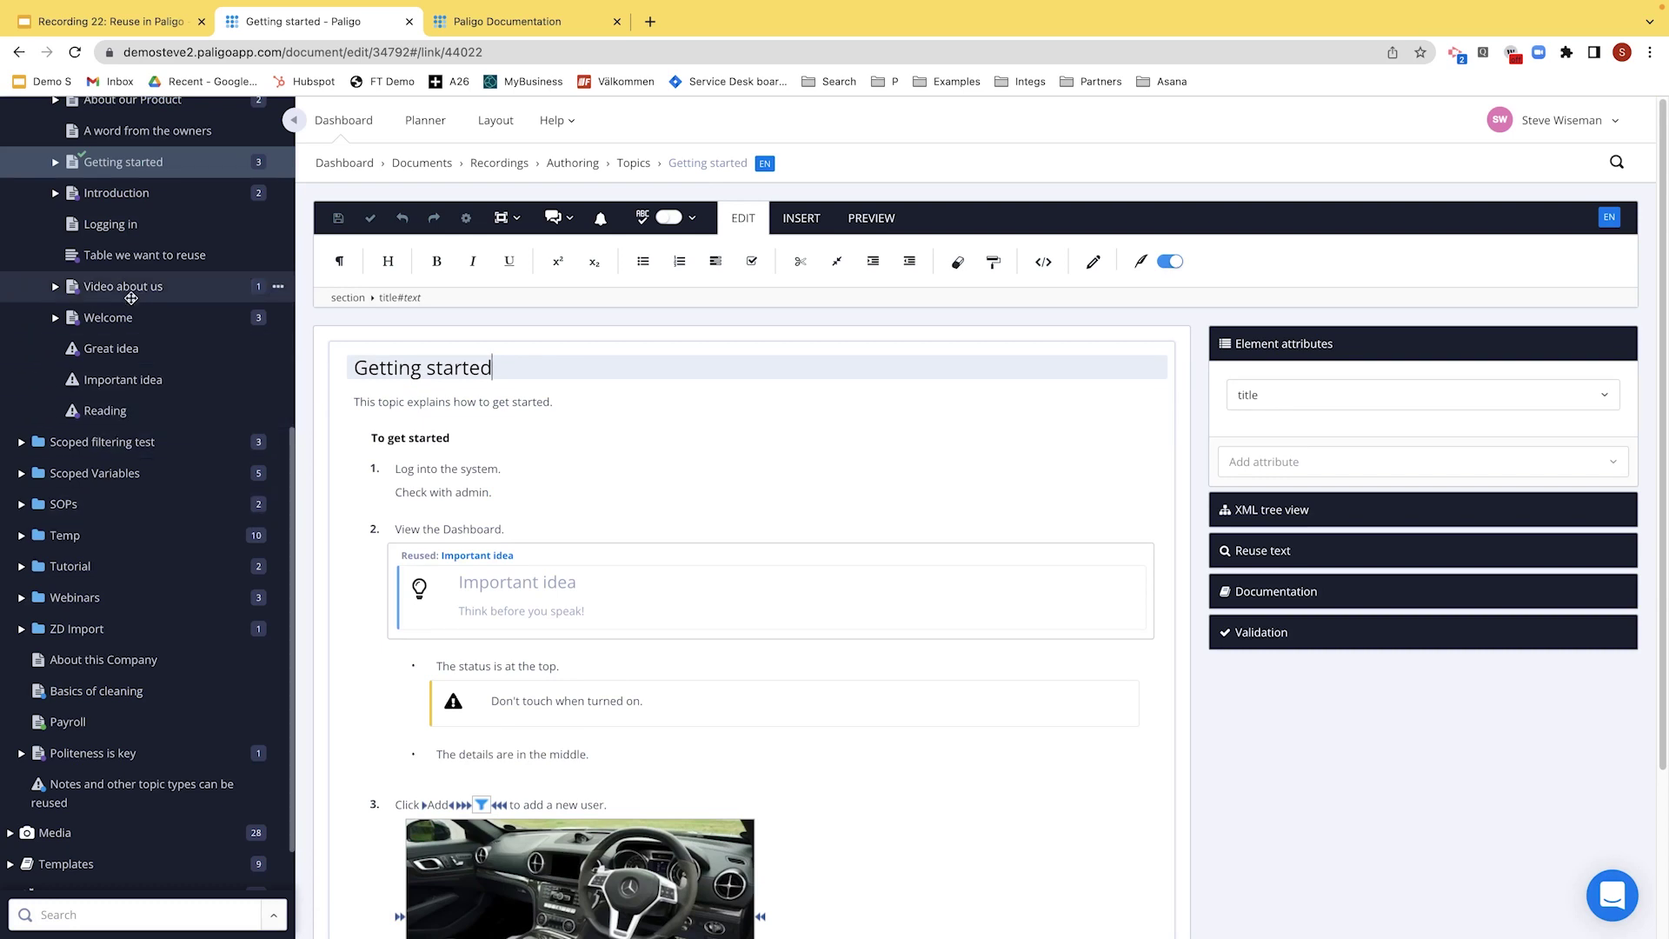
# - Open the topic "A word from the owners" and search for reusable text matching "details middle", with the insertion point below the paragraph
pyautogui.click(122, 133)
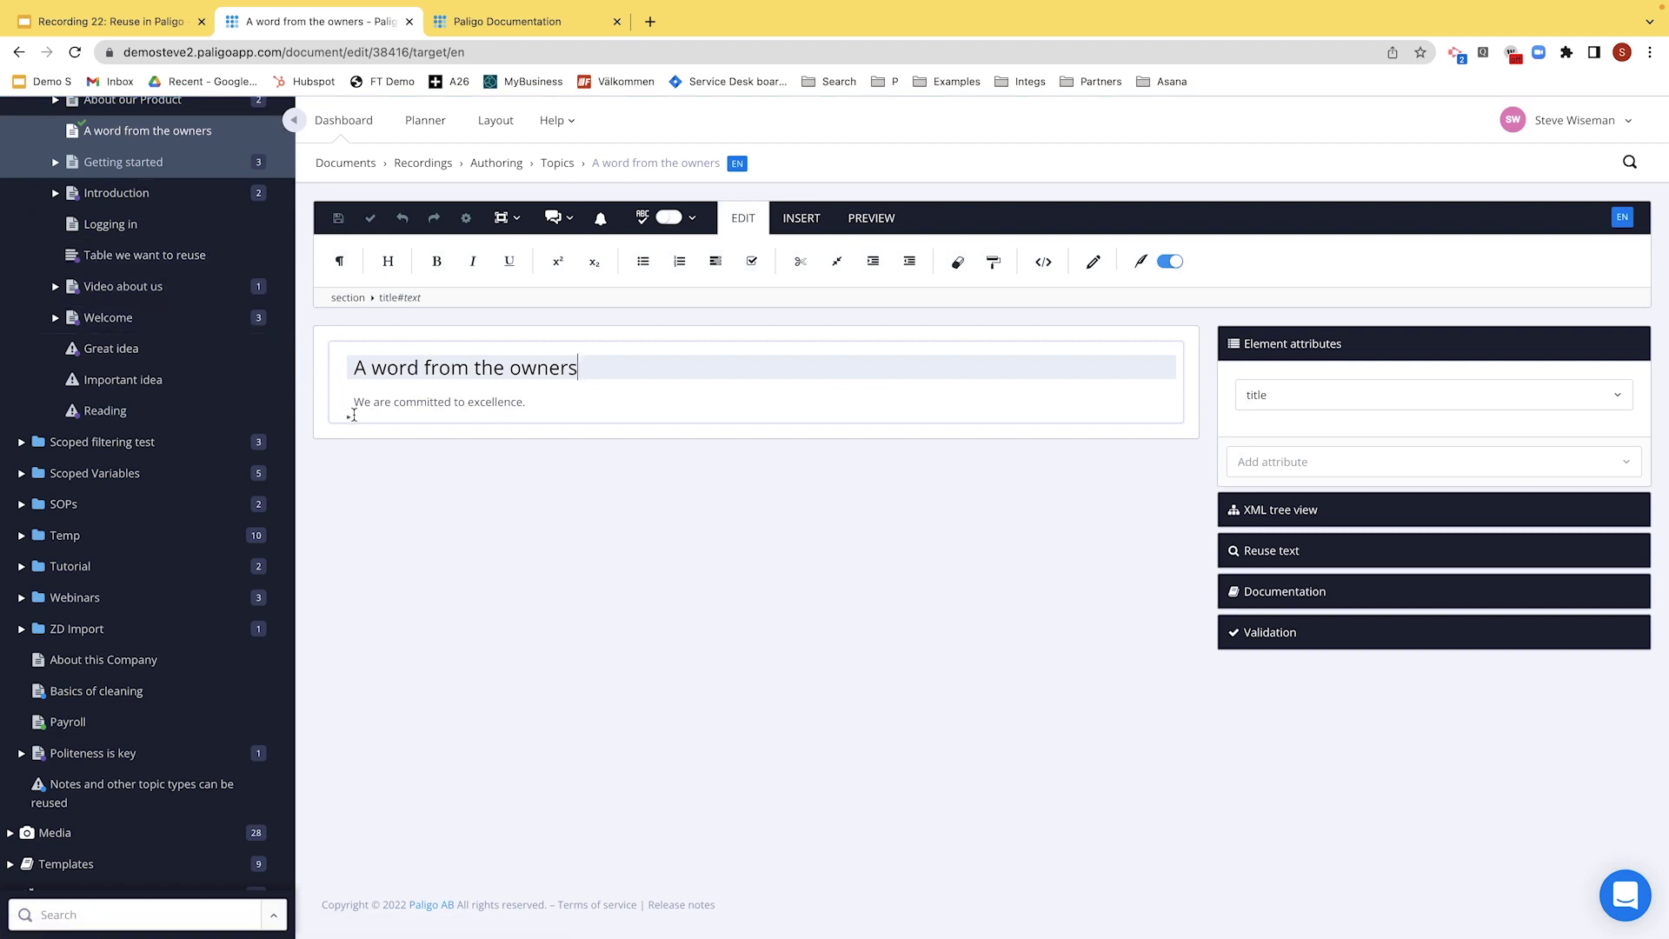
pyautogui.click(350, 414)
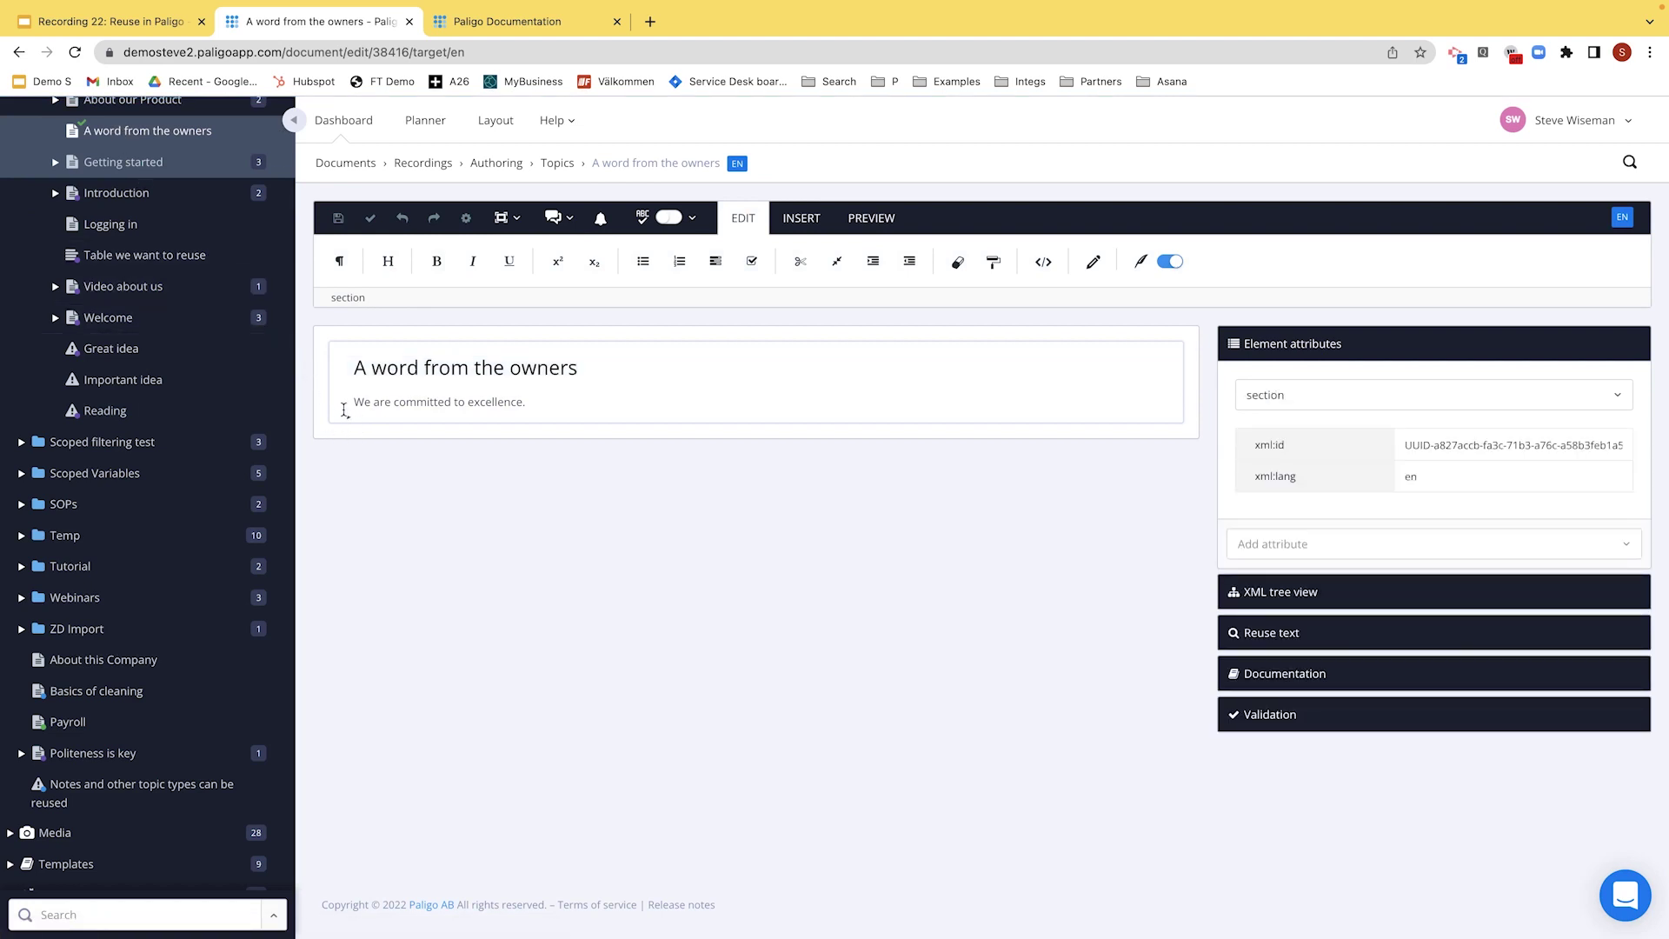
pyautogui.click(1261, 632)
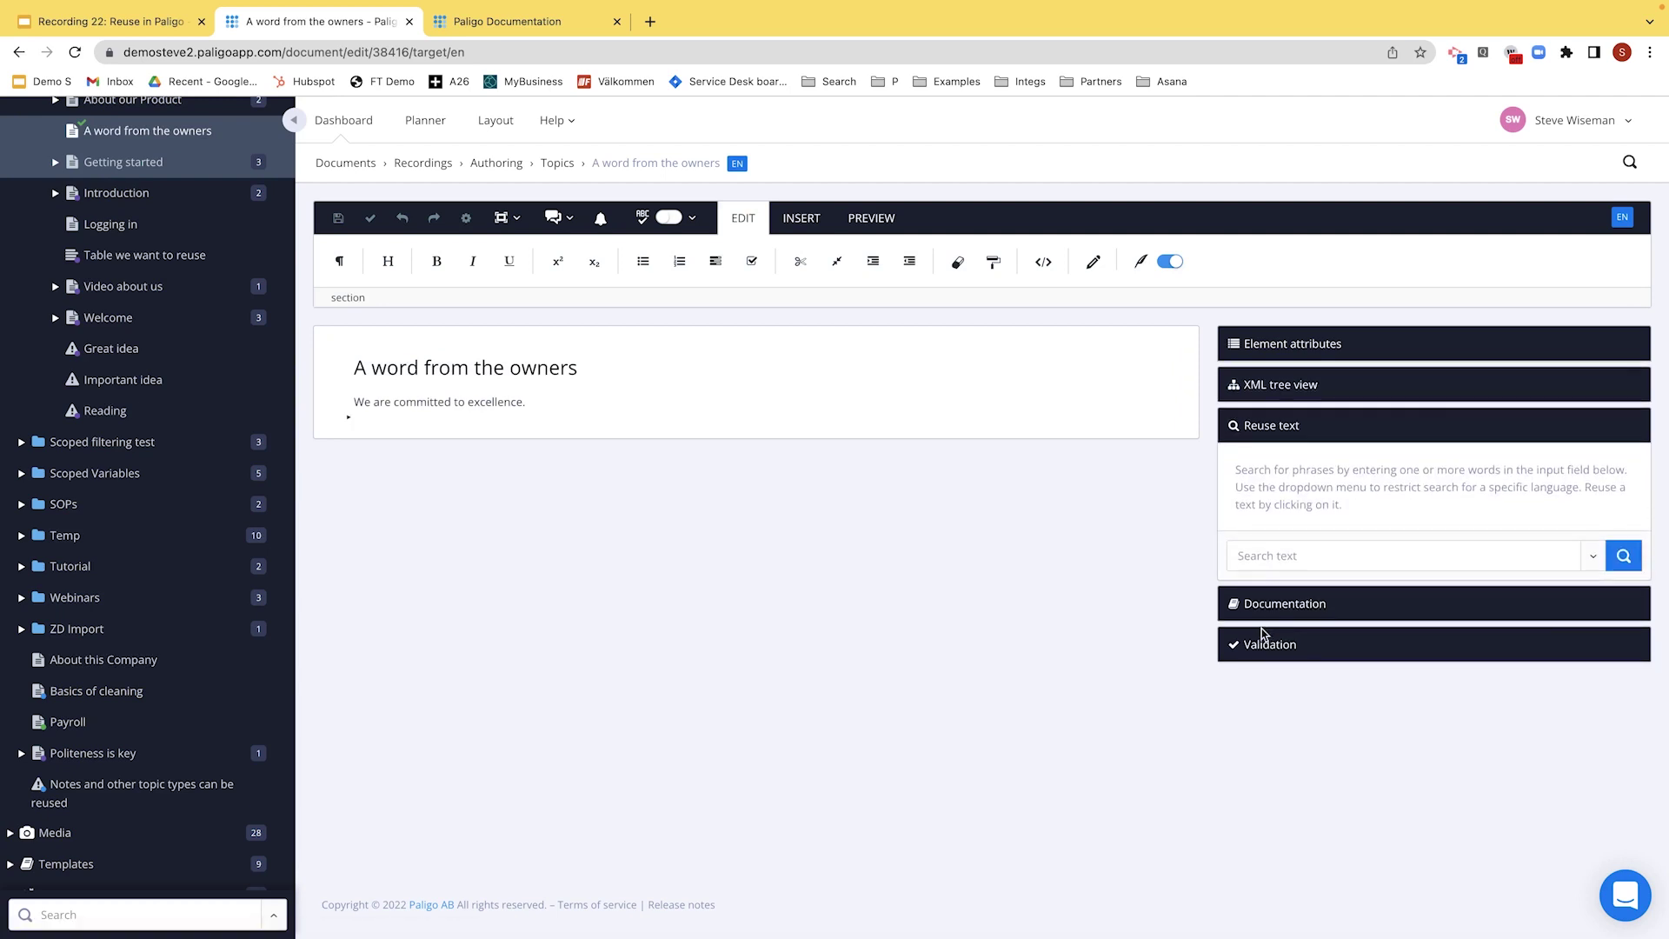
pyautogui.click(1262, 565)
pyautogui.write('details middle')
pyautogui.press('Return')
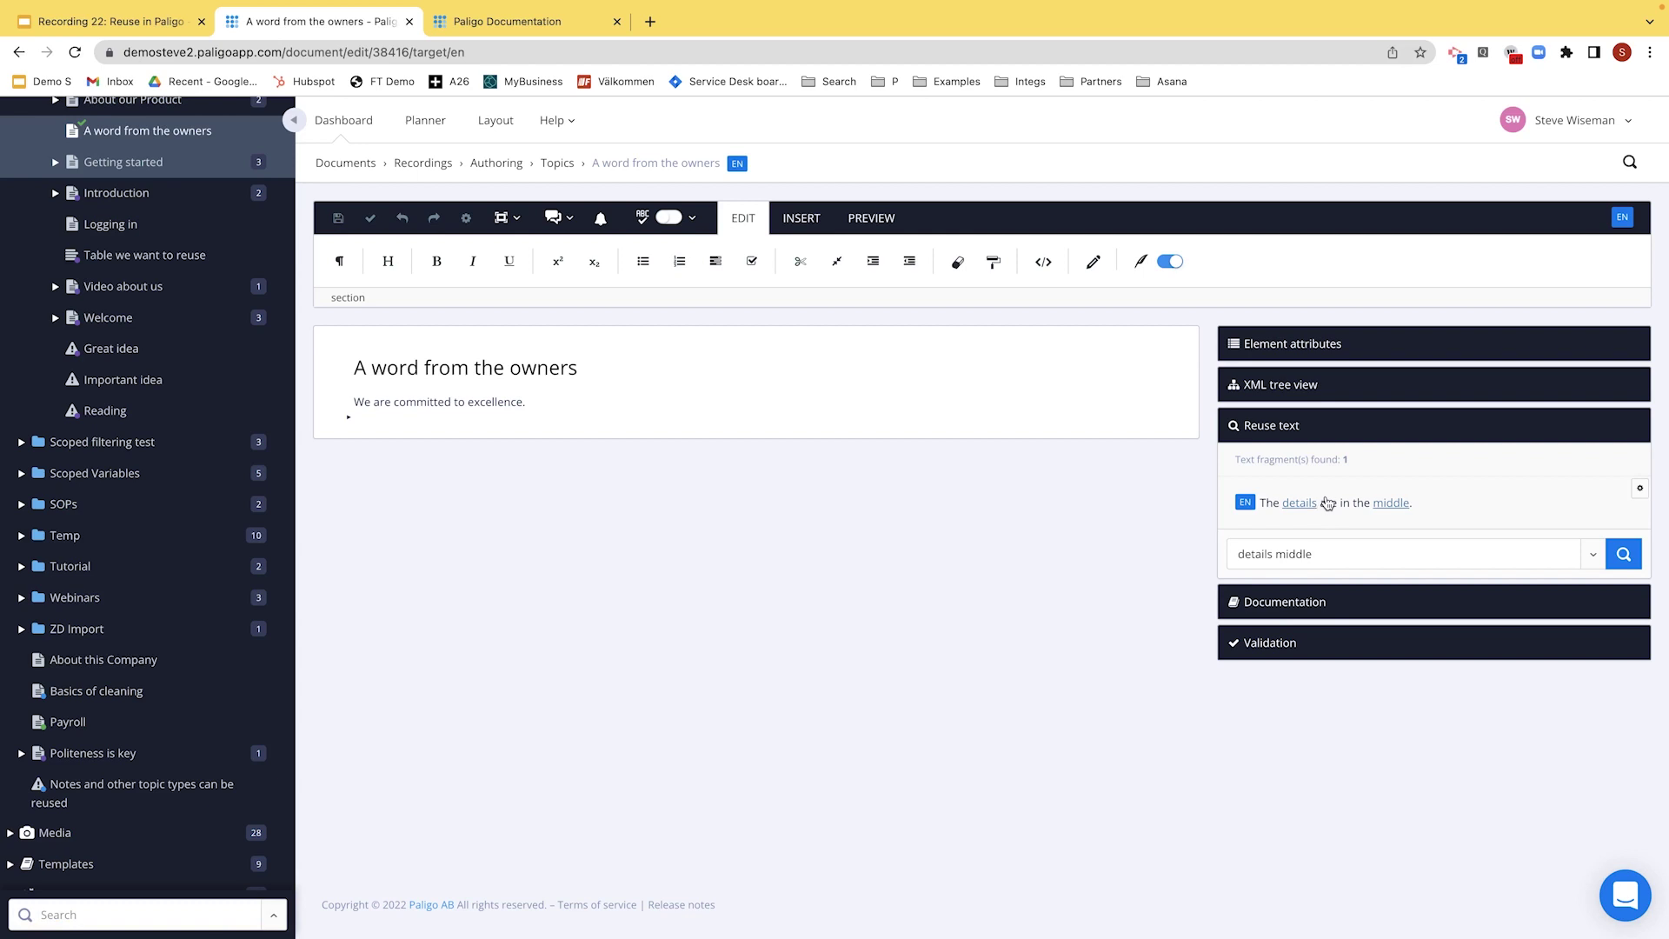
# - Check the usage information of the found text fragment and the actions available for its document, and close the overview
pyautogui.click(1641, 490)
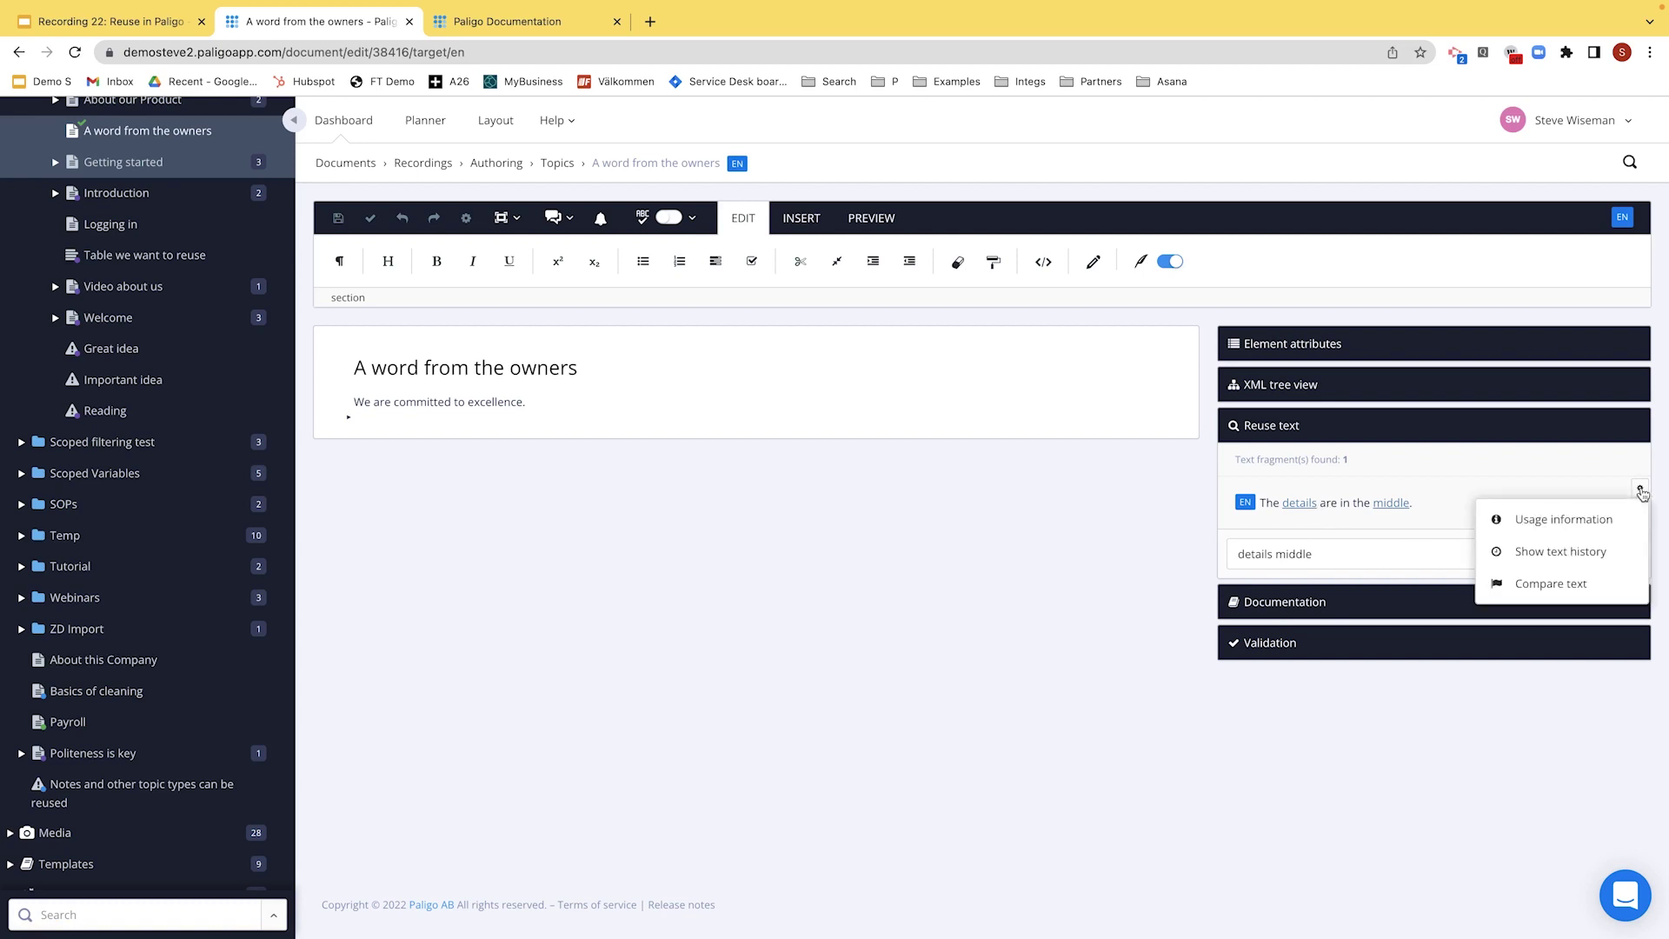
pyautogui.click(1557, 524)
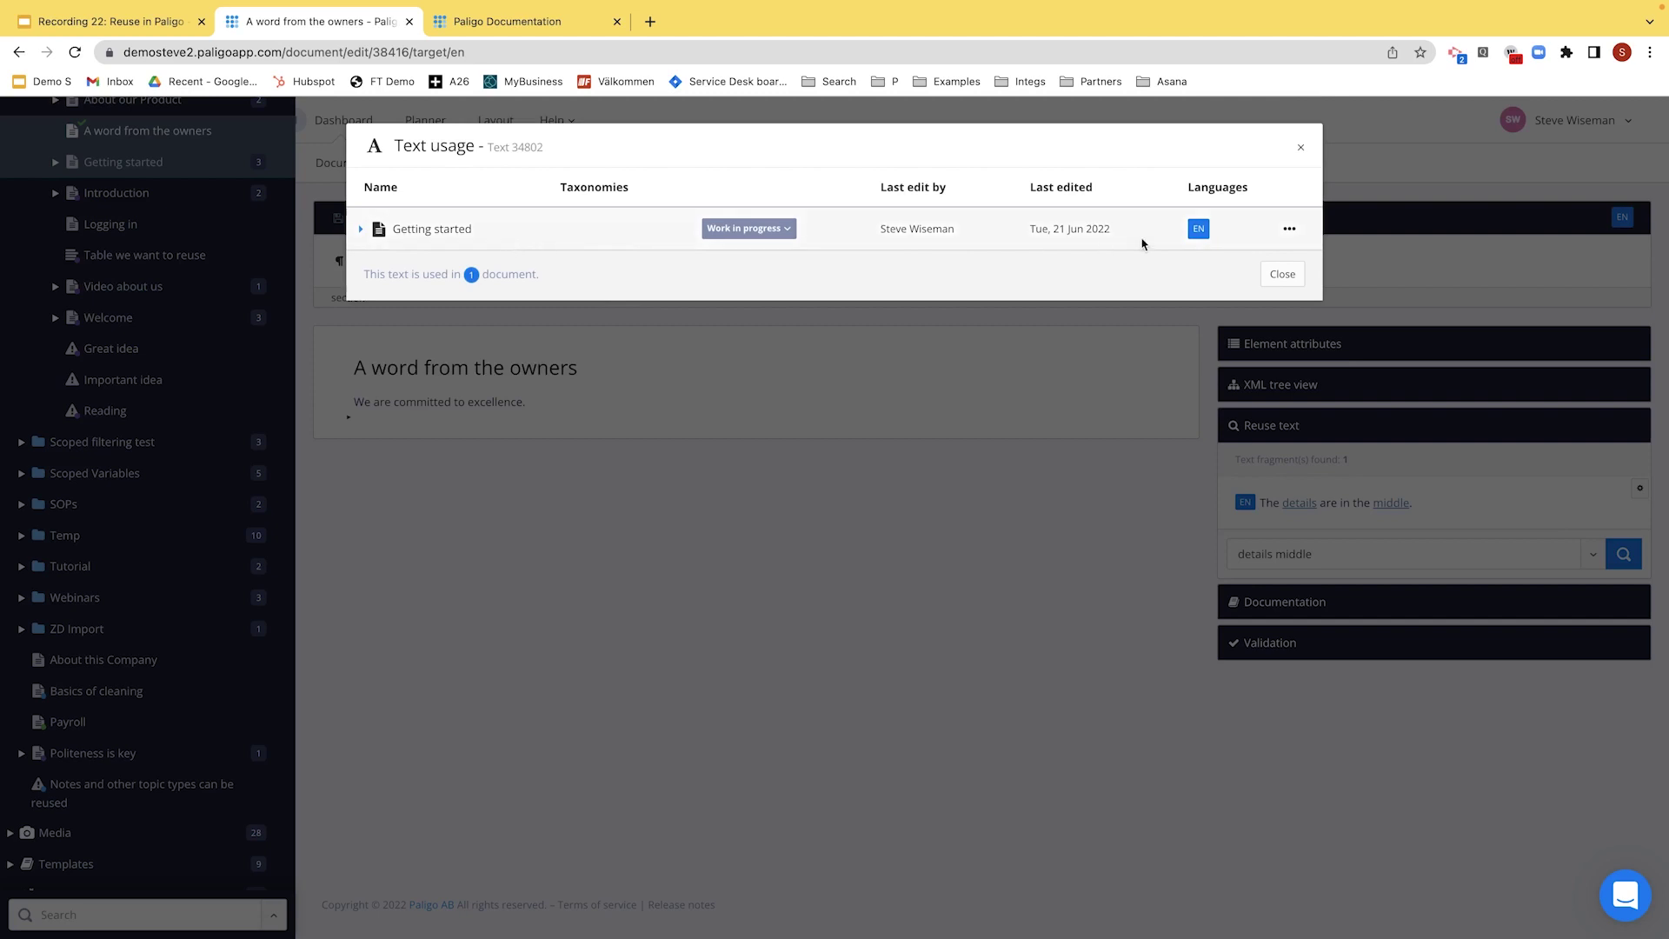
pyautogui.click(1289, 228)
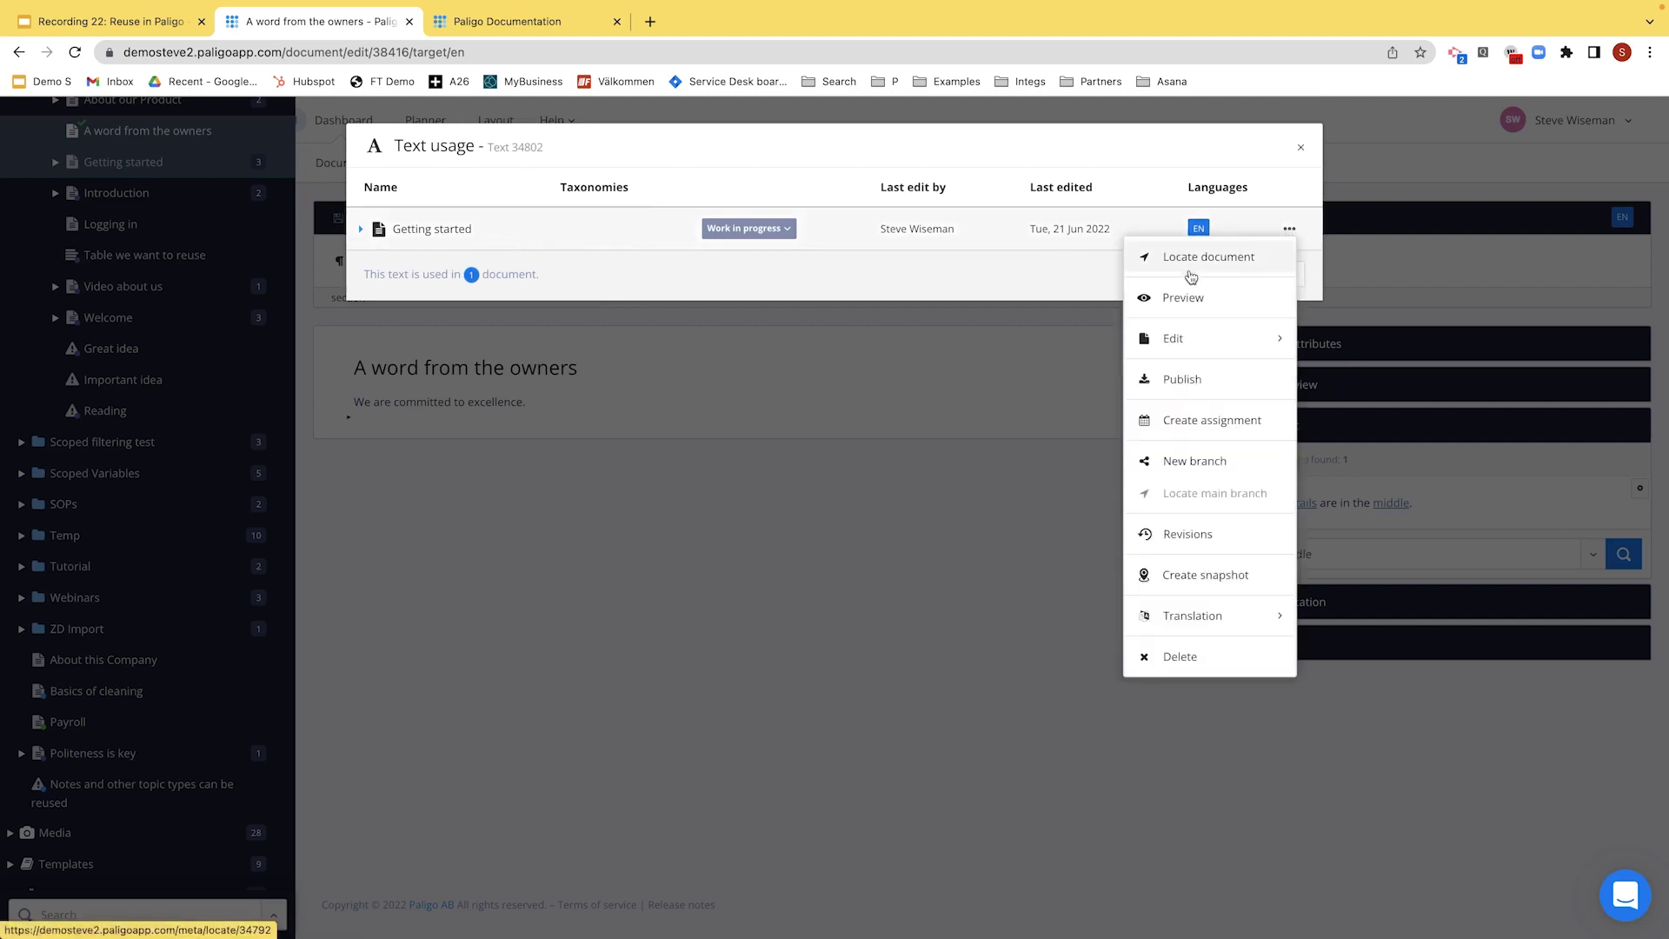
pyautogui.click(969, 275)
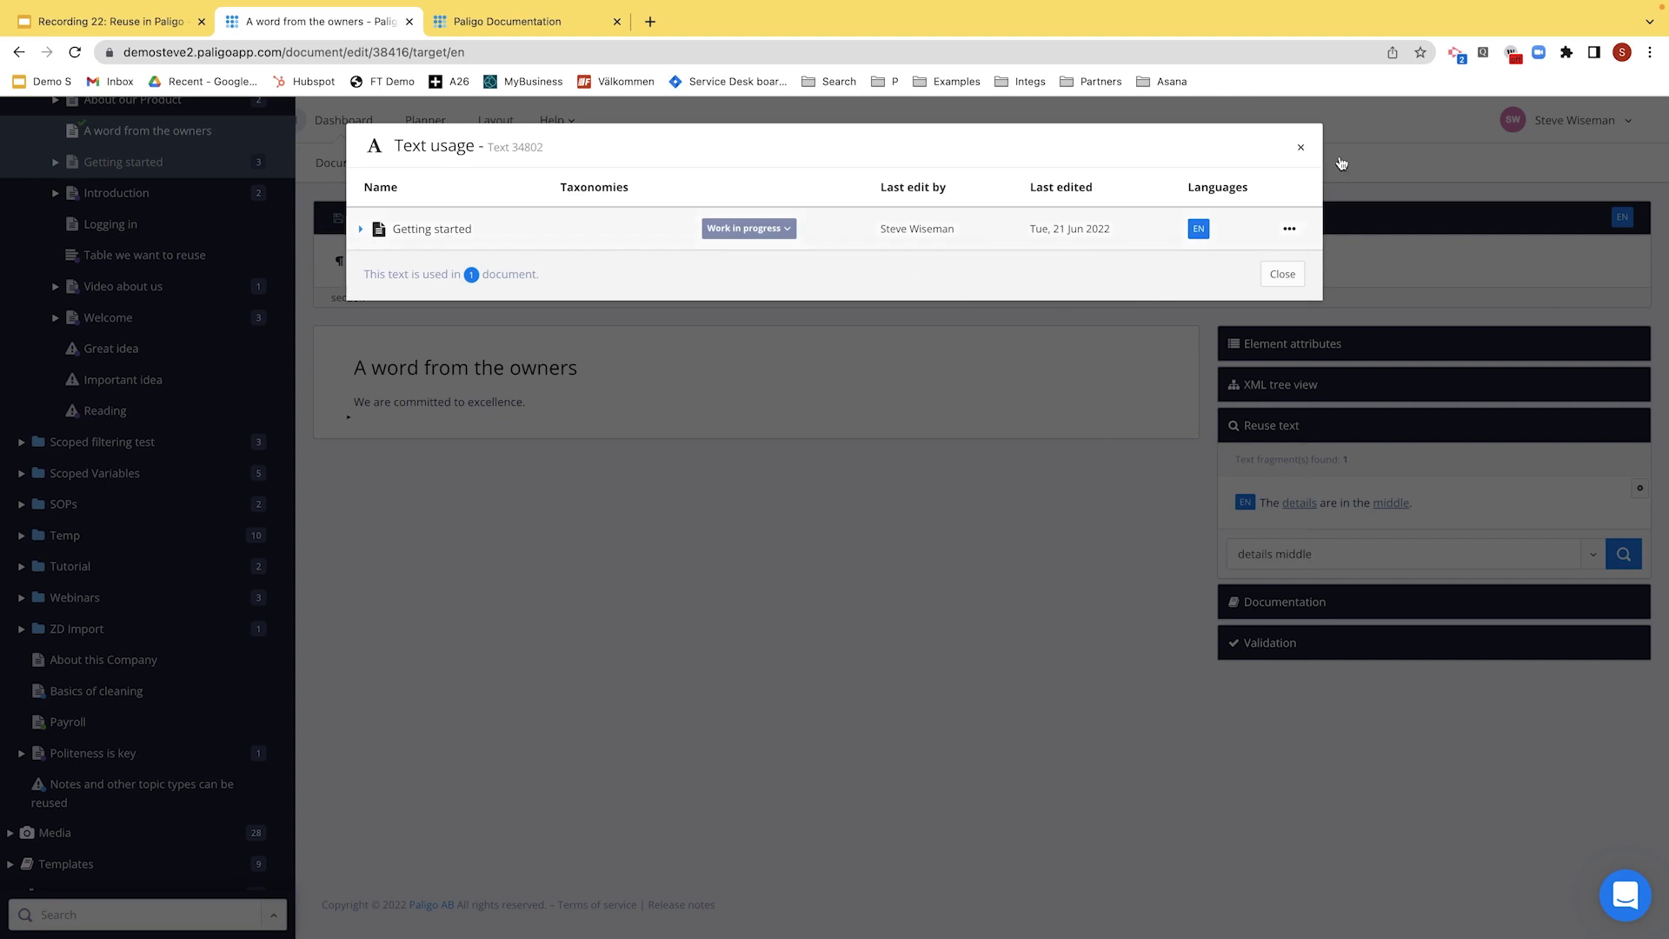
pyautogui.click(1301, 148)
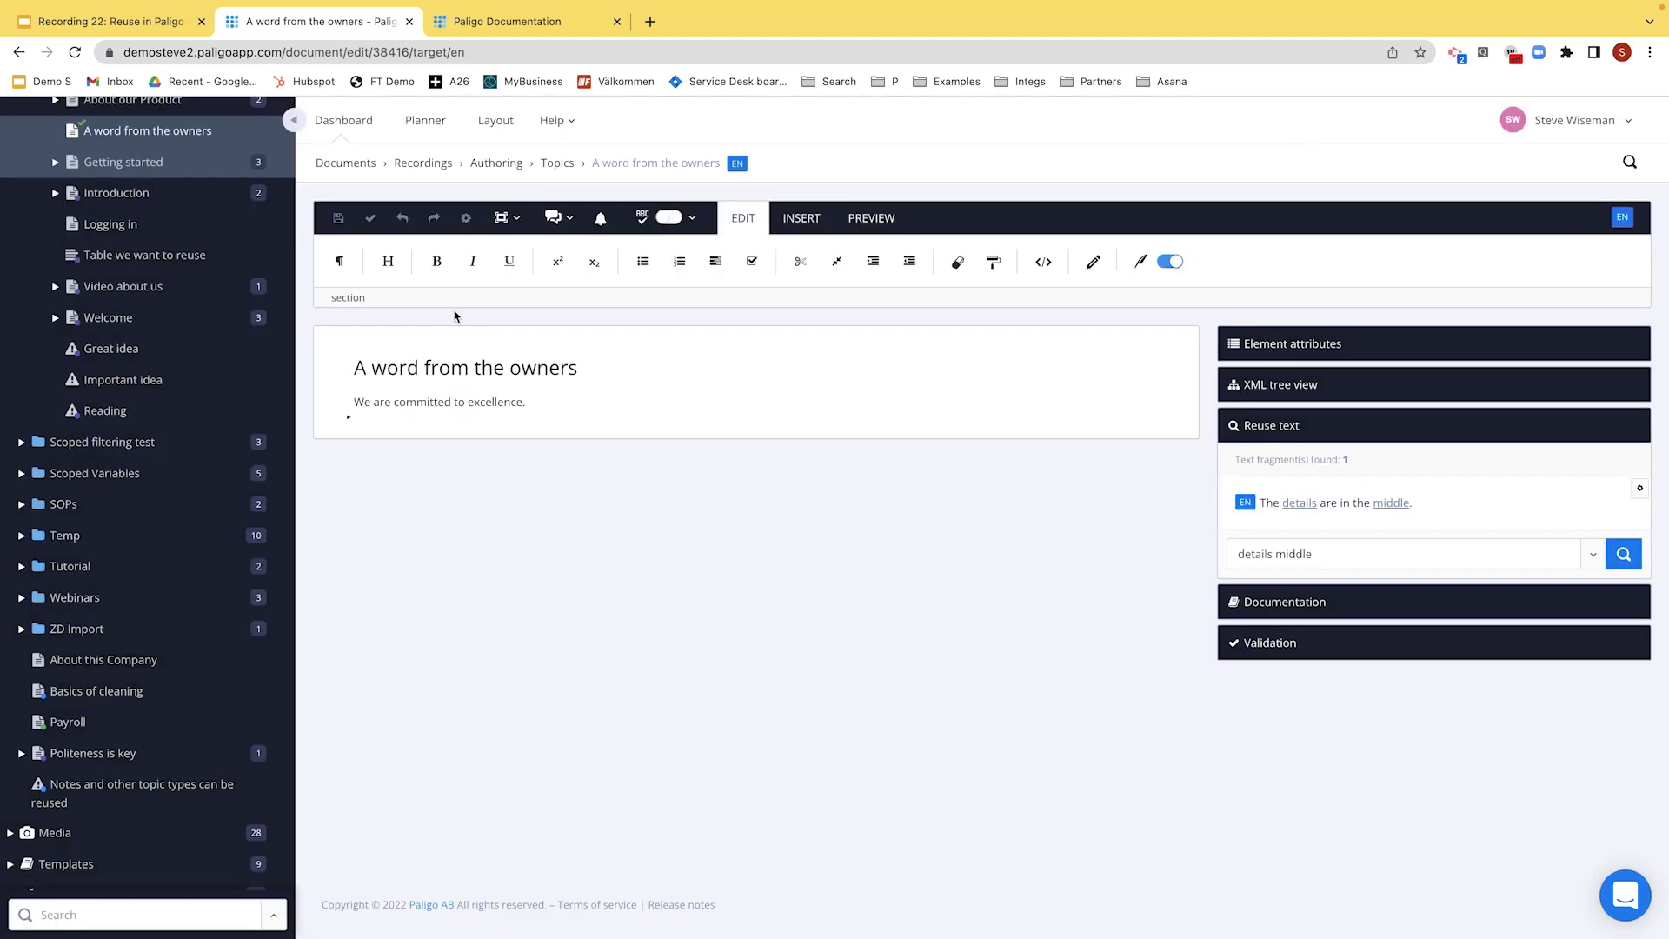
# - Insert "The details are in the middle." below the paragraph as content without reuse, and delete that paragraph again
pyautogui.click(370, 415)
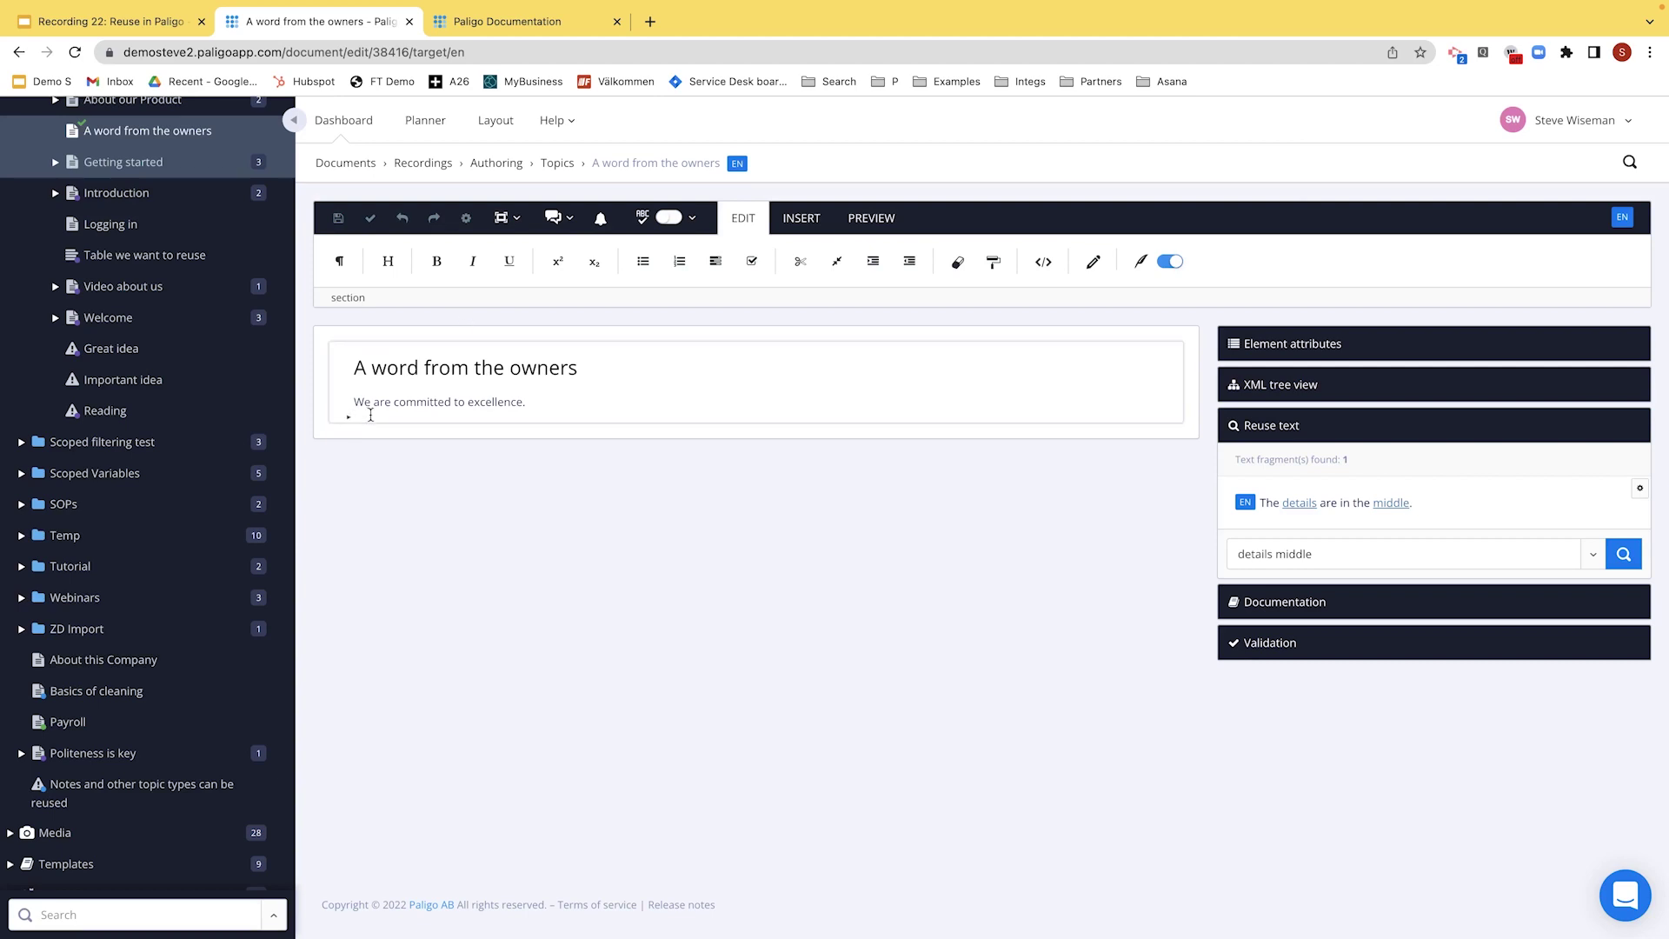
pyautogui.click(1343, 507)
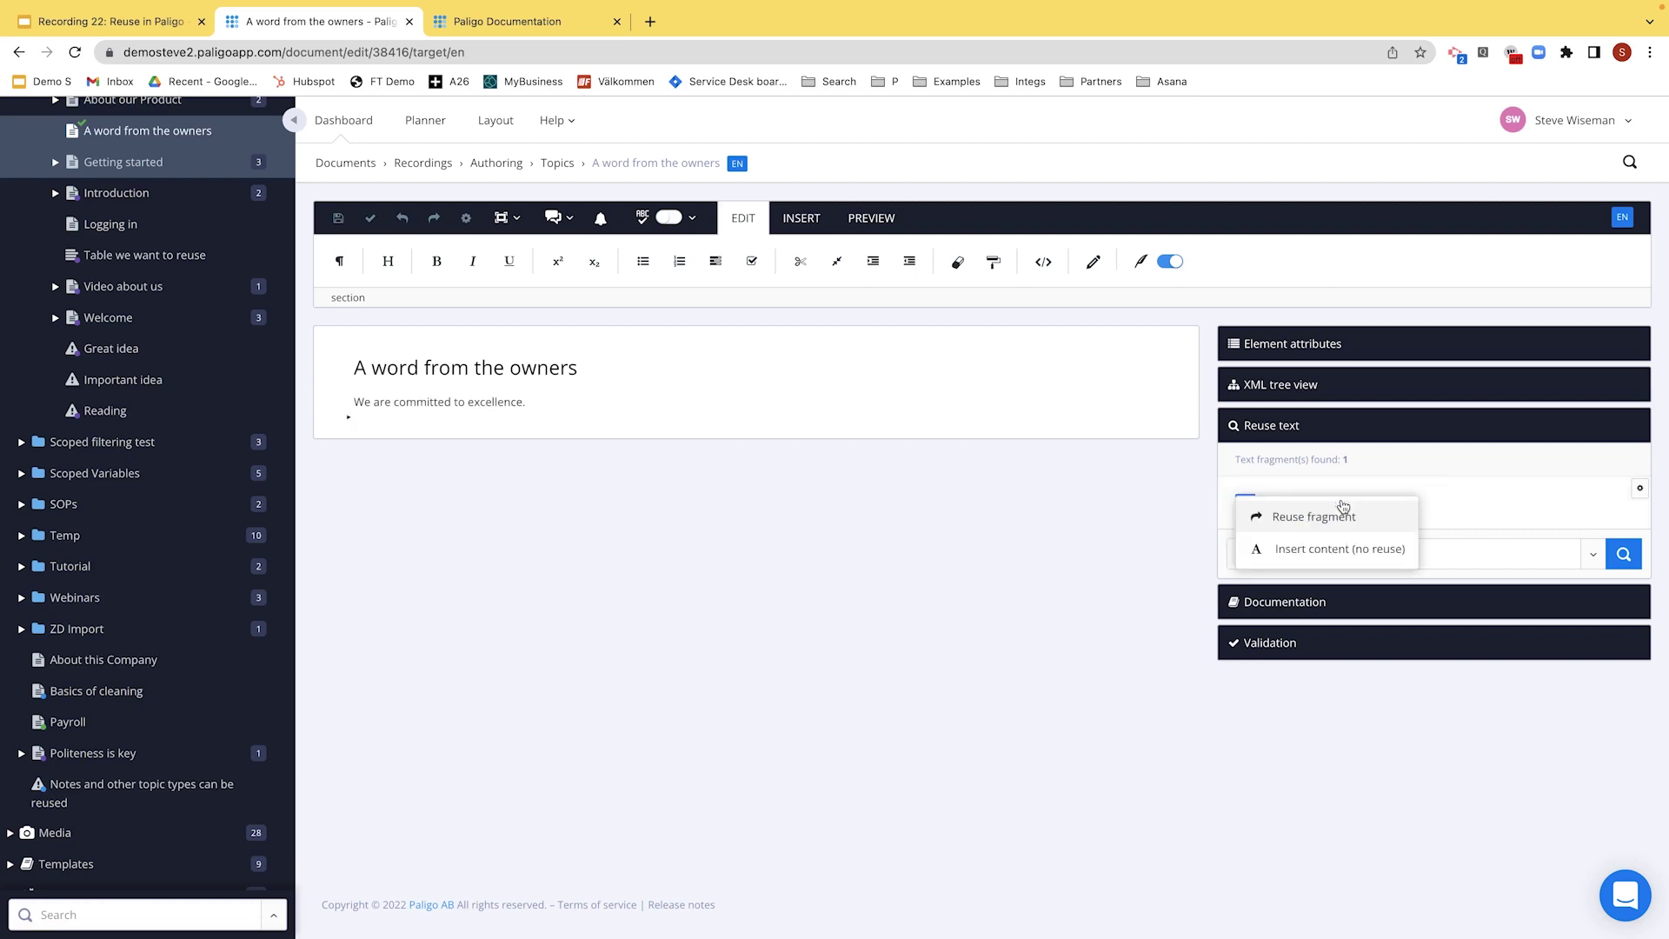
pyautogui.click(1331, 549)
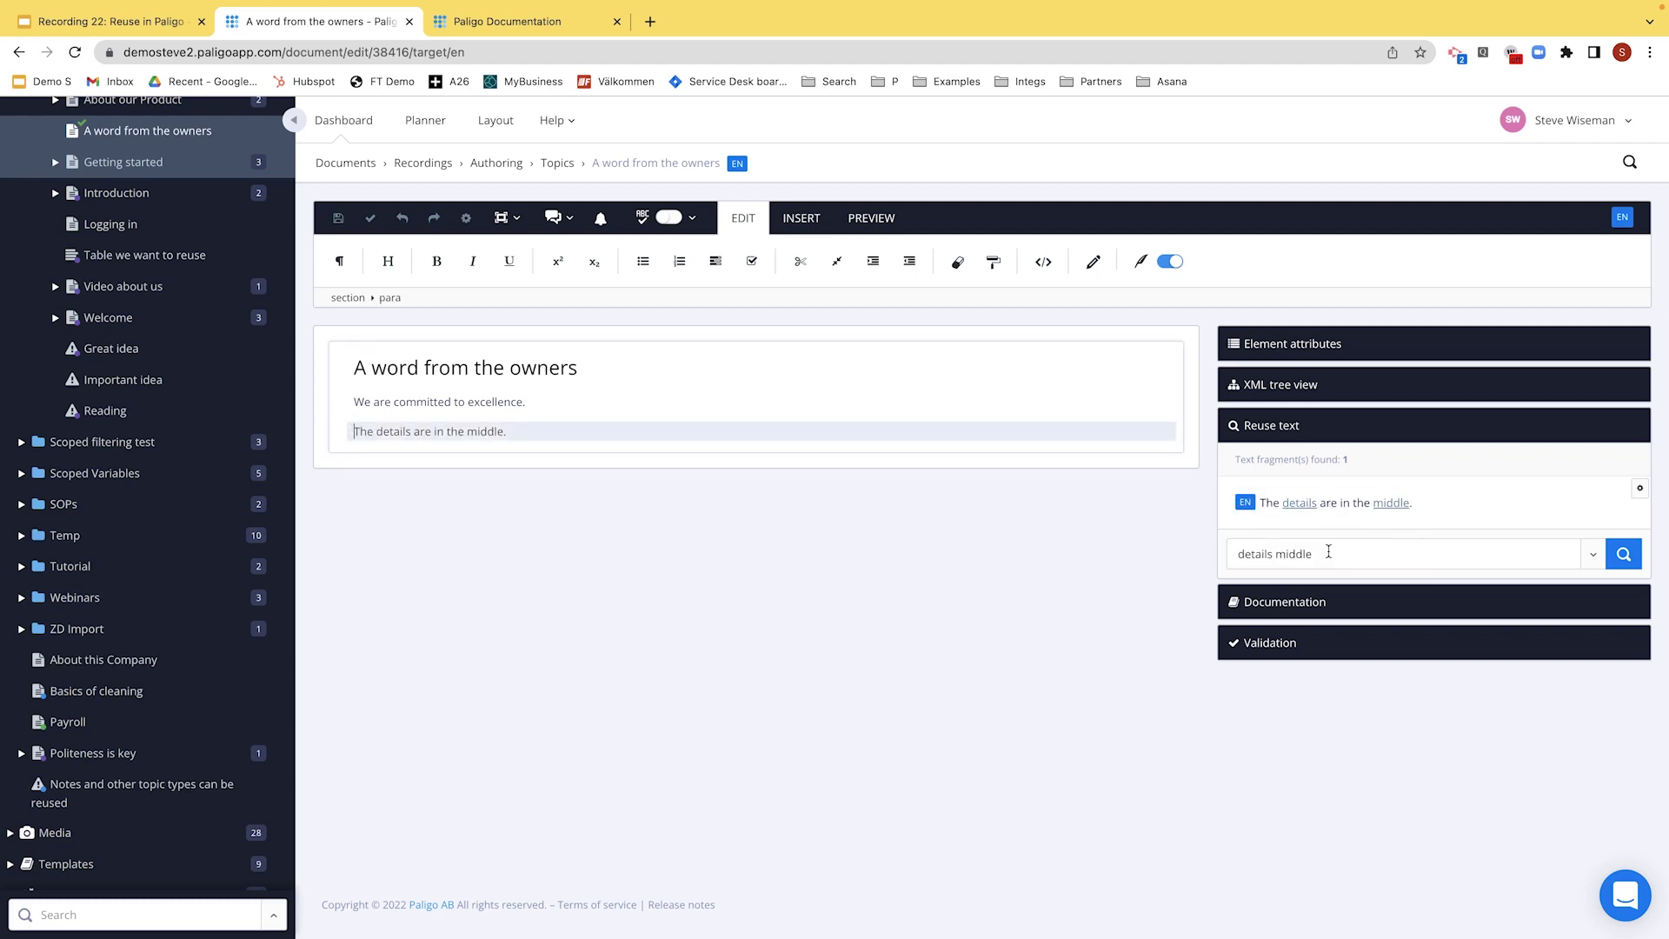
pyautogui.click(390, 299)
pyautogui.click(430, 679)
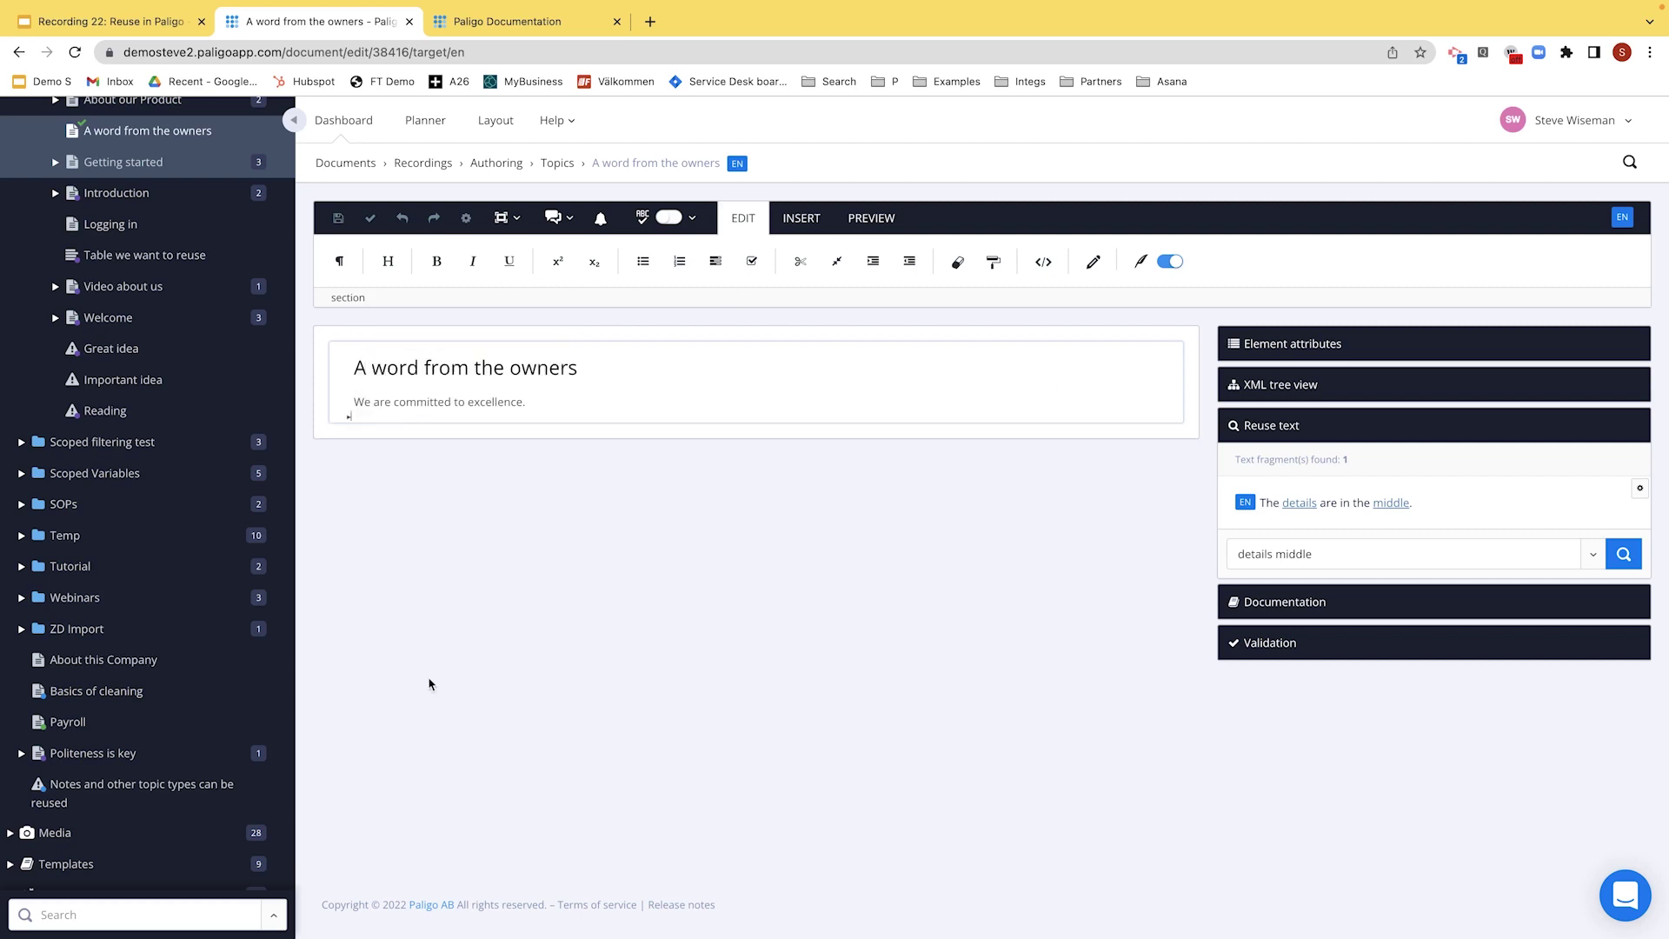
# - Insert "The details are in the middle." below the existing paragraph as a reused fragment
pyautogui.click(1331, 504)
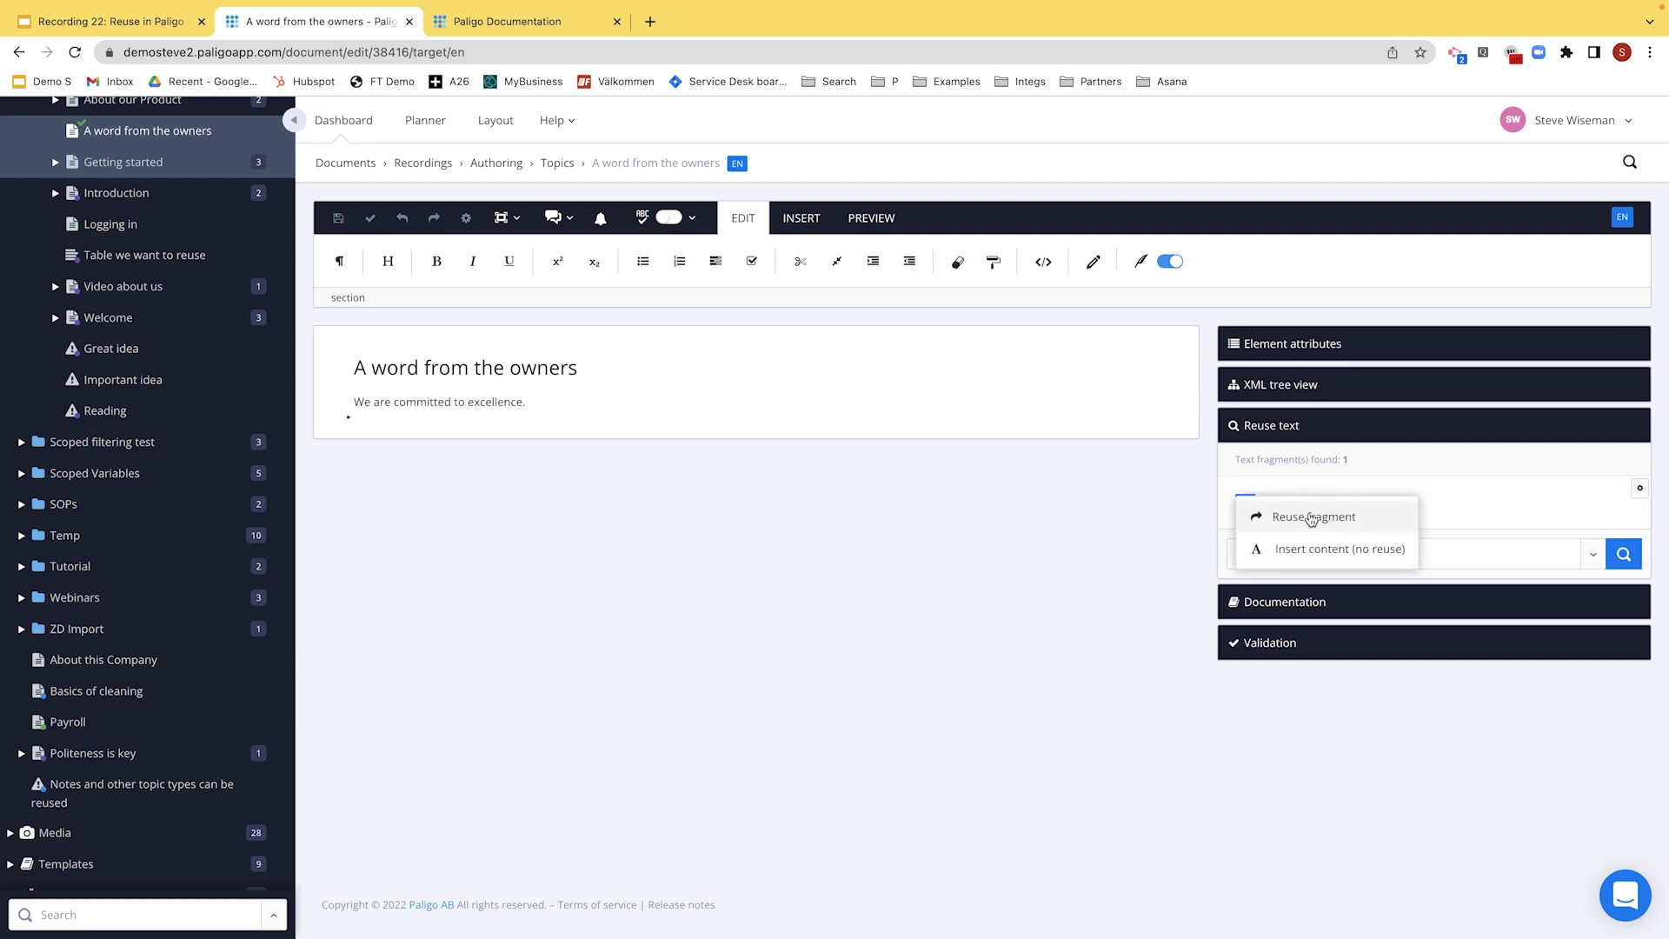
pyautogui.click(1306, 518)
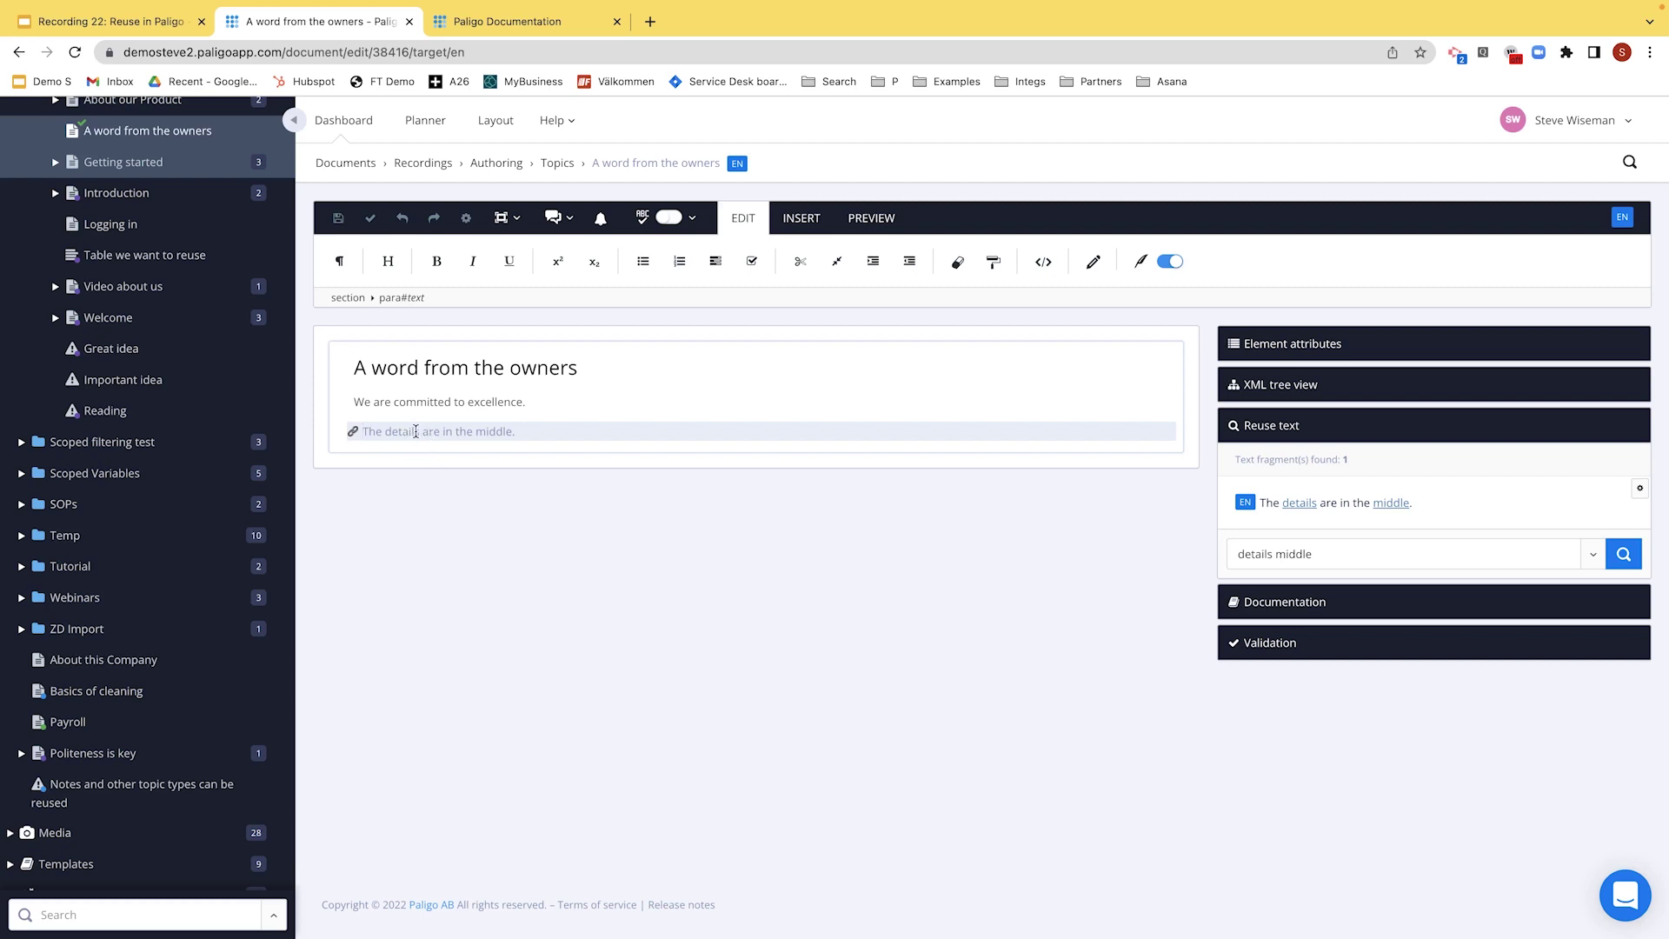
# - Try to delete part of the reused paragraph's text, dismiss the notice, and save the topic
pyautogui.moveTo(415, 432); pyautogui.dragTo(536, 445)
pyautogui.press('BackSpace')
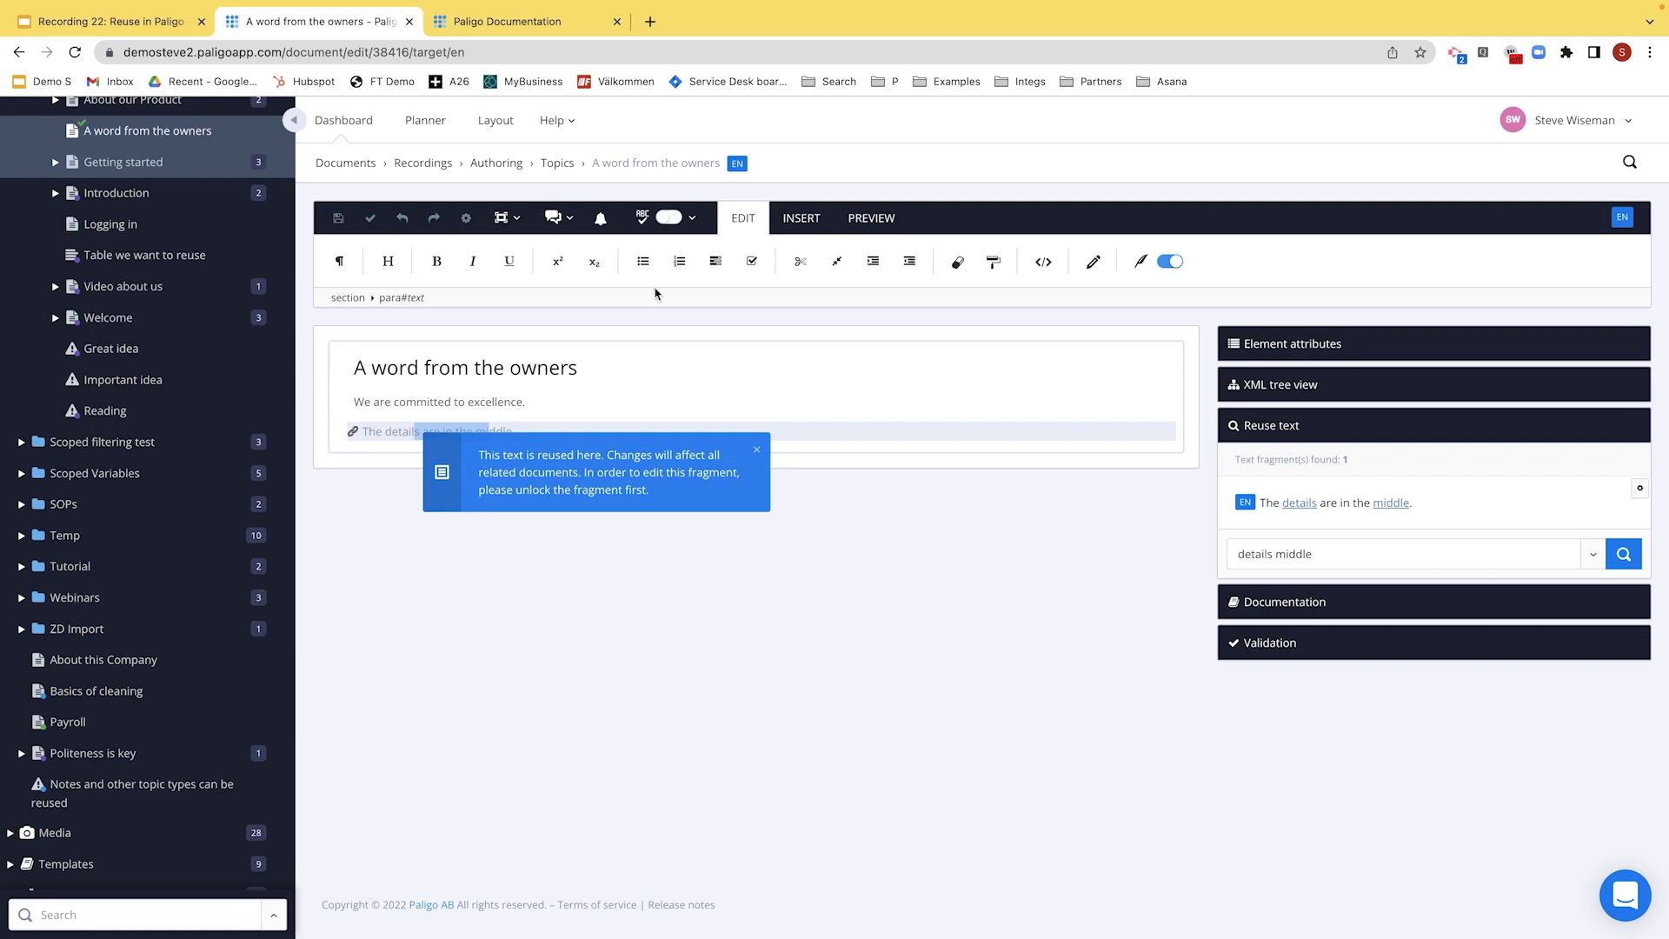
pyautogui.click(757, 449)
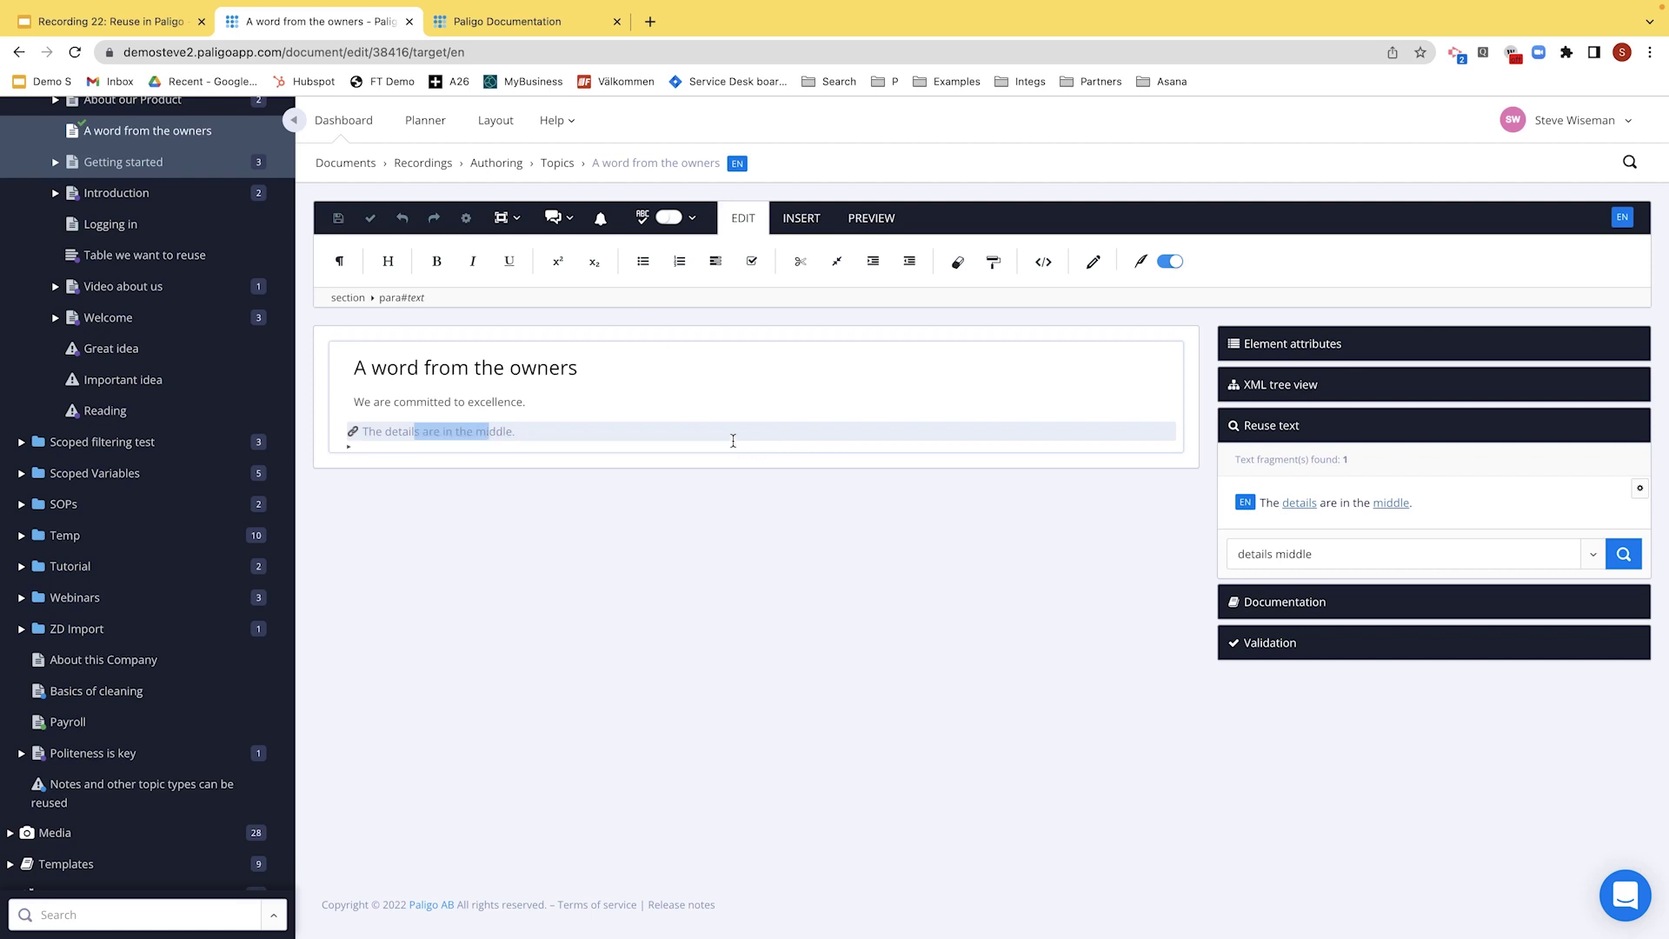
pyautogui.click(338, 219)
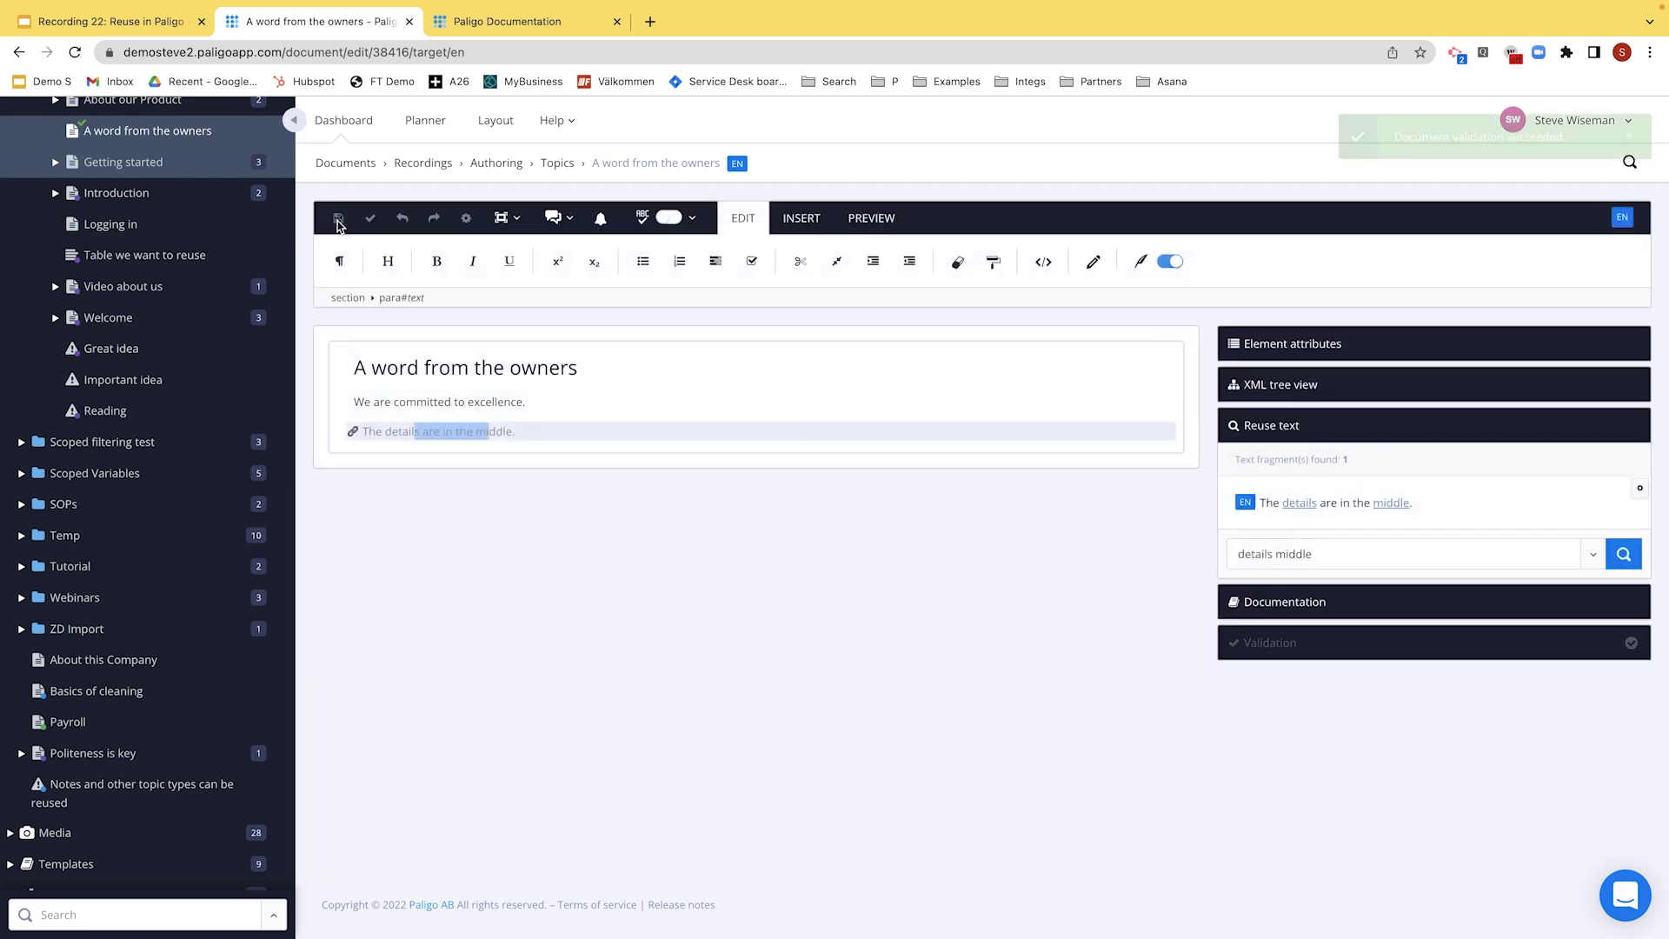
# - View the text usage information of the reused paragraph to see which documents use it, and close the overview
pyautogui.click(436, 432)
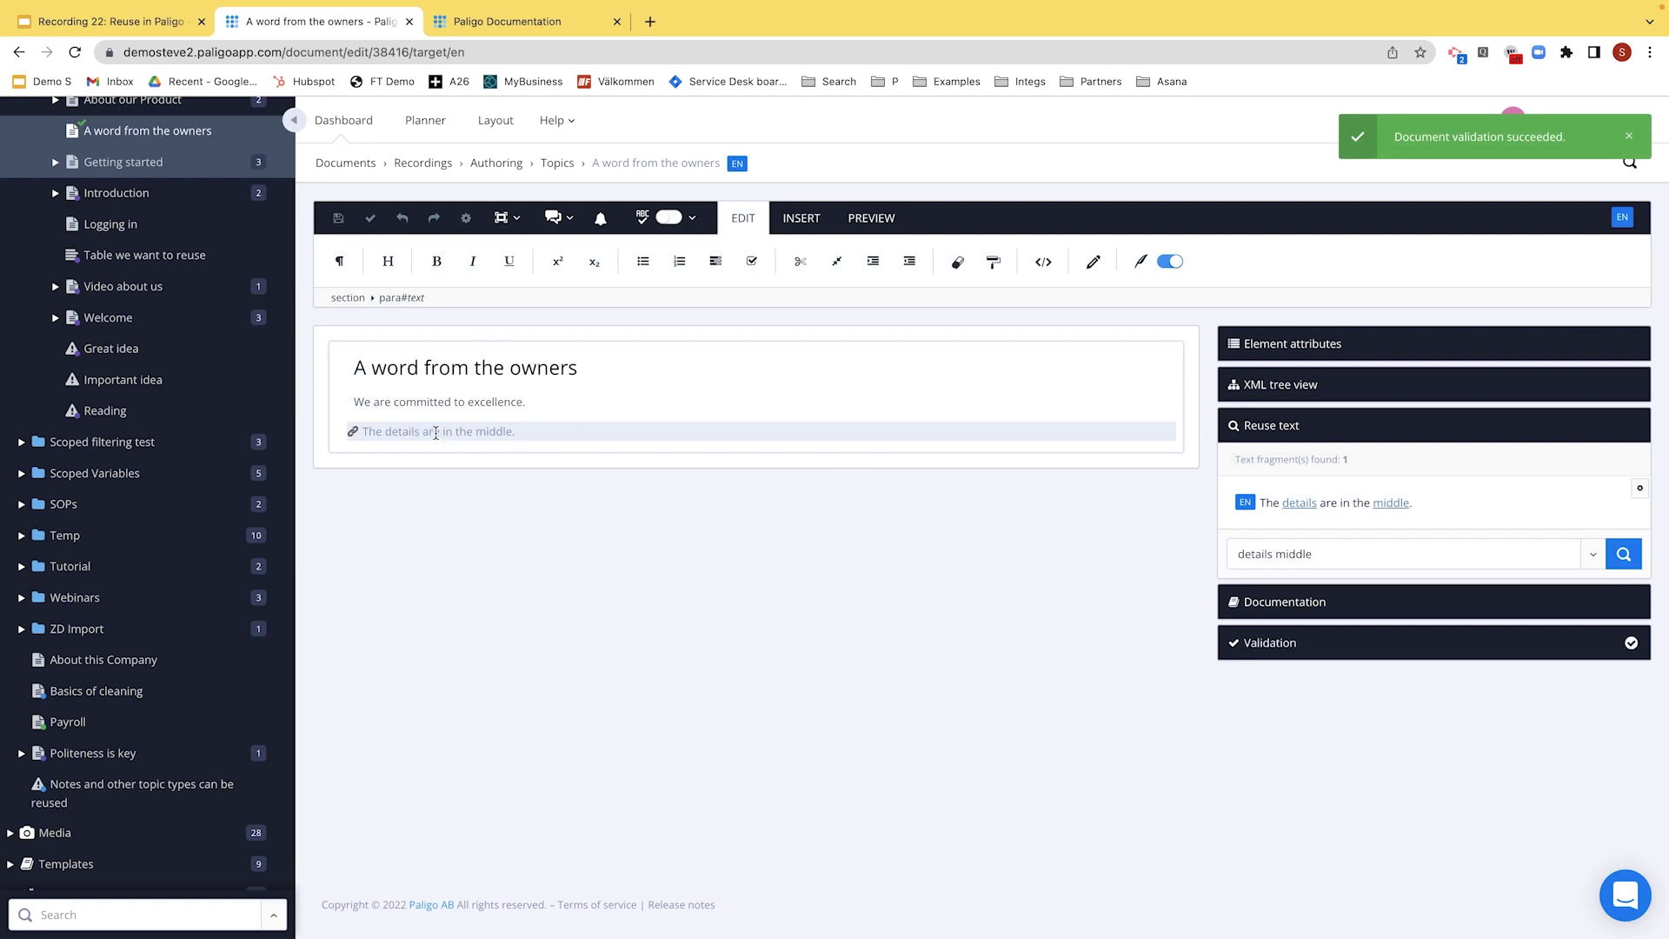
pyautogui.click(1640, 492)
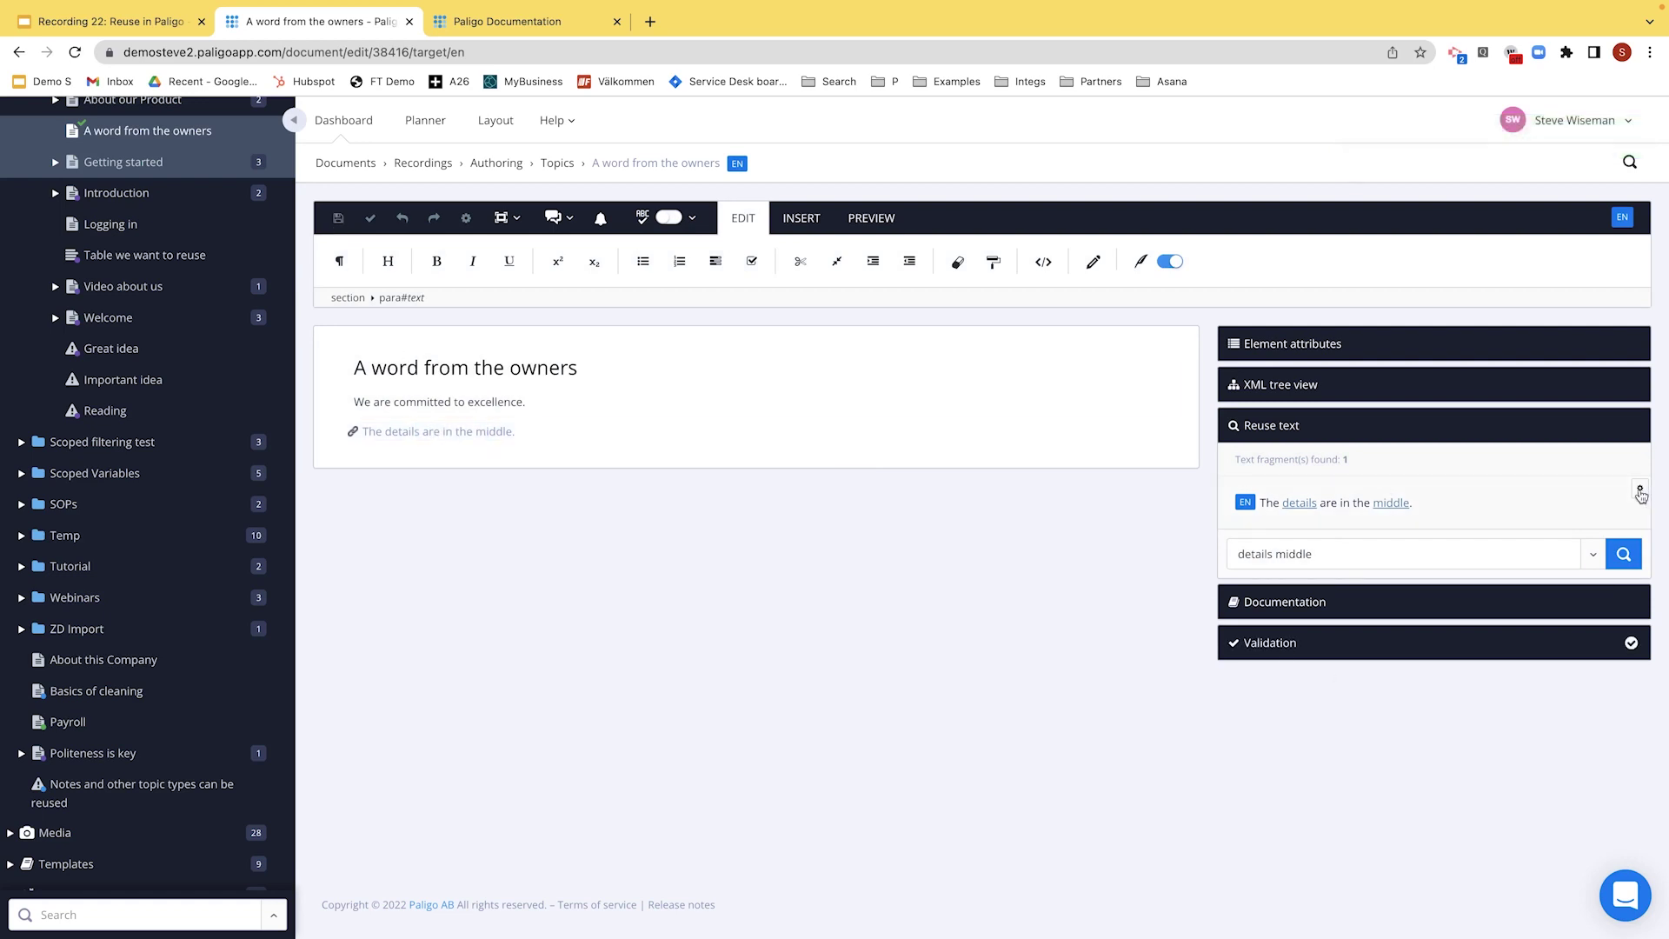
pyautogui.click(401, 431)
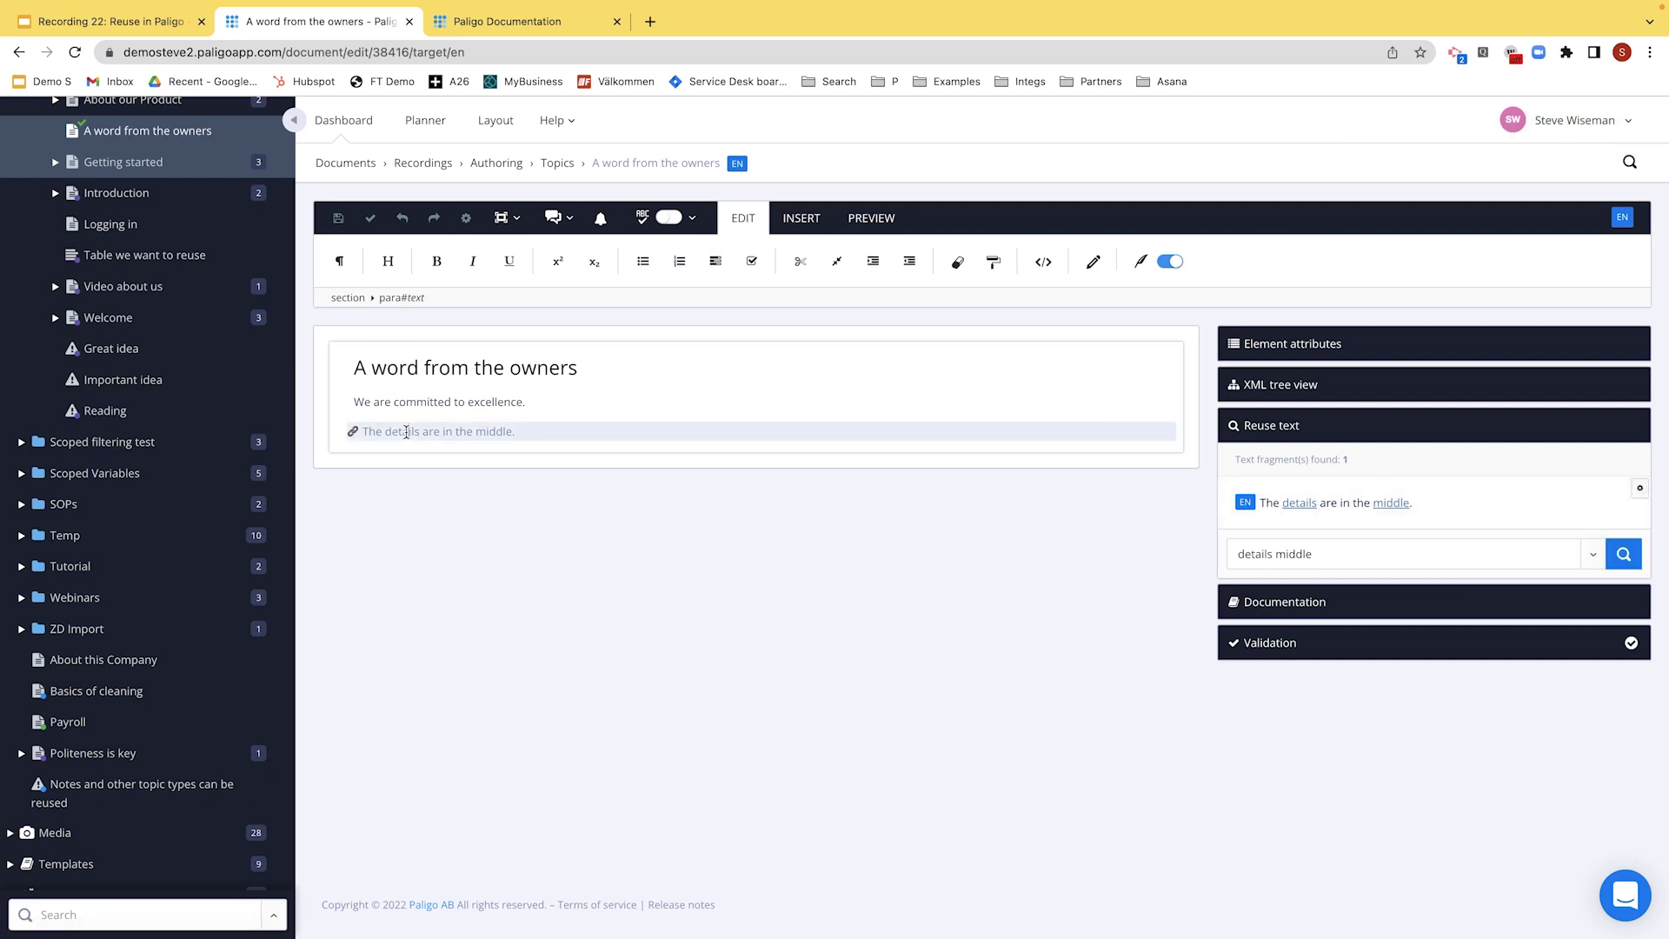
pyautogui.click(401, 298)
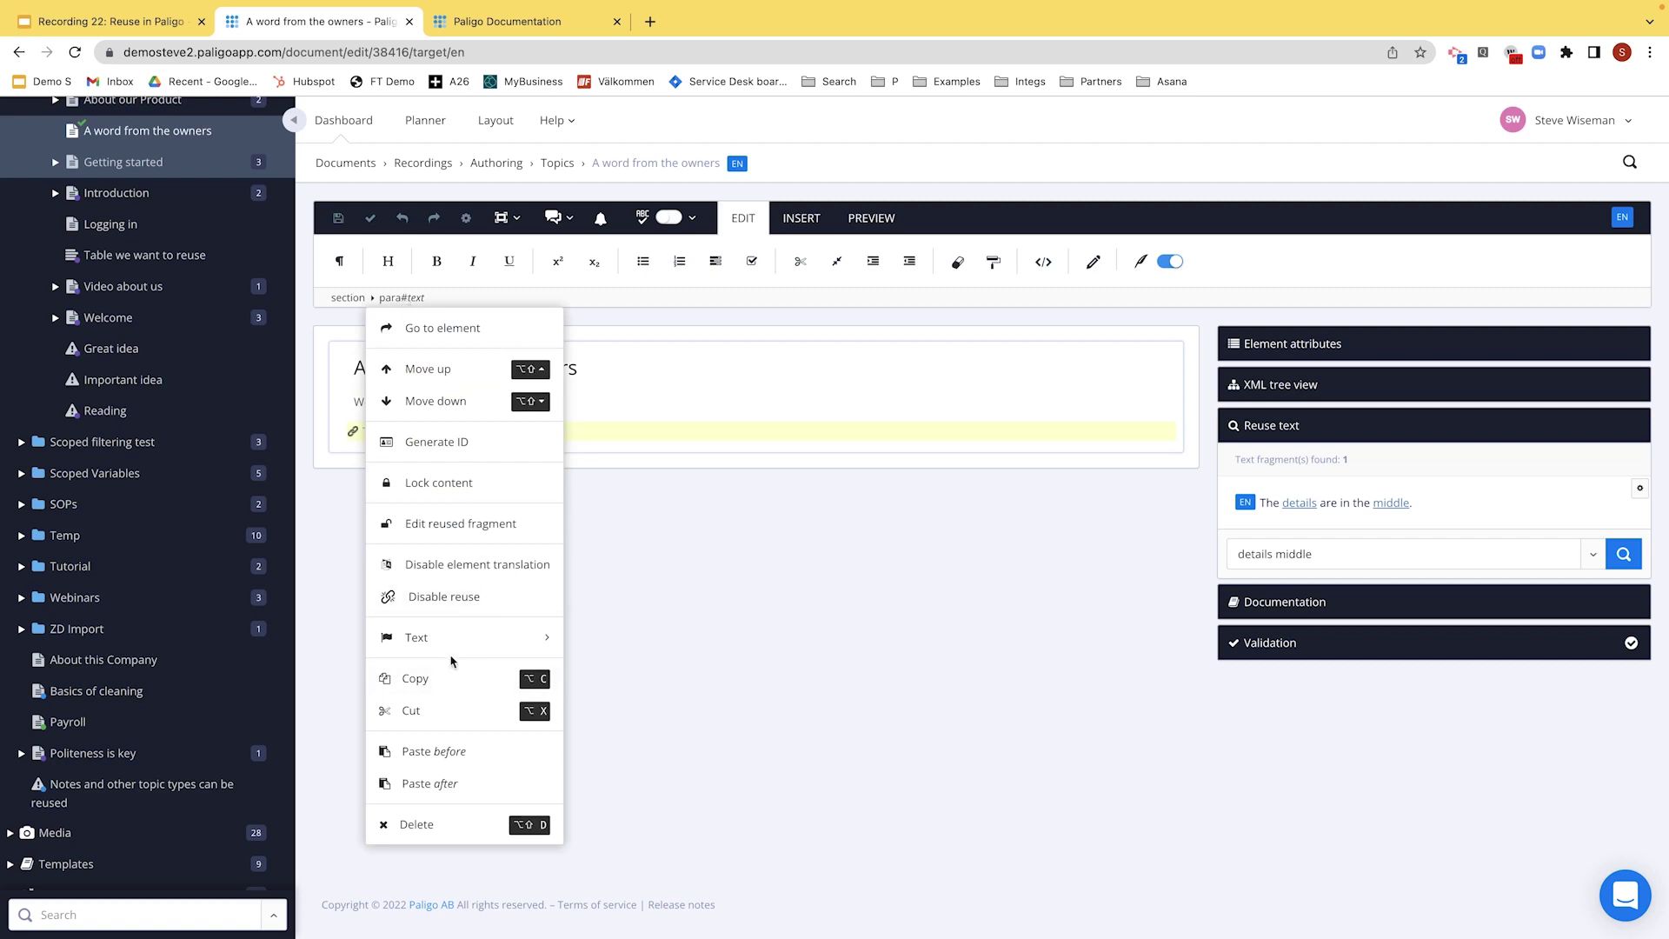
pyautogui.moveTo(441, 647)
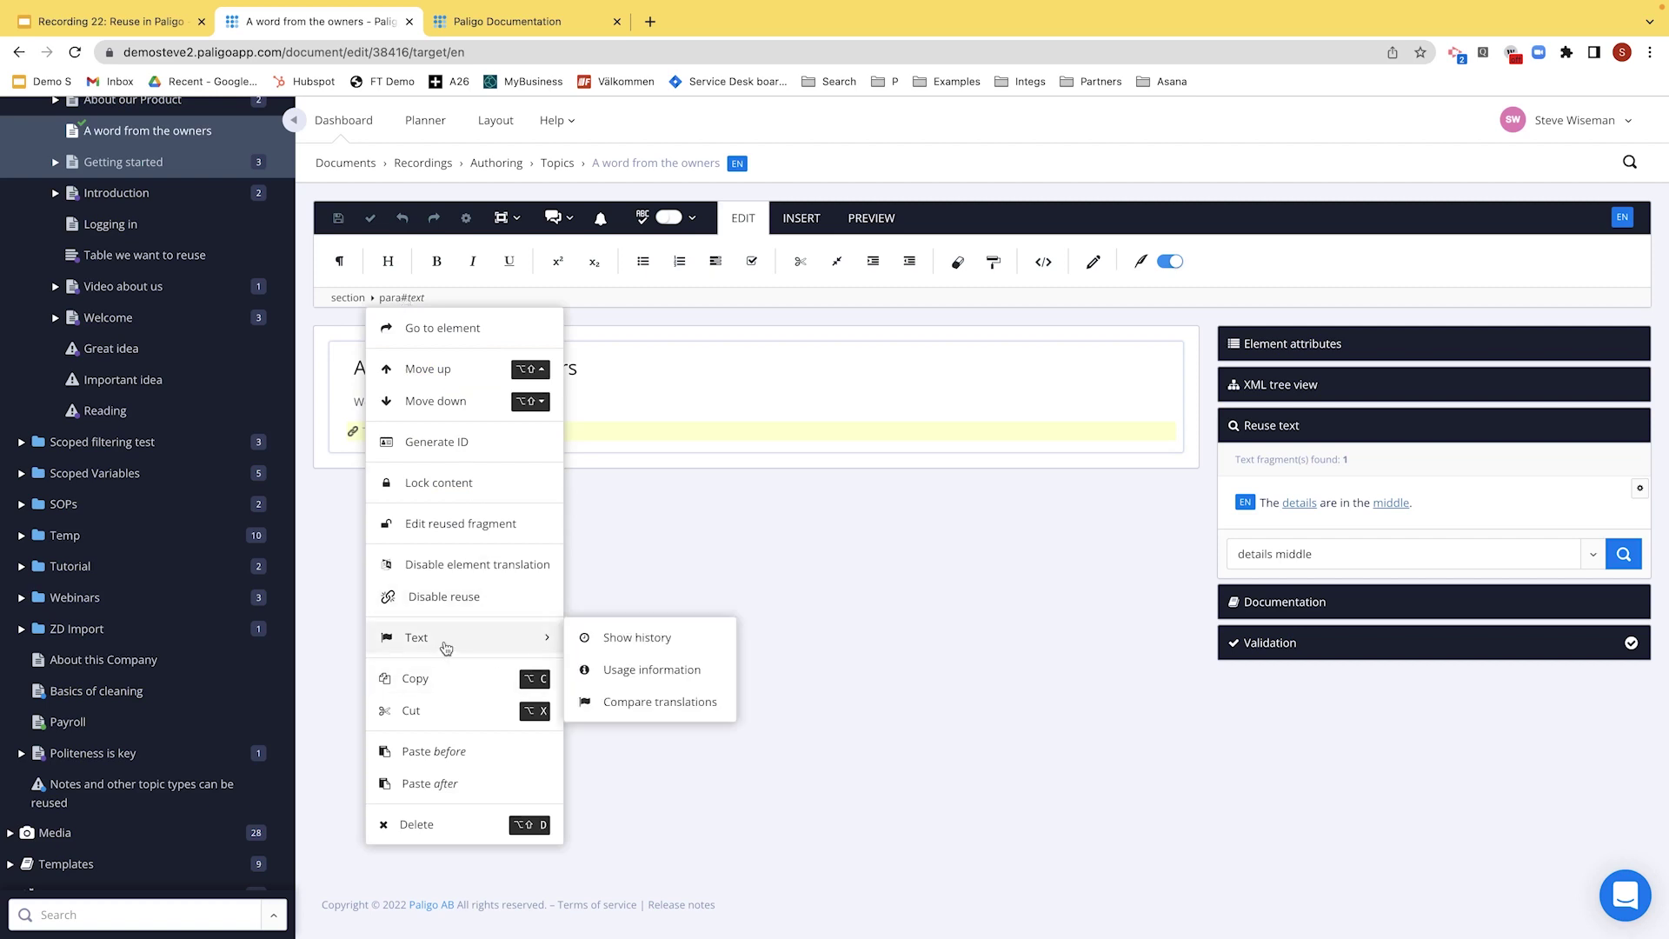
pyautogui.click(641, 670)
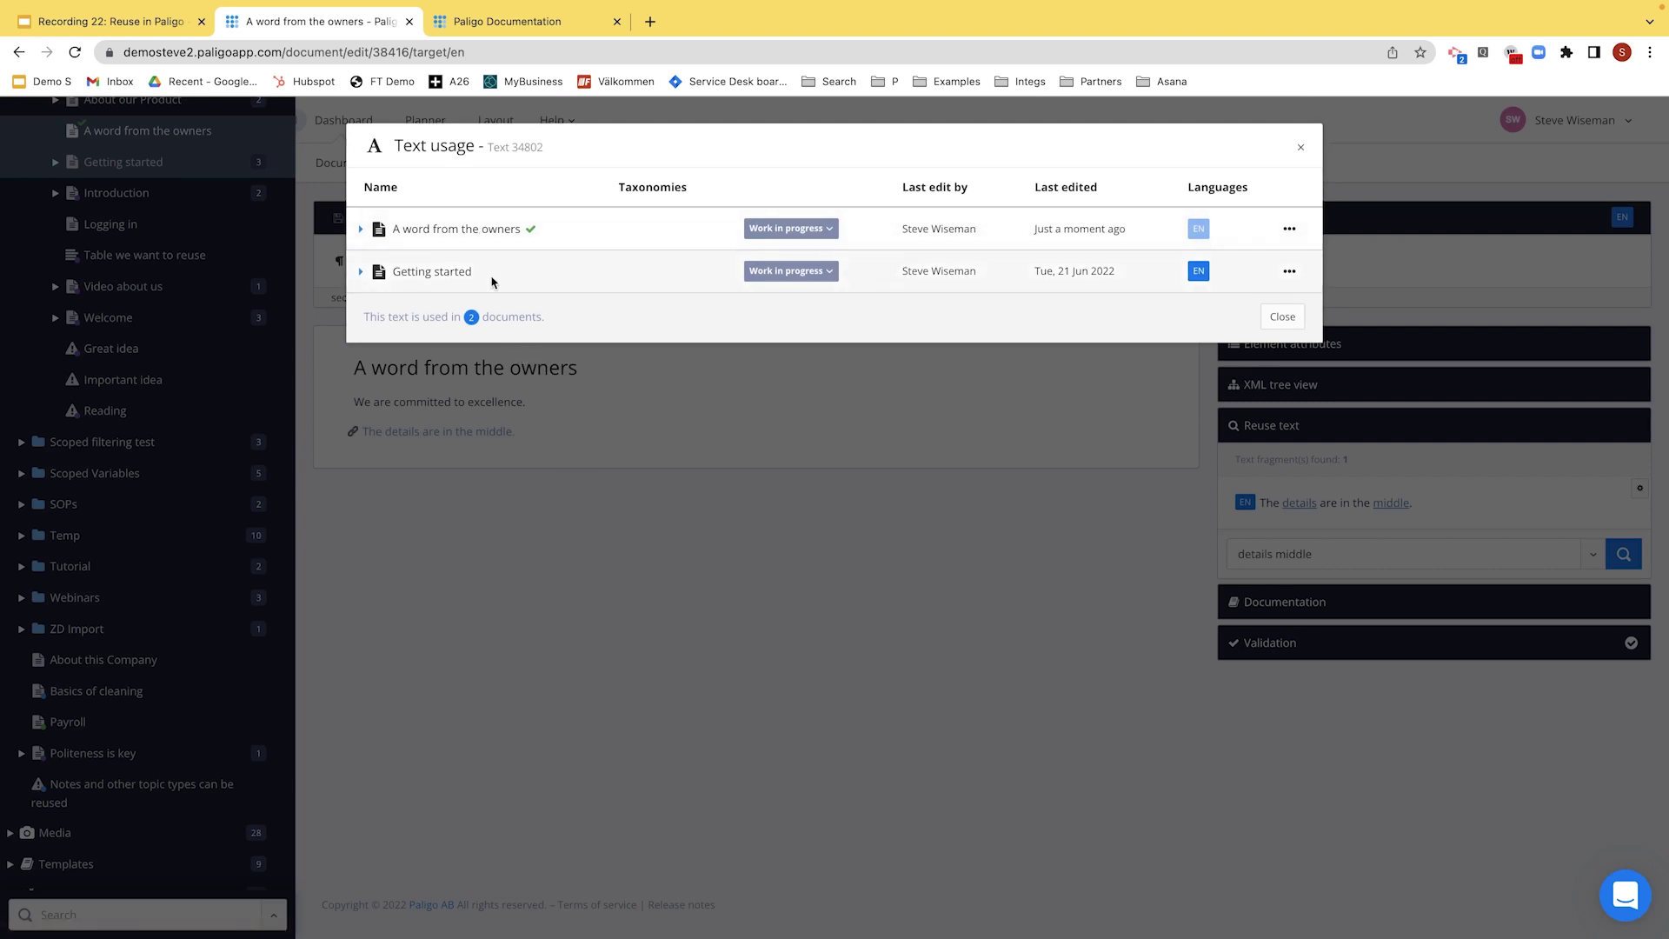
pyautogui.click(1277, 320)
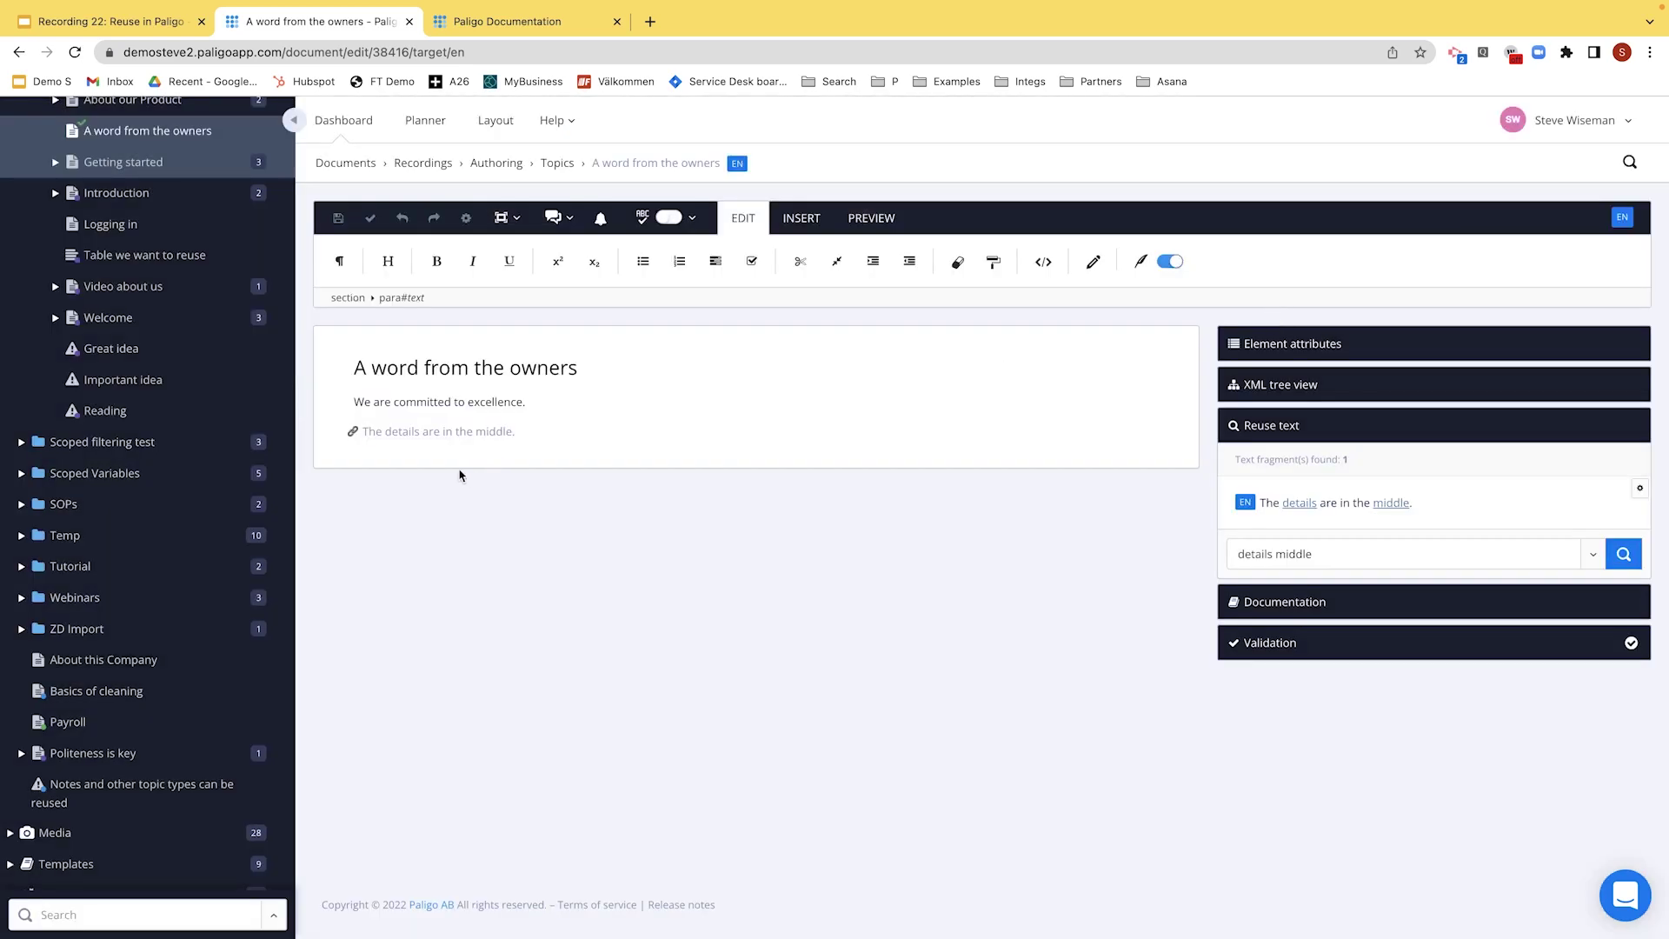
# - Unlock the reused fragment for editing, append a first name after "The details are in the middle.", and save the topic
pyautogui.moveTo(411, 432); pyautogui.dragTo(465, 433)
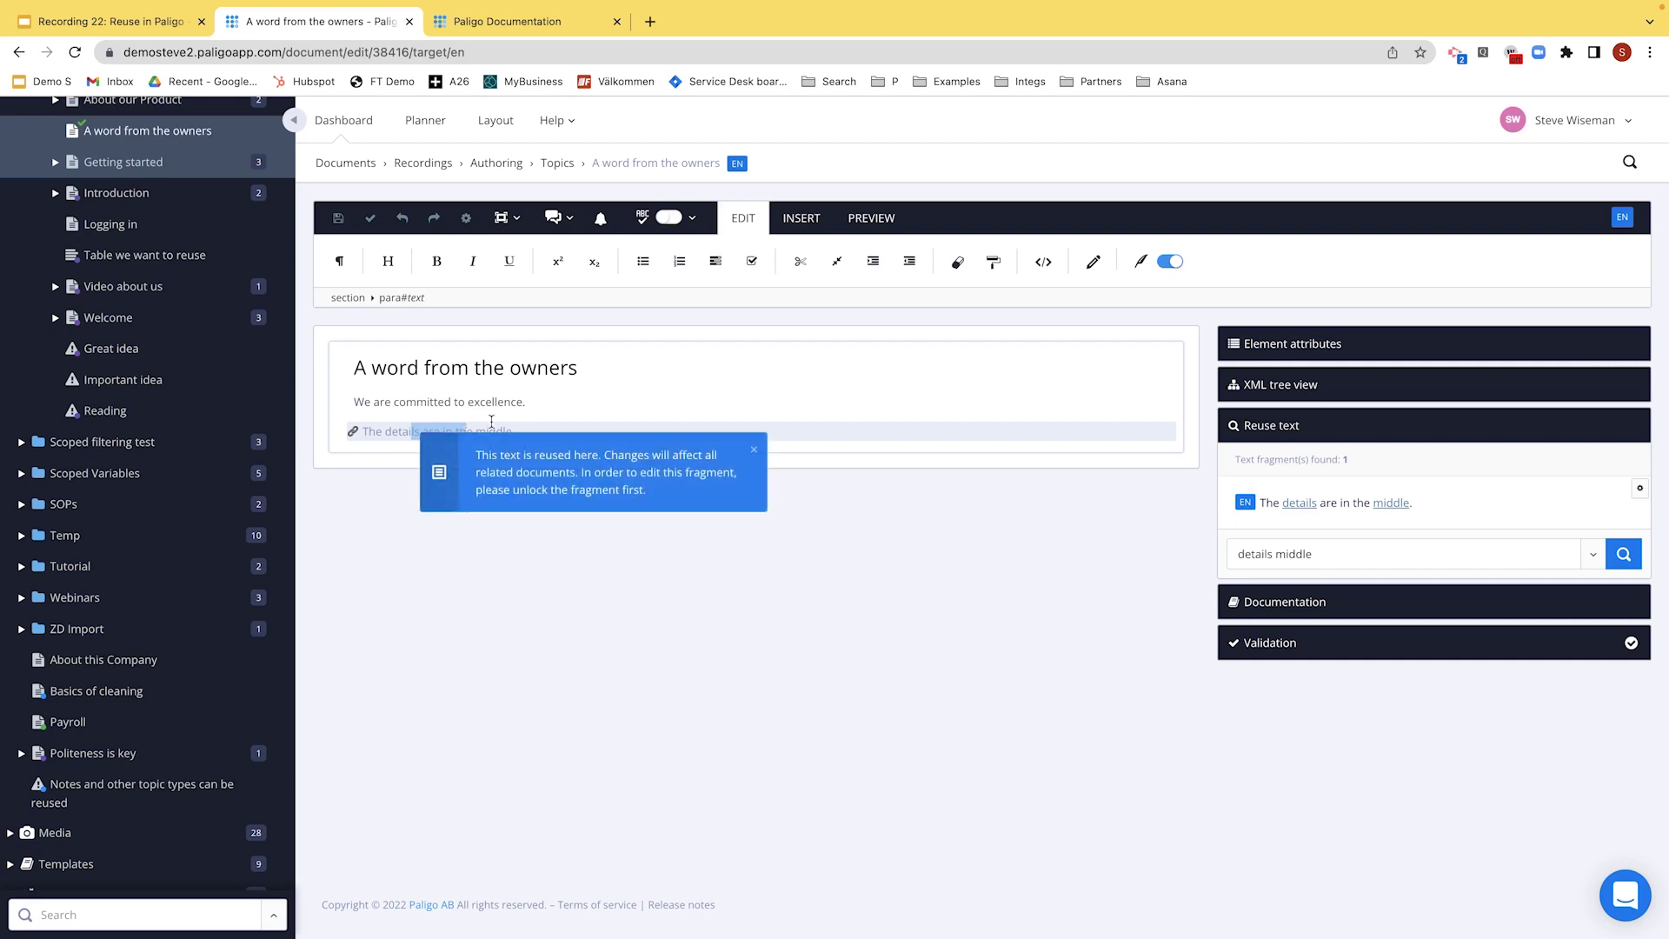
pyautogui.click(750, 449)
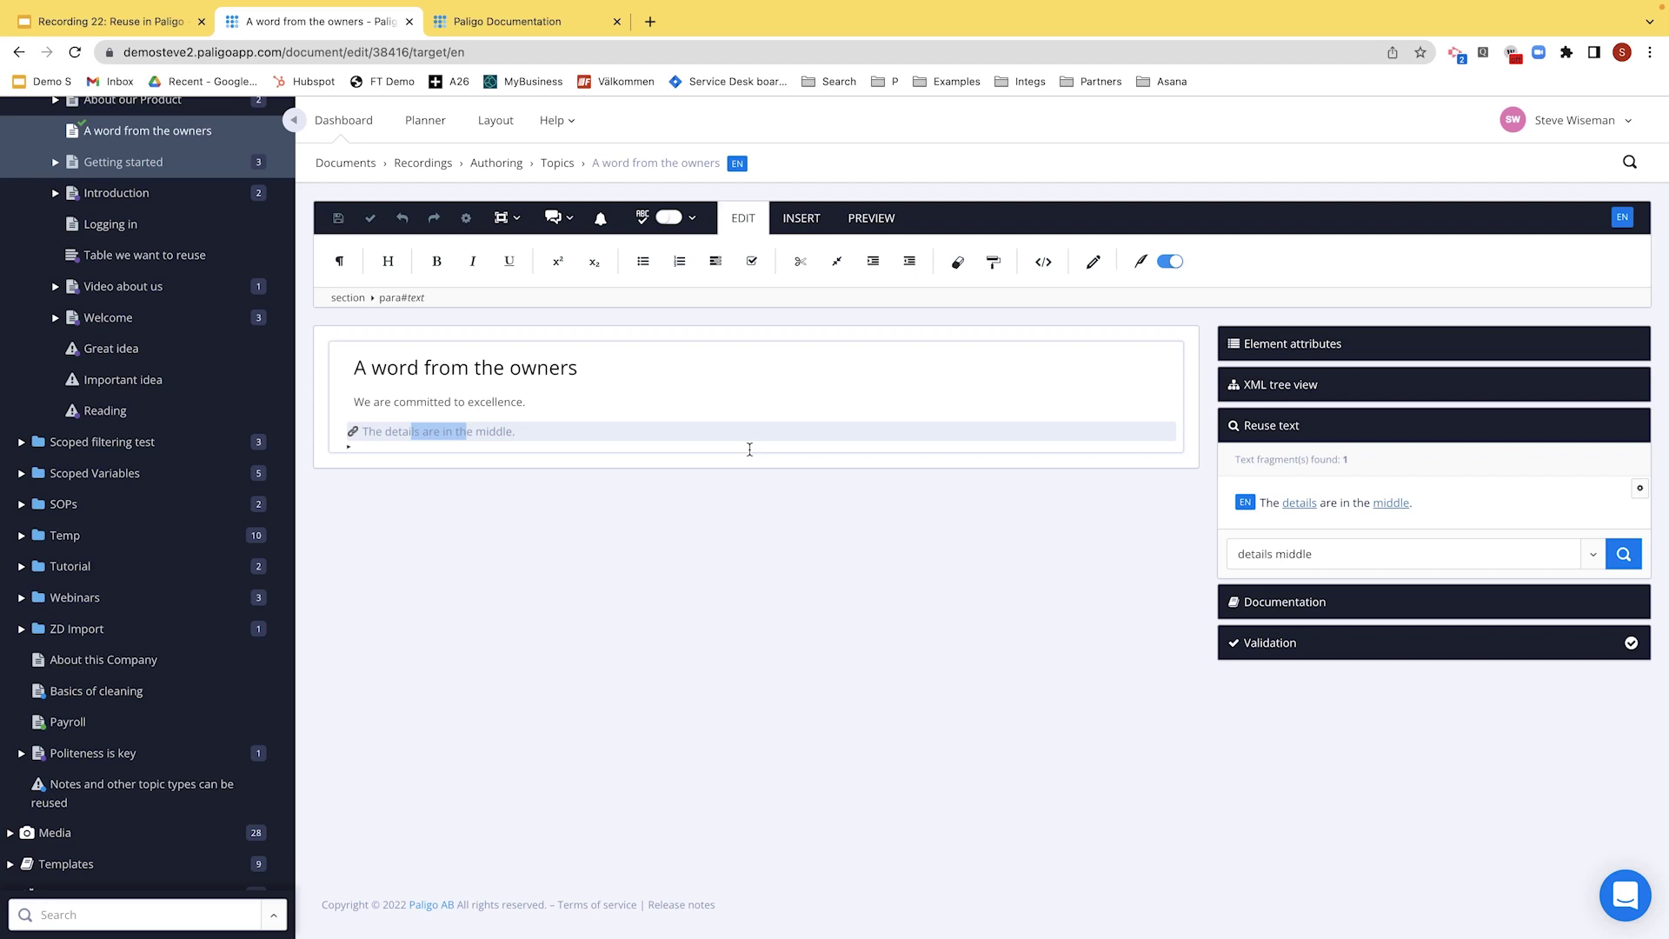
pyautogui.click(460, 431)
pyautogui.click(402, 299)
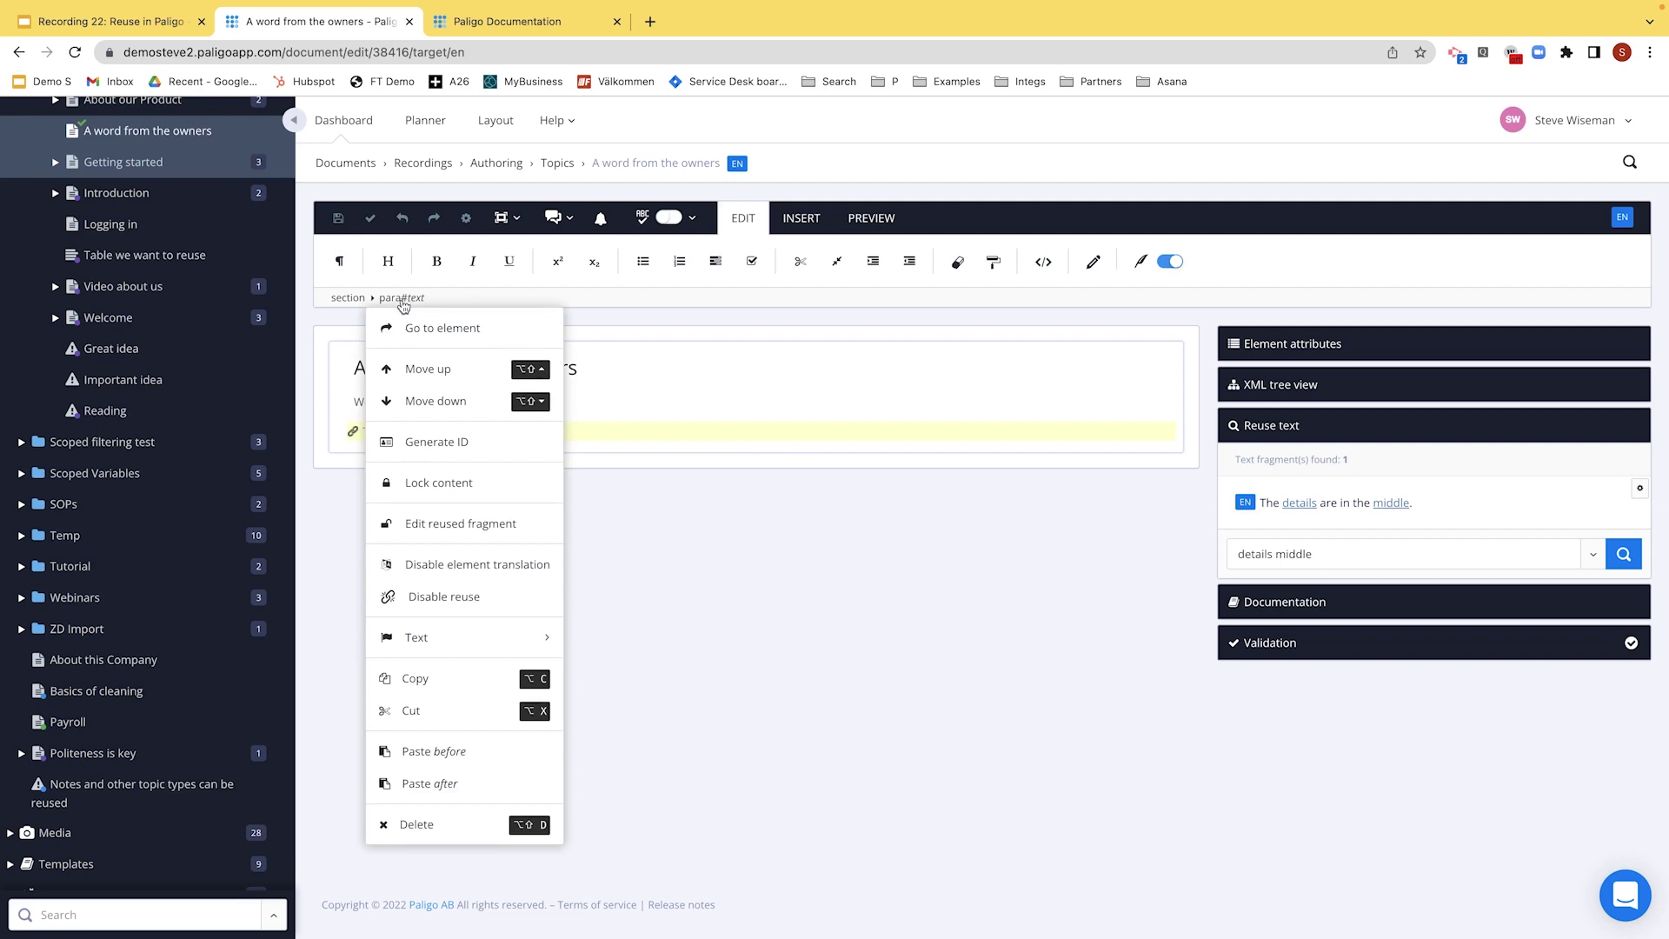
pyautogui.click(467, 527)
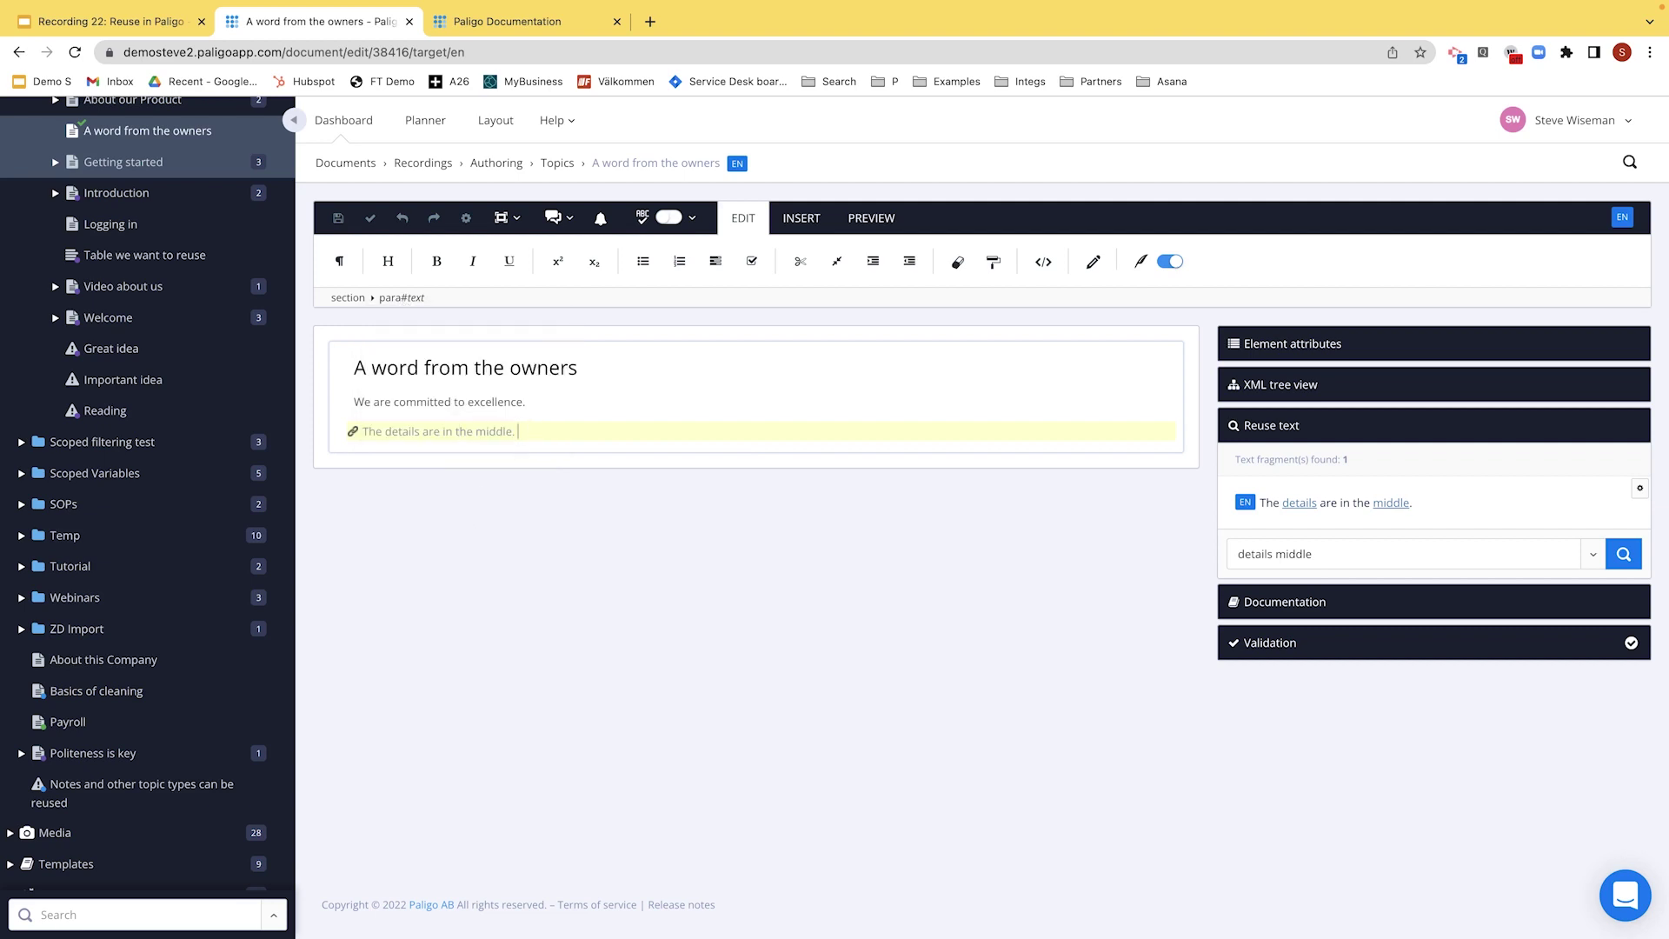
pyautogui.write('Sye')
pyautogui.write('teve')
pyautogui.click(338, 217)
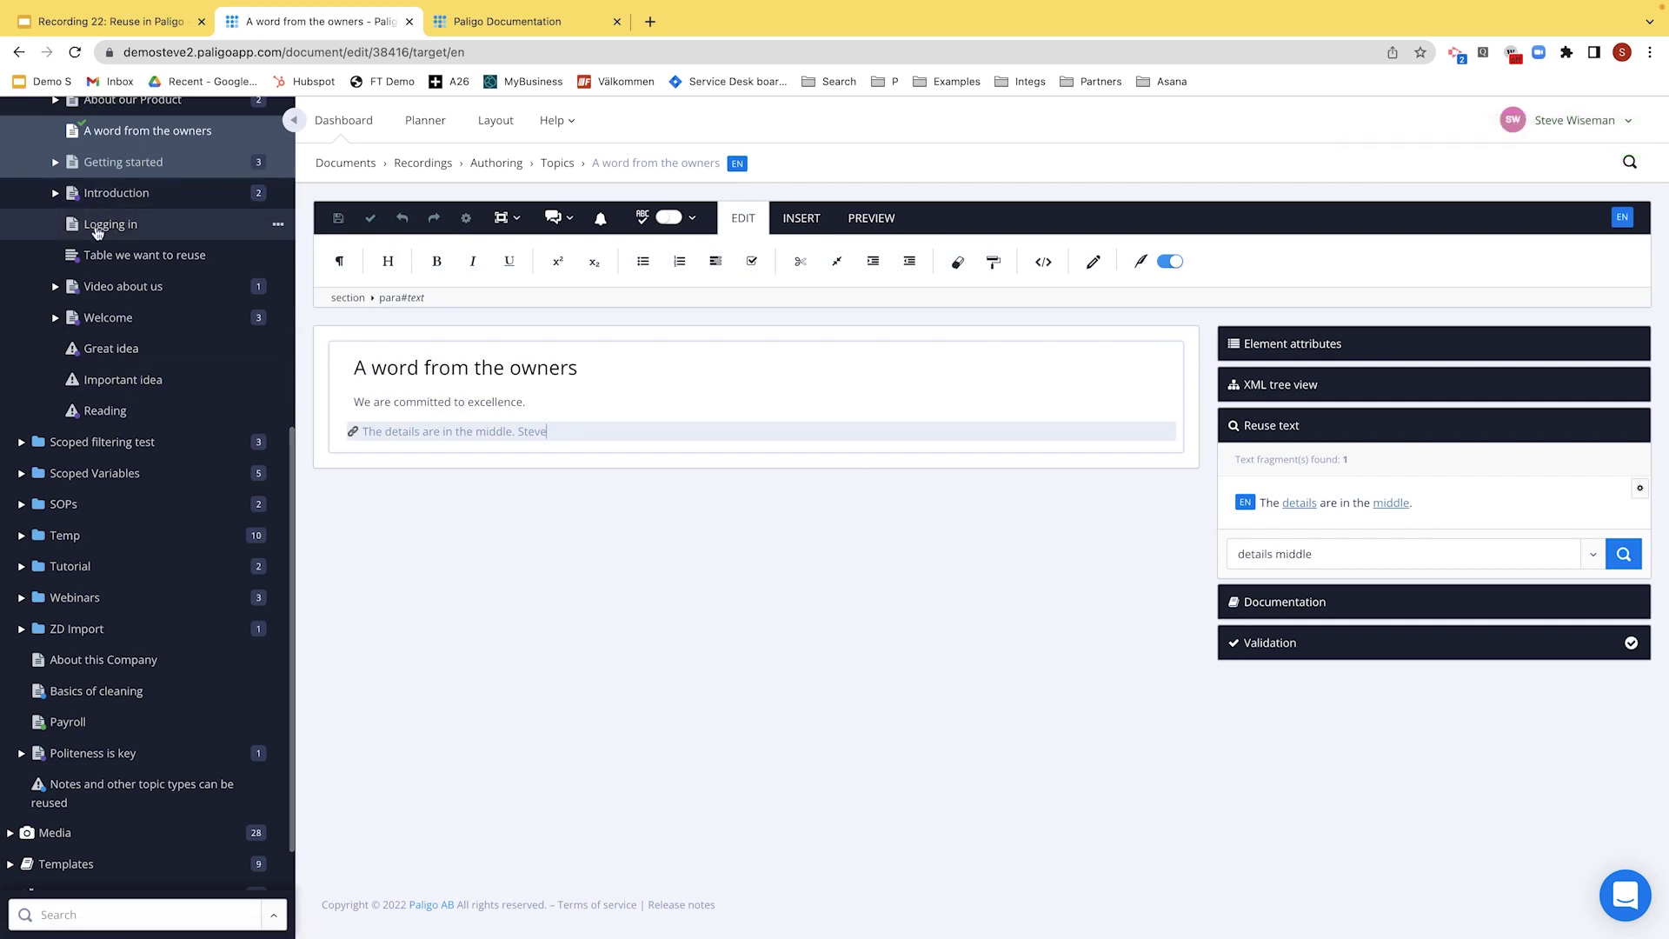
# - Open the topic "Getting started" and show the text history of its reused "The details are in the middle." paragraph
pyautogui.click(113, 172)
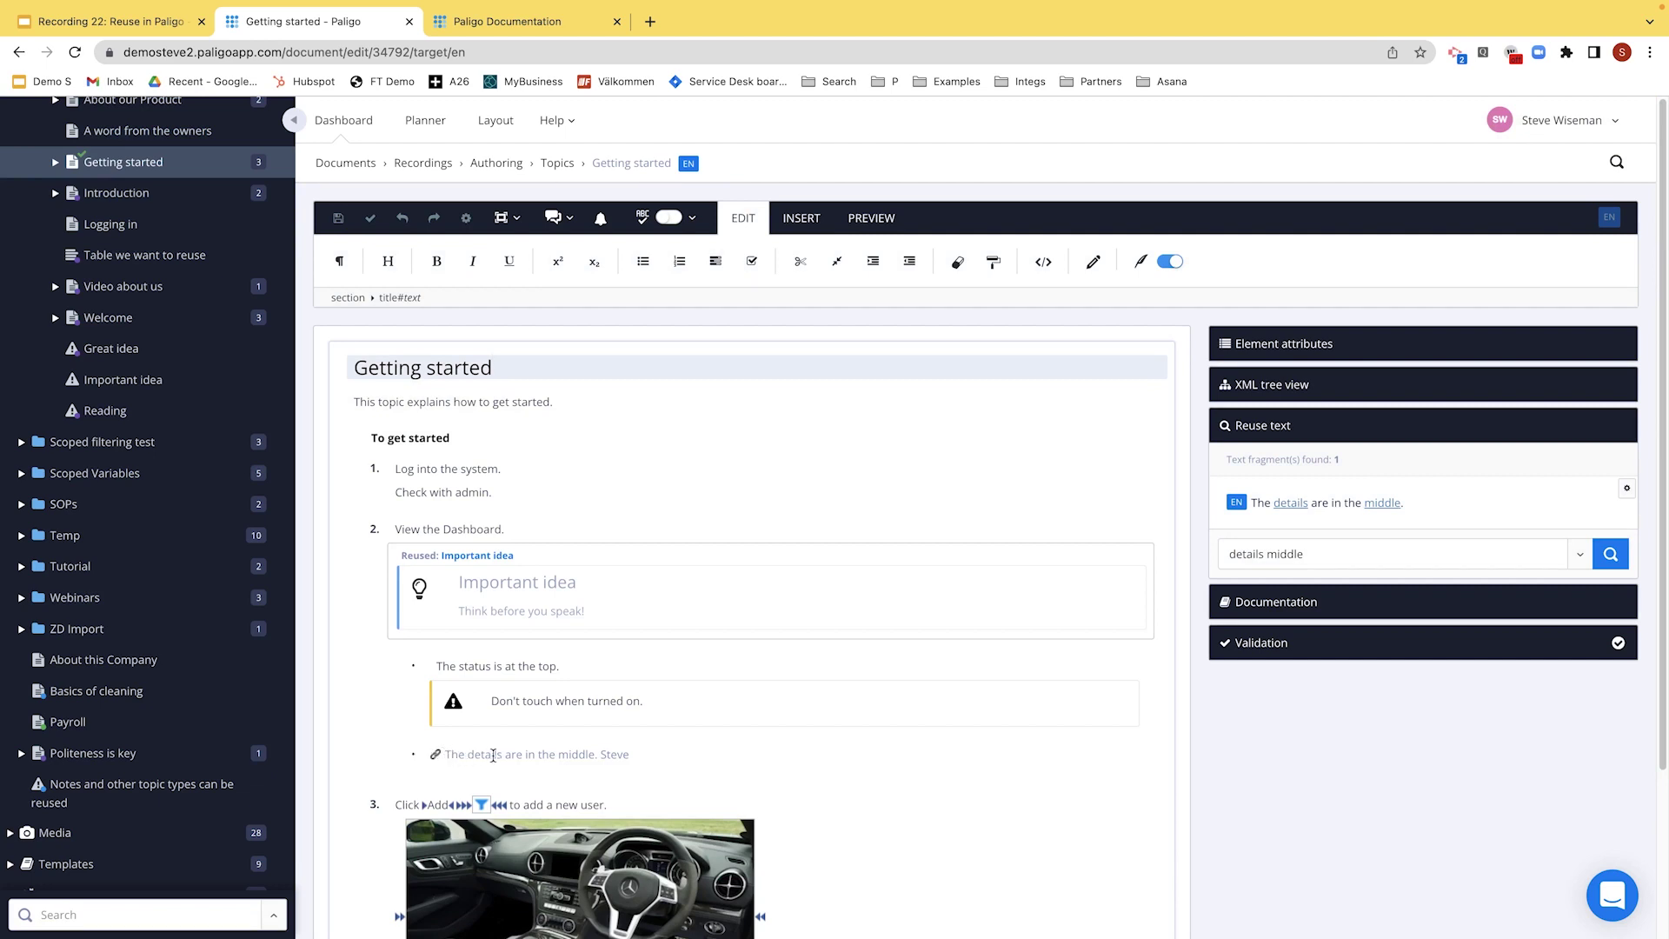
pyautogui.click(560, 756)
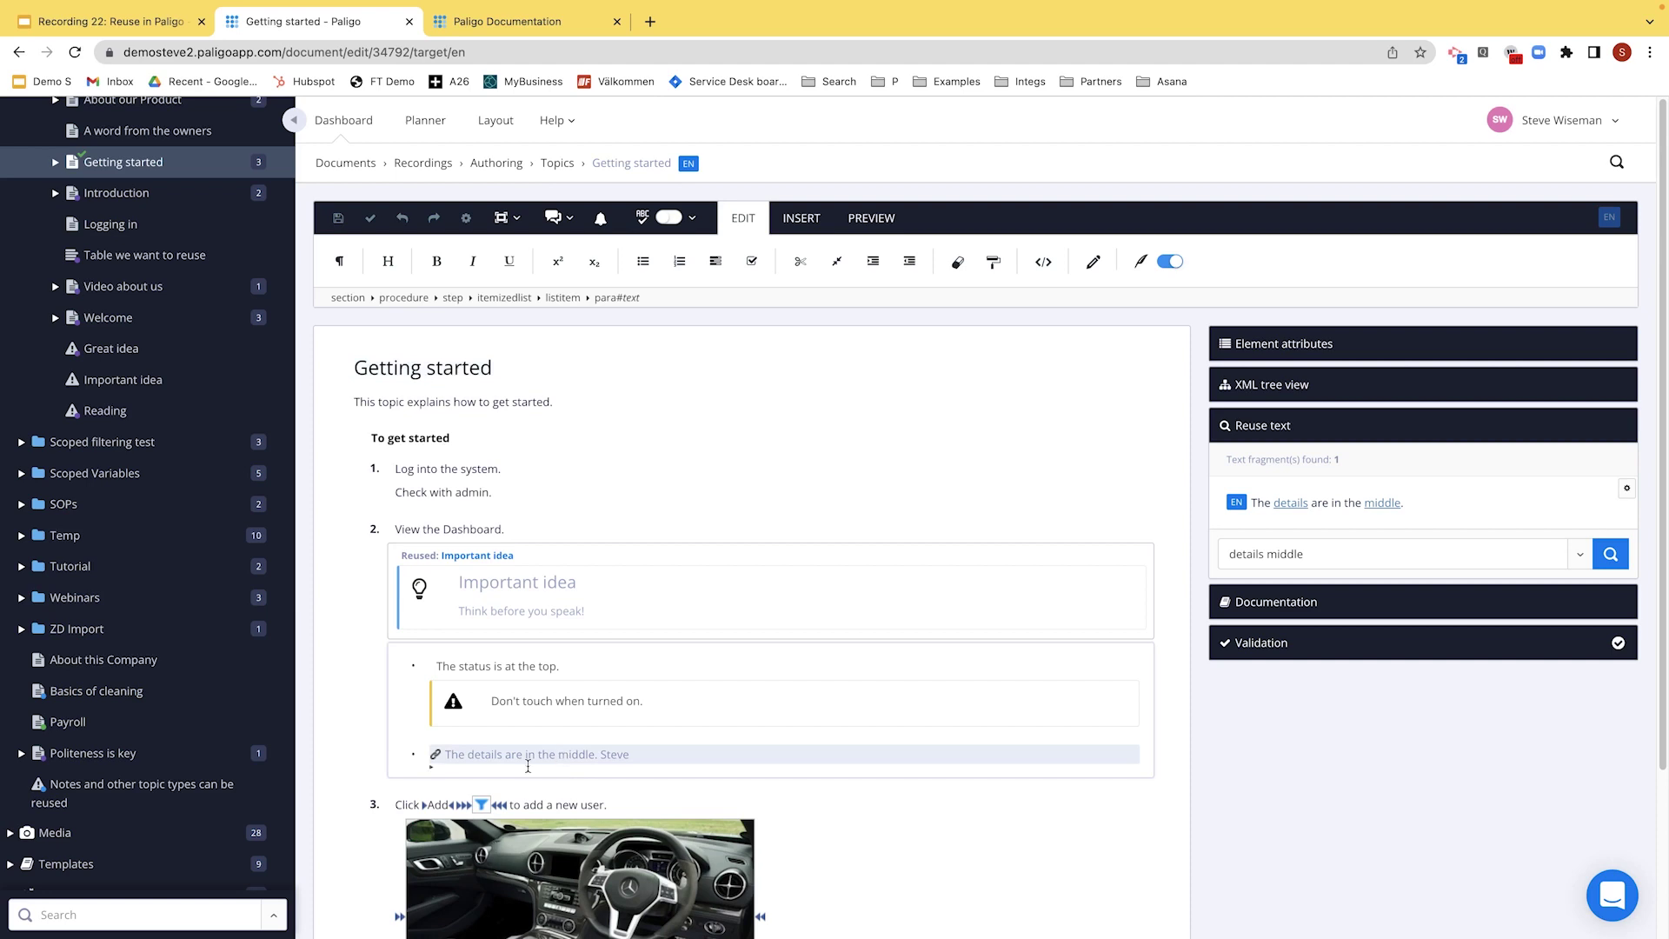
pyautogui.click(617, 299)
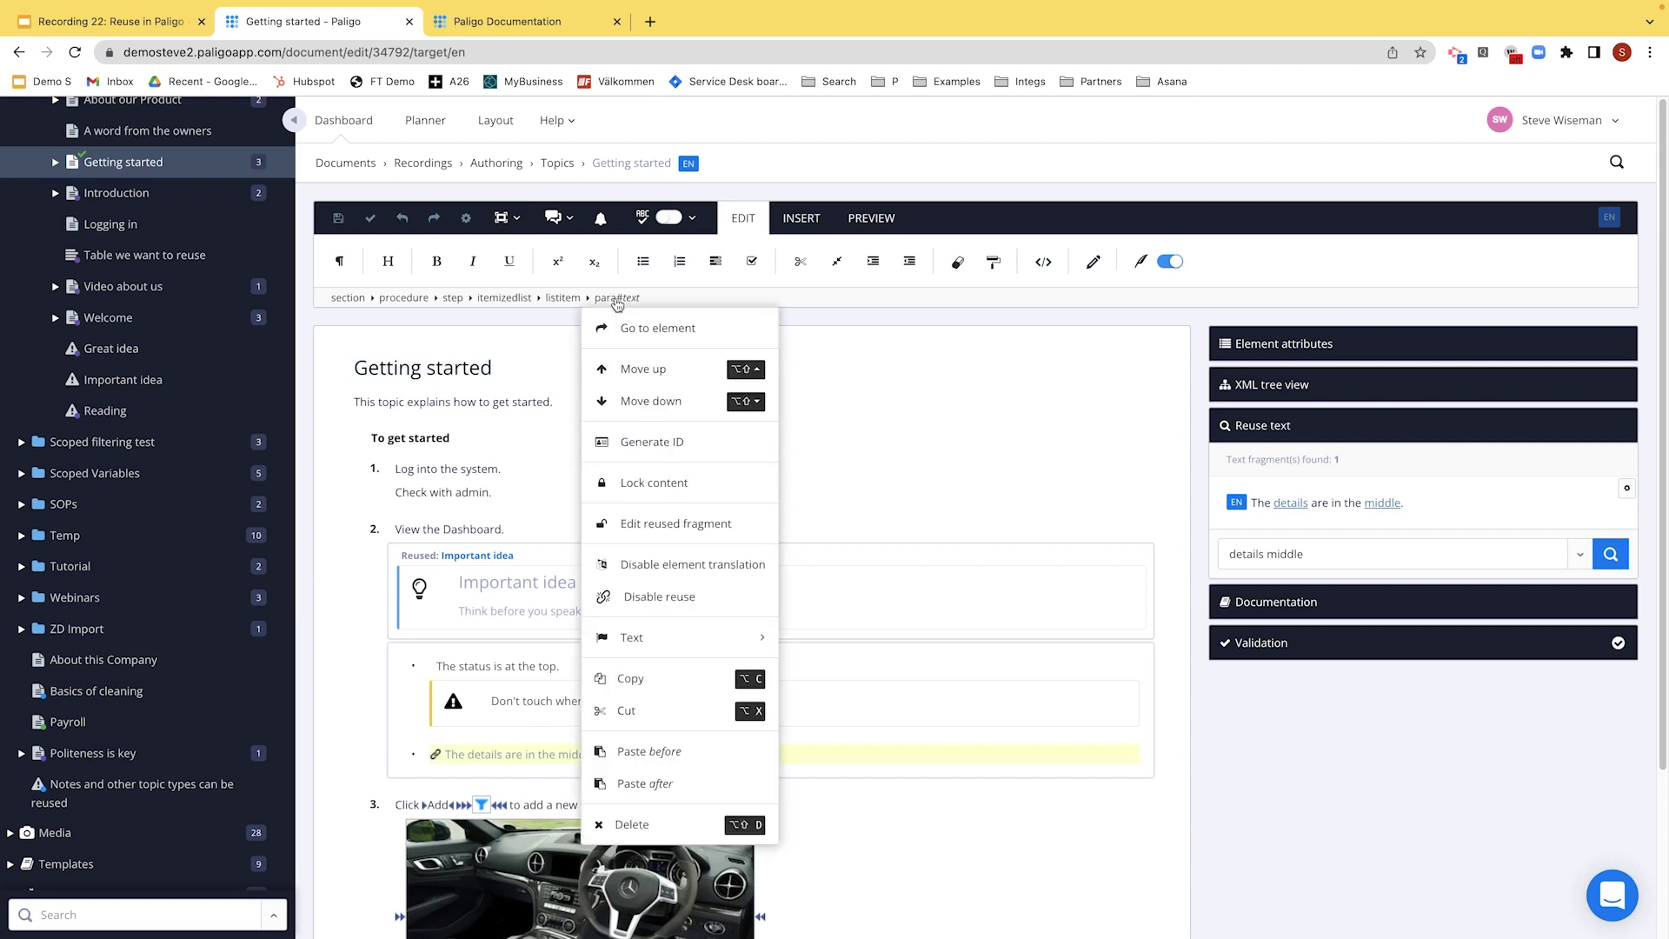
pyautogui.moveTo(665, 651)
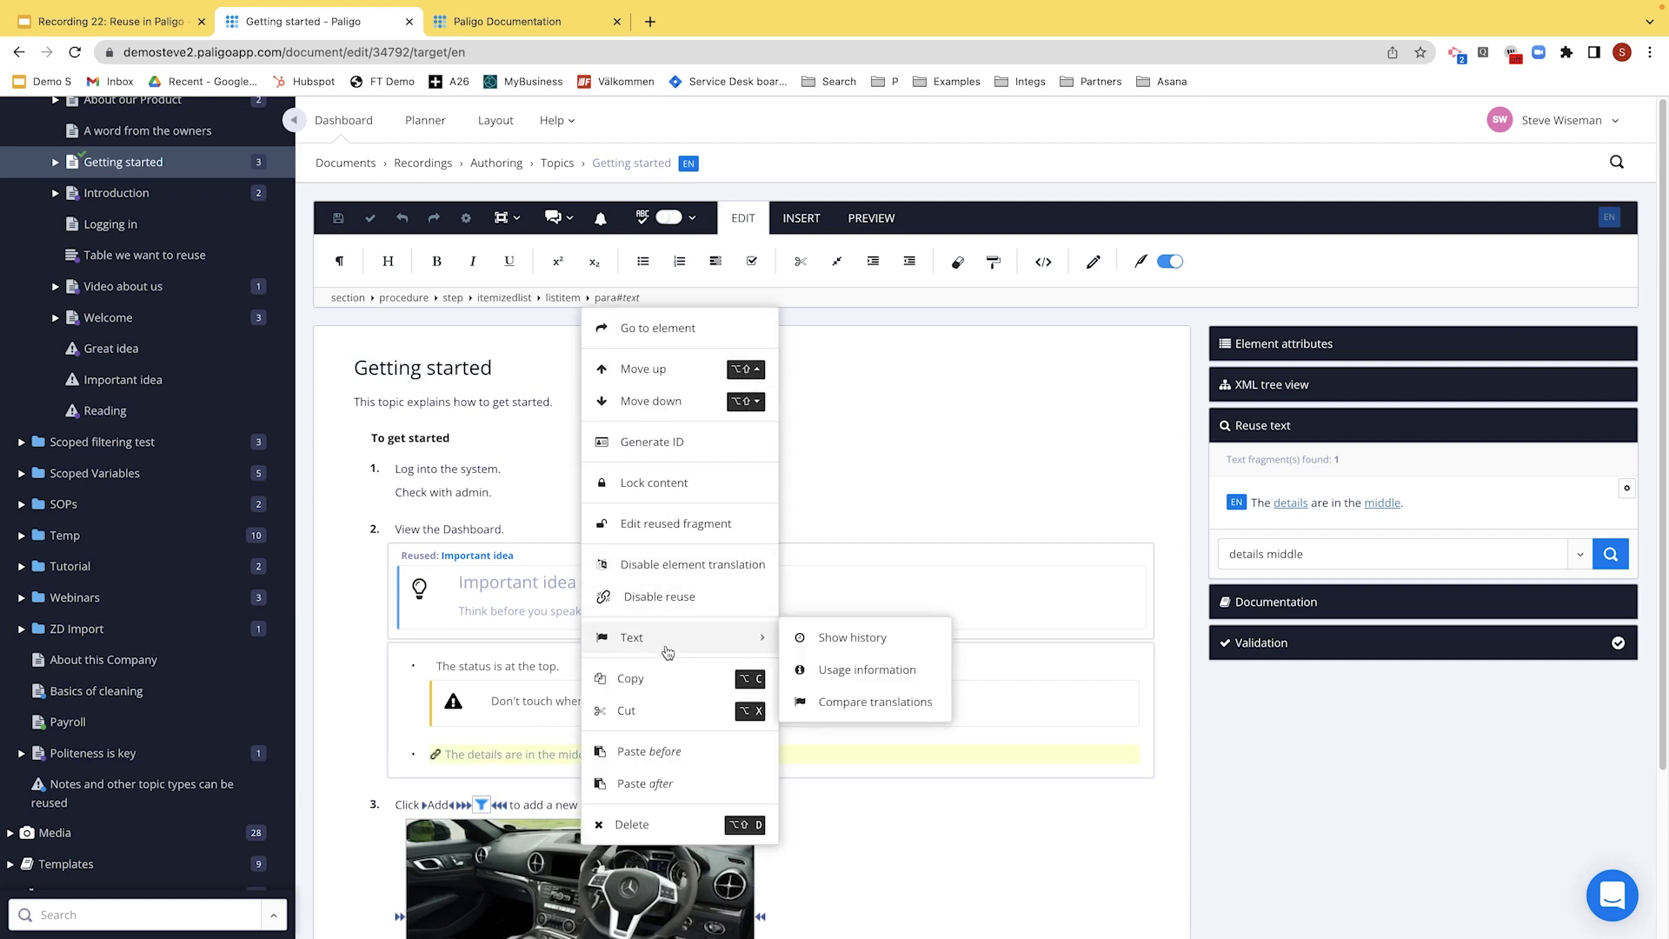
pyautogui.click(857, 639)
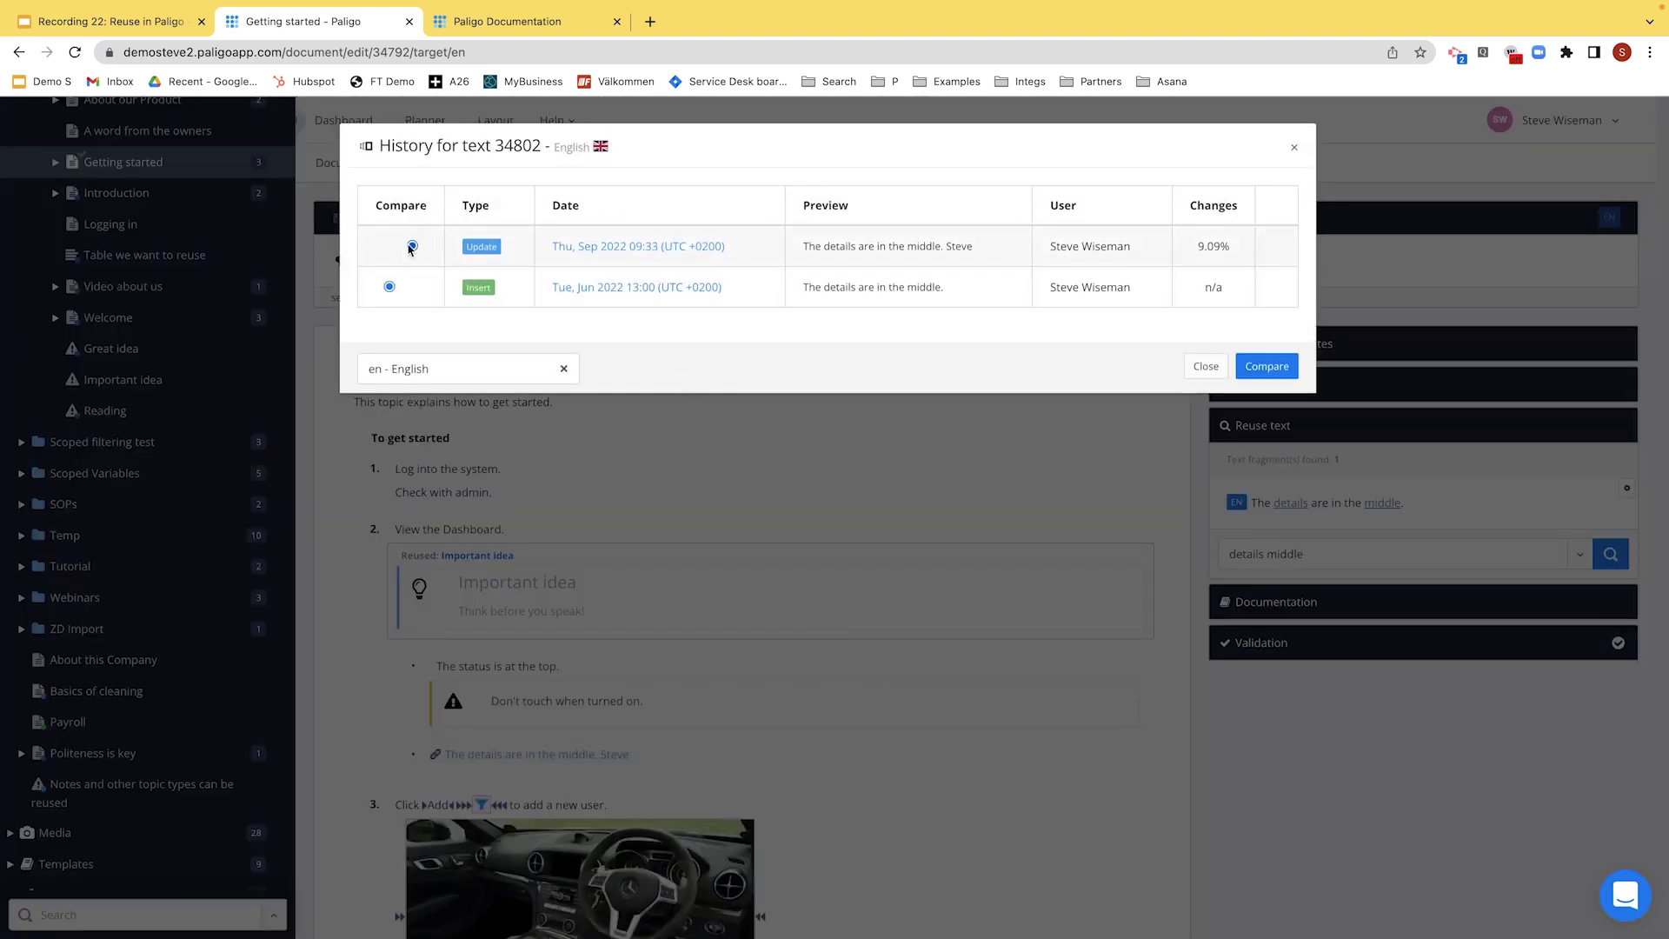
# - Compare the original and updated versions of the reused text, and close the history
pyautogui.click(1267, 366)
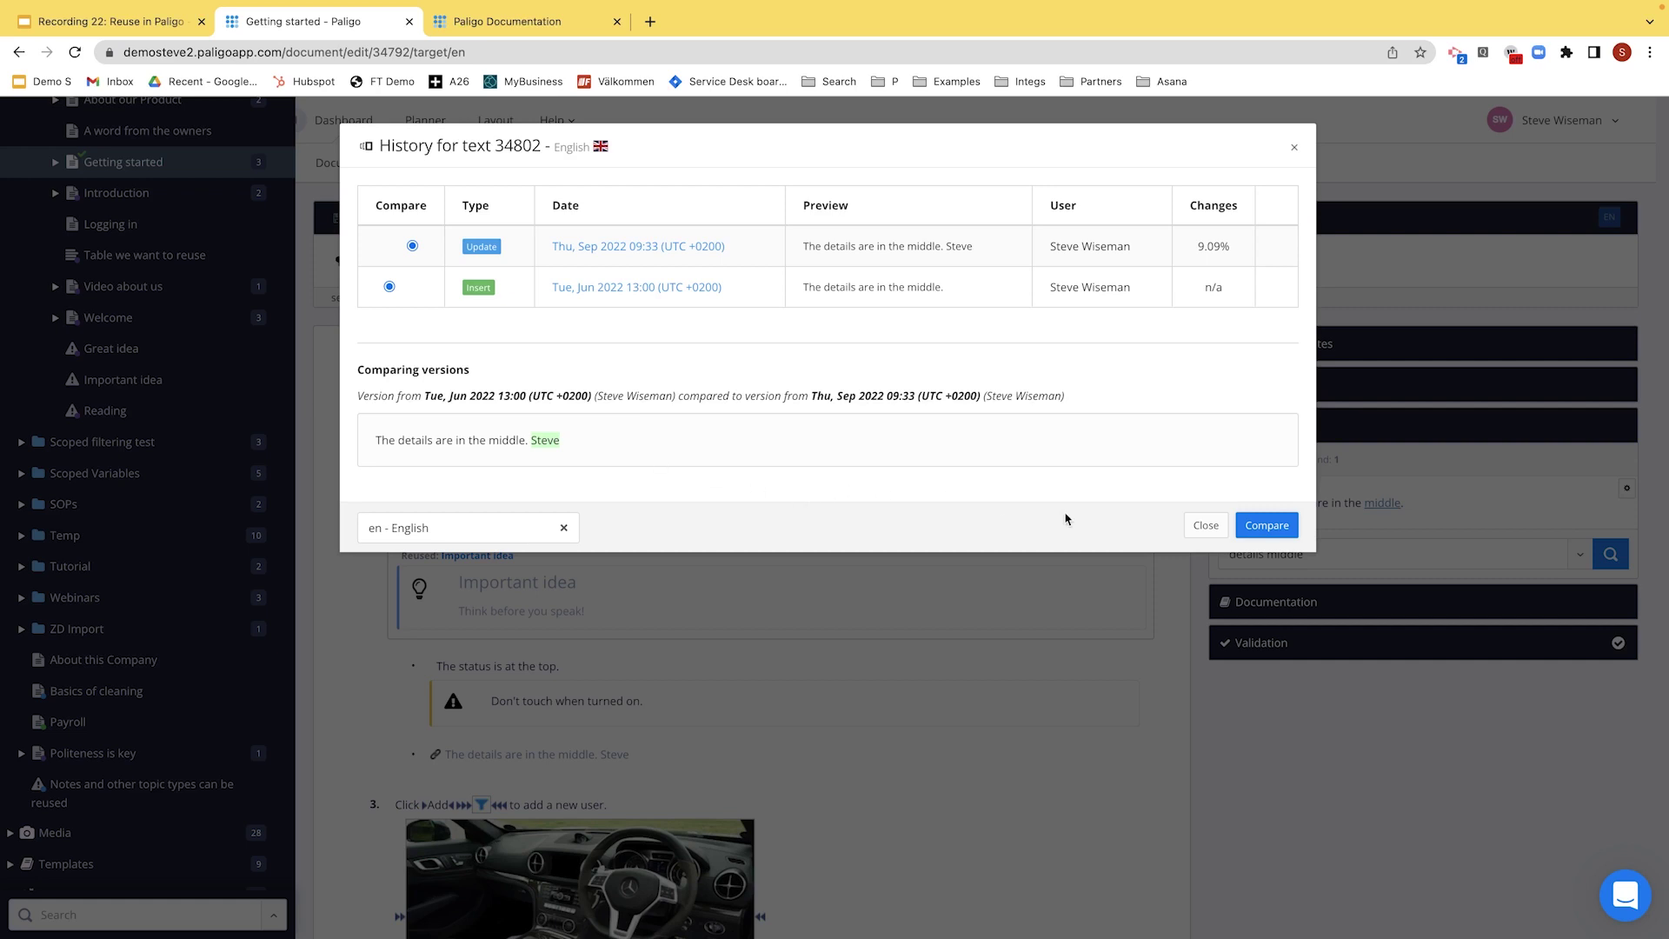
pyautogui.click(1206, 525)
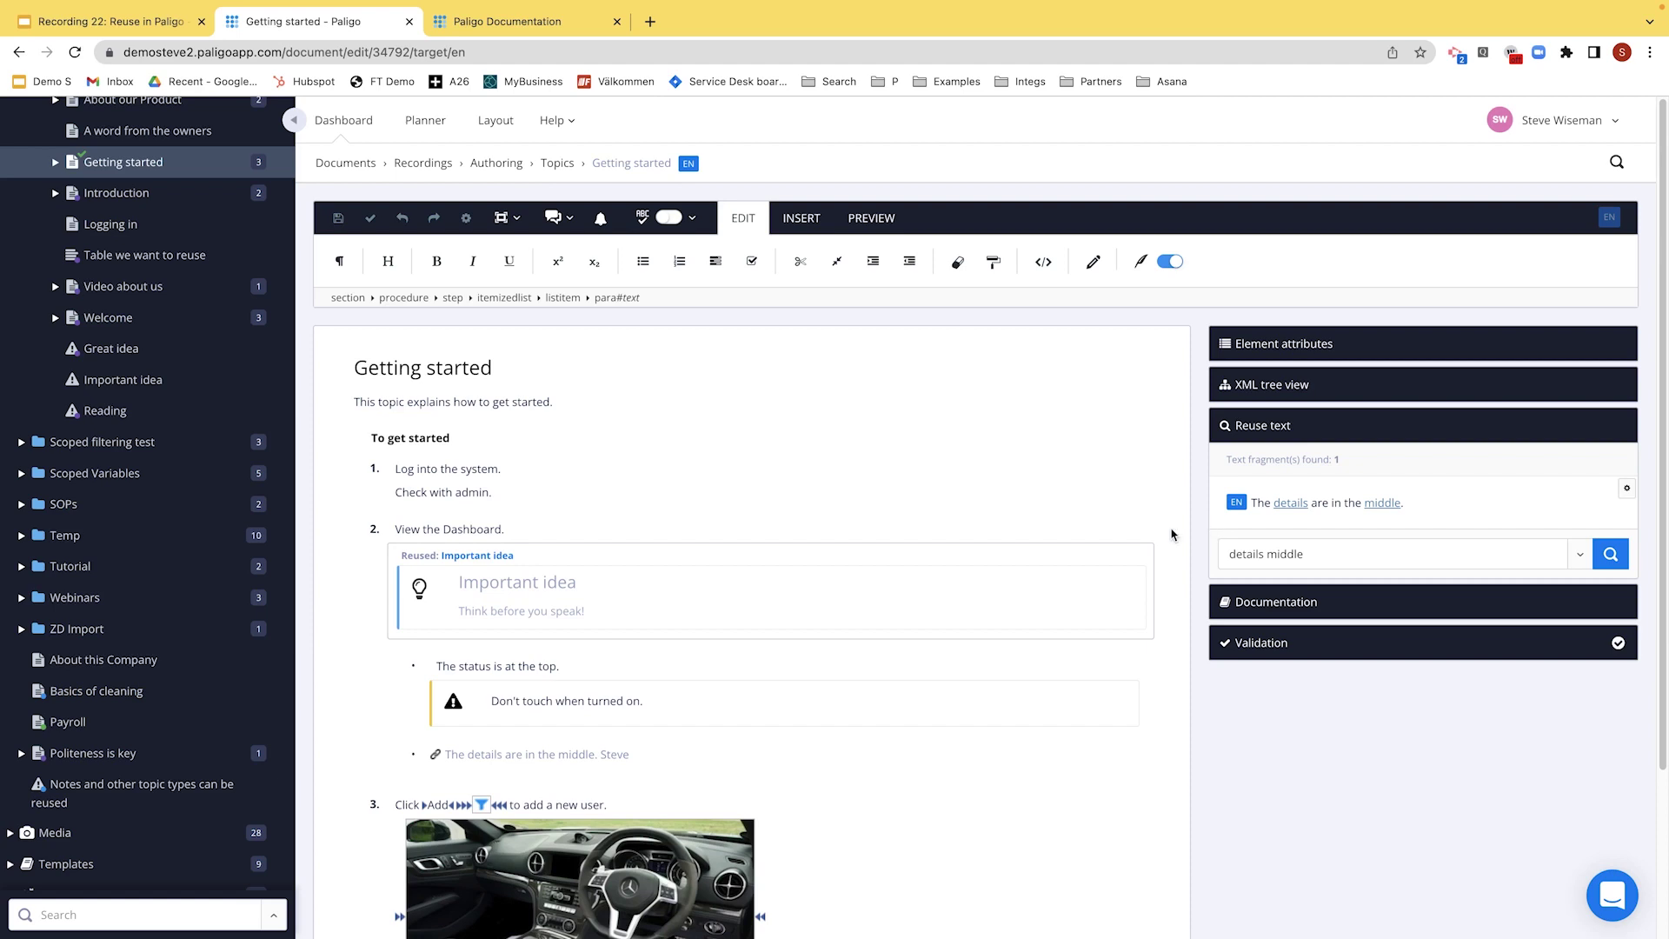
# - Copy the "Check with admin." paragraph from "Getting started", insert it as reuse at the end of the "Welcome" topic, and save
pyautogui.click(444, 490)
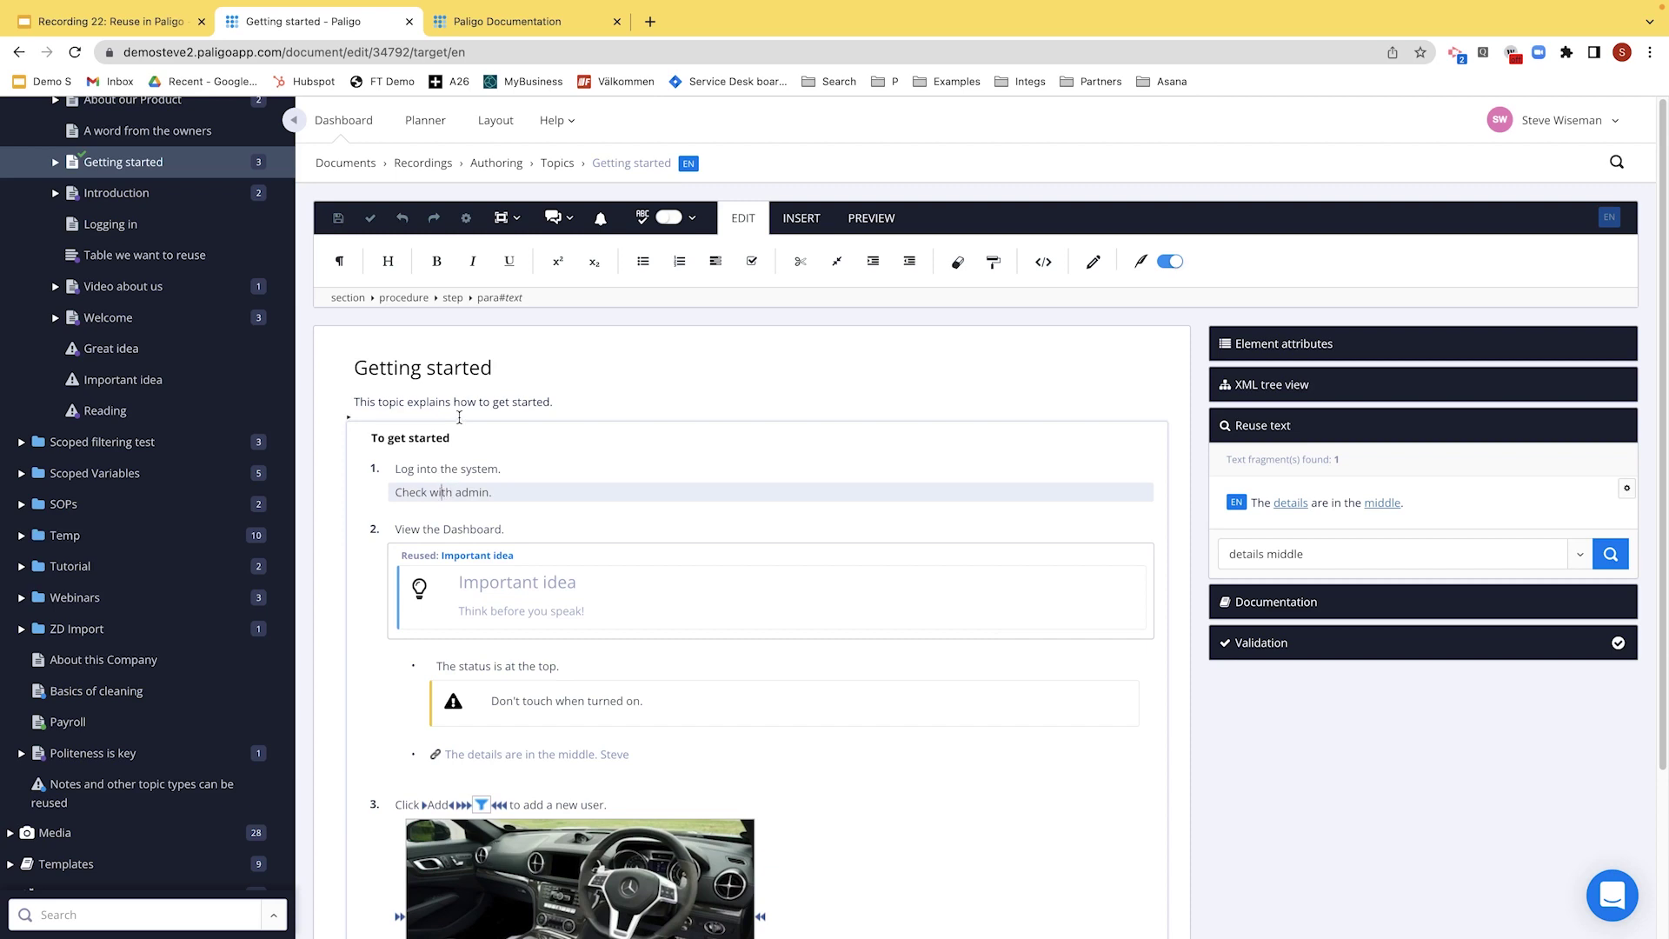
pyautogui.click(495, 298)
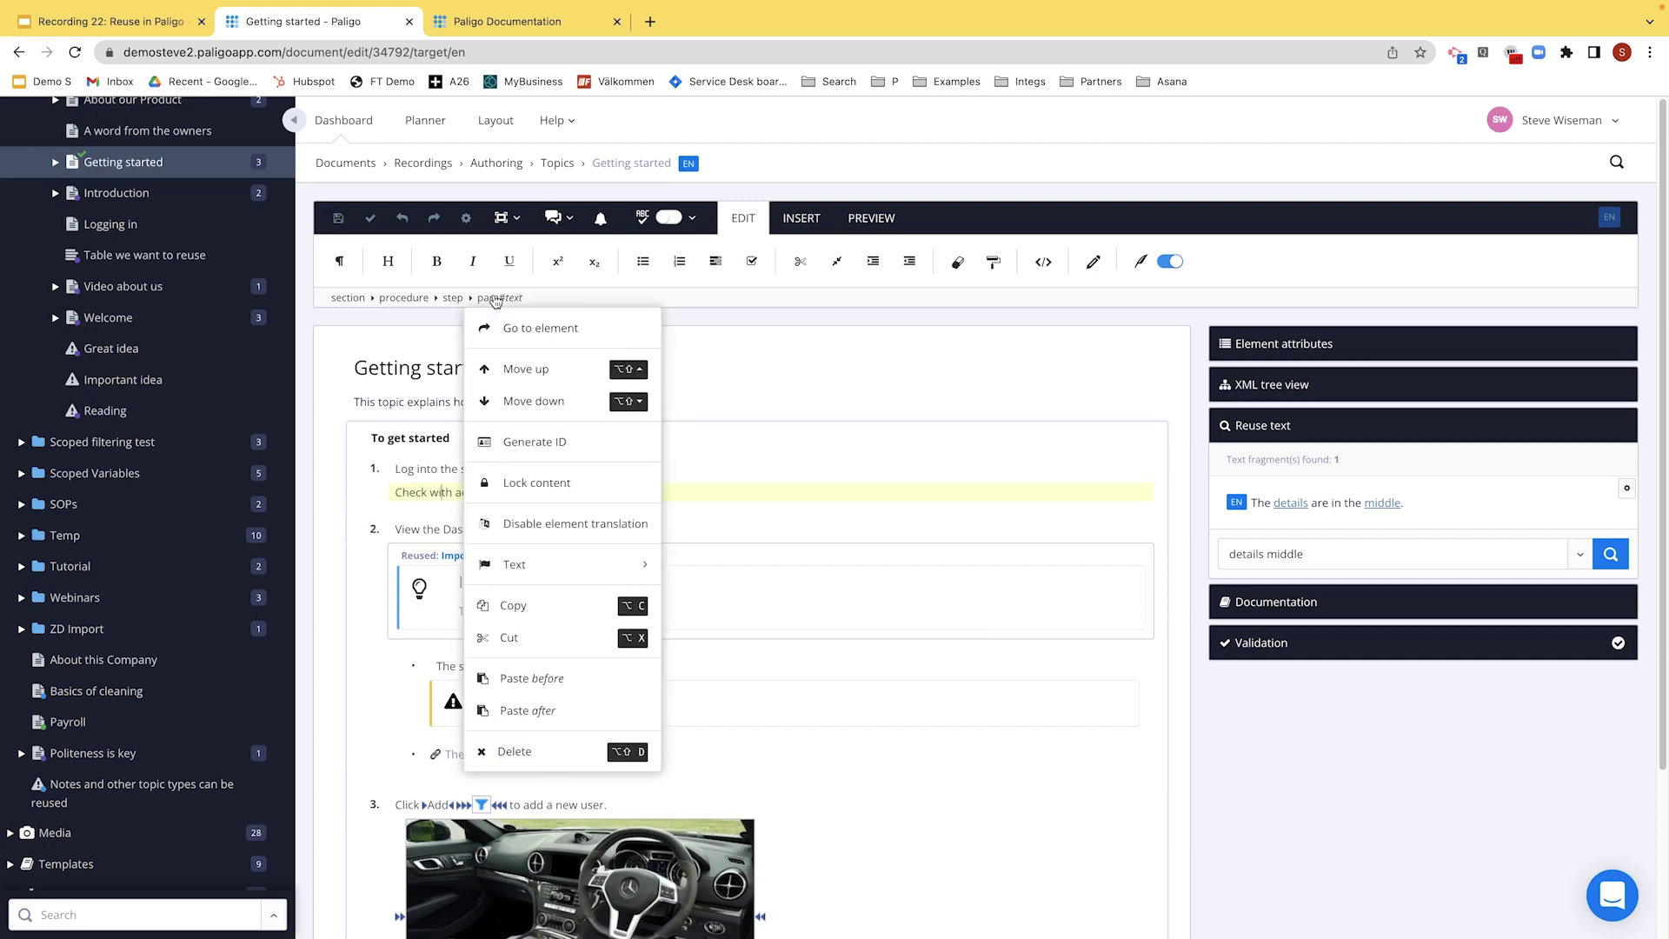
pyautogui.click(516, 611)
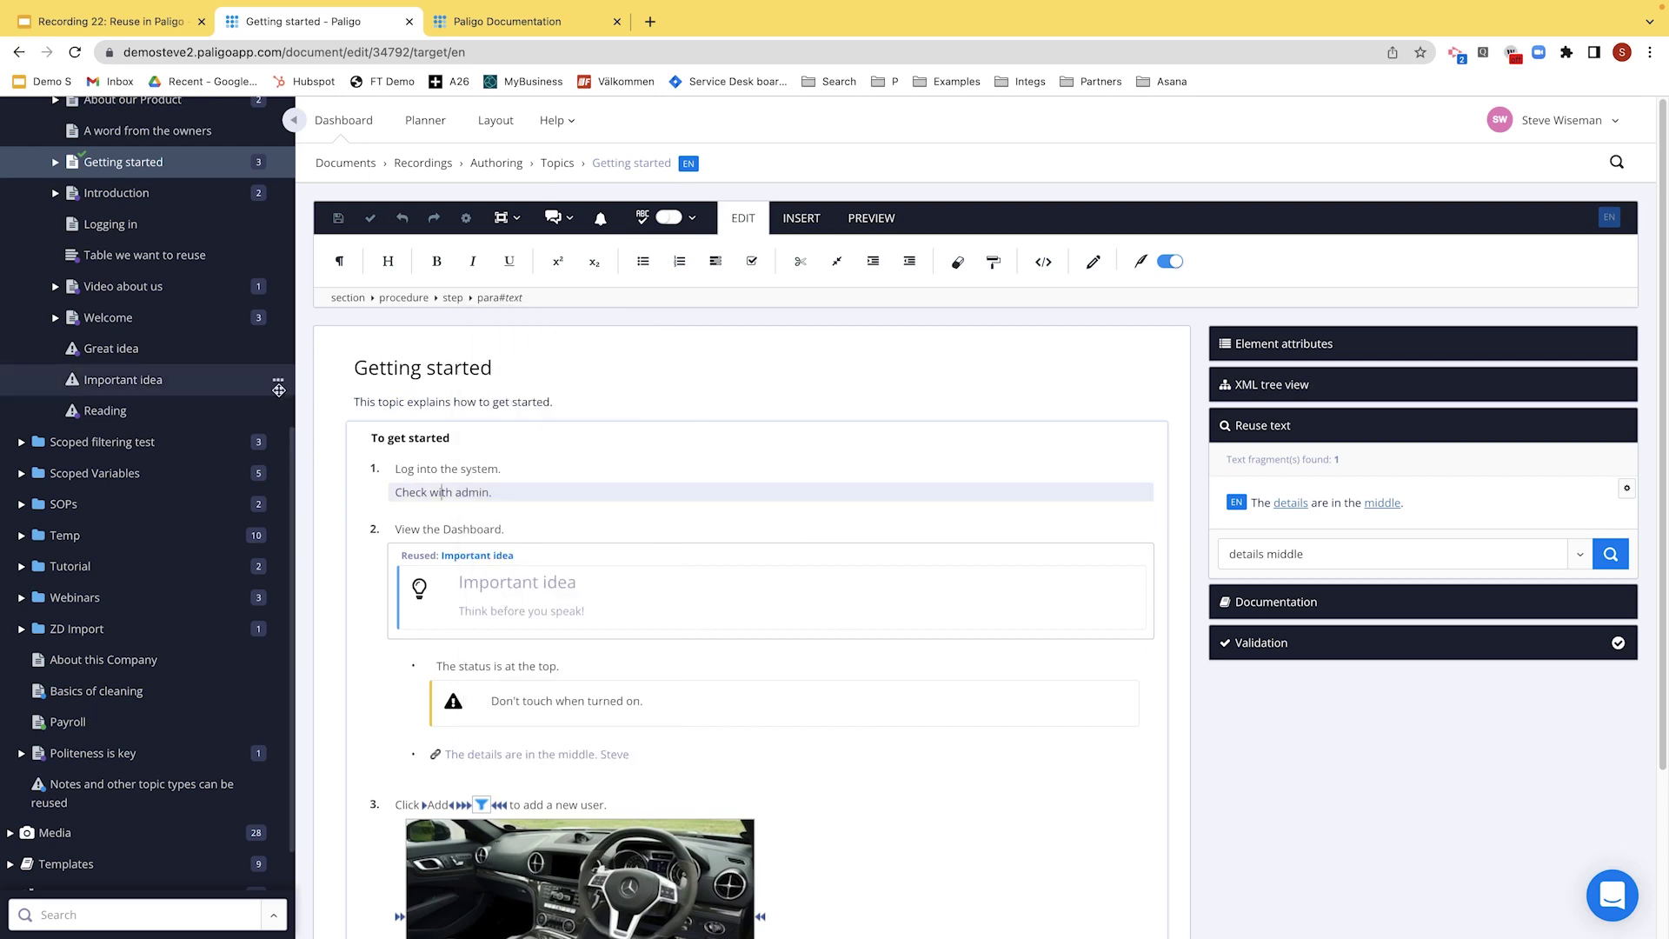
pyautogui.click(105, 320)
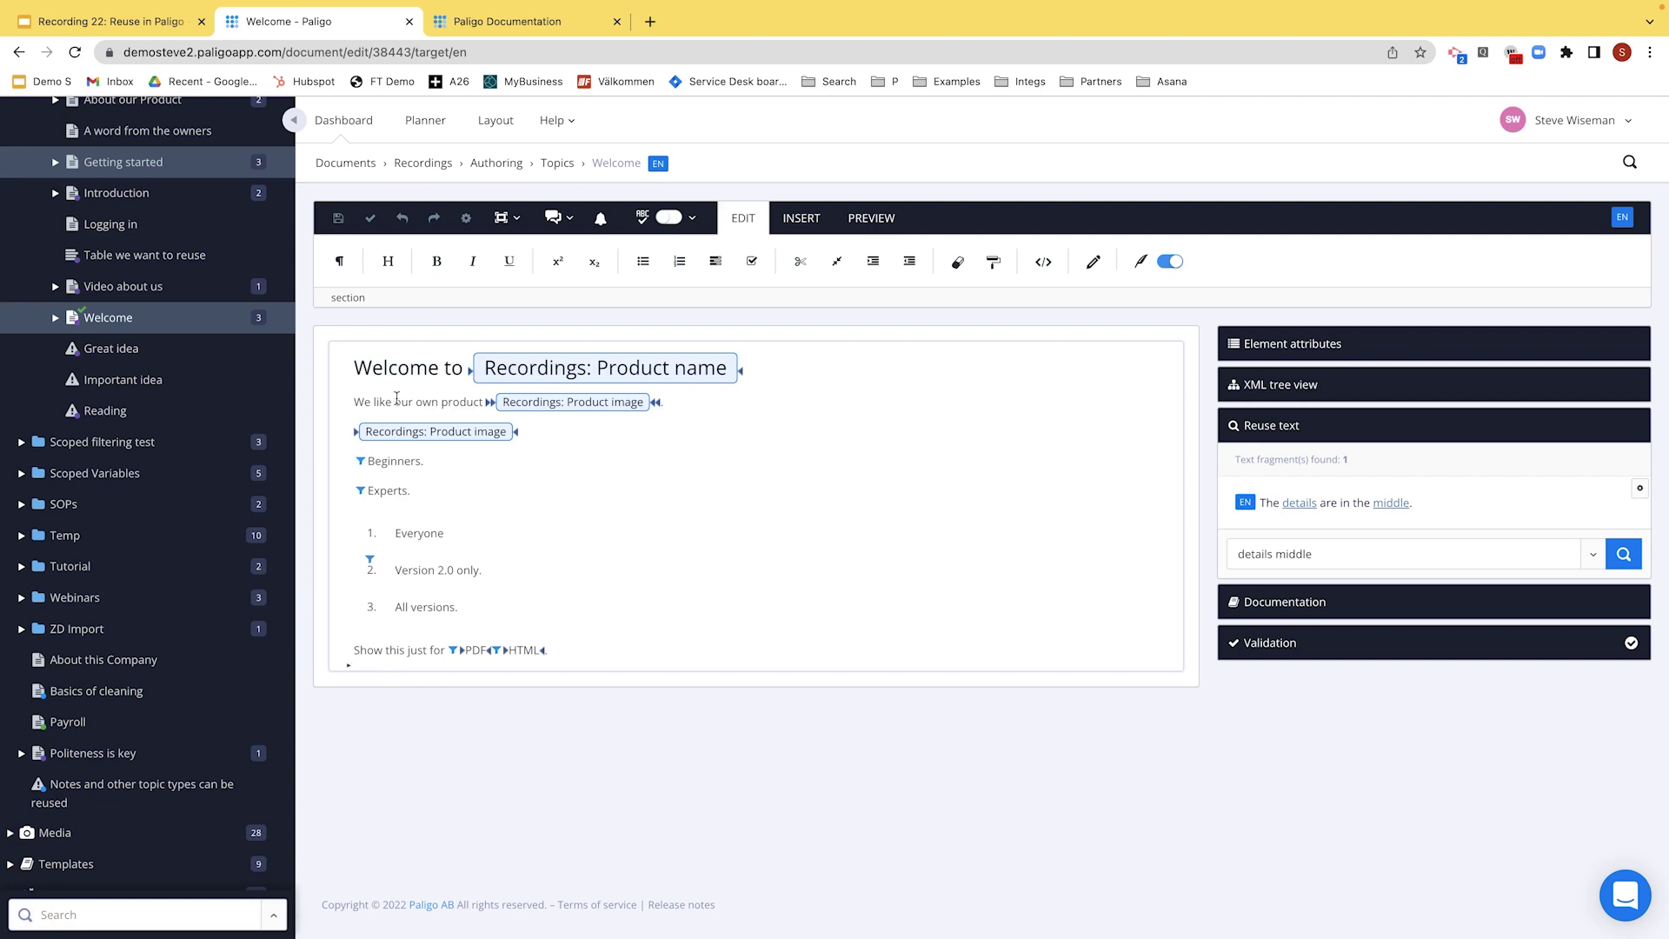
pyautogui.rightClick(366, 313)
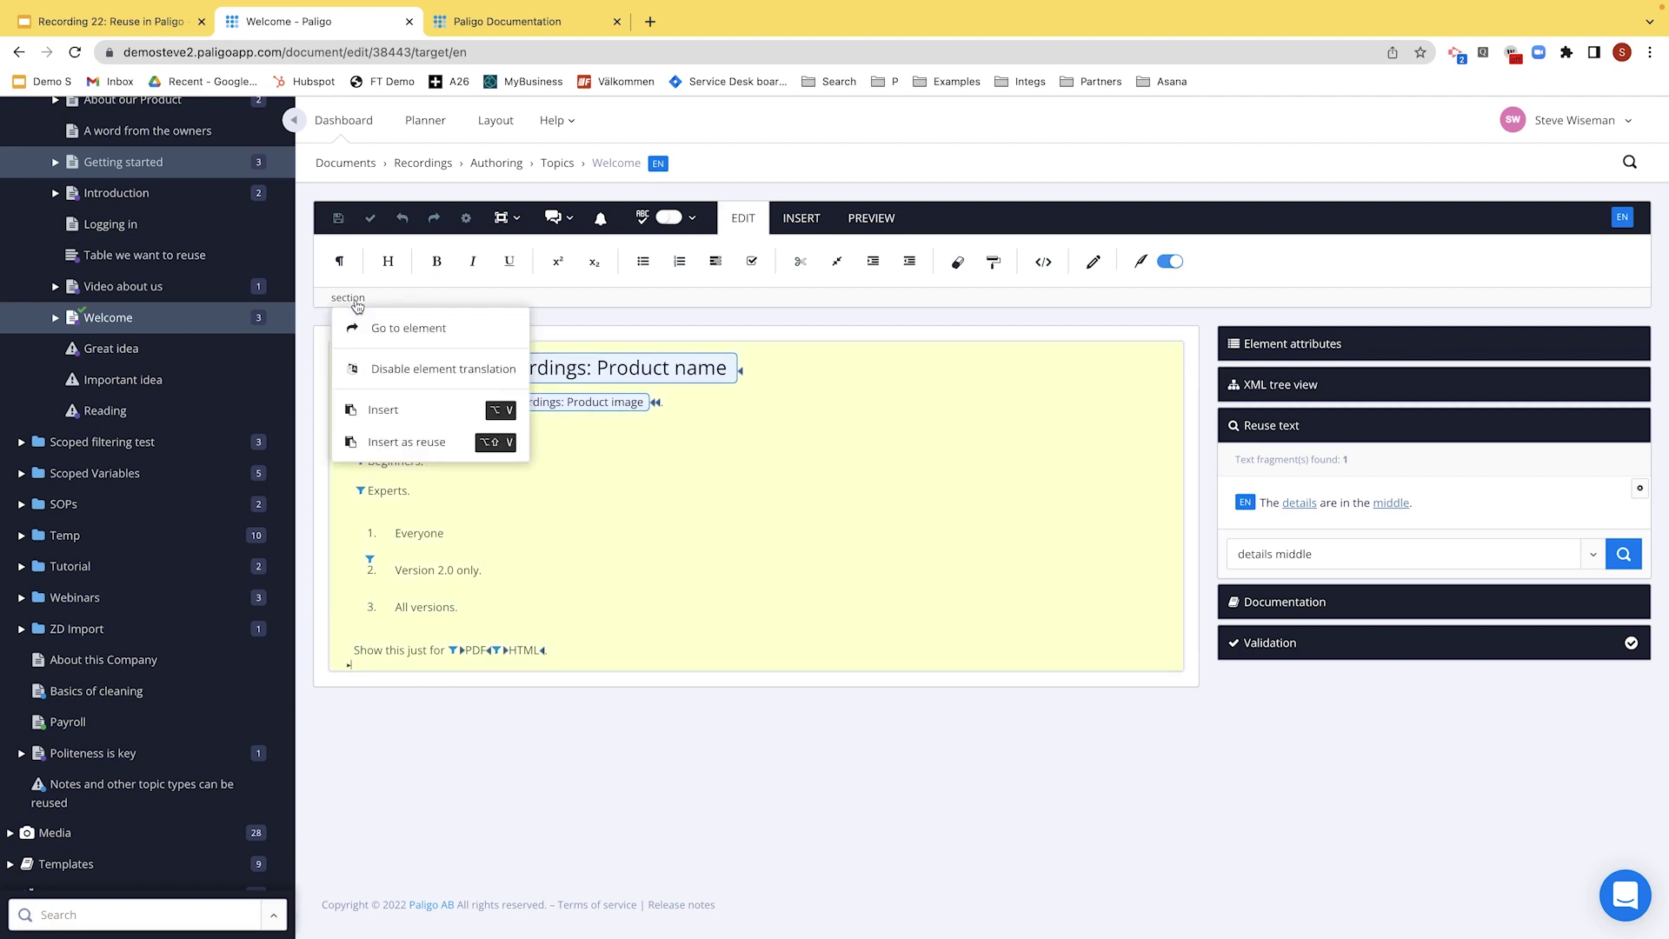
pyautogui.click(406, 442)
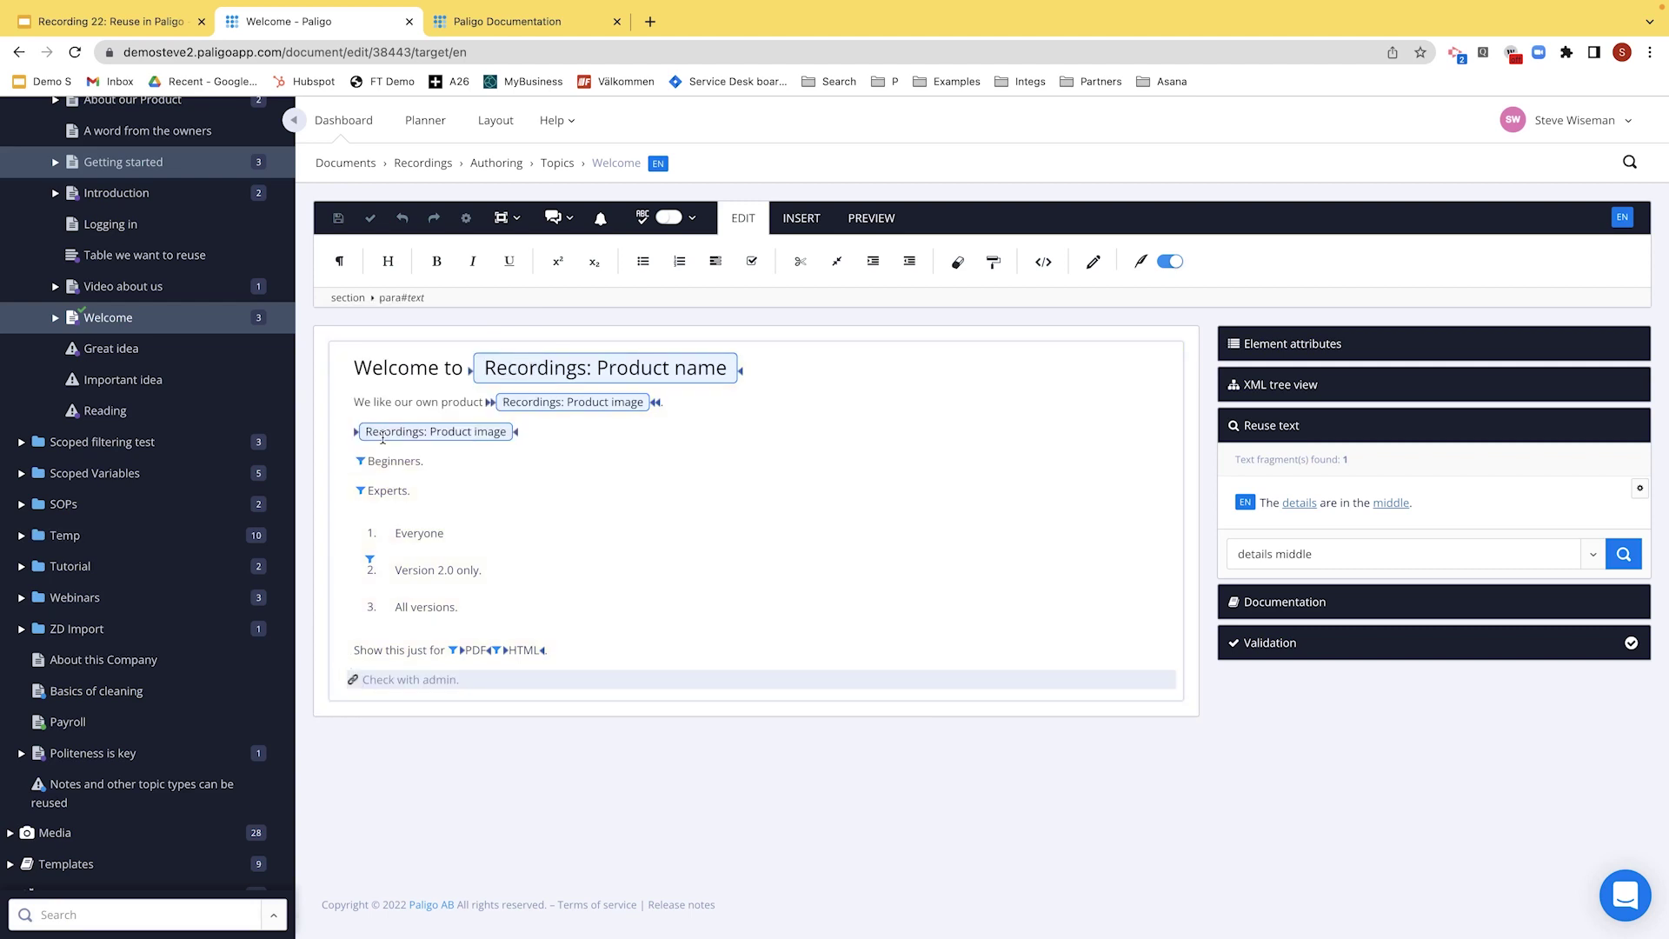
pyautogui.click(338, 219)
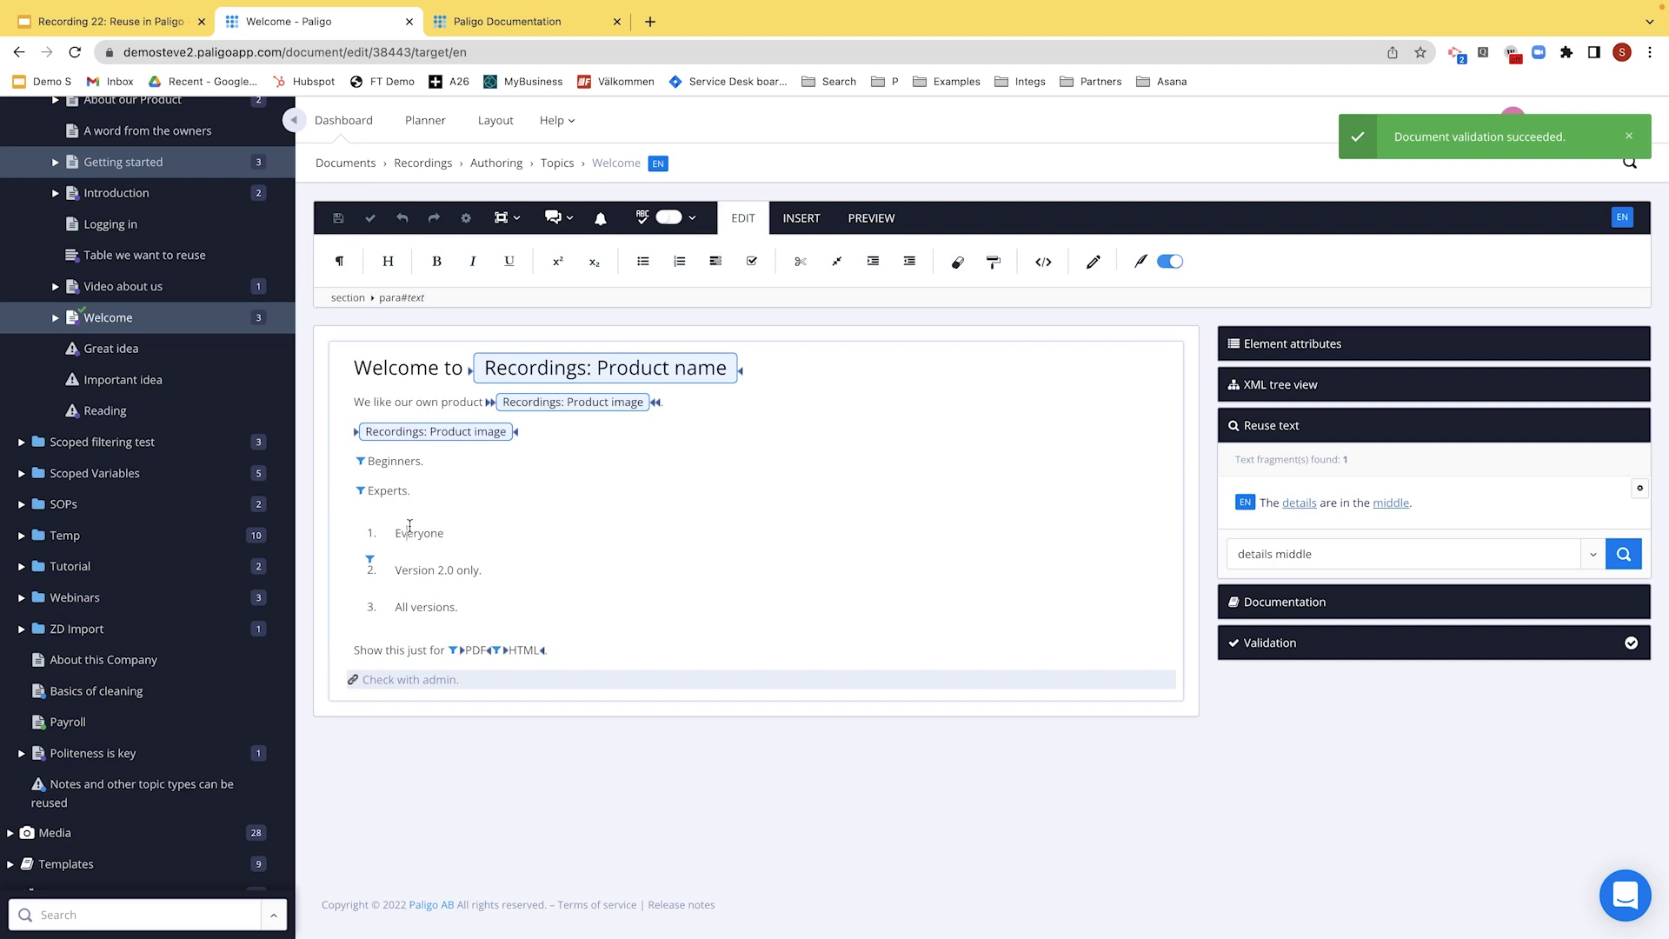
# - Copy the whole ordered list that starts with "Everyone" in the "Welcome" topic
pyautogui.click(409, 526)
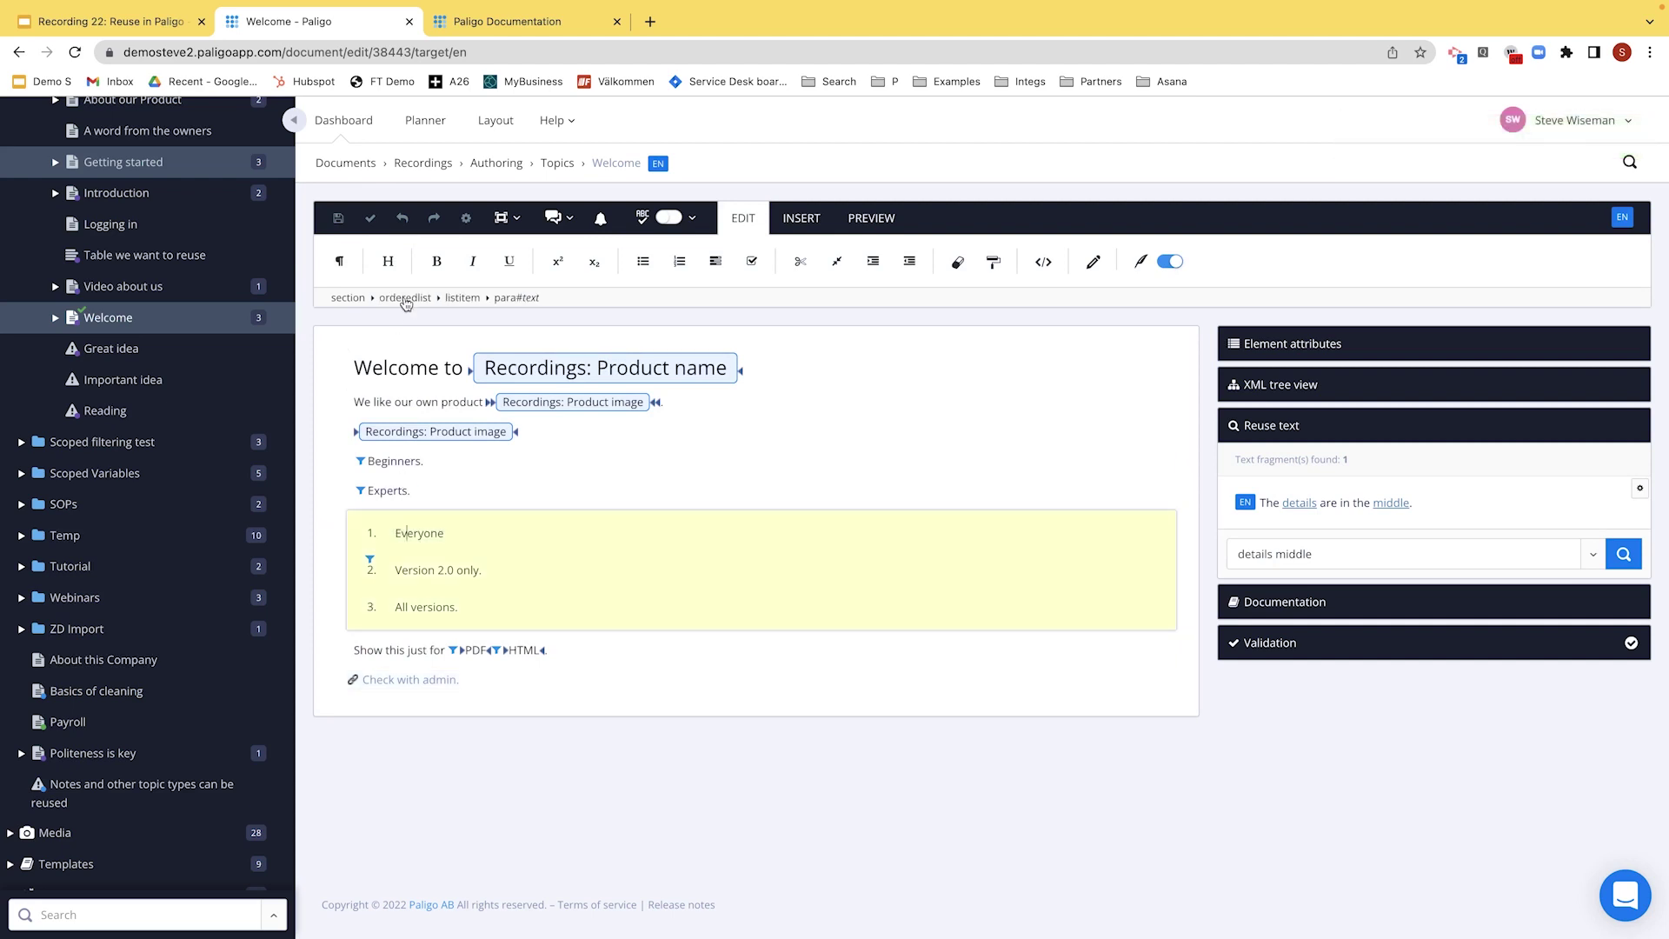
pyautogui.click(405, 299)
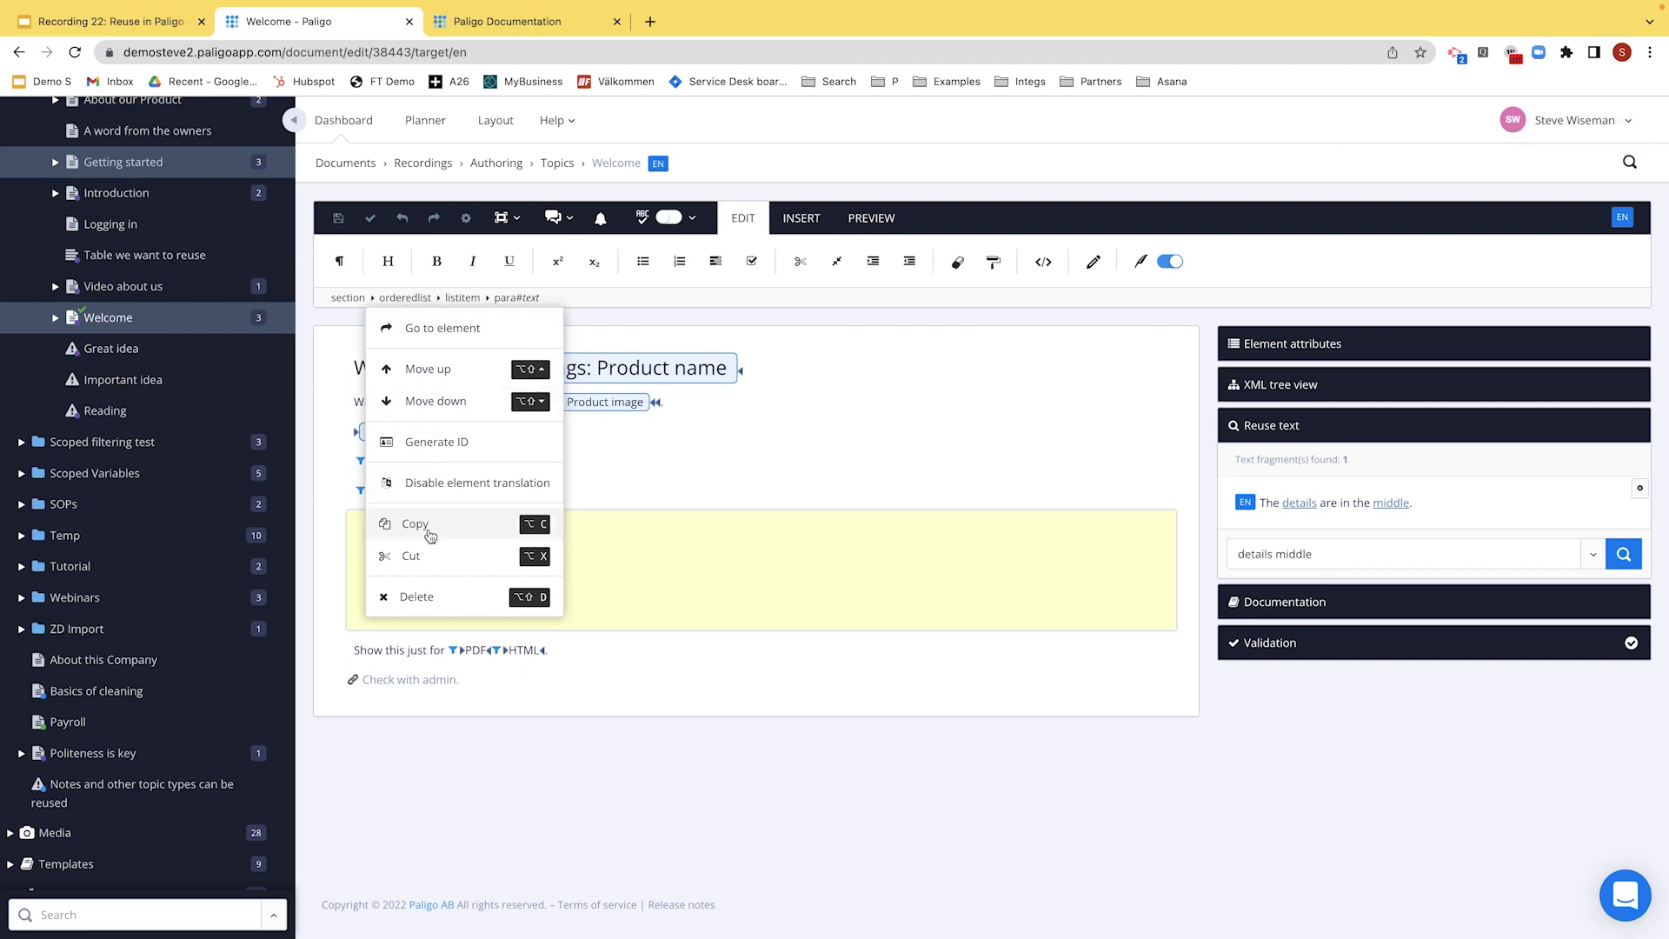
pyautogui.click(426, 526)
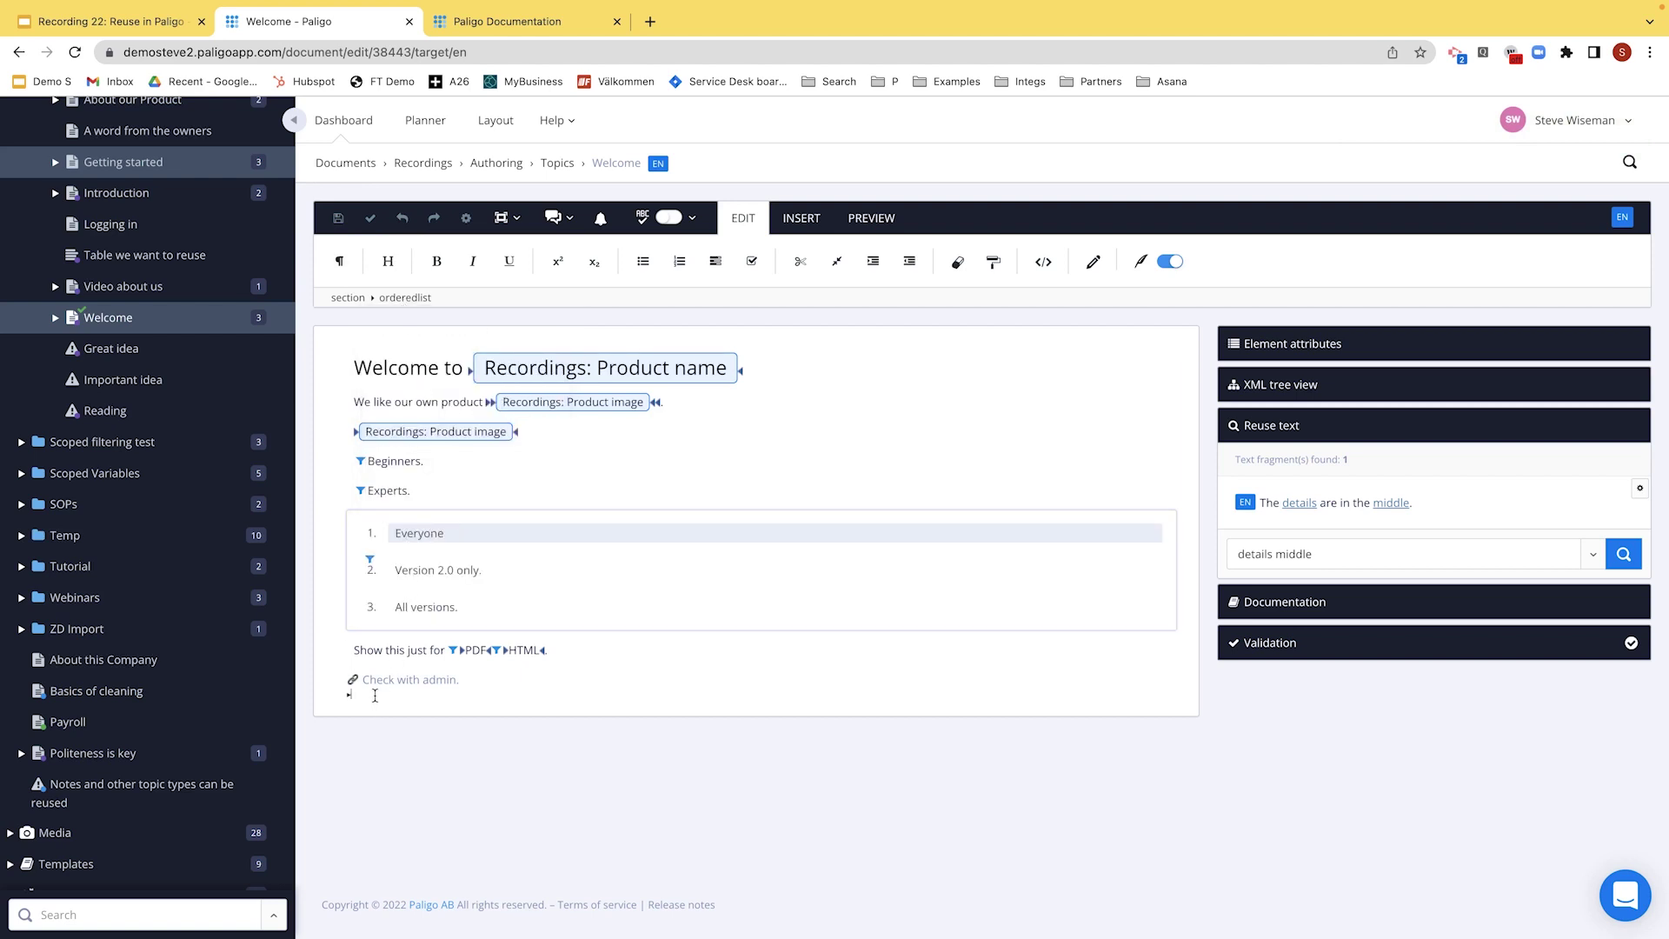
# - Insert the copied list as a plain copy below "Check with admin." and delete that second list again
pyautogui.click(374, 695)
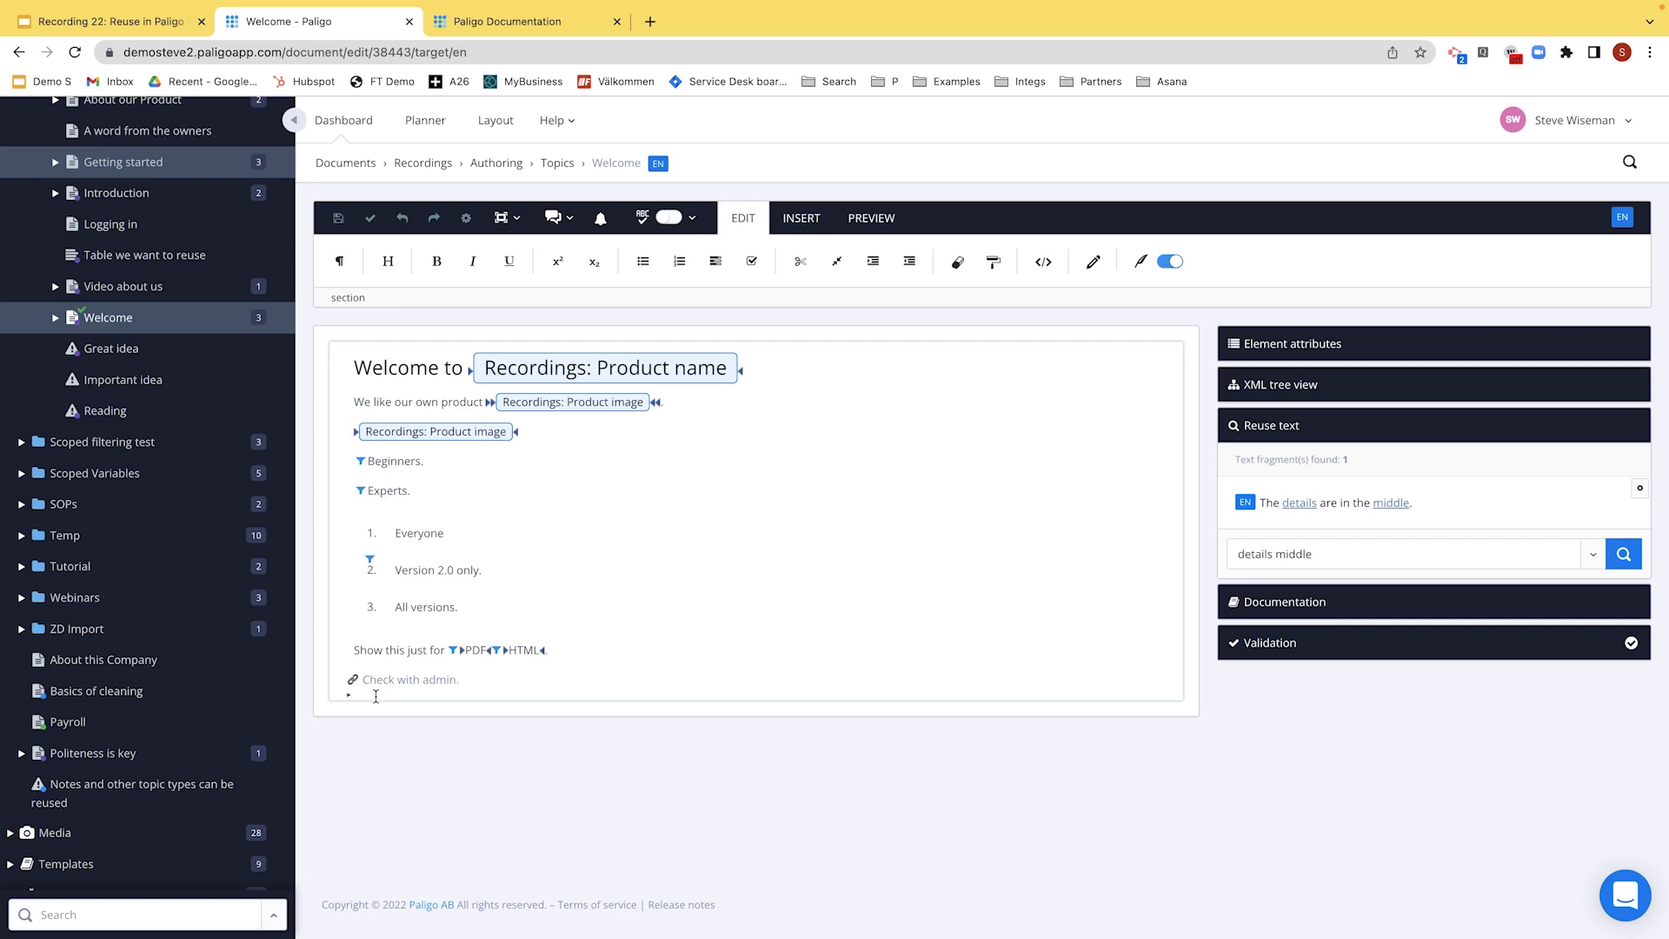
pyautogui.click(345, 300)
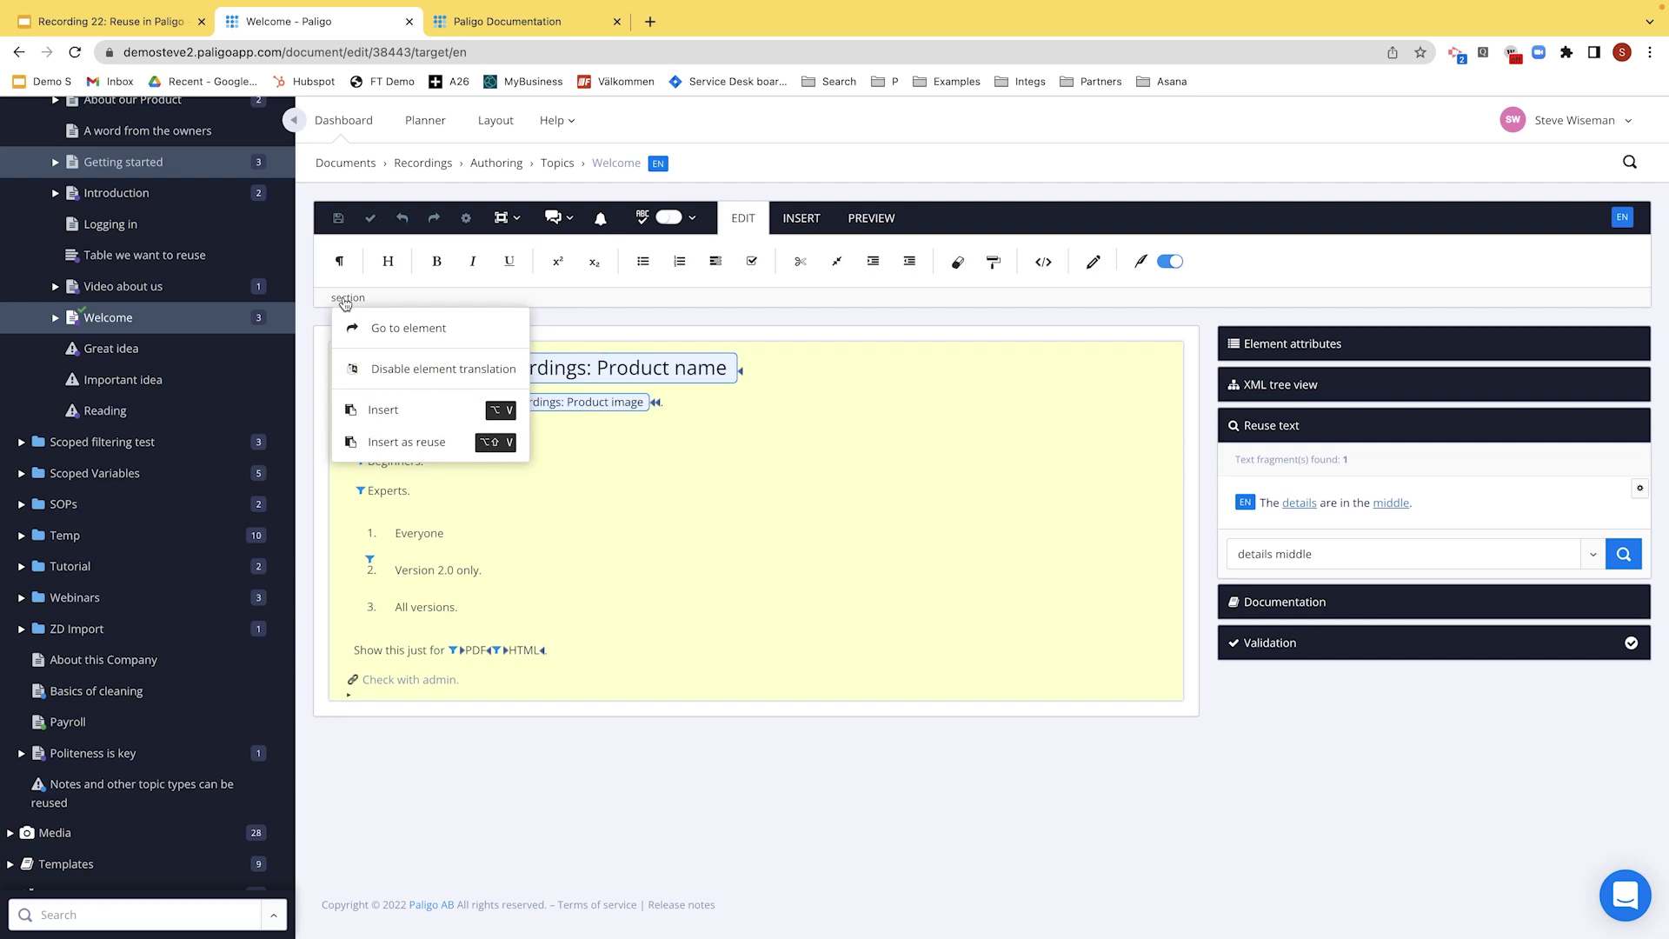
pyautogui.click(388, 411)
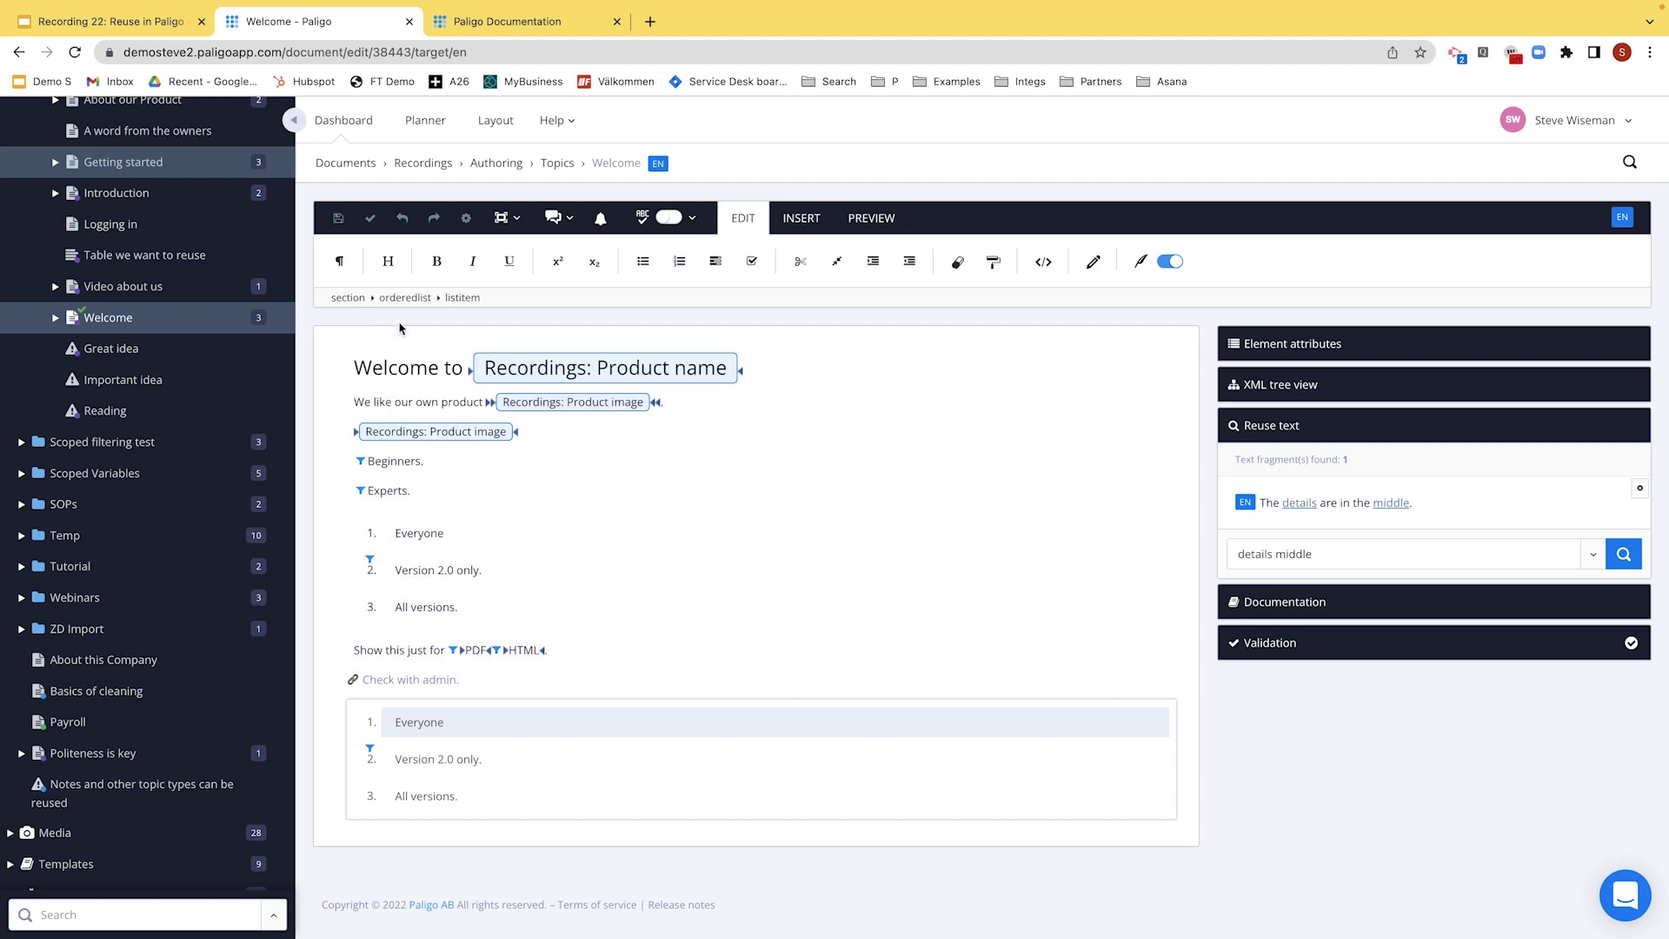
pyautogui.click(427, 729)
pyautogui.click(405, 297)
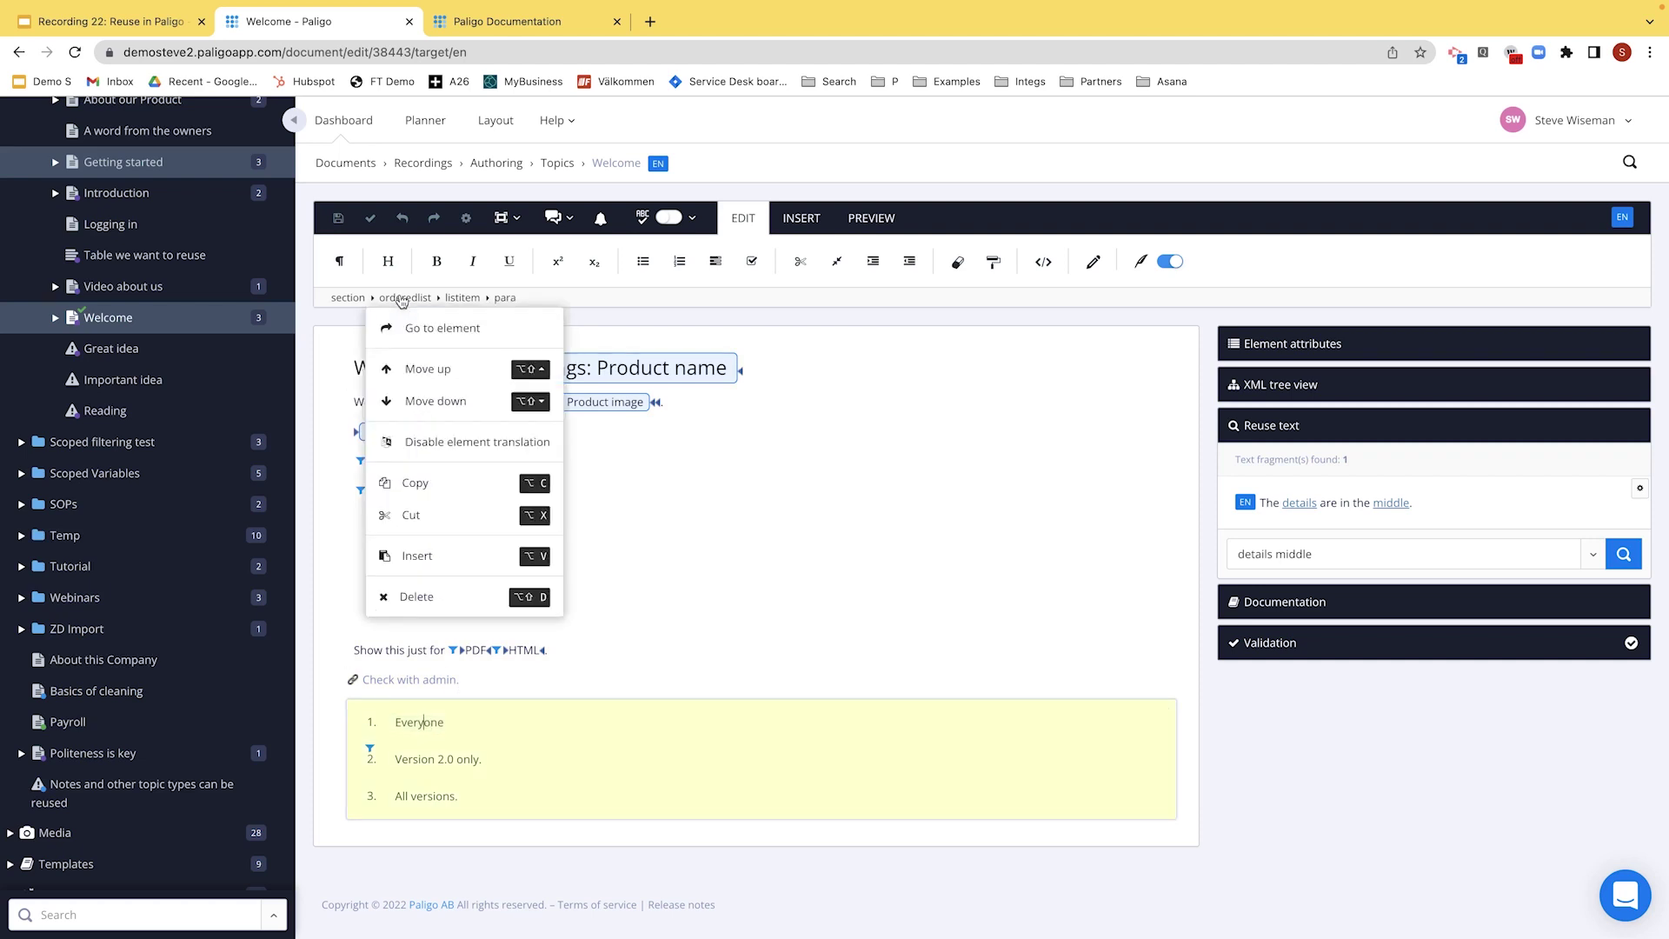
pyautogui.click(419, 596)
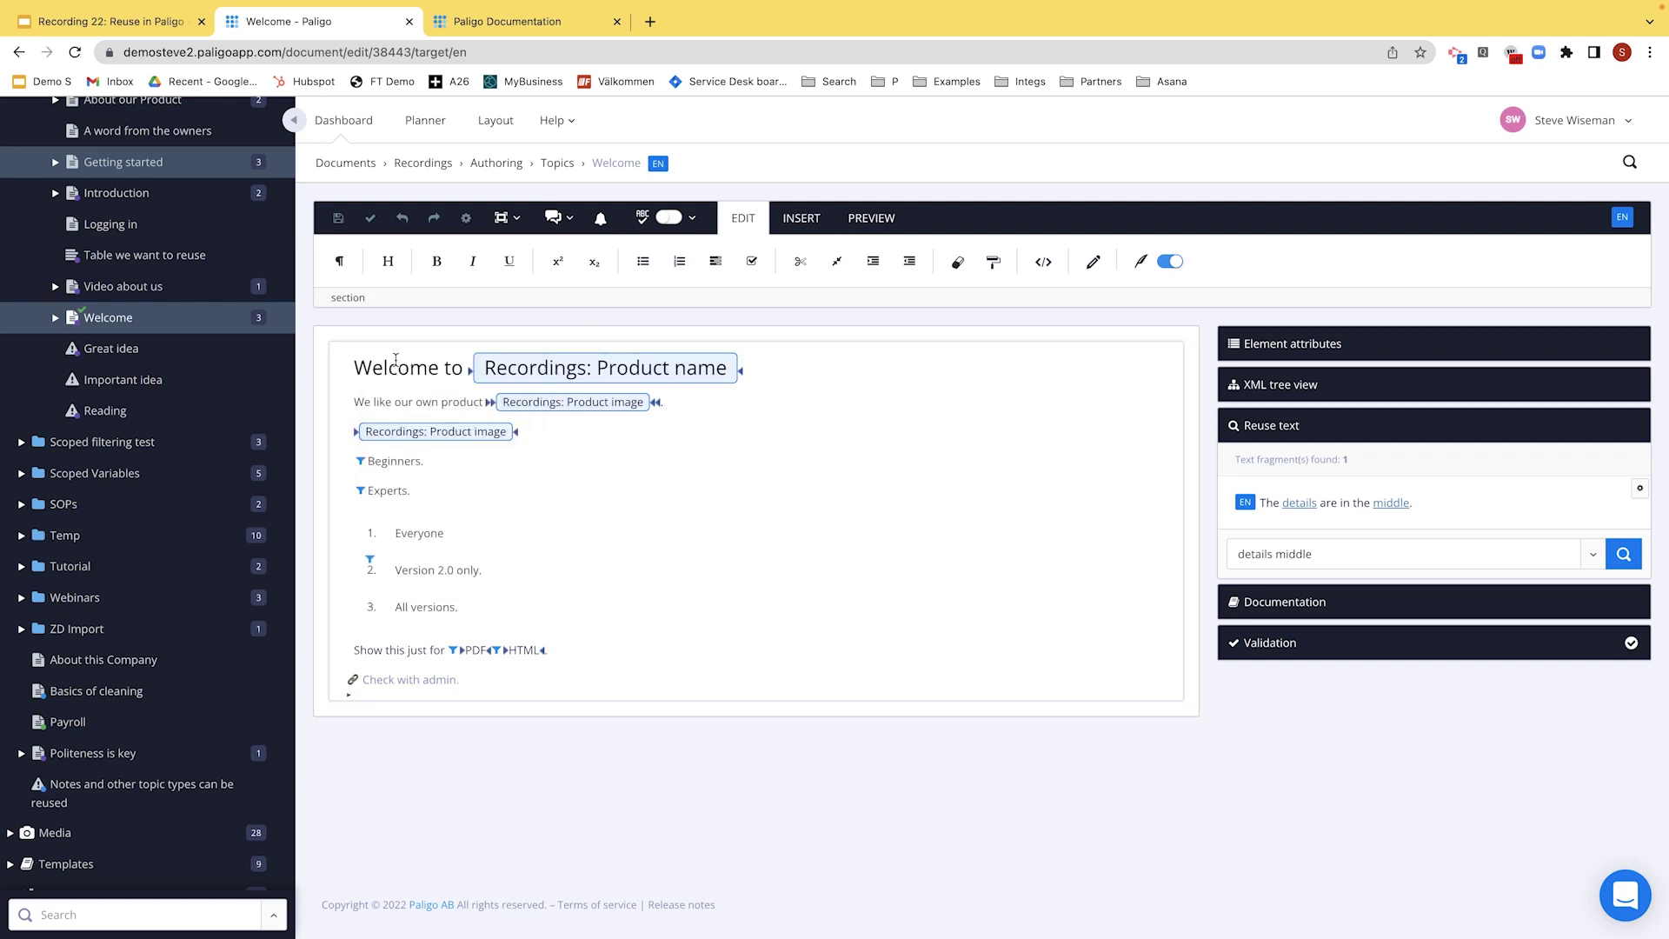
# - Insert the copied list as reuse at the end of the "Welcome" section and delete the inserted list again
pyautogui.click(352, 297)
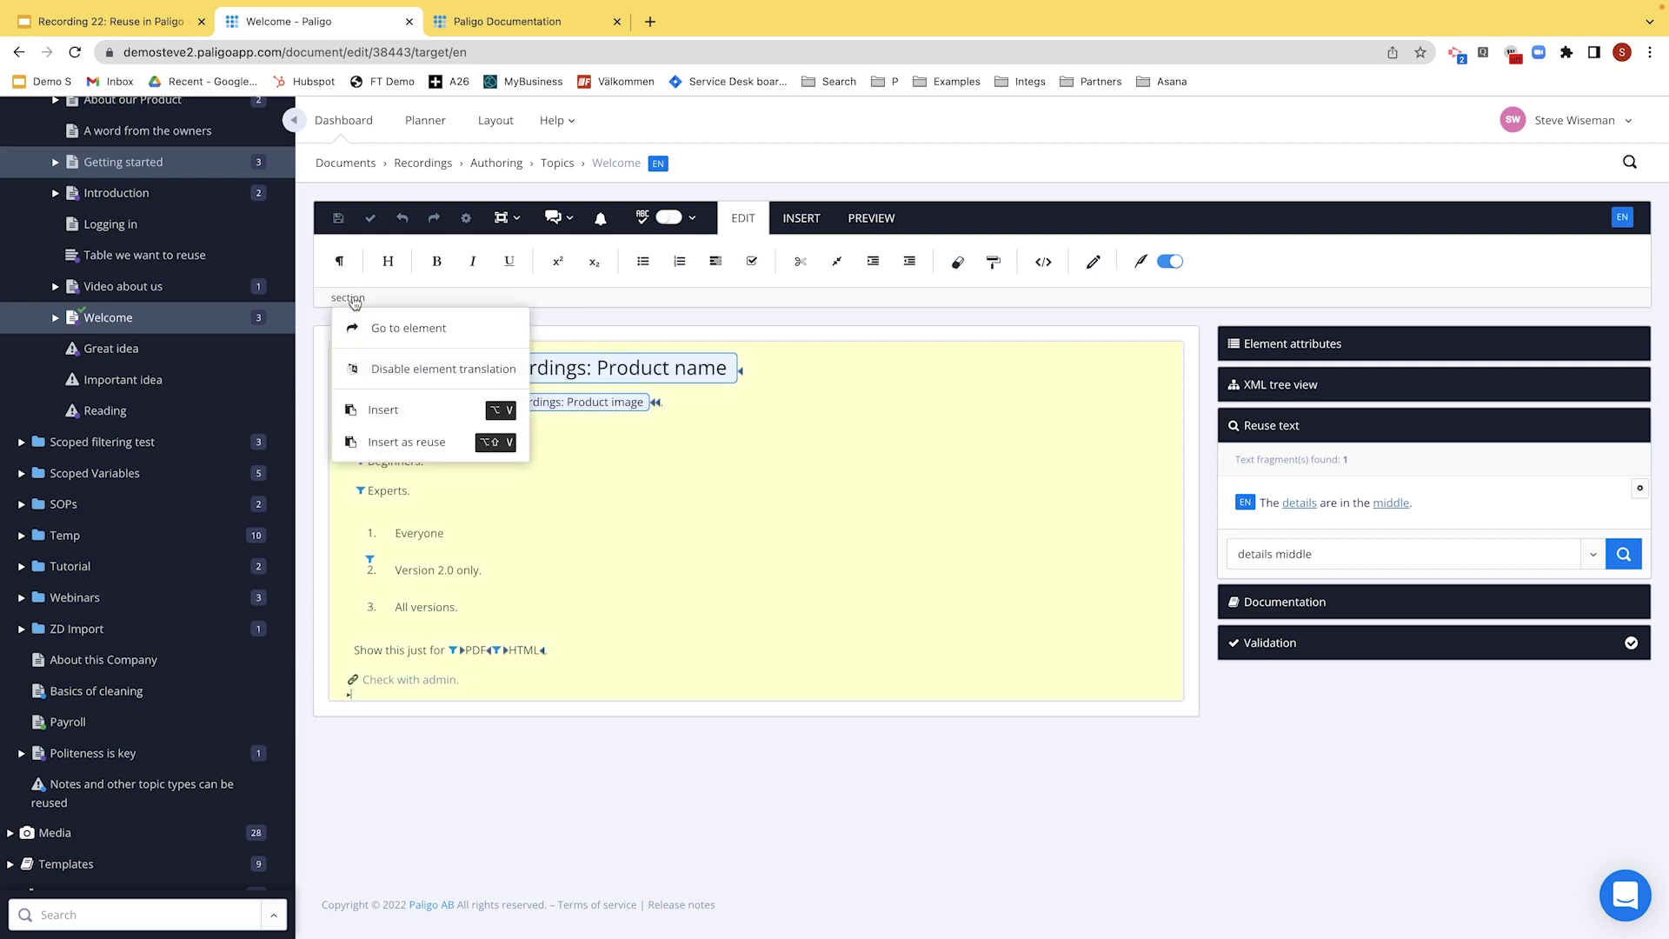
pyautogui.click(405, 442)
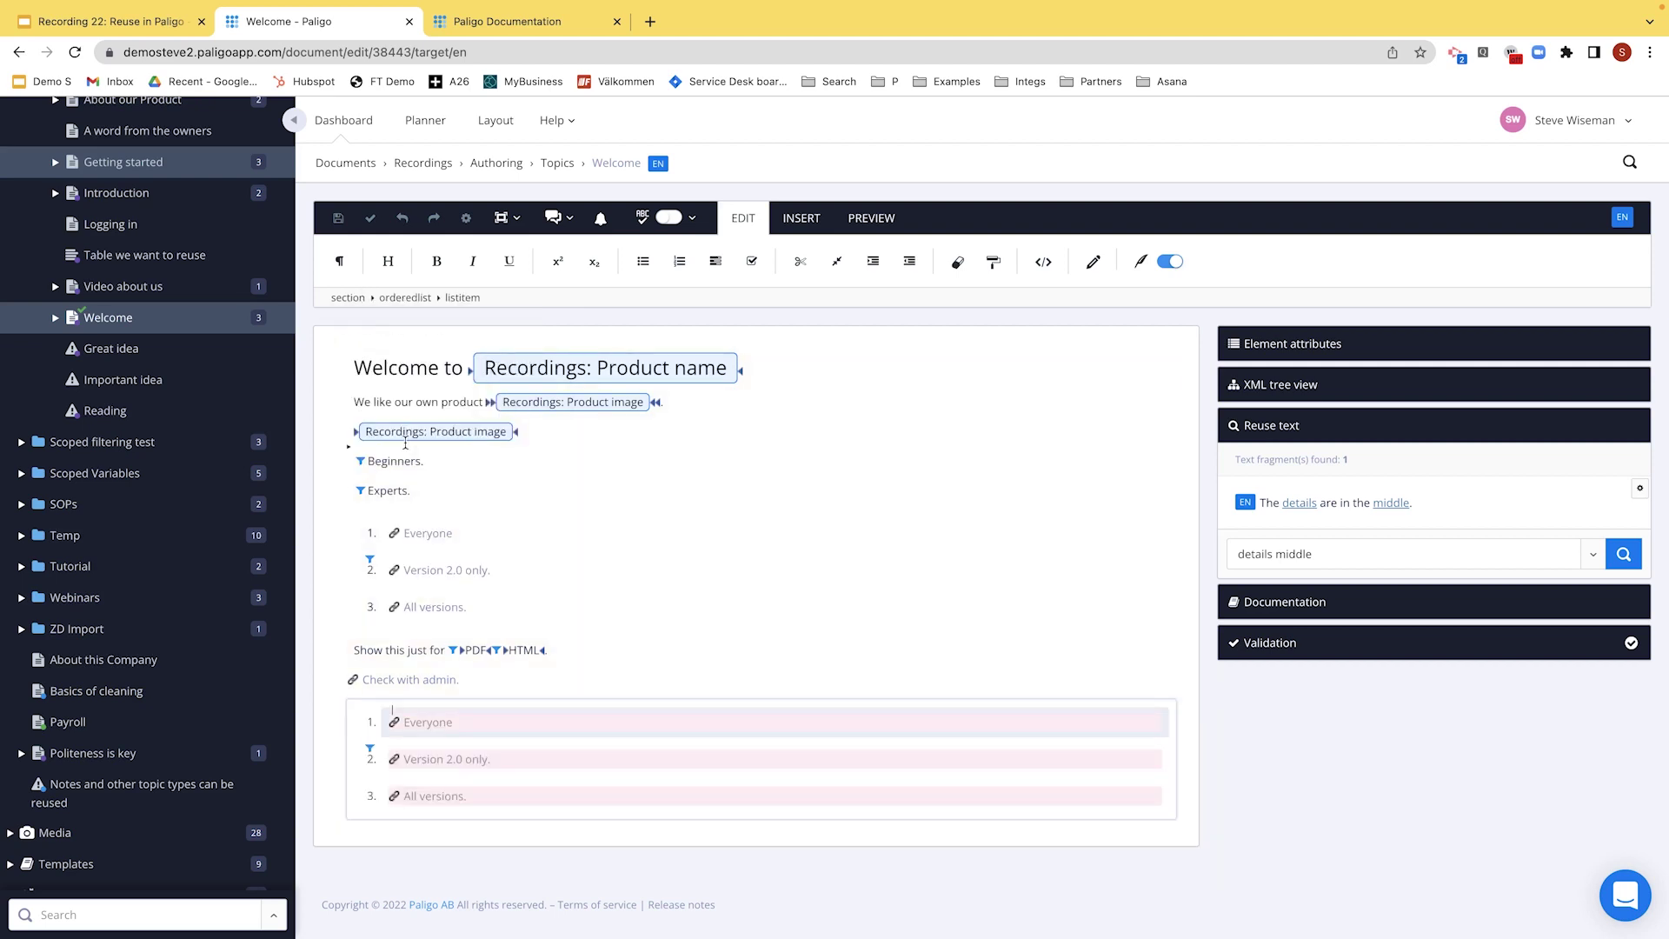
pyautogui.click(398, 825)
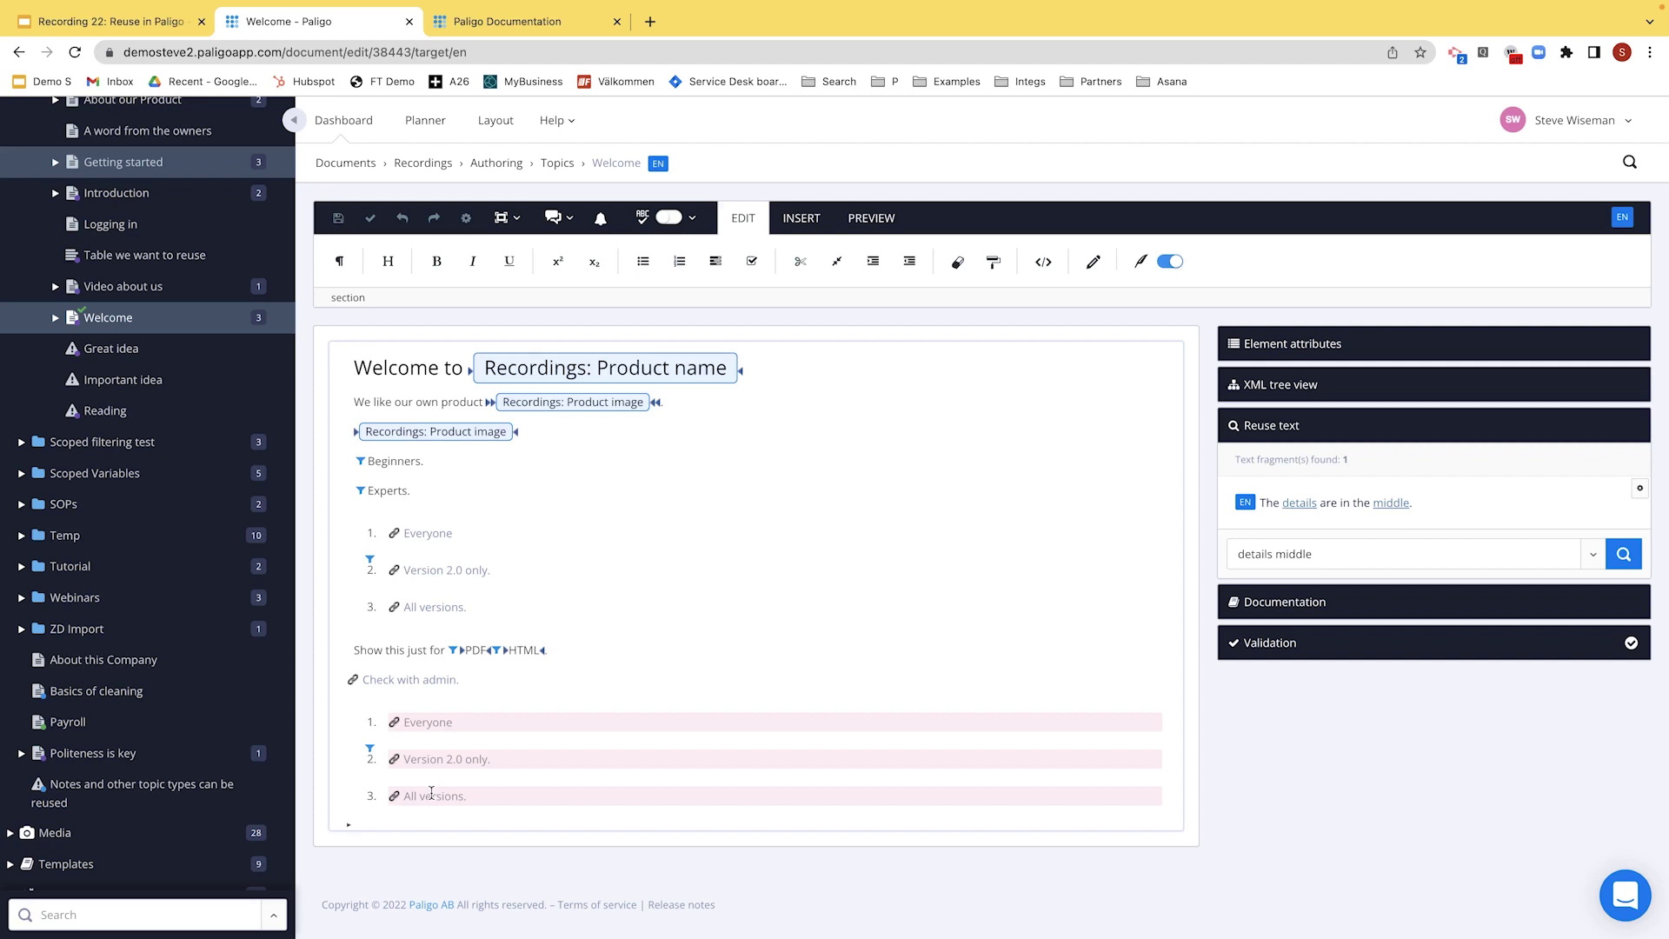
pyautogui.click(478, 723)
pyautogui.click(405, 299)
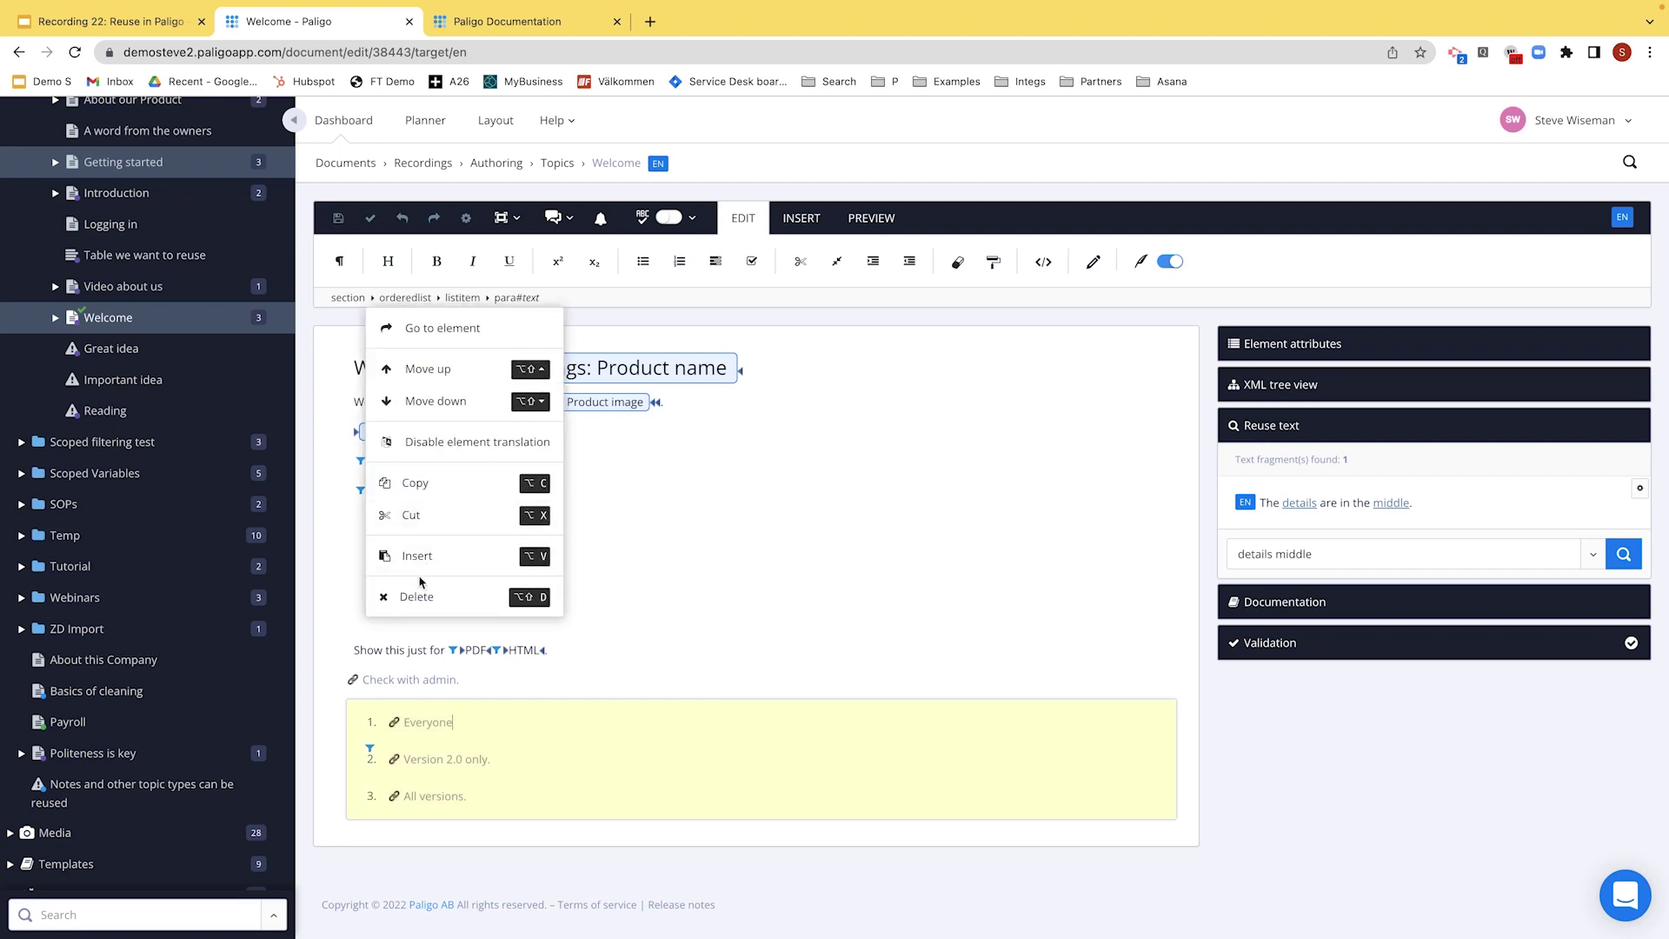
pyautogui.click(417, 596)
# - Create an informal topic named "Reusable list" in the Recordings > Authoring > Topics folder
pyautogui.scroll(7, 103, 310)
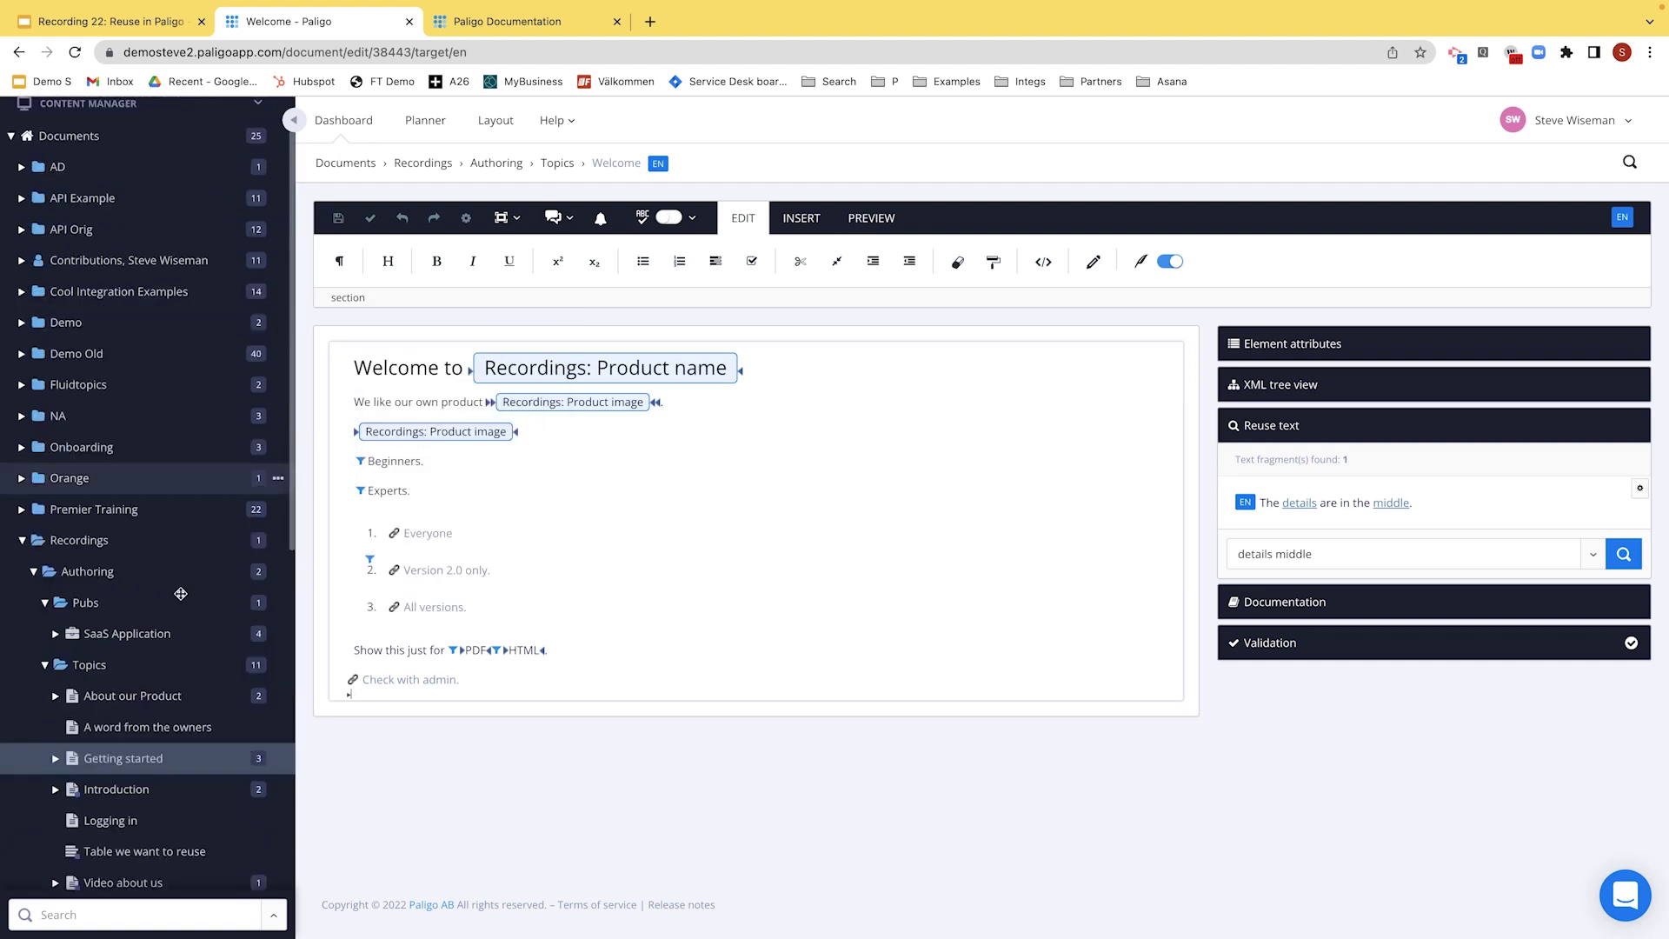
pyautogui.click(278, 670)
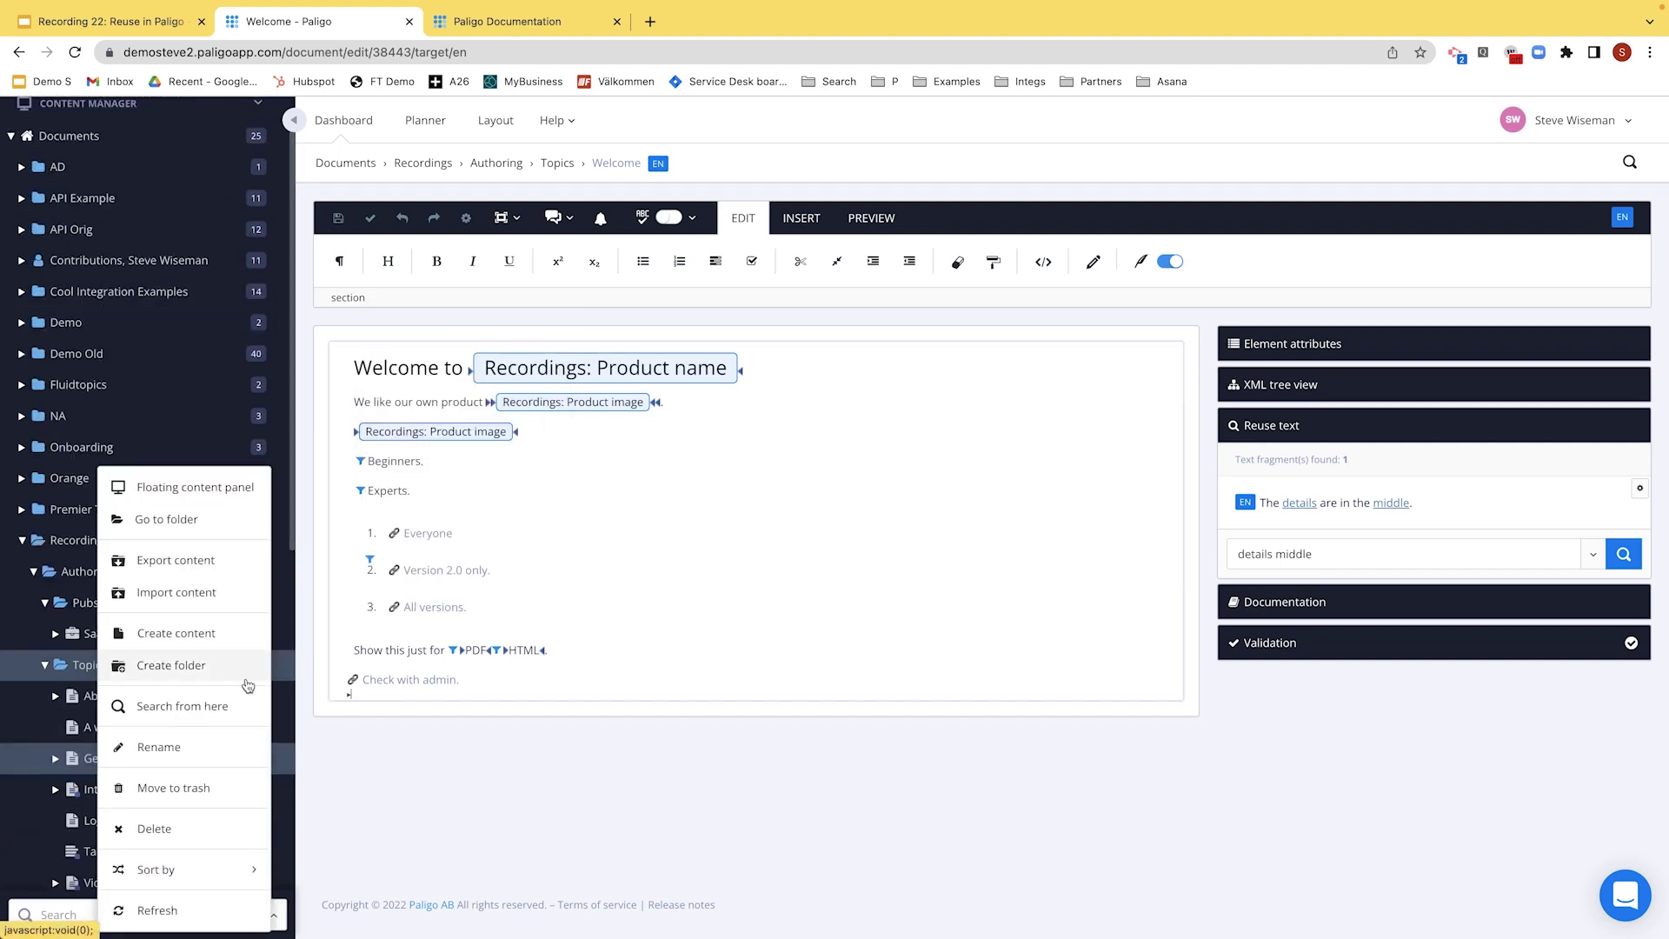
pyautogui.click(163, 633)
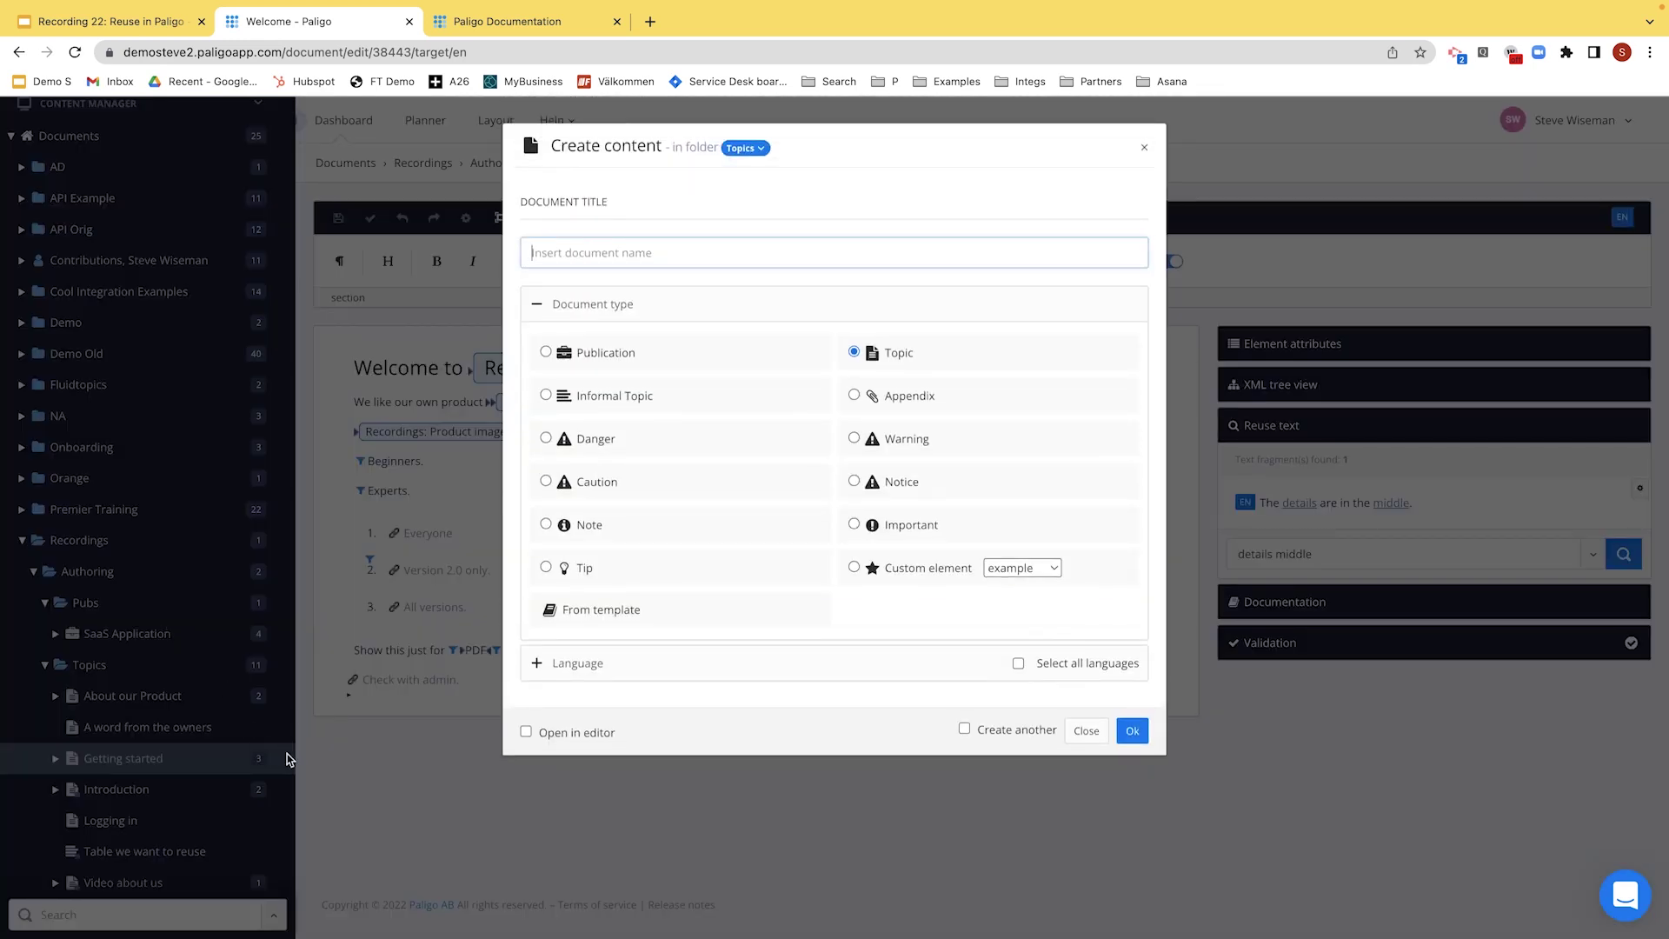
pyautogui.click(570, 396)
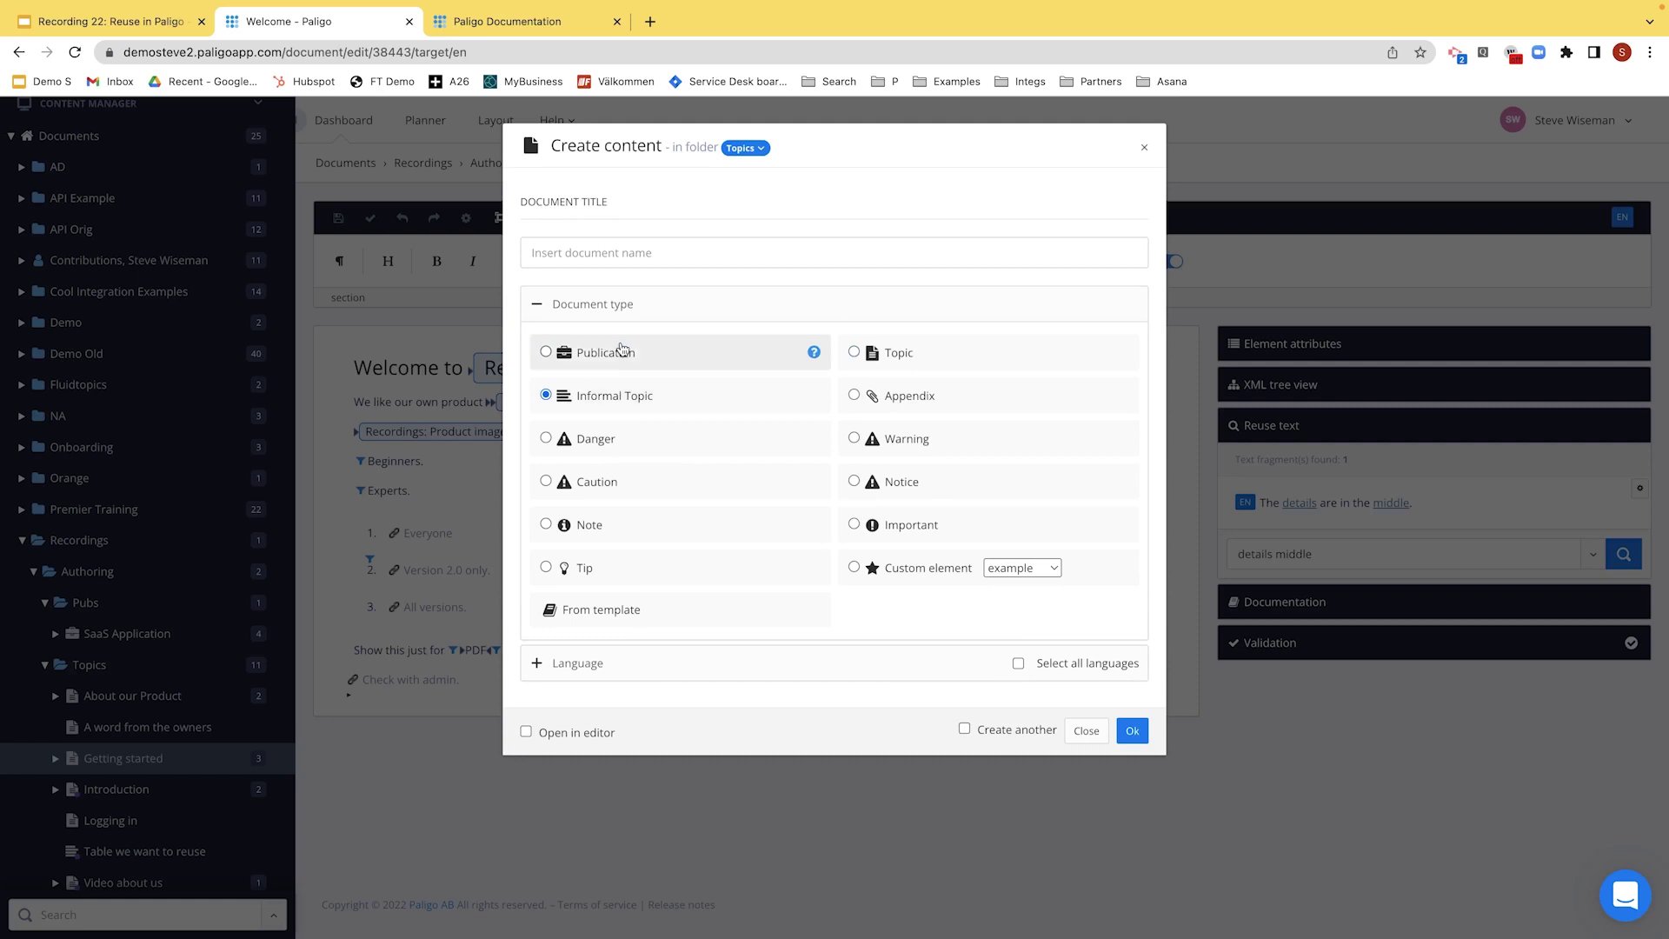
pyautogui.click(591, 250)
pyautogui.write('Reusanb')
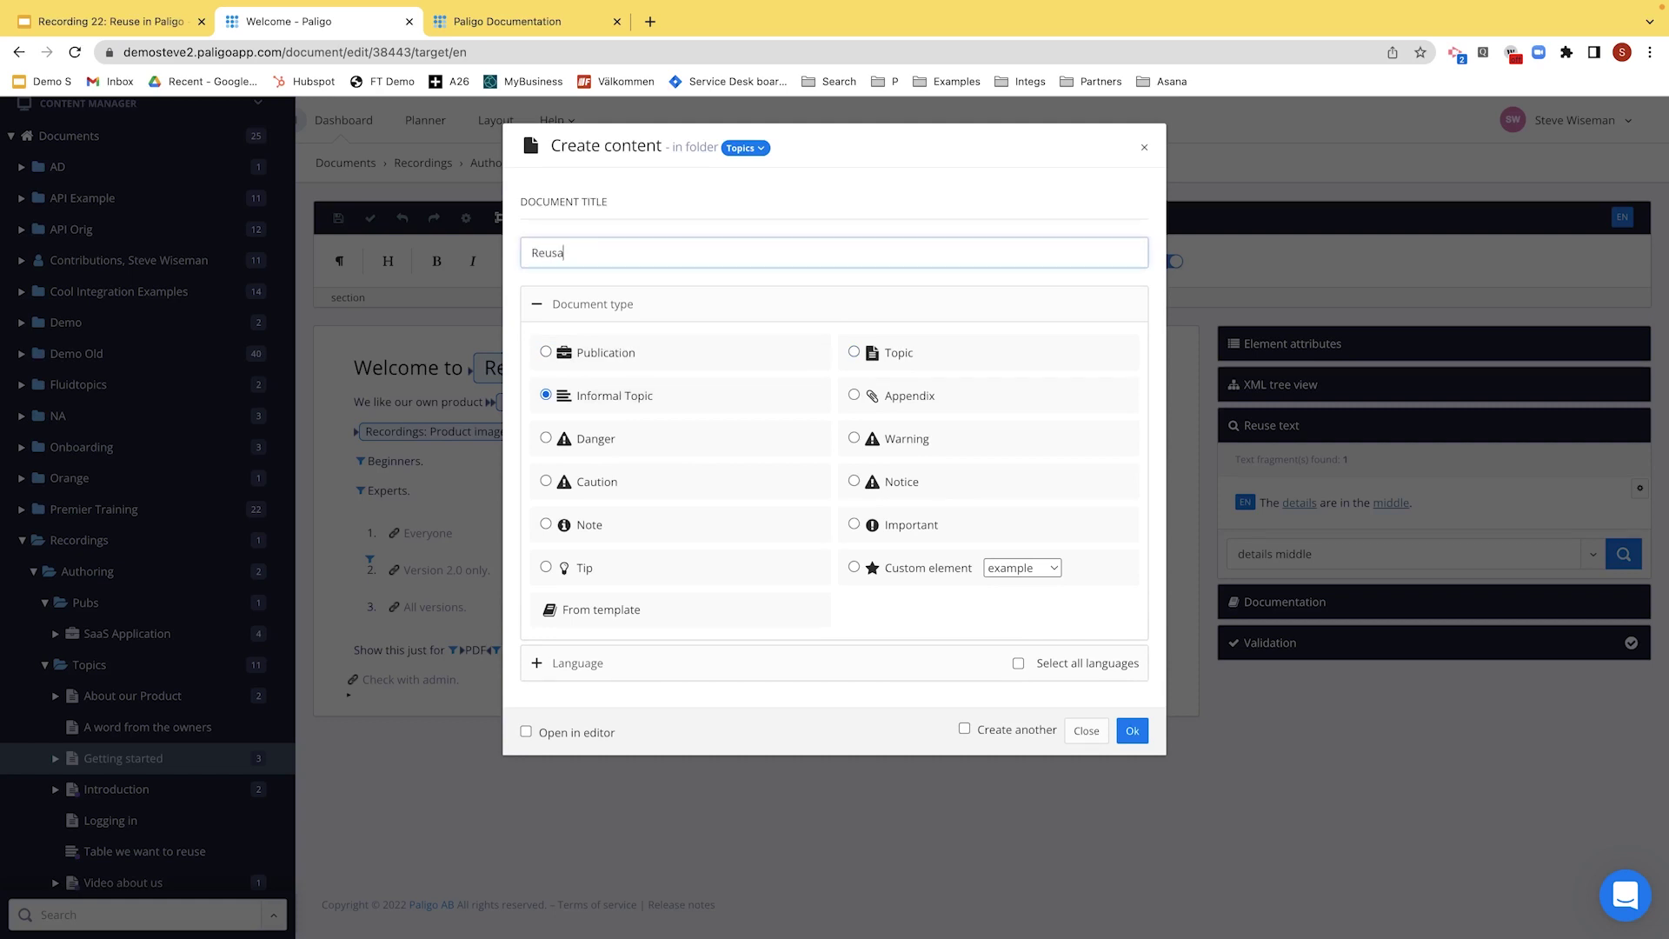
pyautogui.write('ble list')
pyautogui.click(1130, 732)
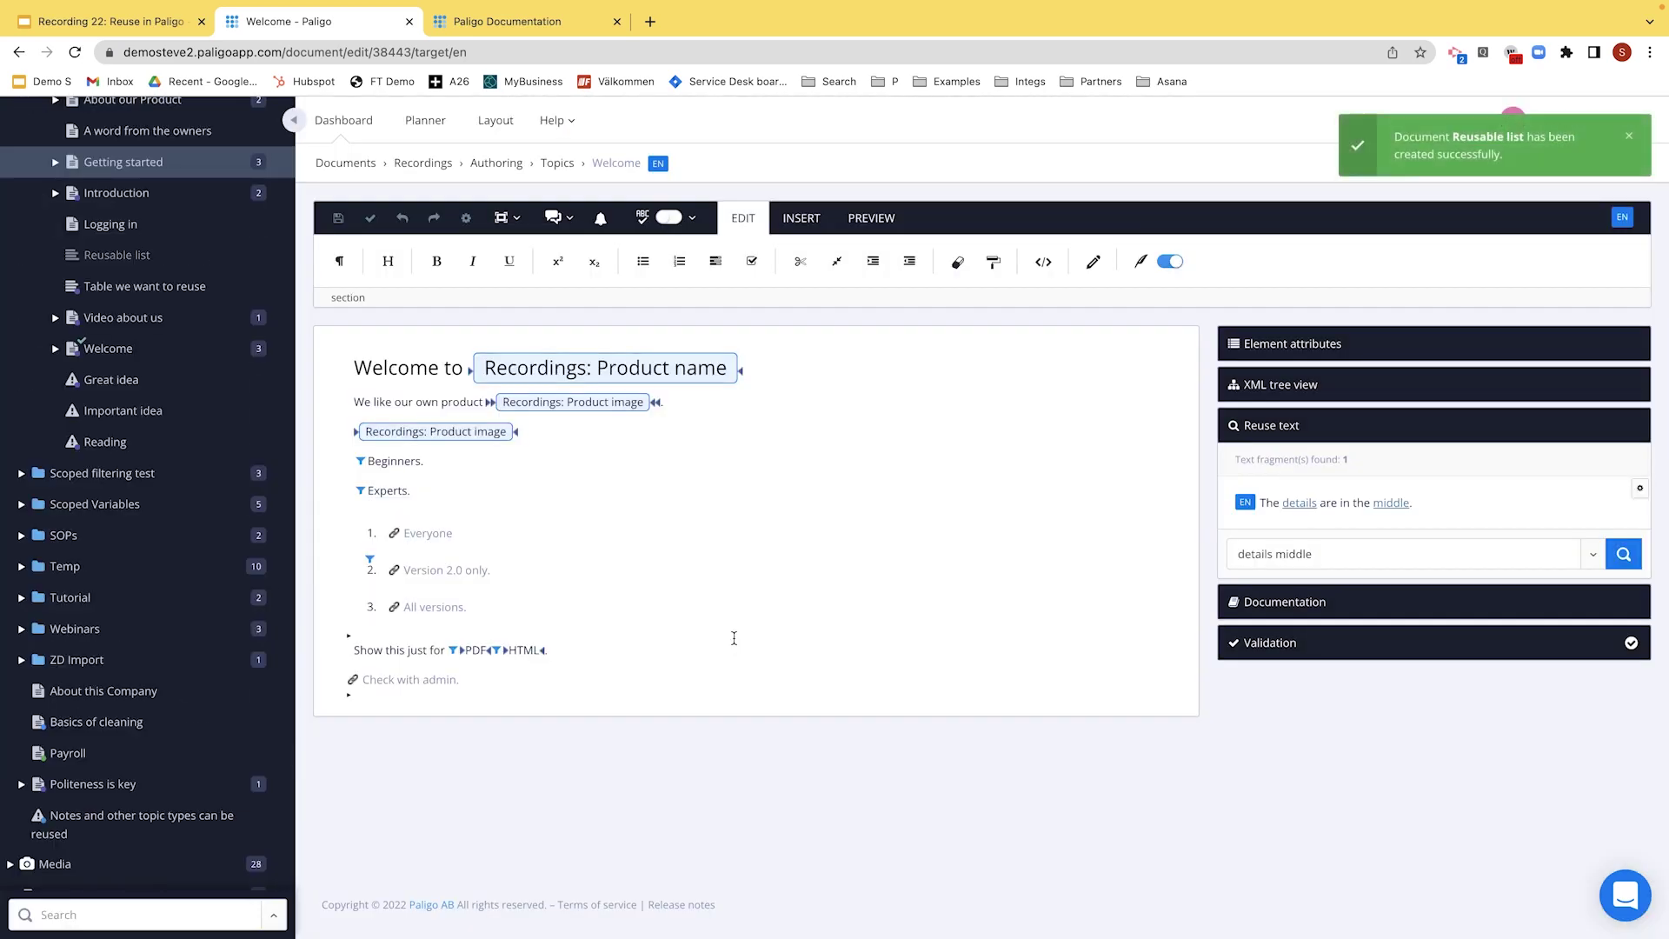
# - Replace the empty paragraph in the "Reusable list" topic with a plain copy of the copied ordered list, and save
pyautogui.click(109, 256)
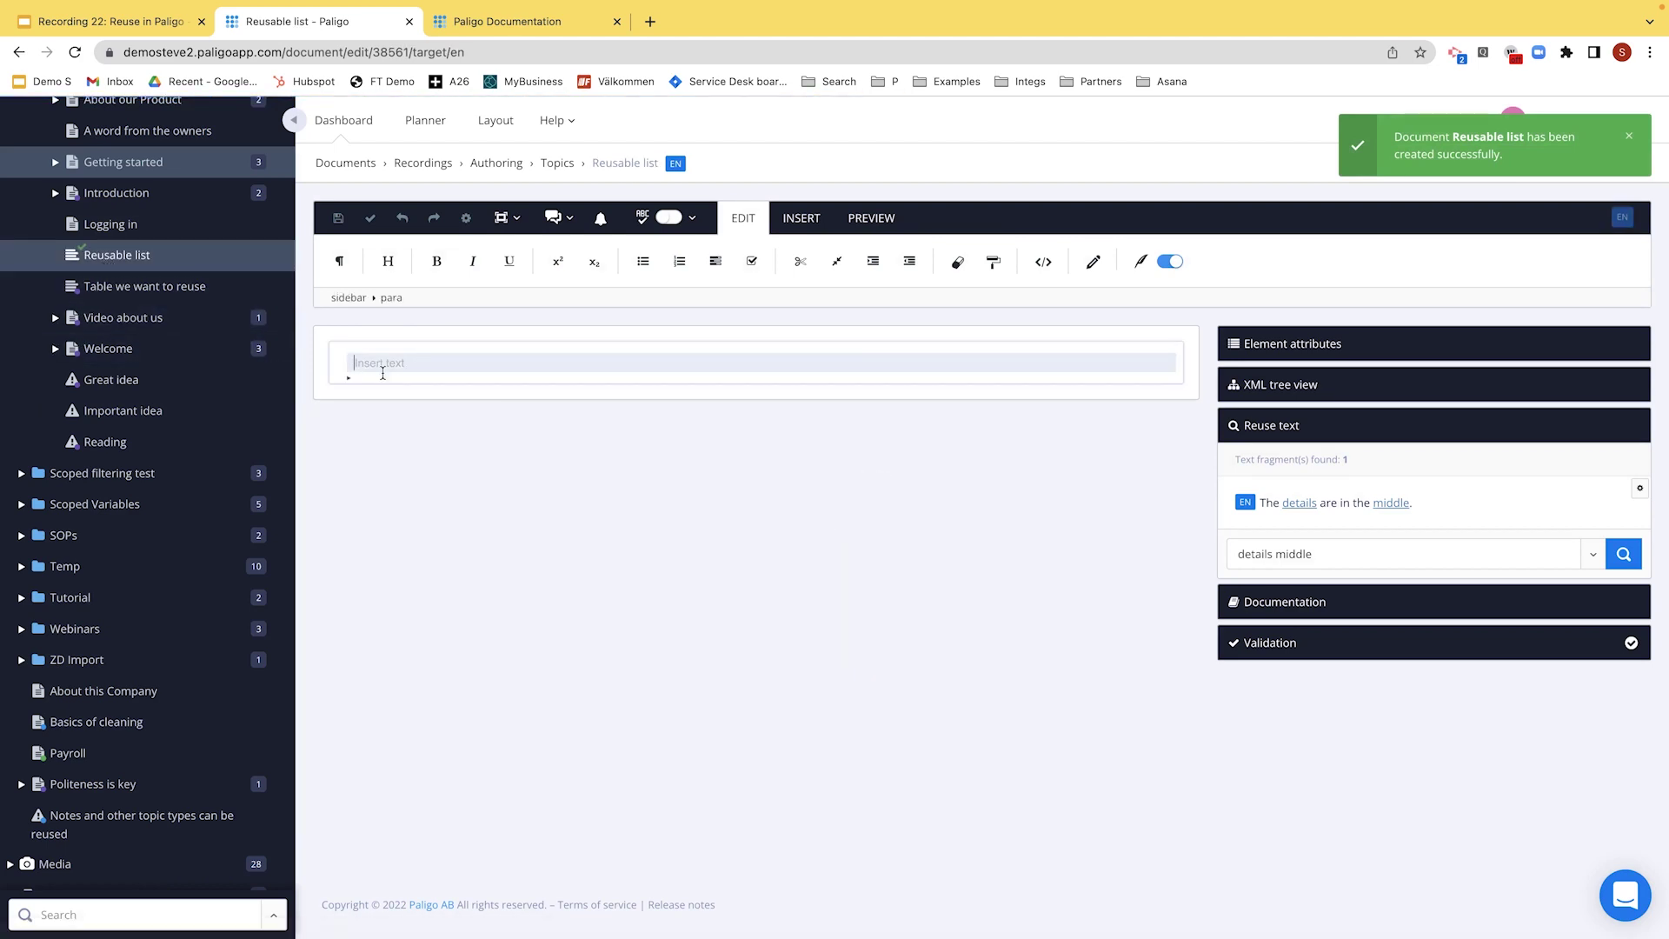
pyautogui.click(390, 298)
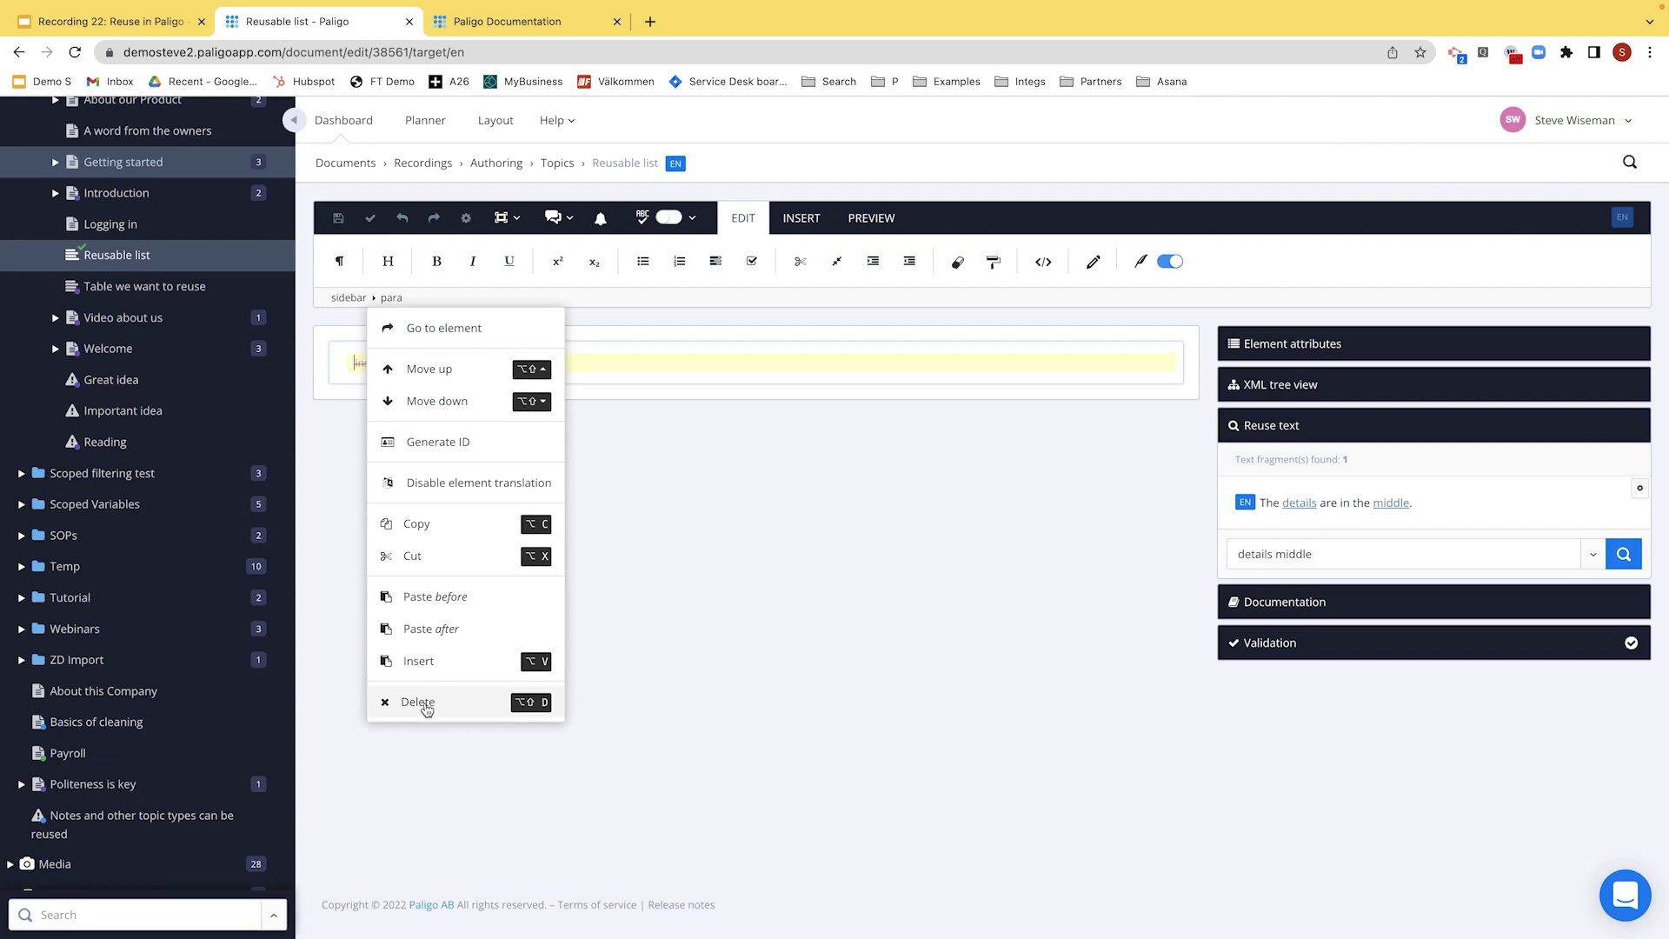
pyautogui.click(422, 702)
pyautogui.click(350, 298)
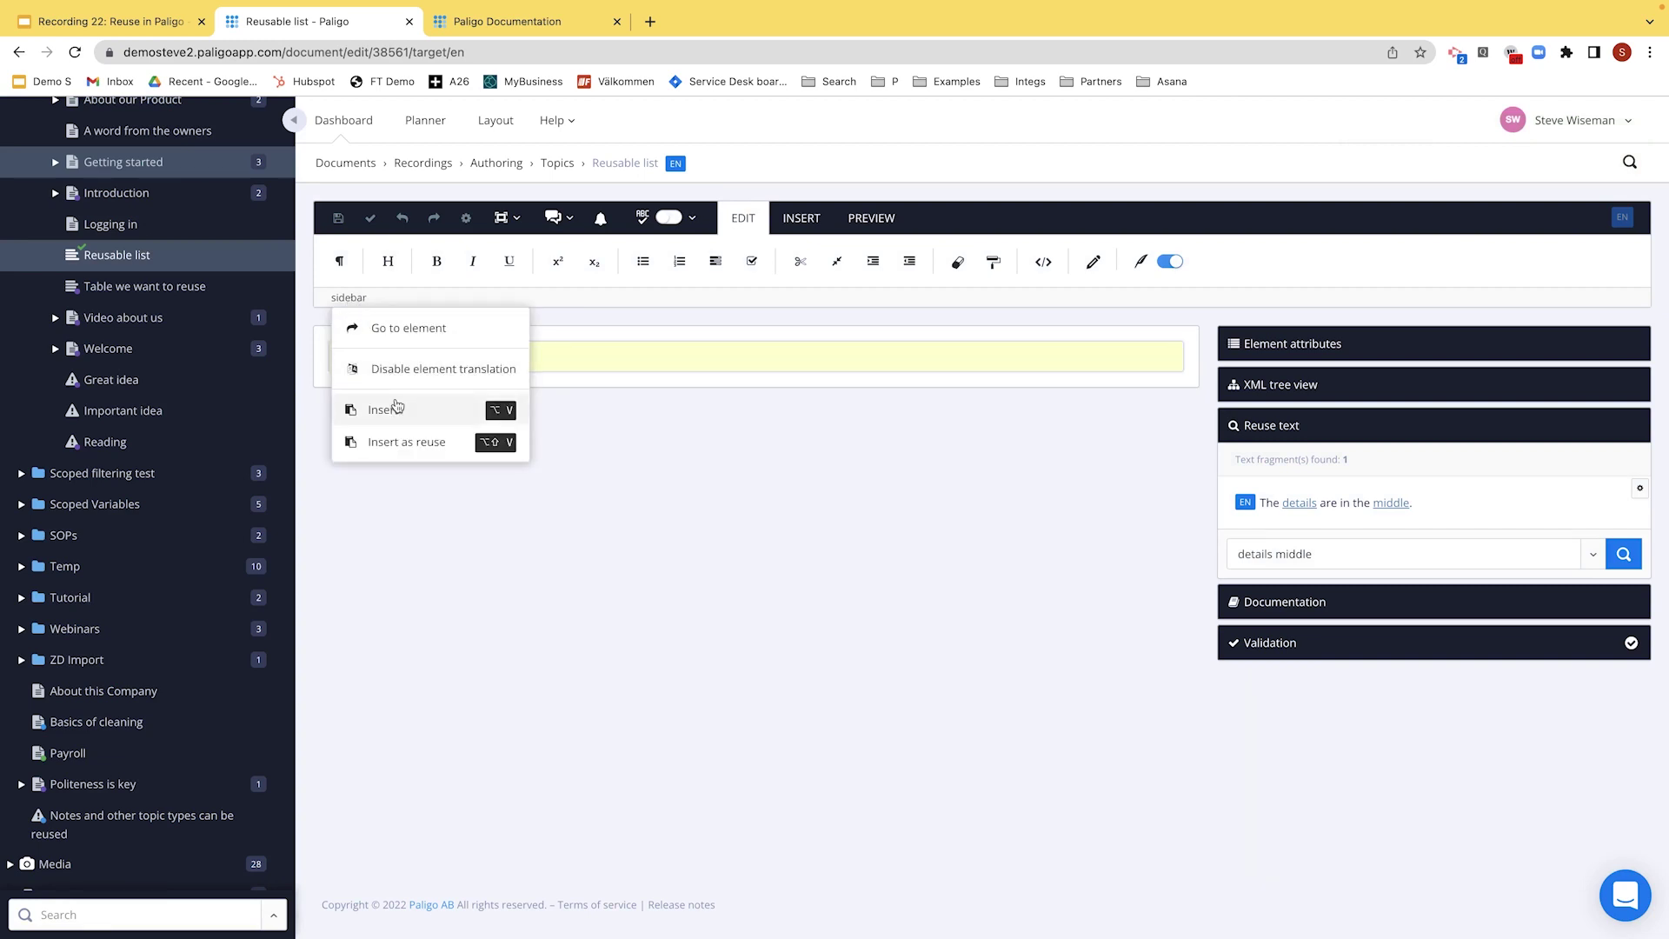
pyautogui.click(392, 411)
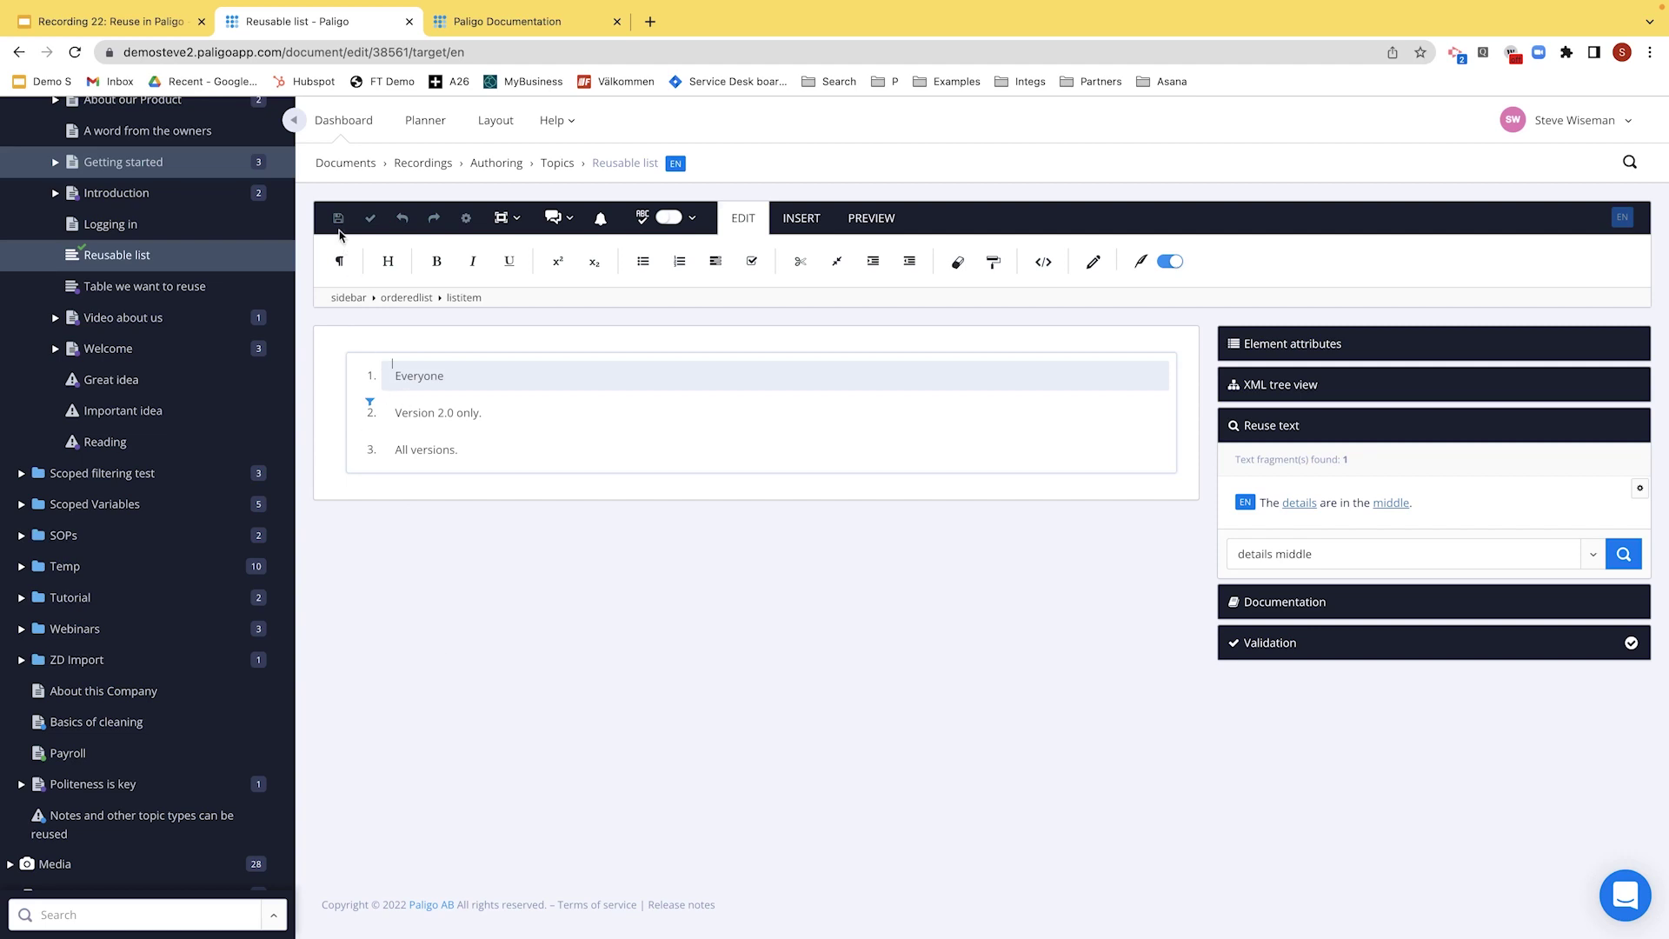
pyautogui.click(338, 219)
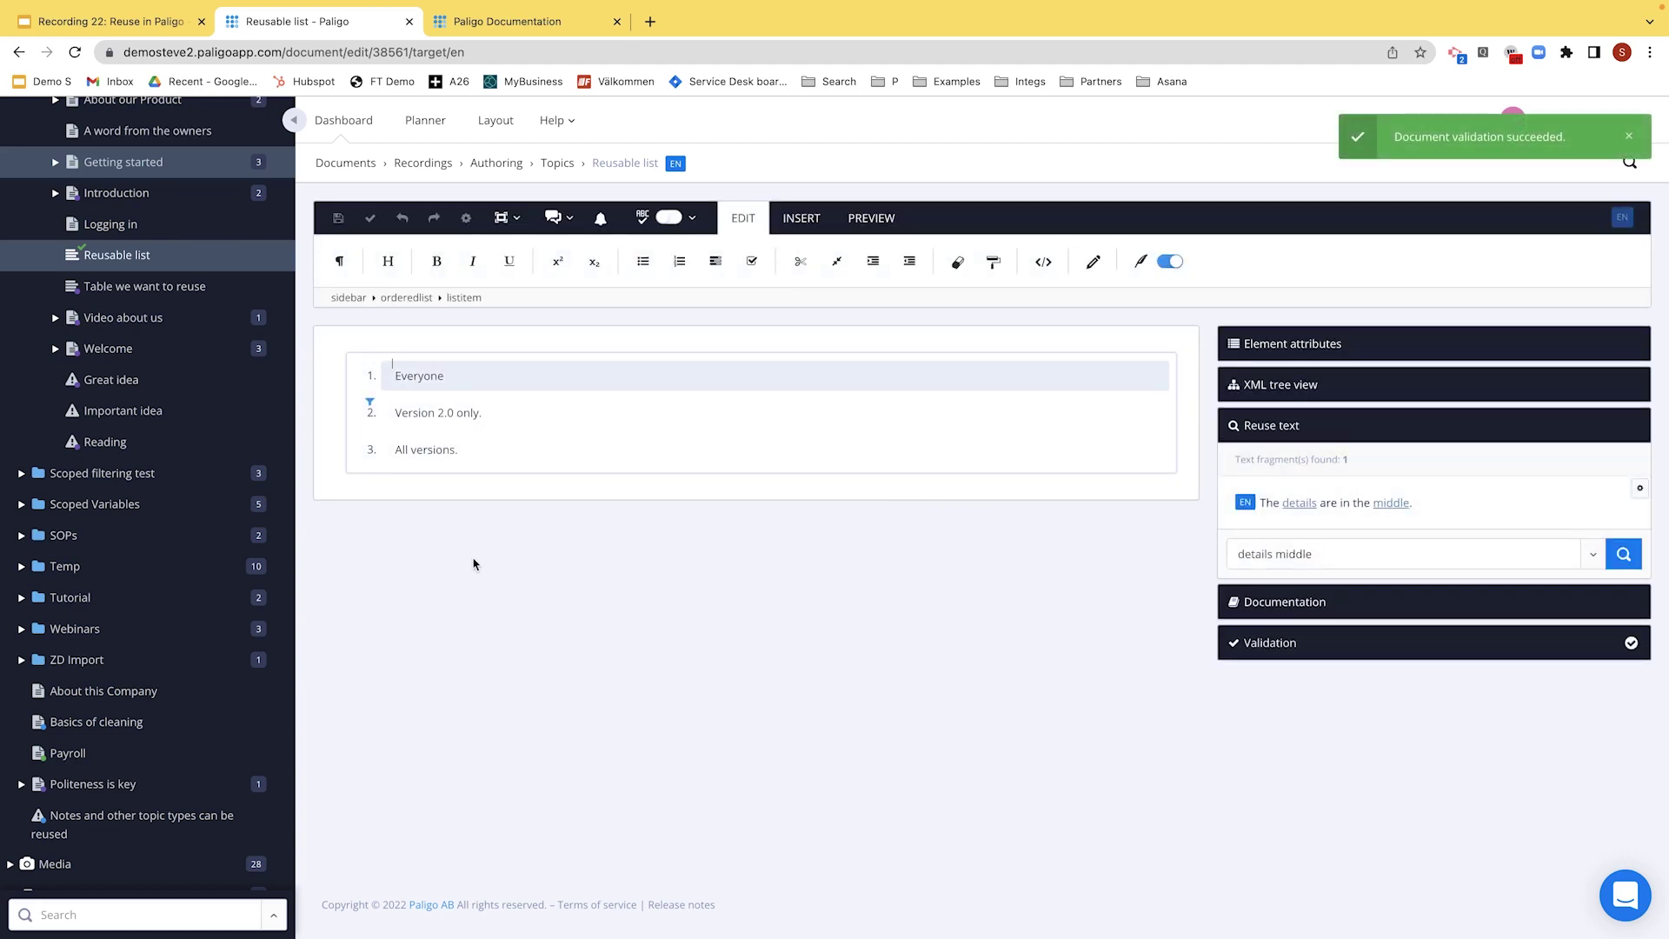
# - Insert the "Reusable list" topic from Recordings > Authoring > Topics as a reused component at the end of the "Welcome" topic
pyautogui.click(110, 348)
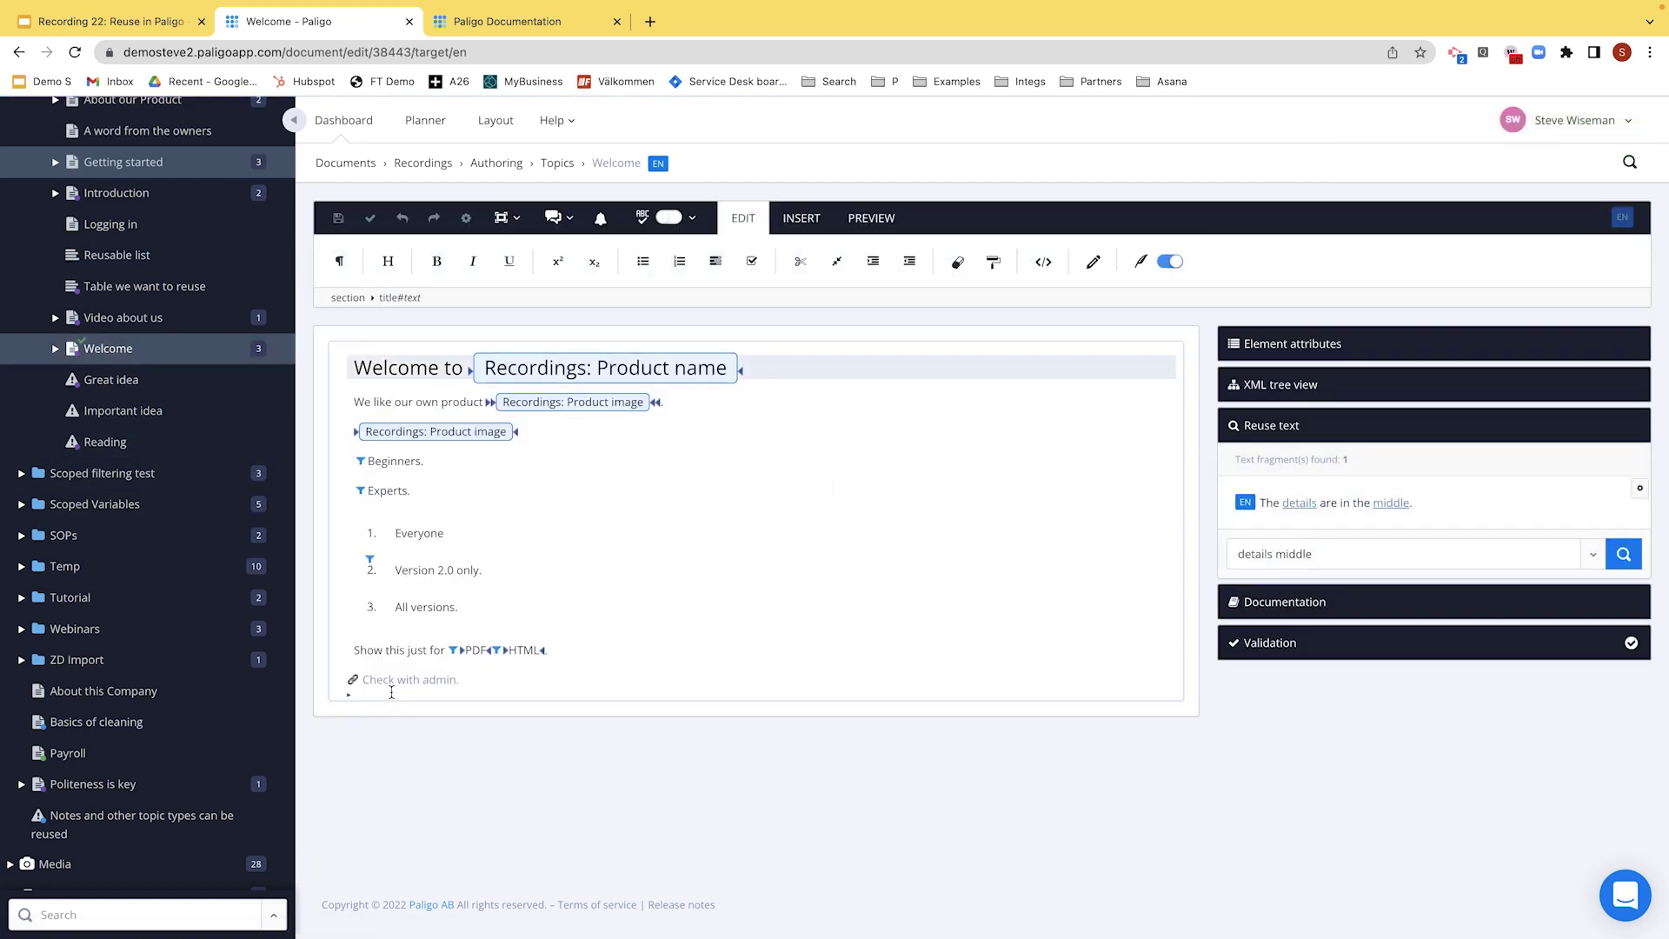
pyautogui.click(389, 691)
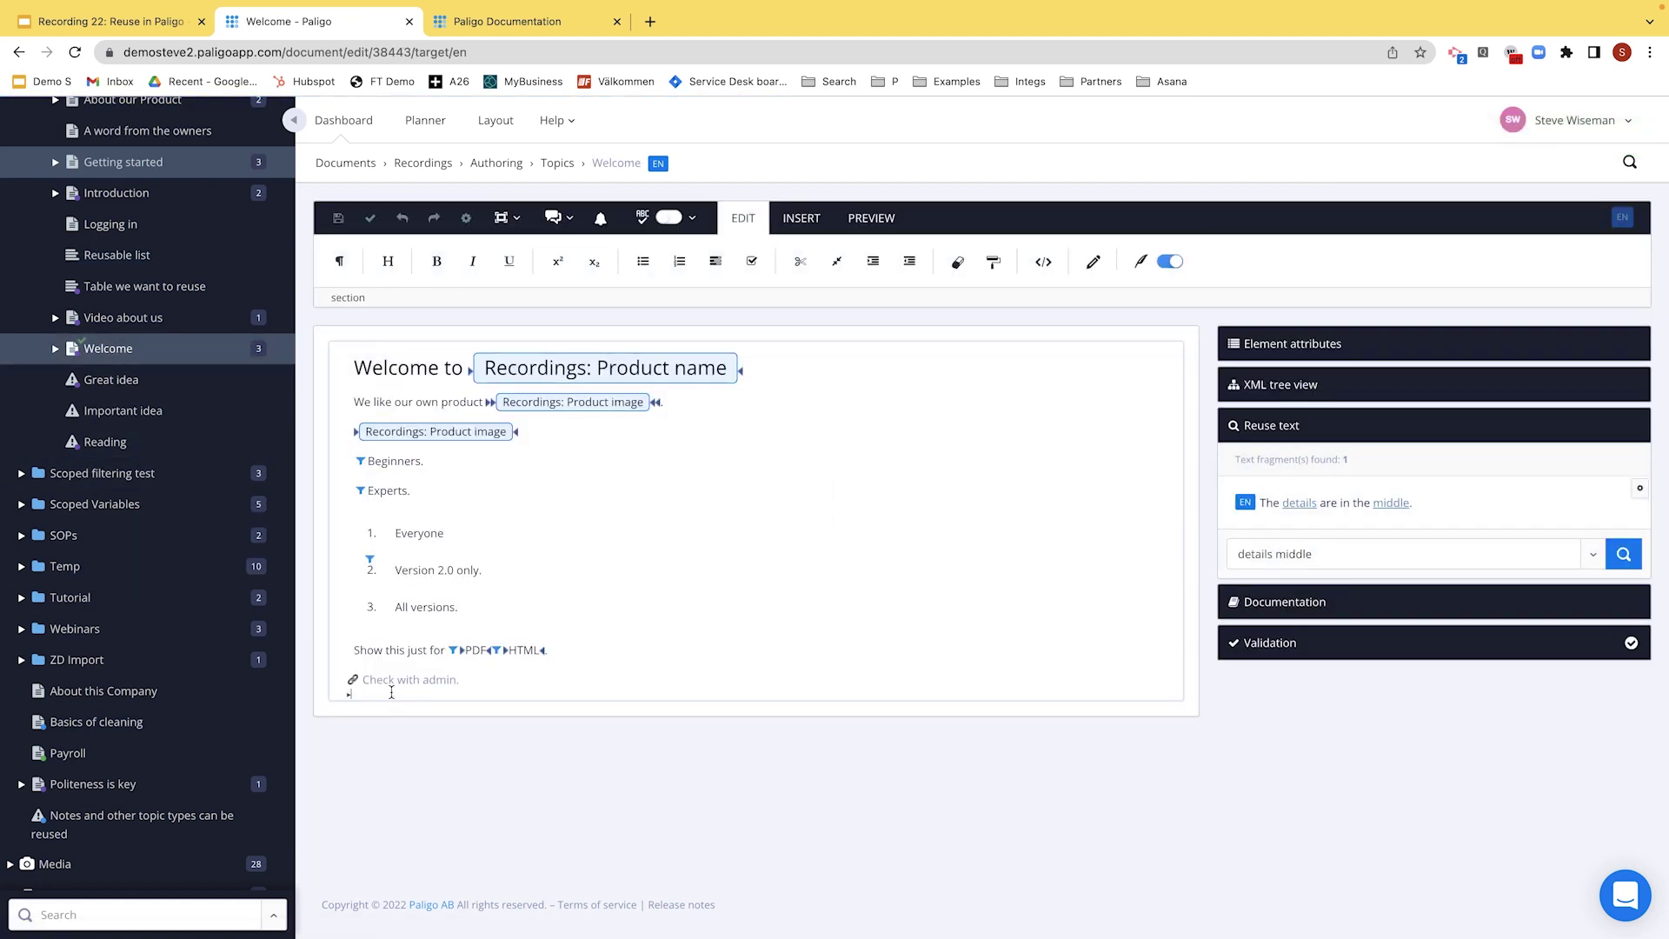
pyautogui.click(800, 220)
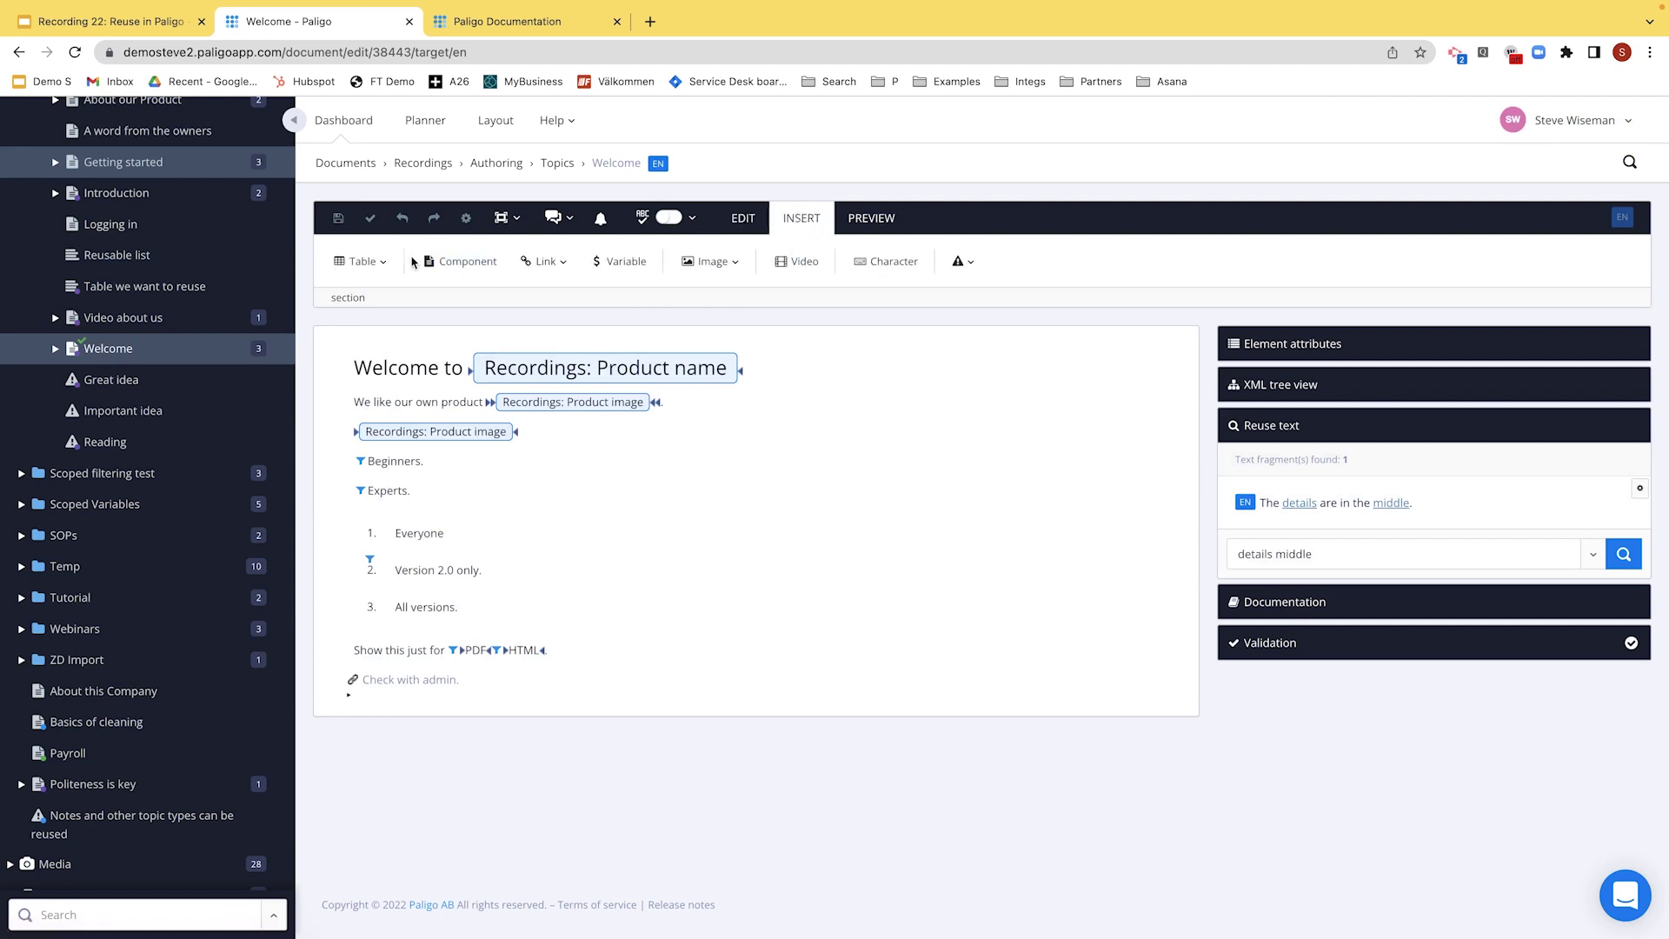
pyautogui.click(458, 260)
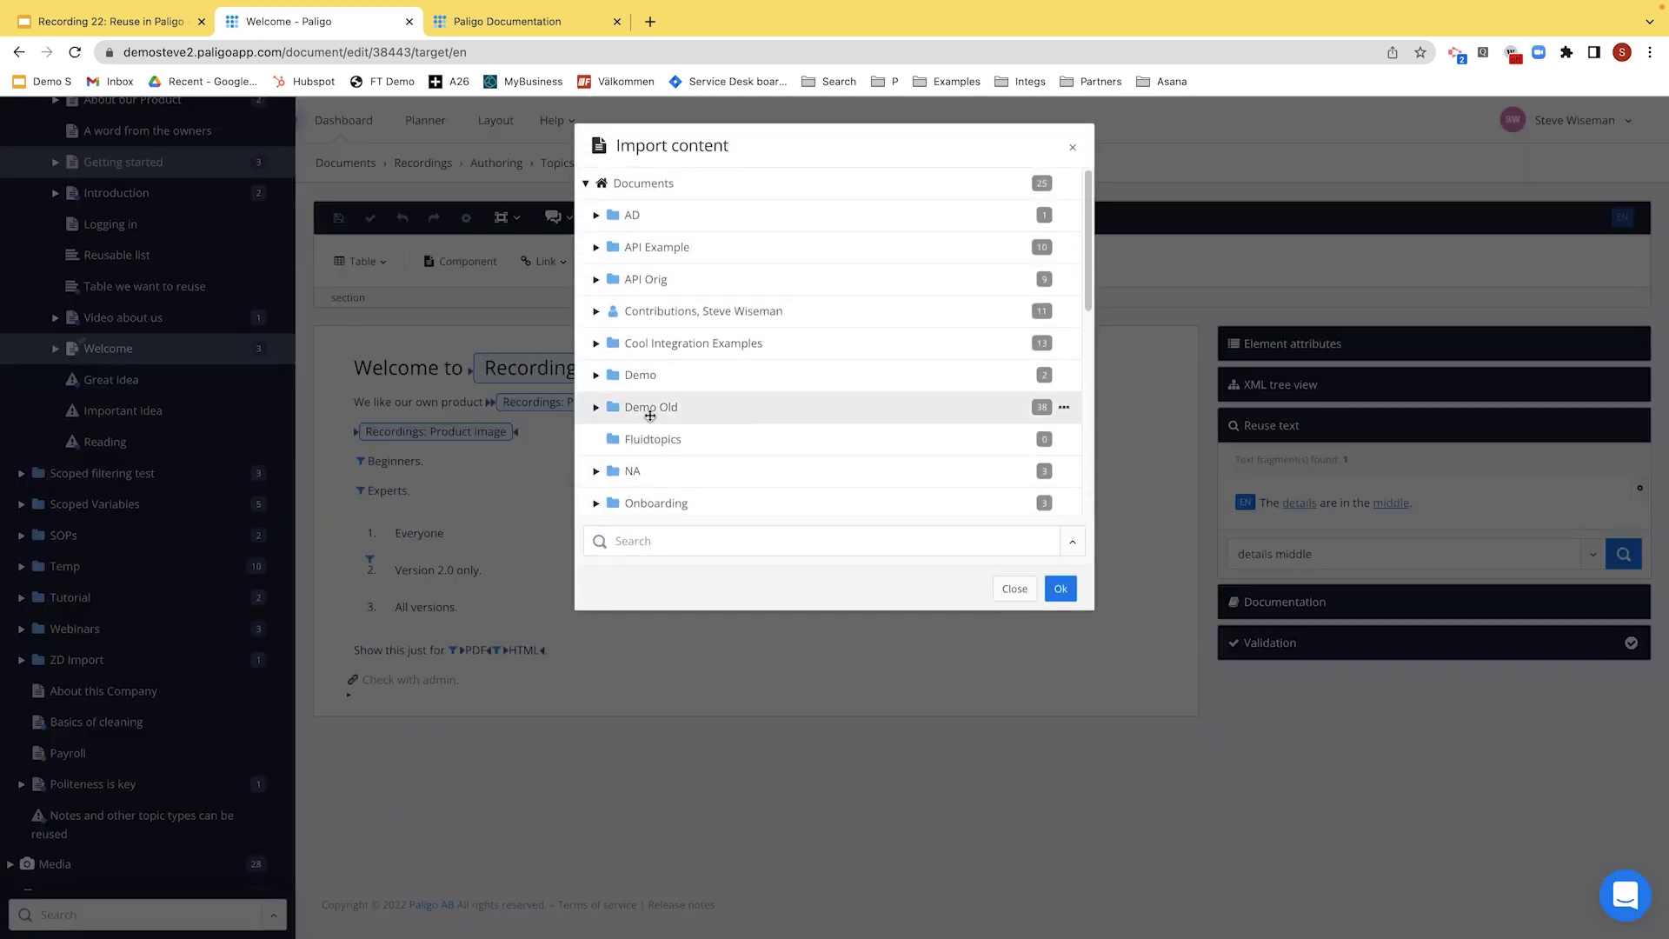
pyautogui.scroll(-2, 704, 460)
pyautogui.scroll(-3, 704, 462)
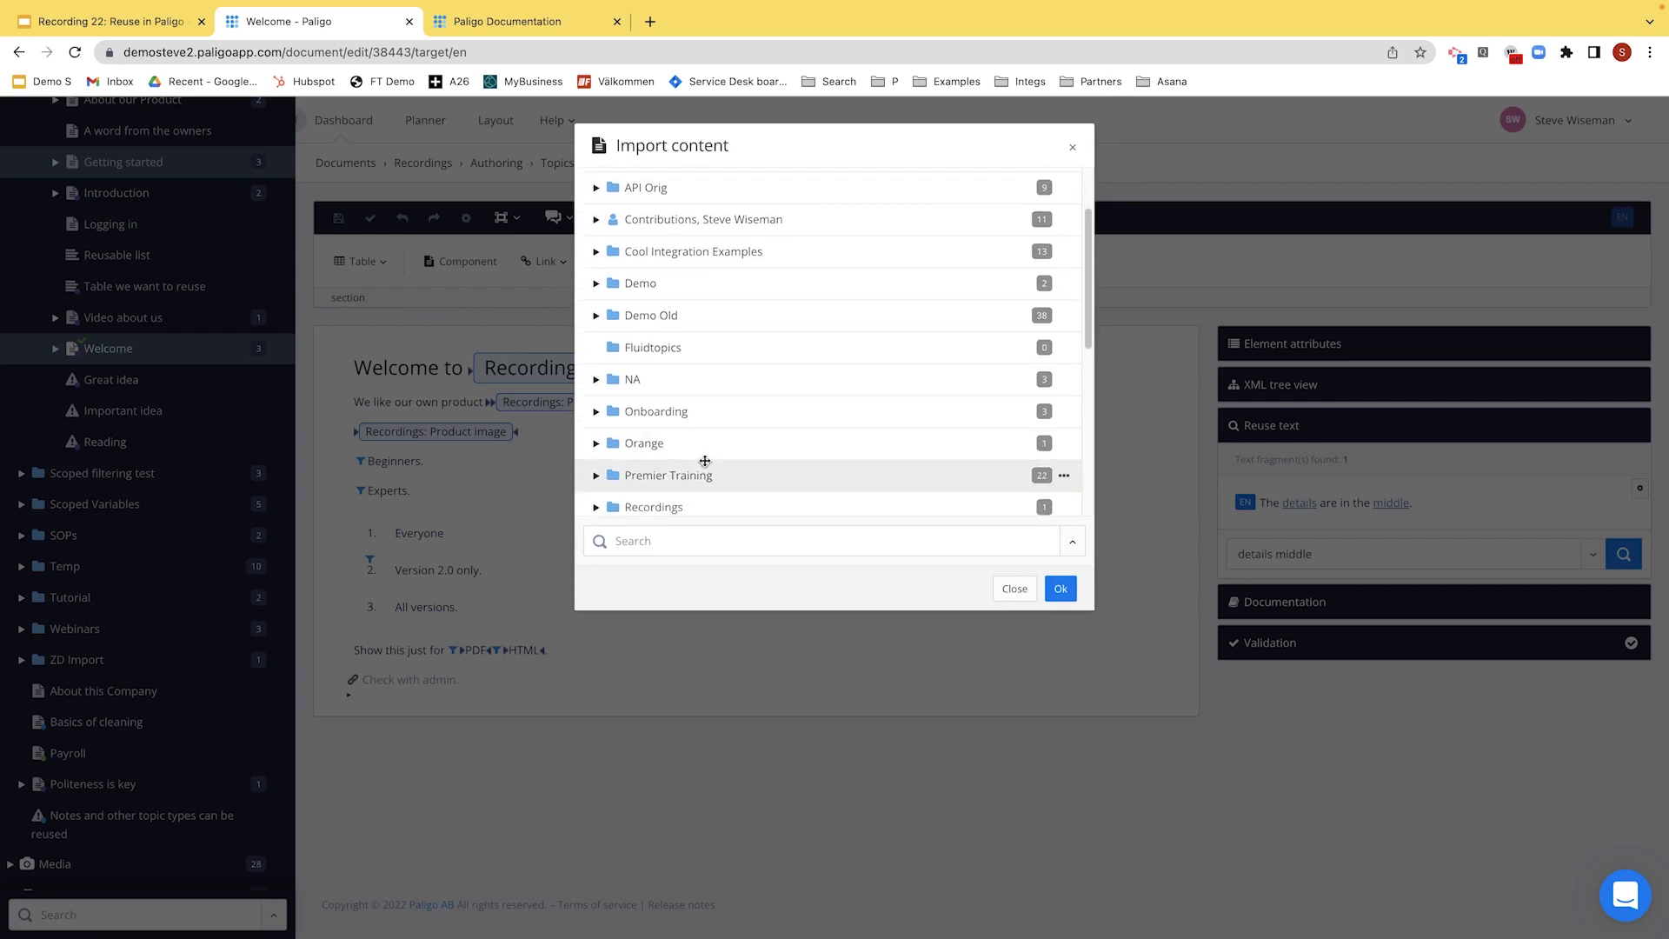
pyautogui.click(598, 474)
pyautogui.scroll(-3, 600, 470)
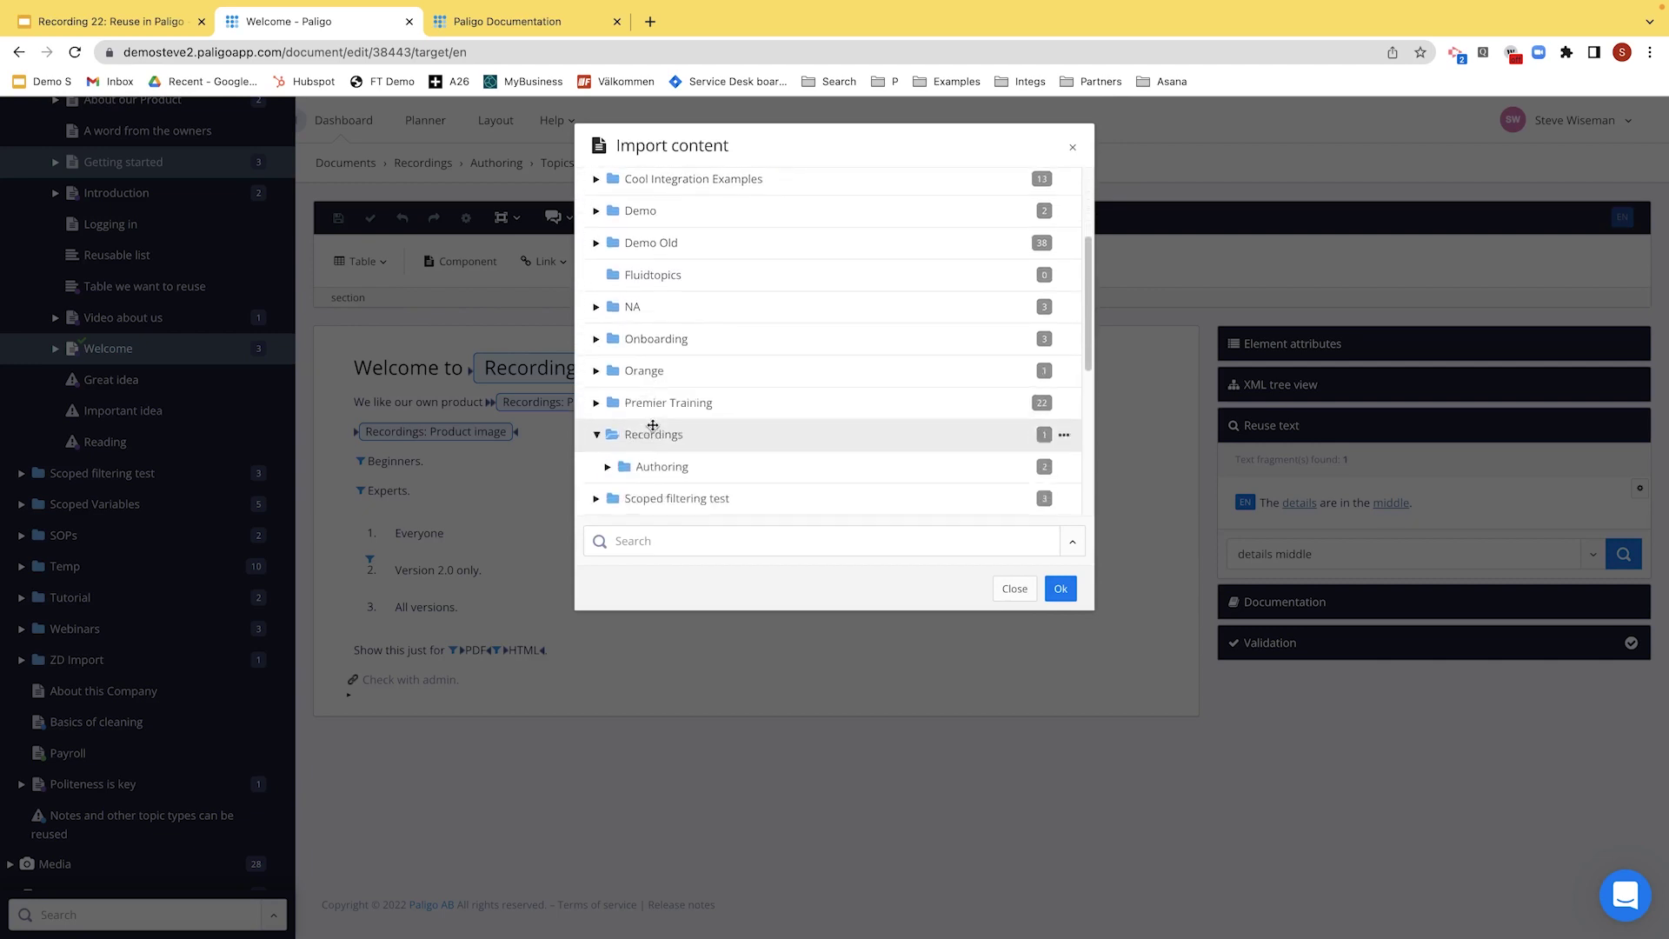
pyautogui.click(608, 389)
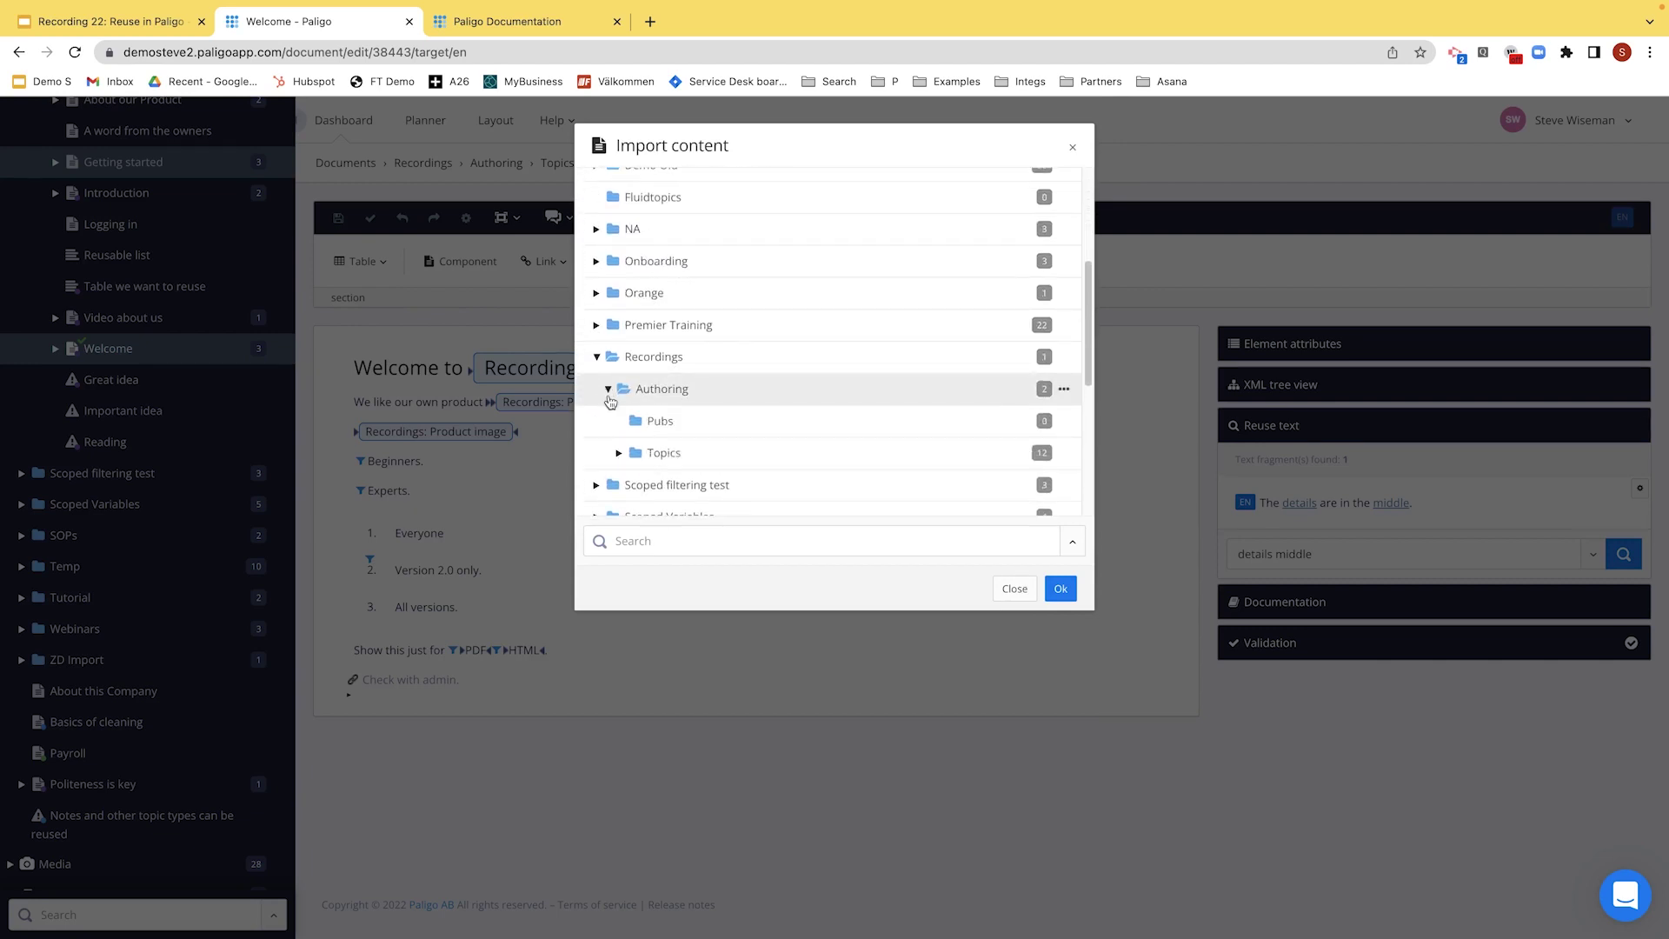
pyautogui.click(619, 450)
pyautogui.scroll(-3, 654, 407)
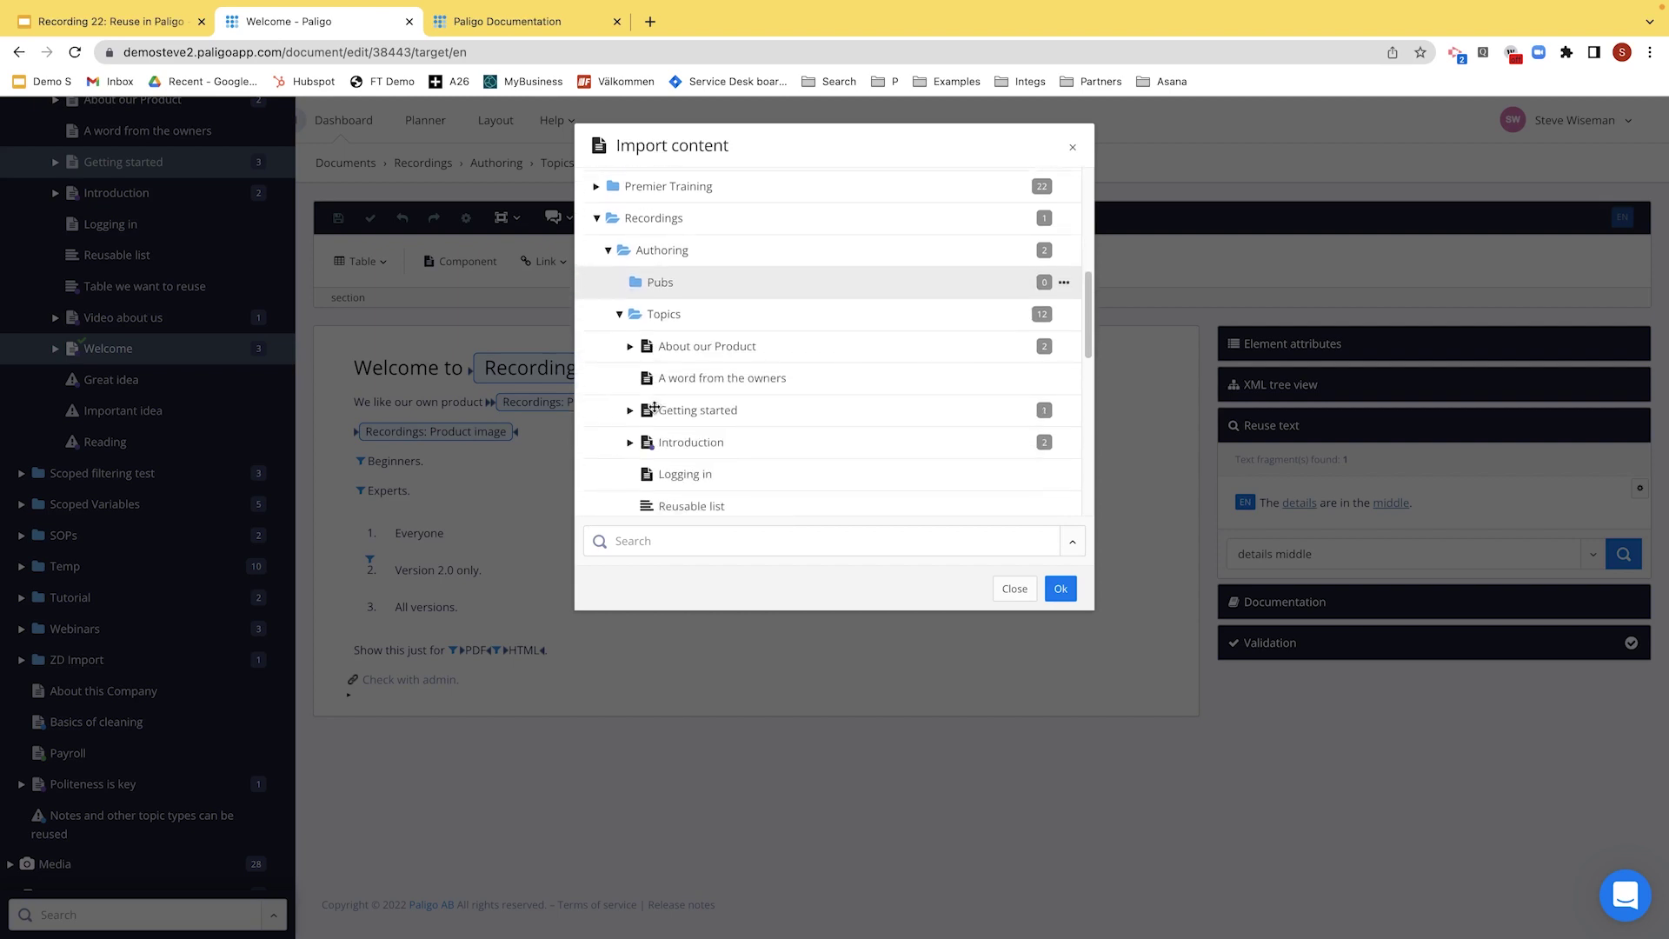
pyautogui.doubleClick(661, 414)
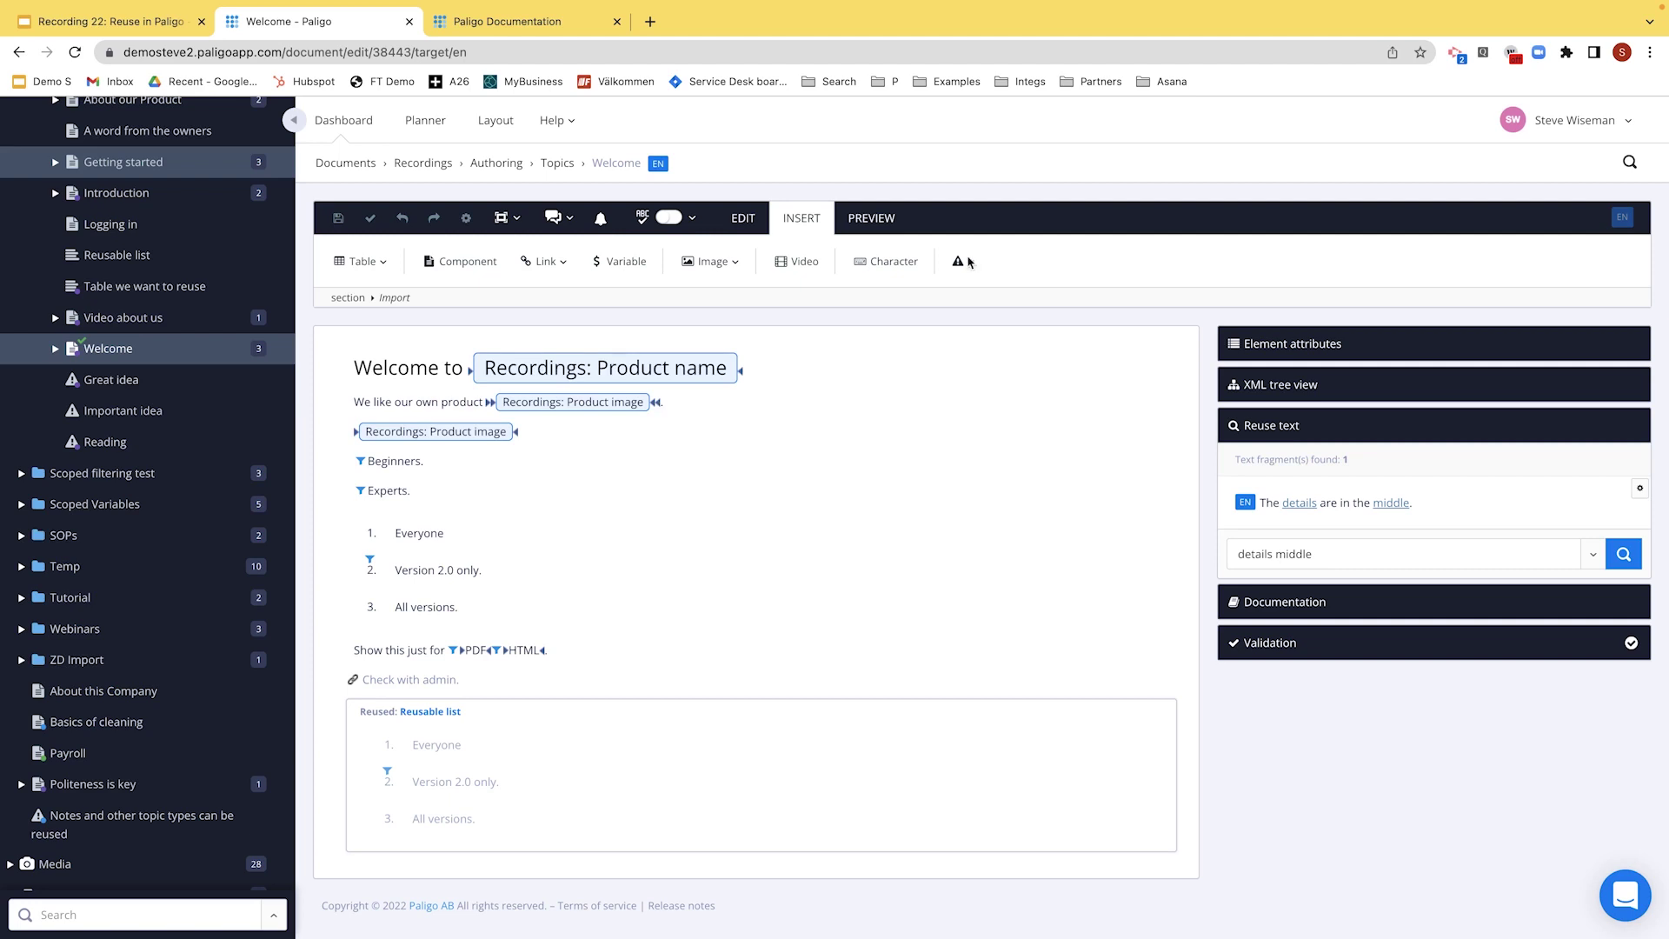
# - Open the "Video about us" topic without saving the current changes, and search the reusable text for "video about us"
pyautogui.click(109, 317)
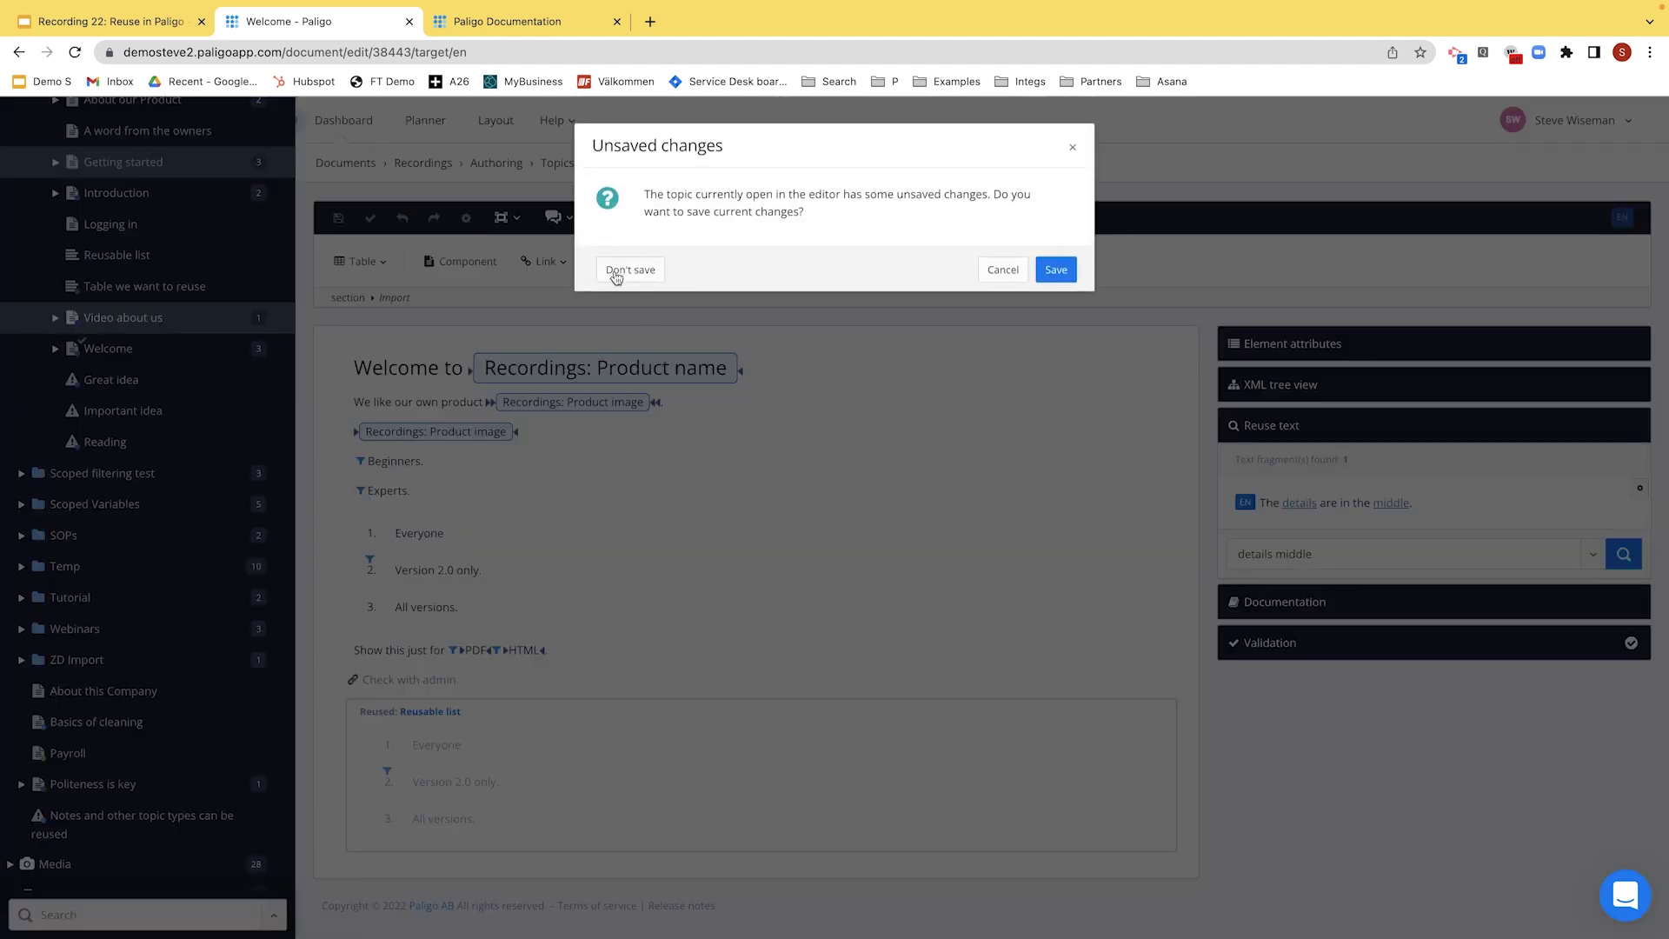
pyautogui.click(619, 273)
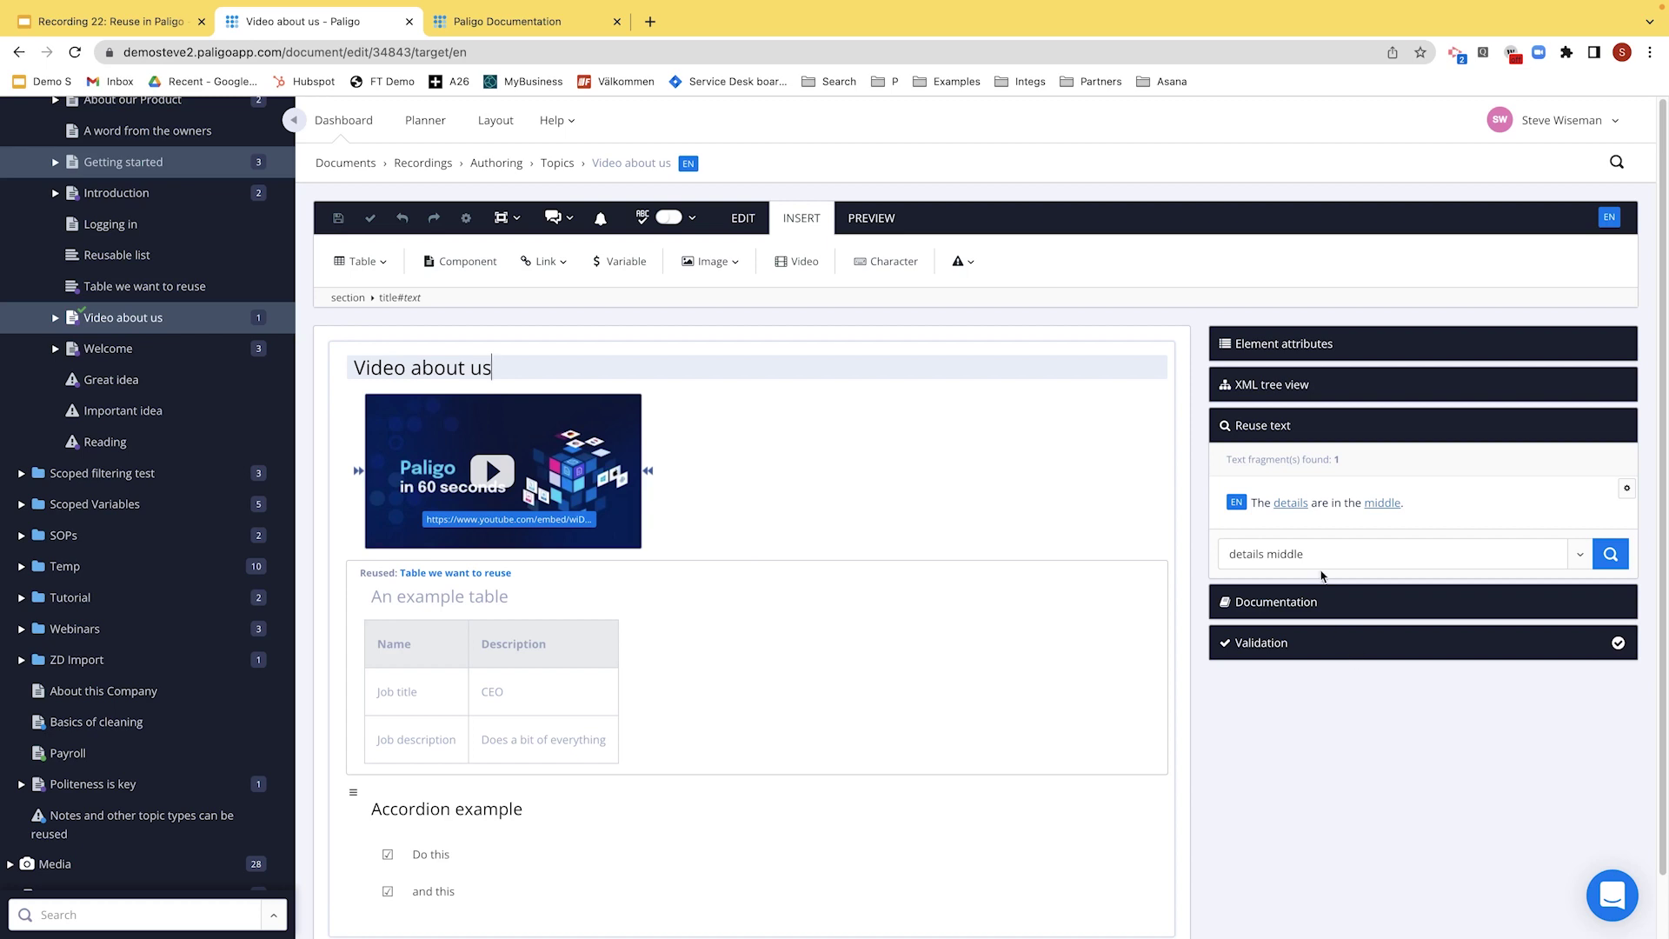
pyautogui.moveTo(1297, 558); pyautogui.dragTo(1210, 548)
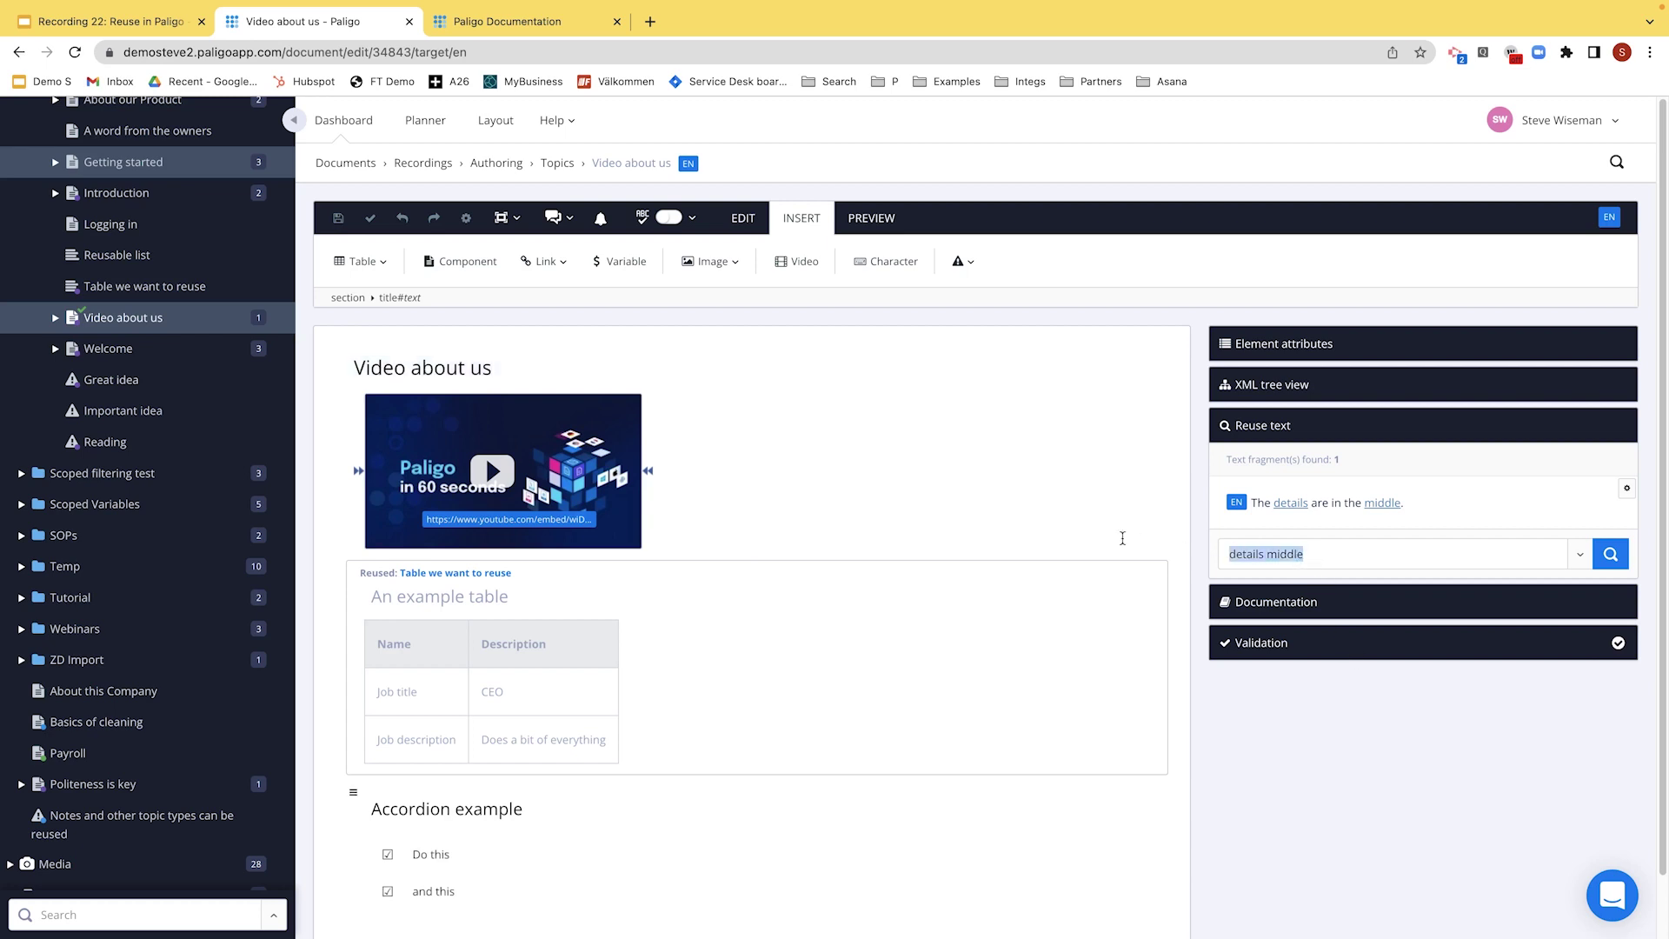
pyautogui.write('video about us')
pyautogui.press('Return')
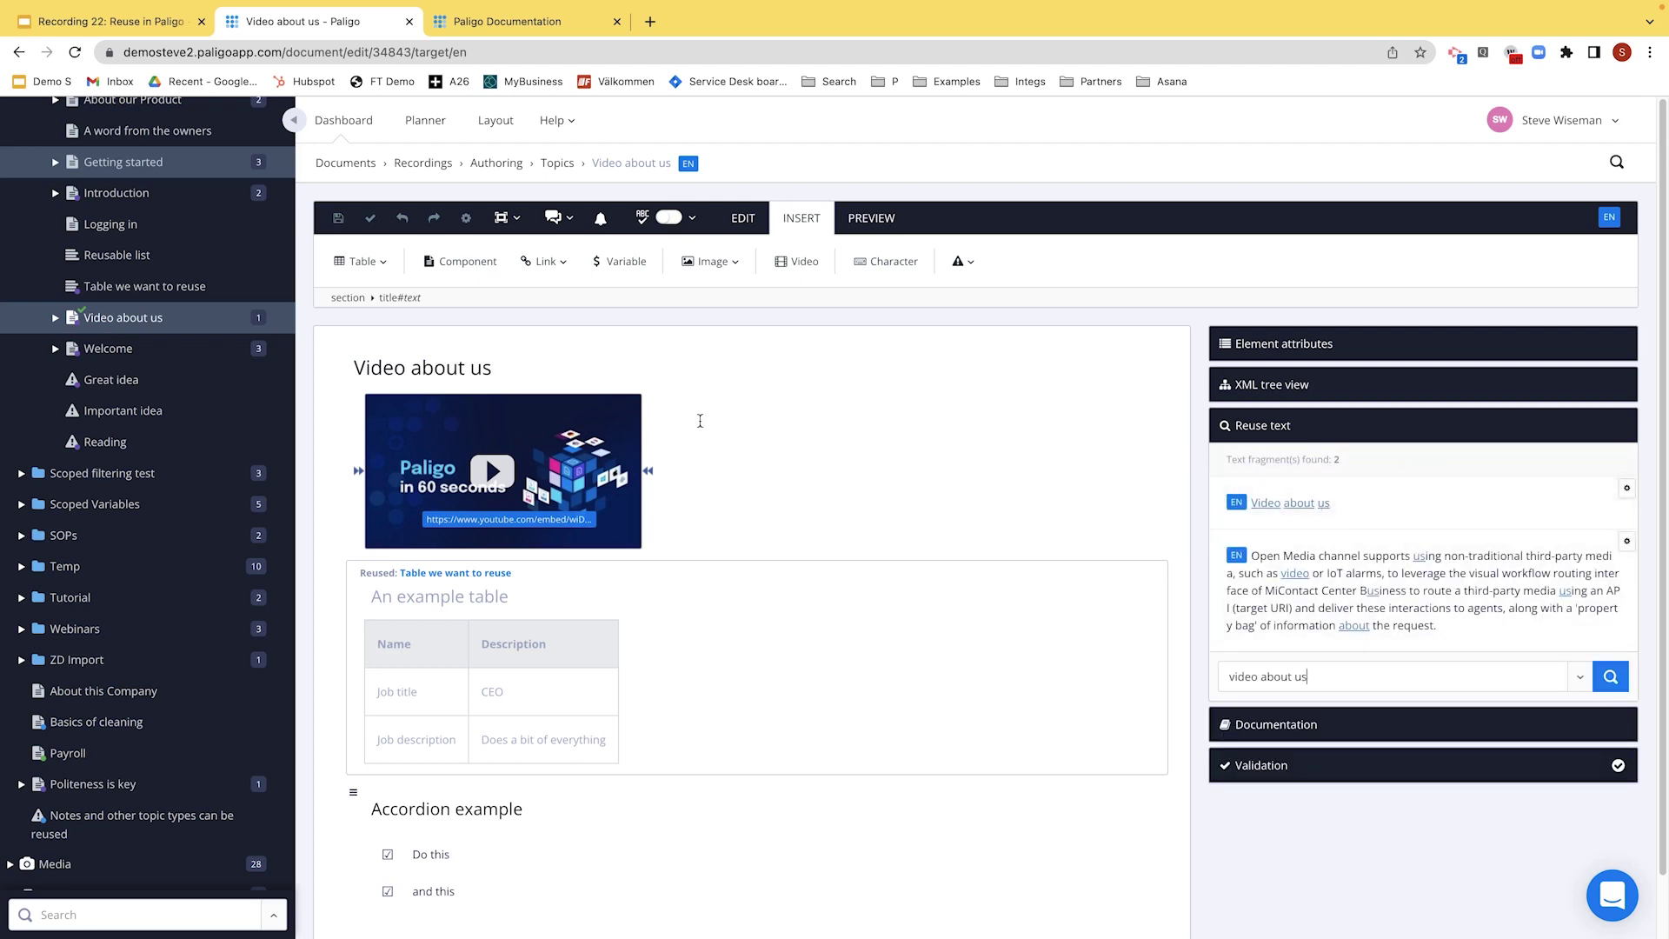
# - Show the usage information of the "Video about us" text fragment
pyautogui.click(1626, 488)
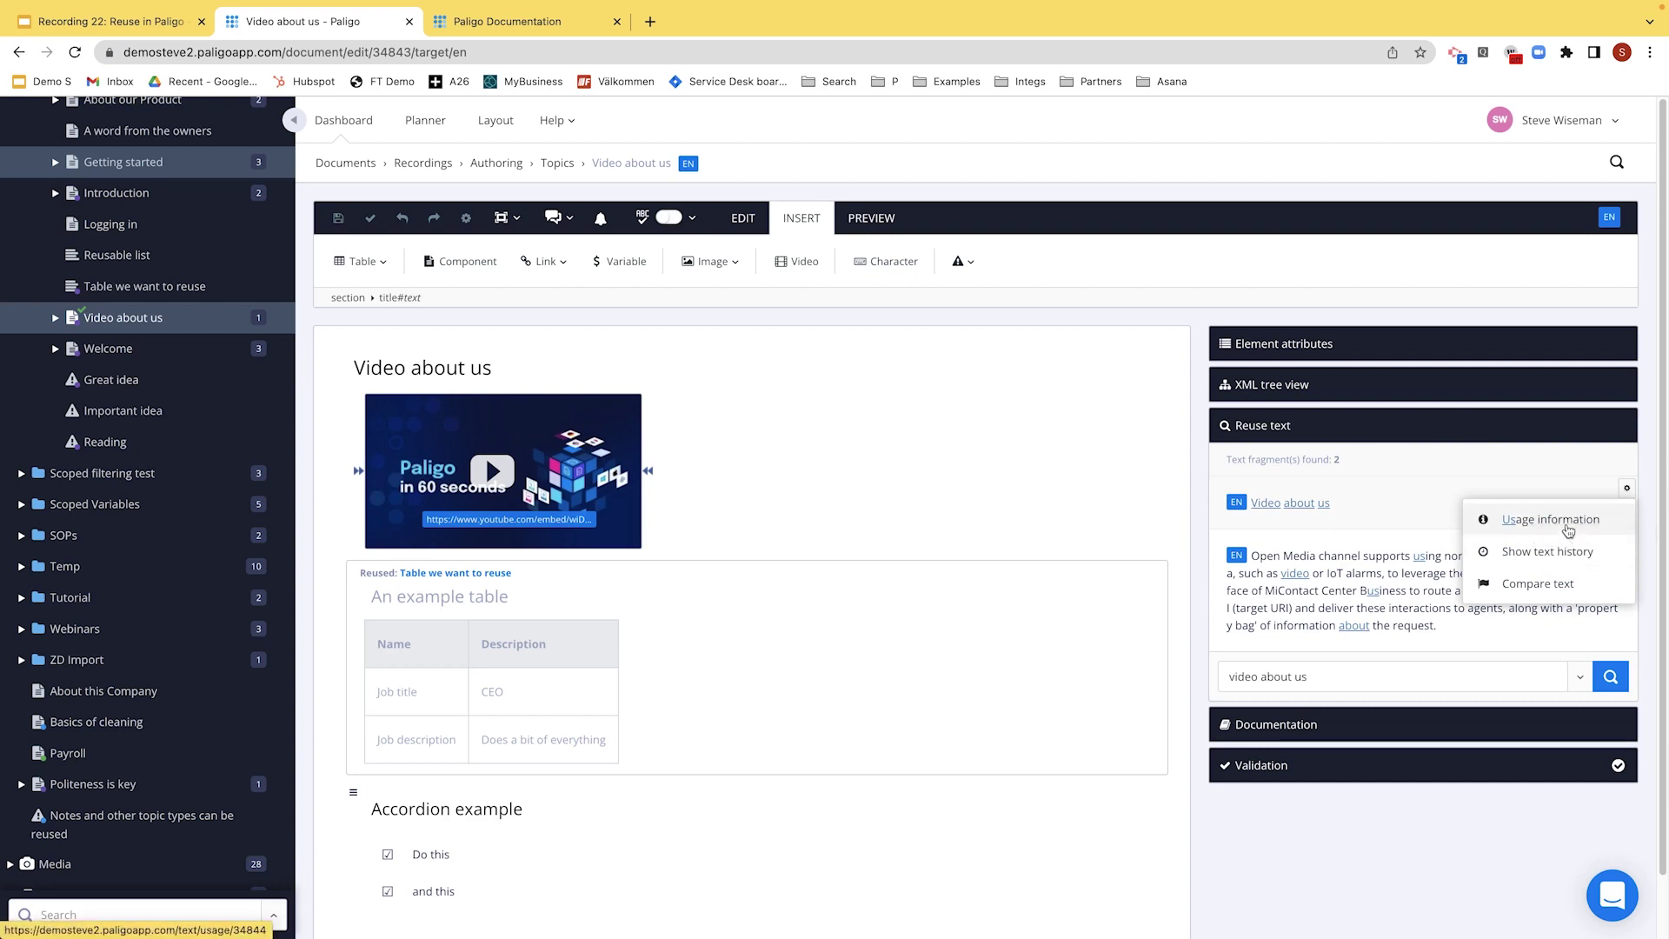
pyautogui.click(1566, 525)
pyautogui.moveTo(474, 231)
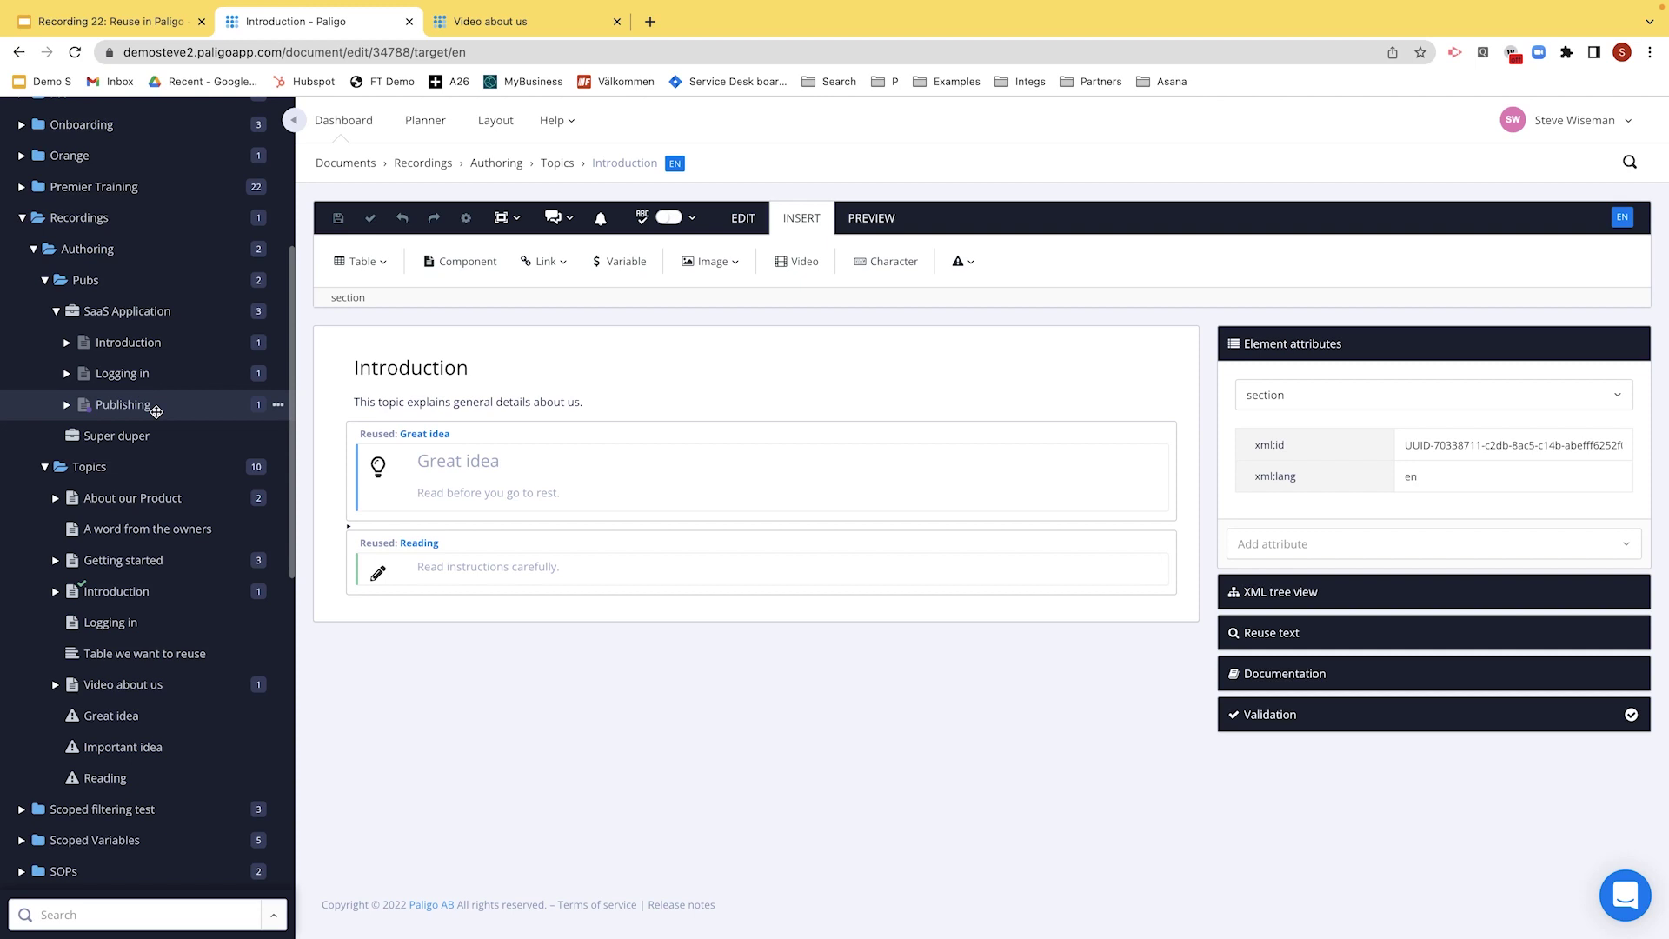
# - Create a variable set named "Recordings"
pyautogui.scroll(-12, 157, 411)
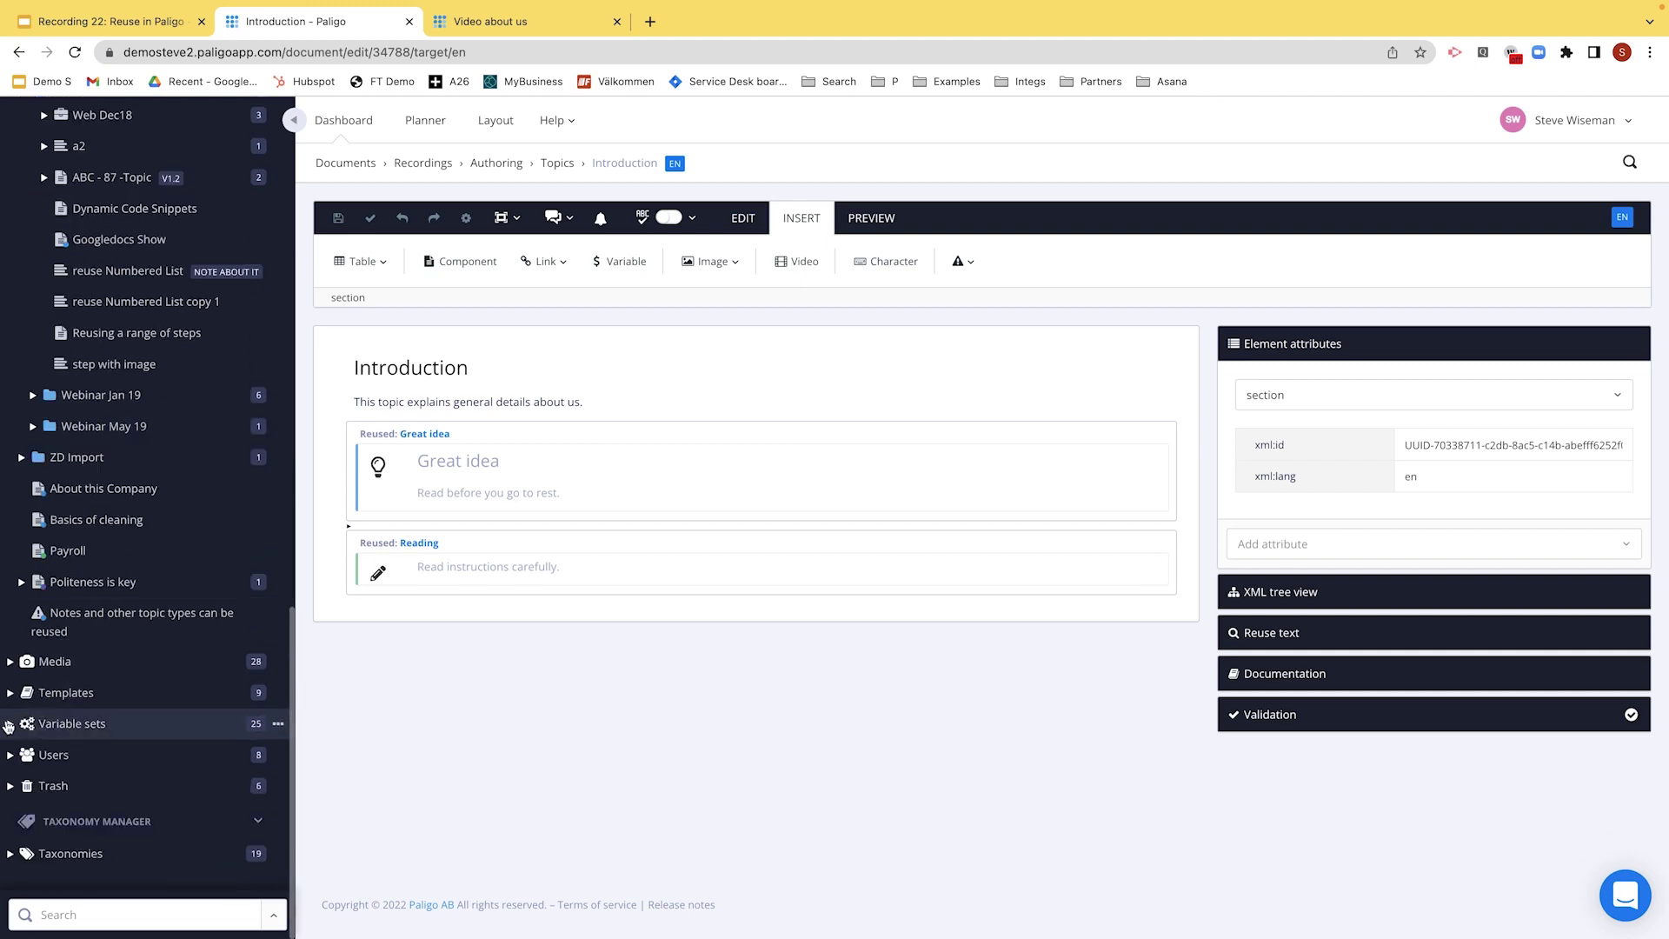
pyautogui.click(10, 723)
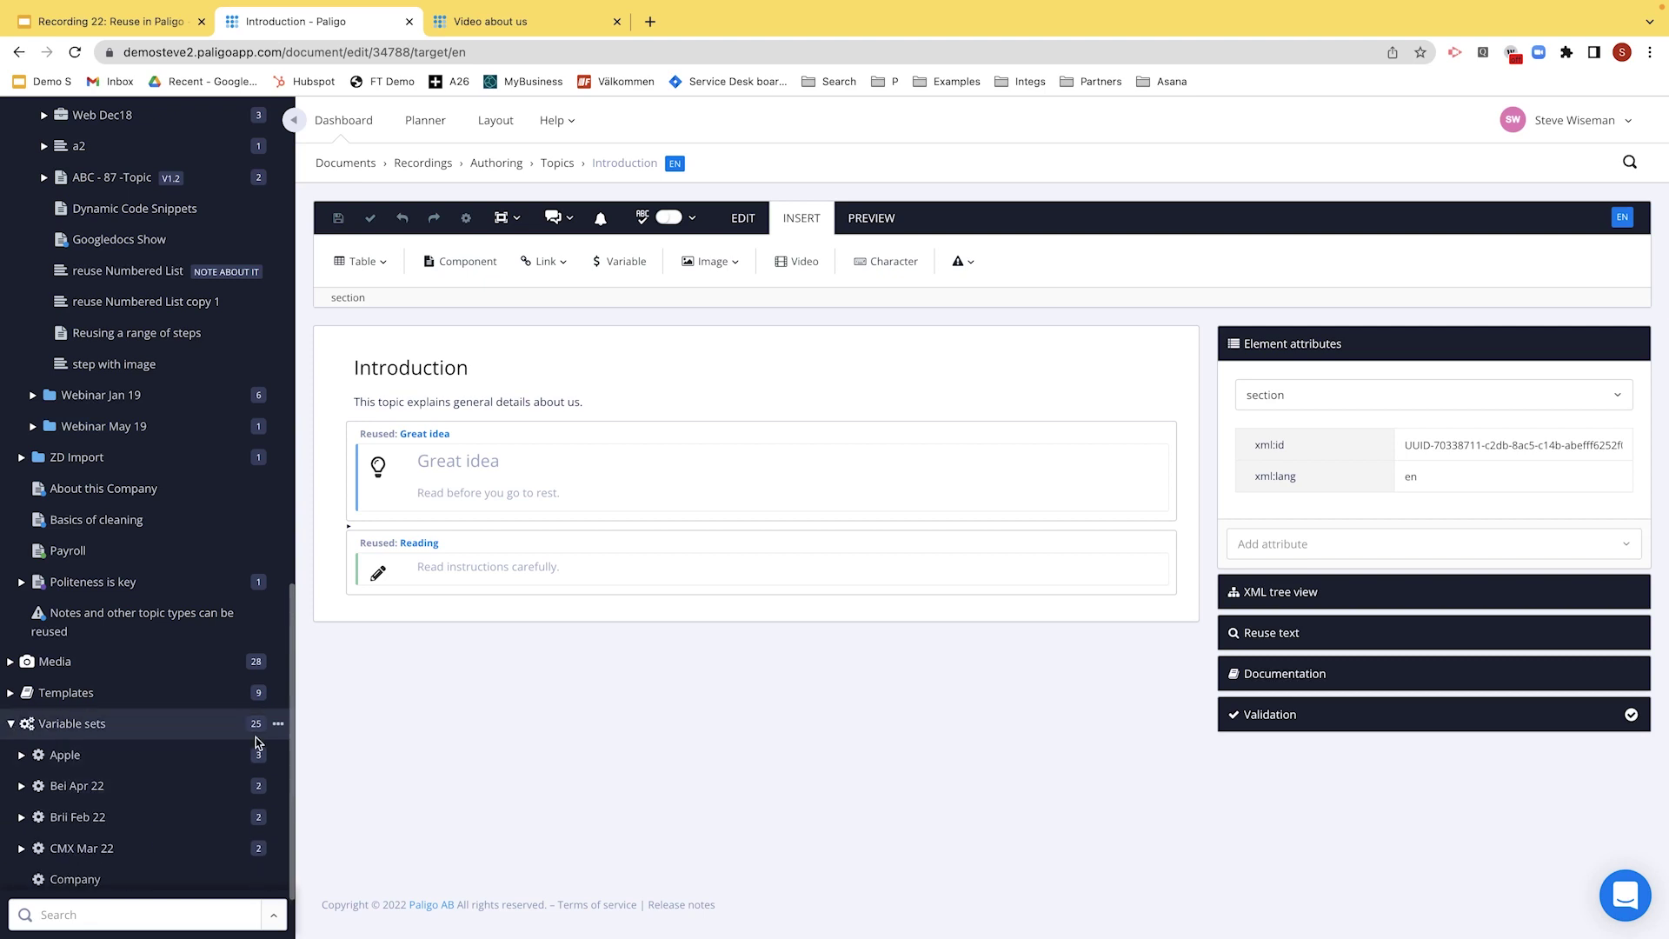
pyautogui.click(278, 724)
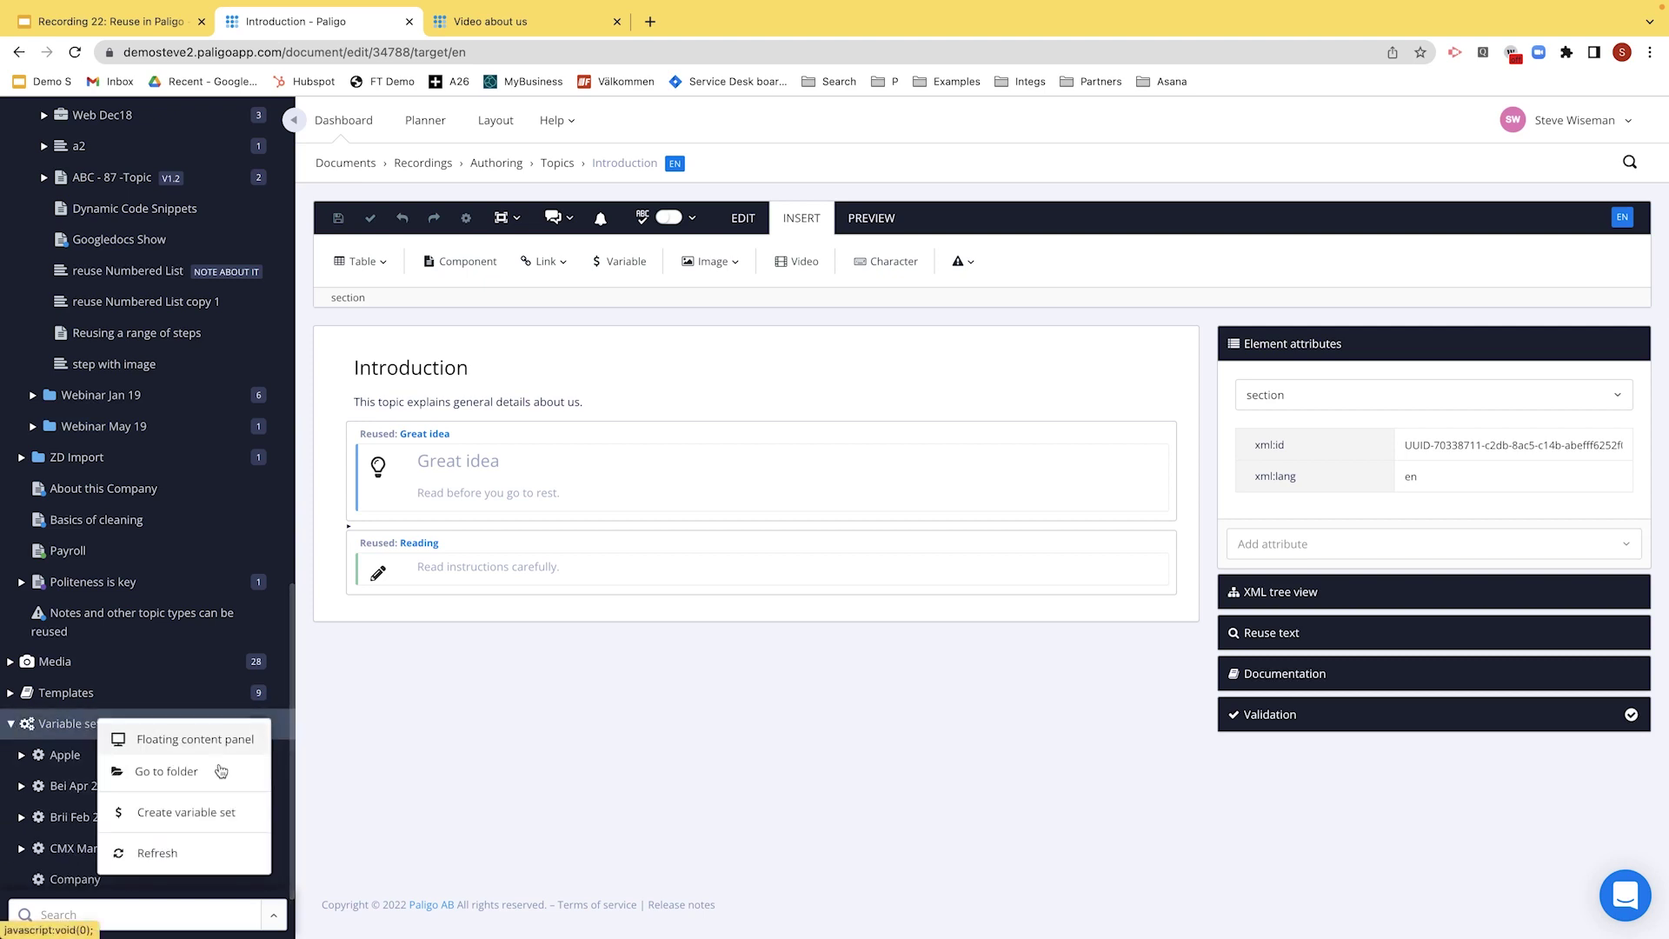
pyautogui.click(184, 811)
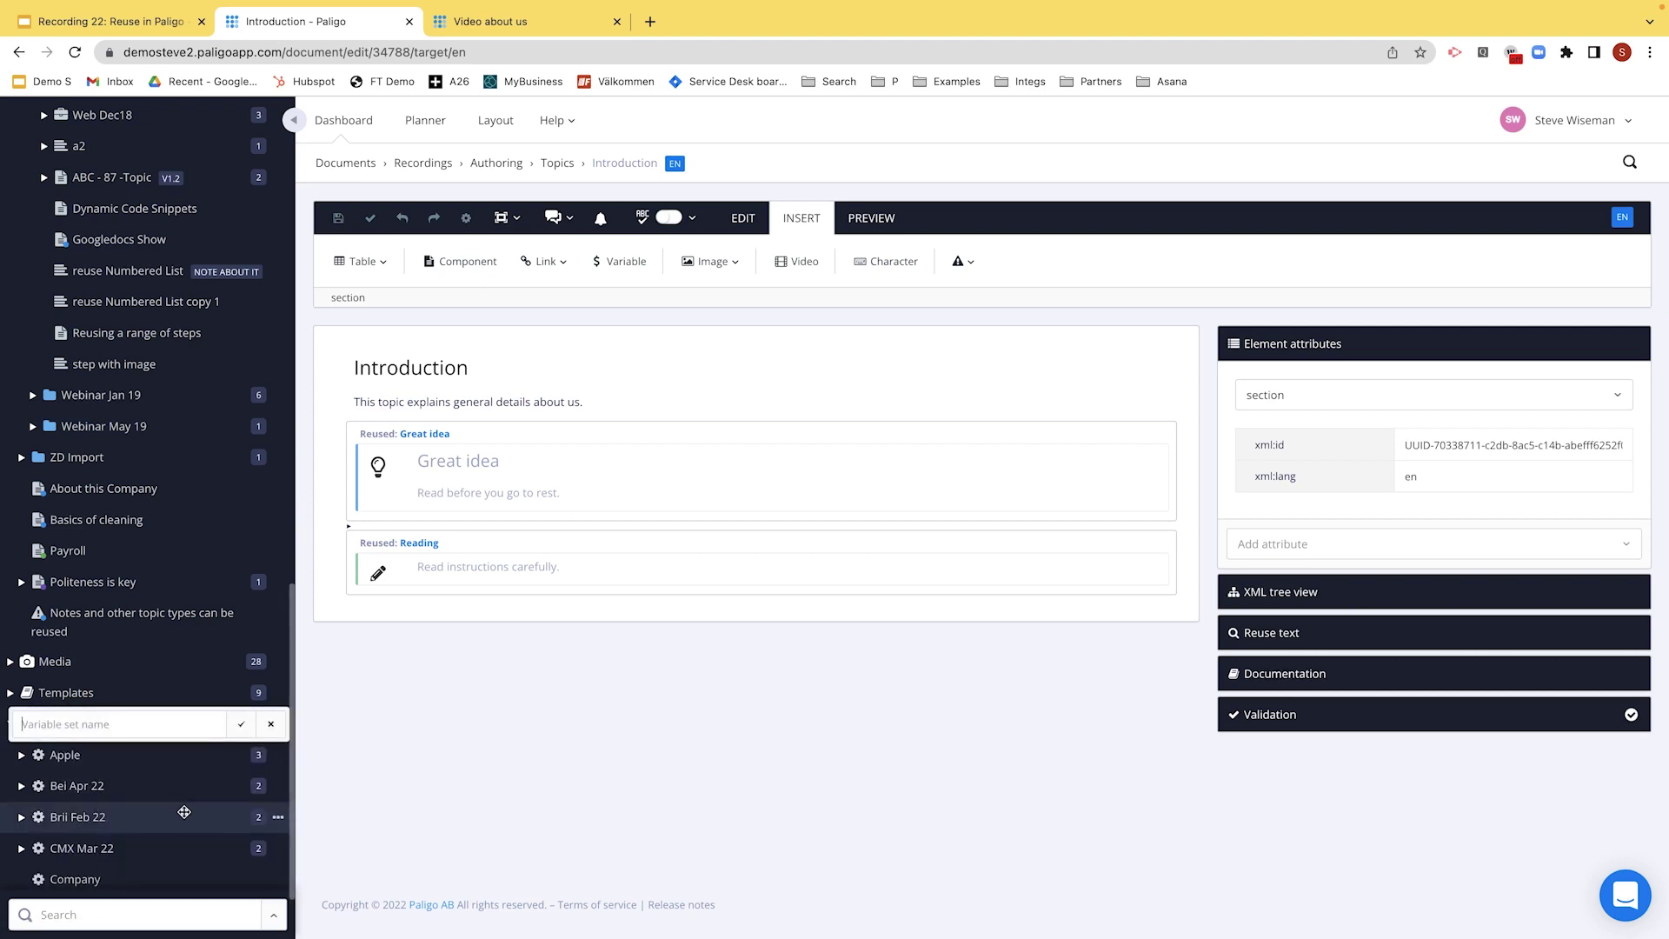
pyautogui.write('Recordings')
pyautogui.press('Return')
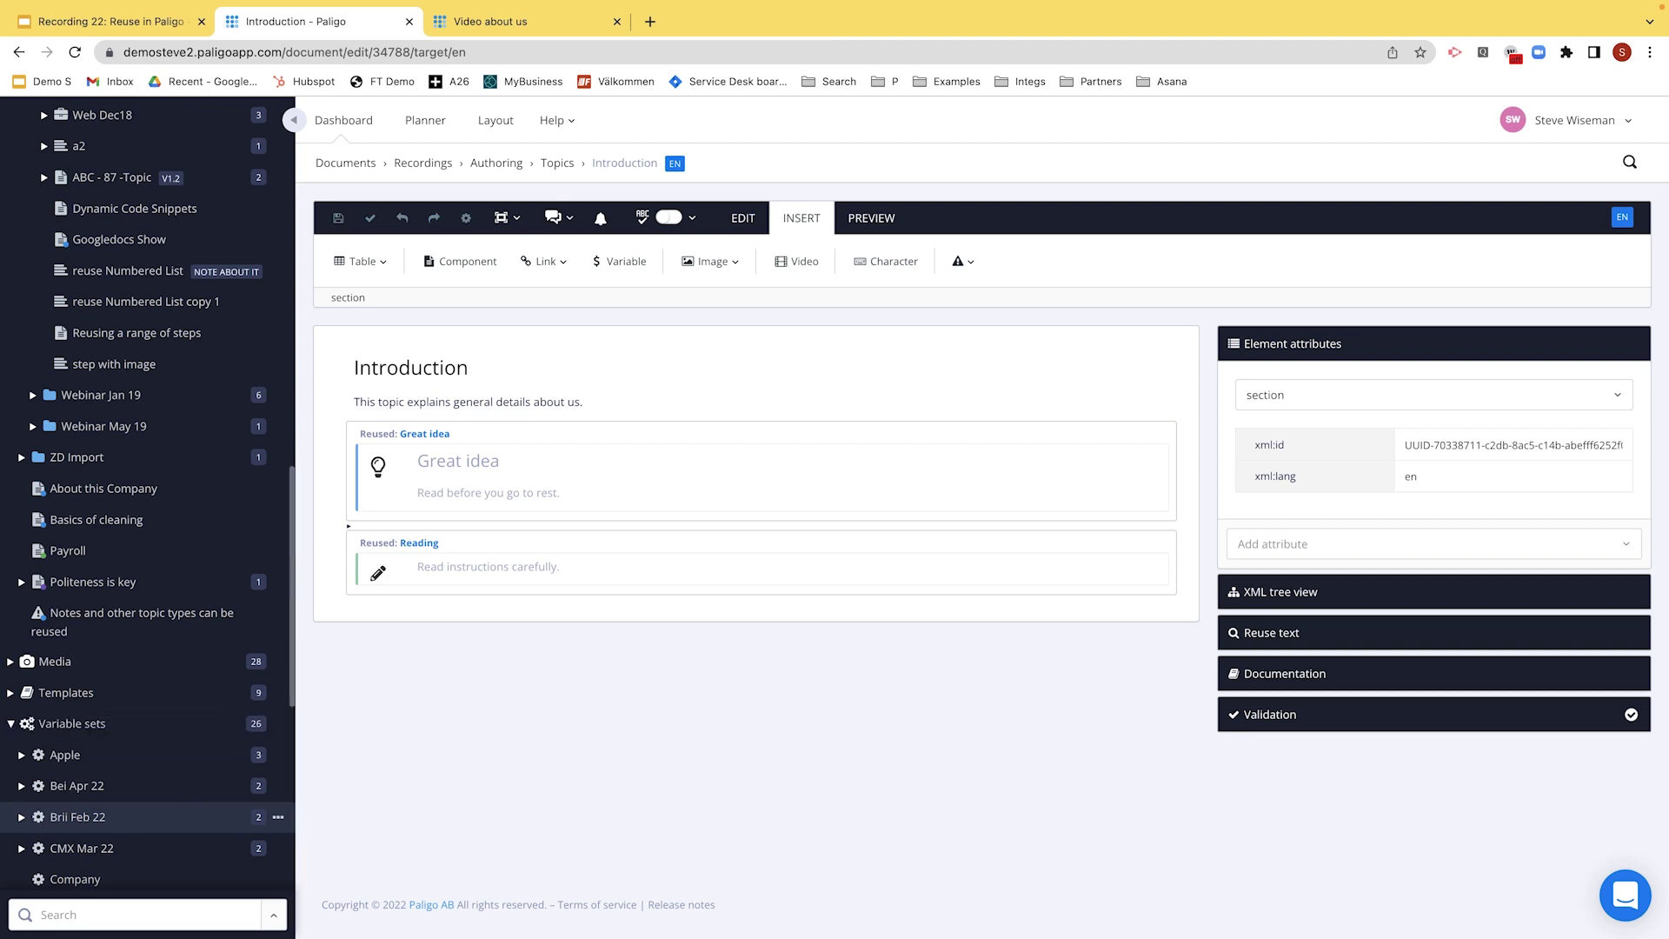
# - Open the "Recordings" variable set in a new browser tab and close the "Video about us" tab
pyautogui.scroll(15, 163, 754)
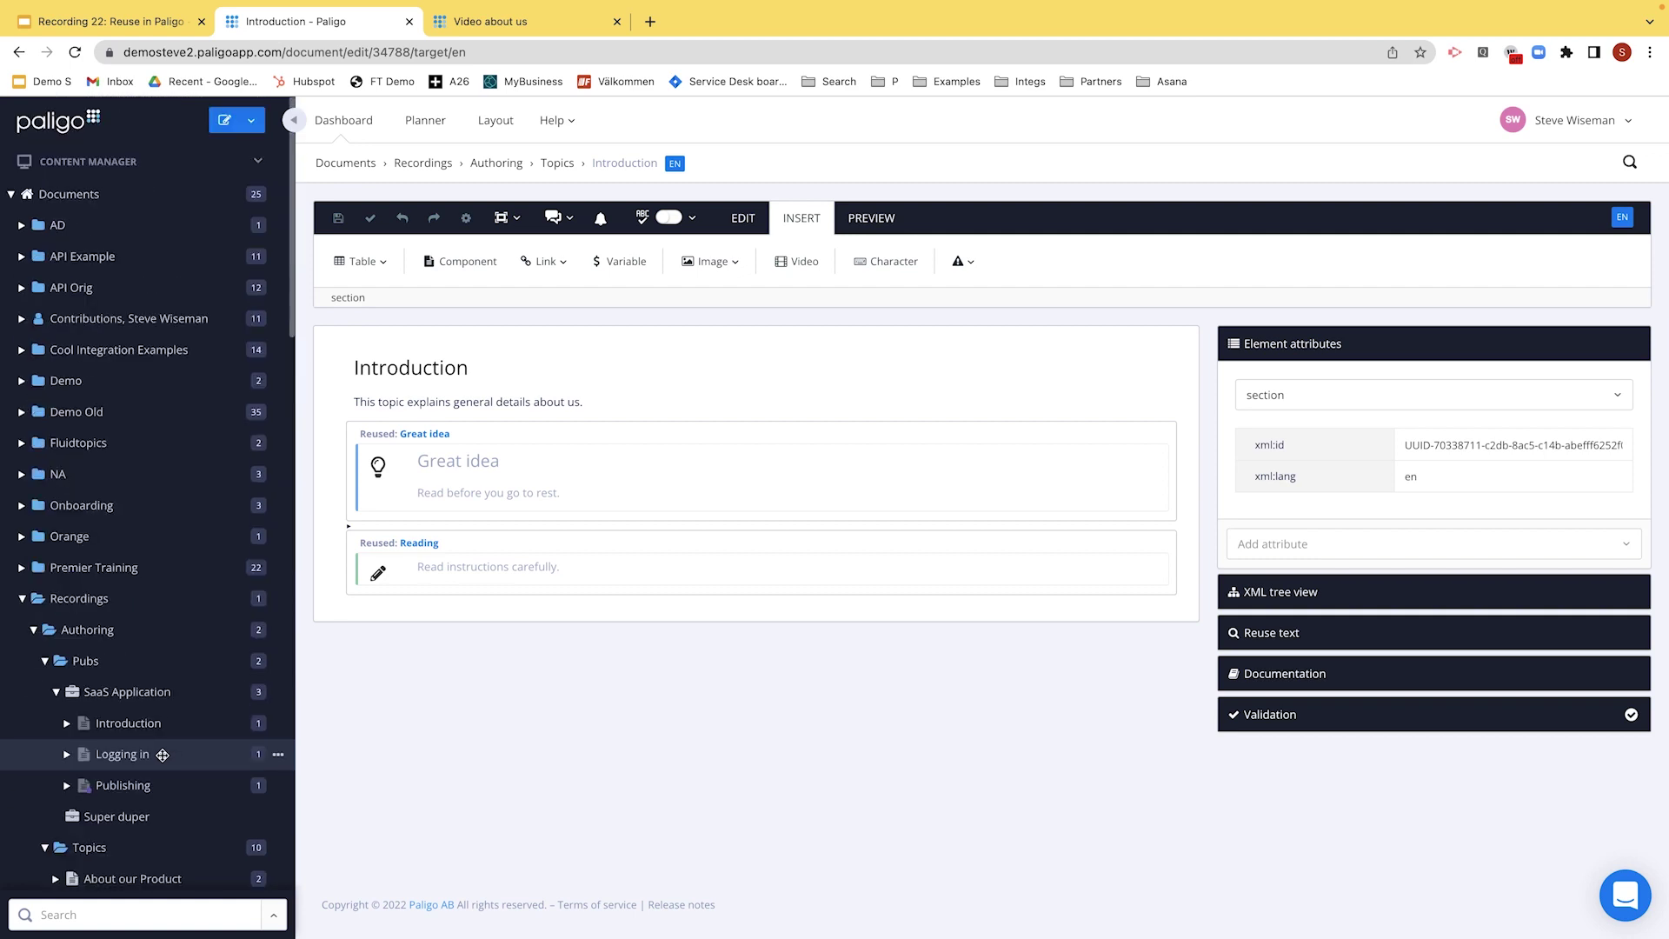
pyautogui.scroll(-15, 162, 754)
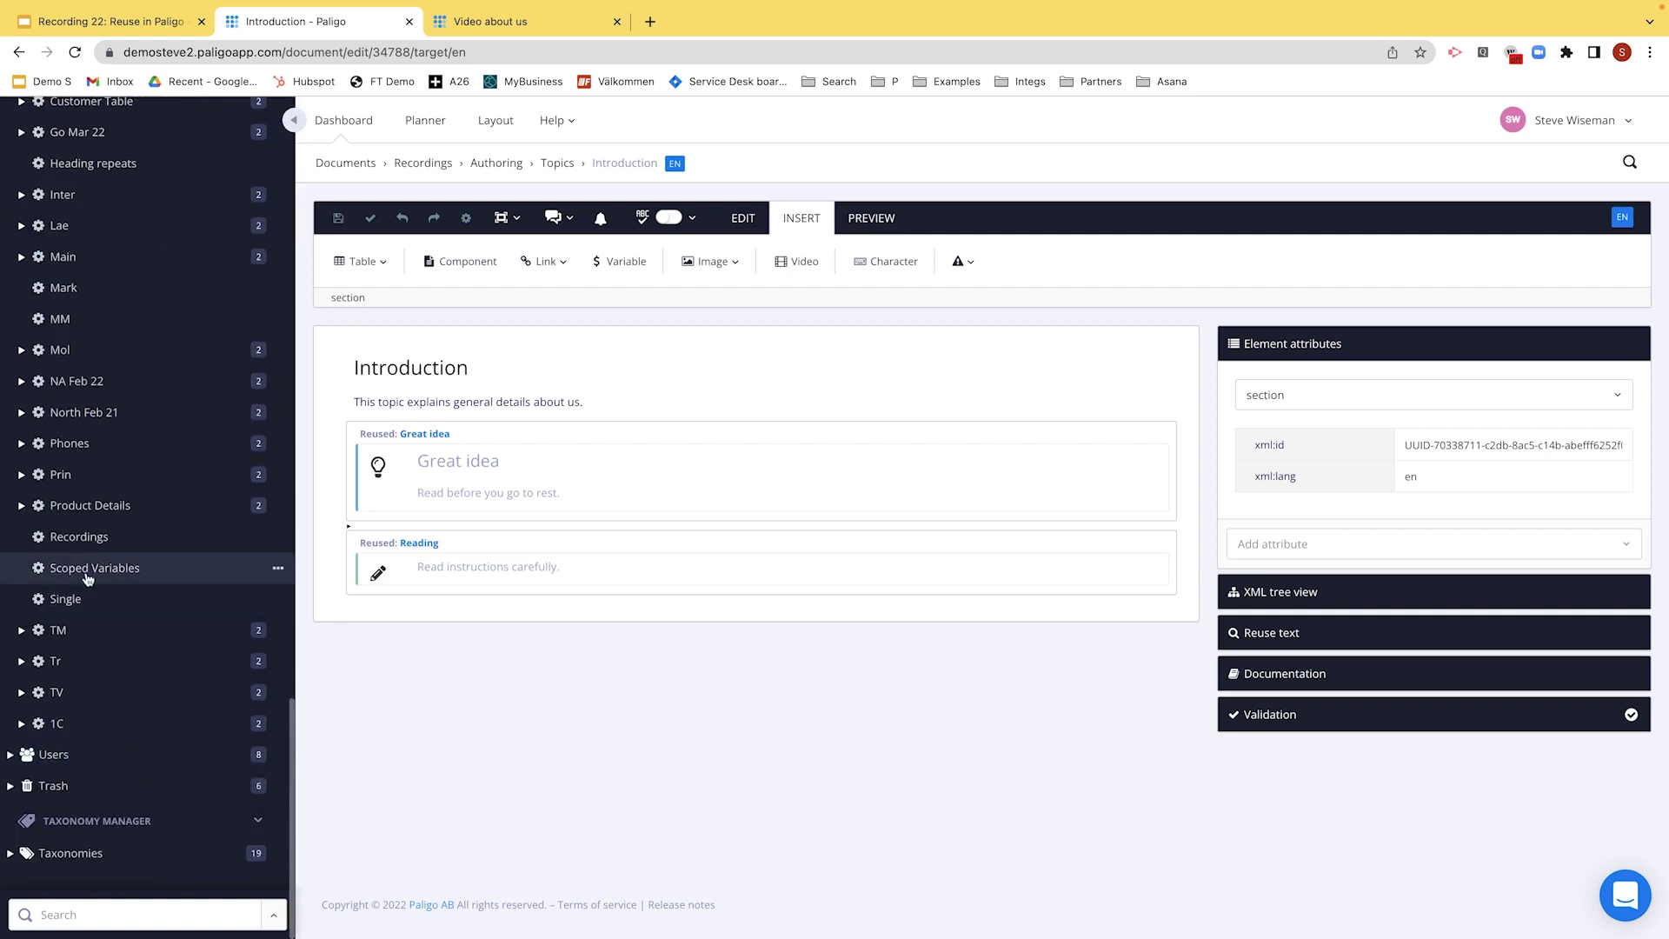
pyautogui.rightClick(80, 536)
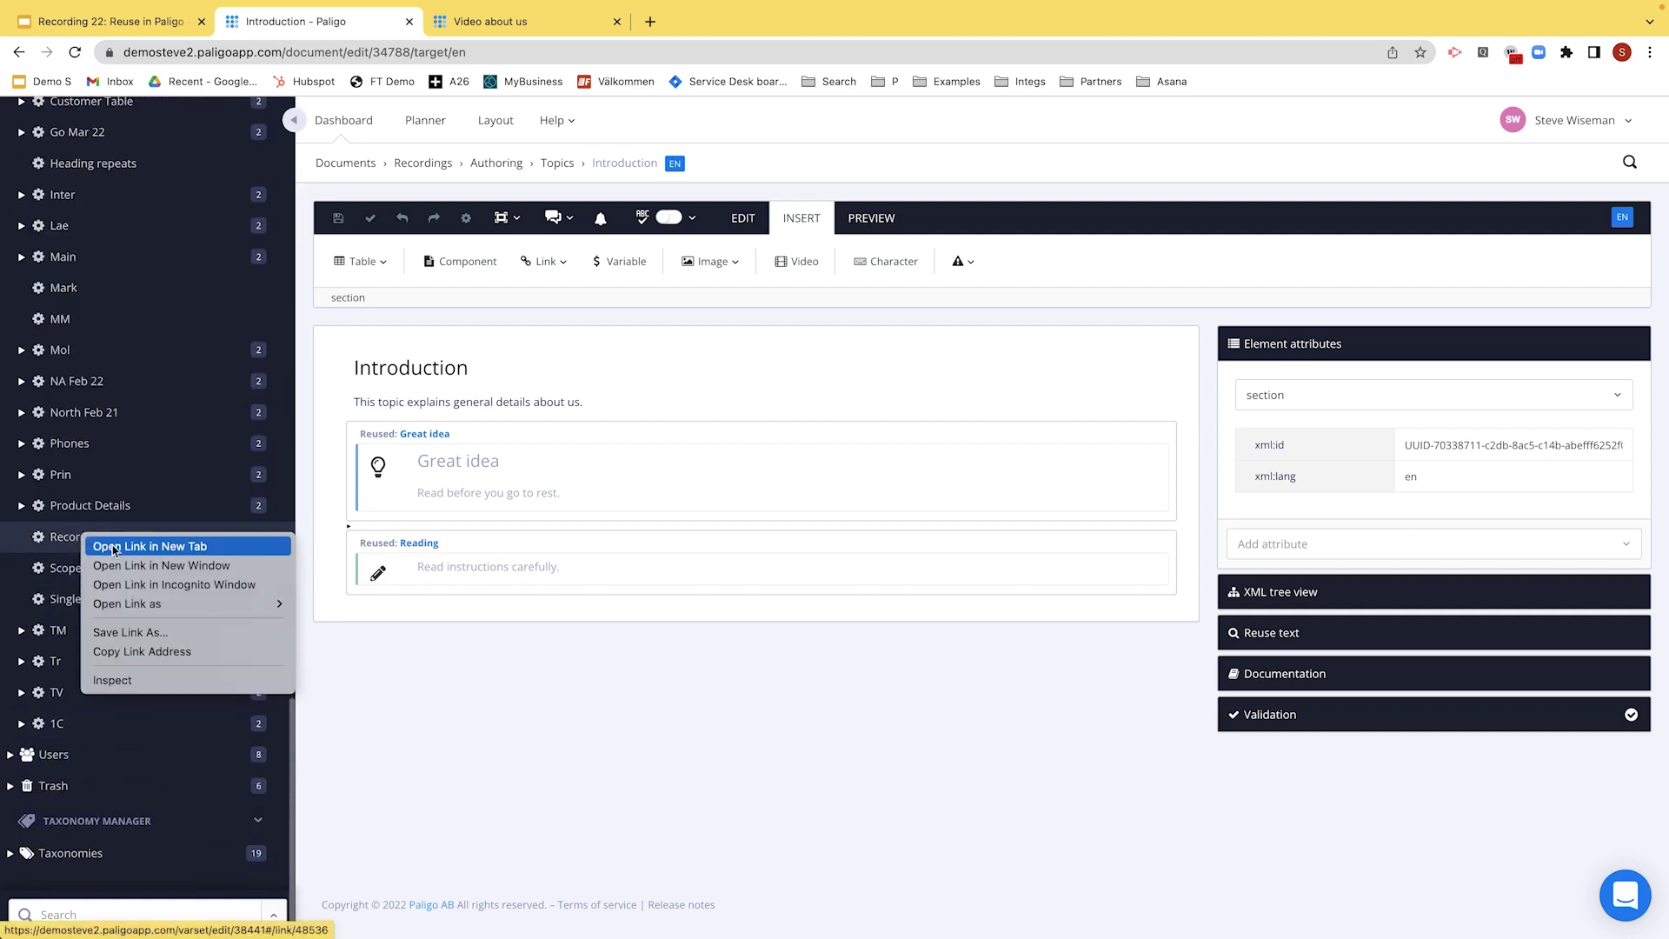
pyautogui.click(113, 548)
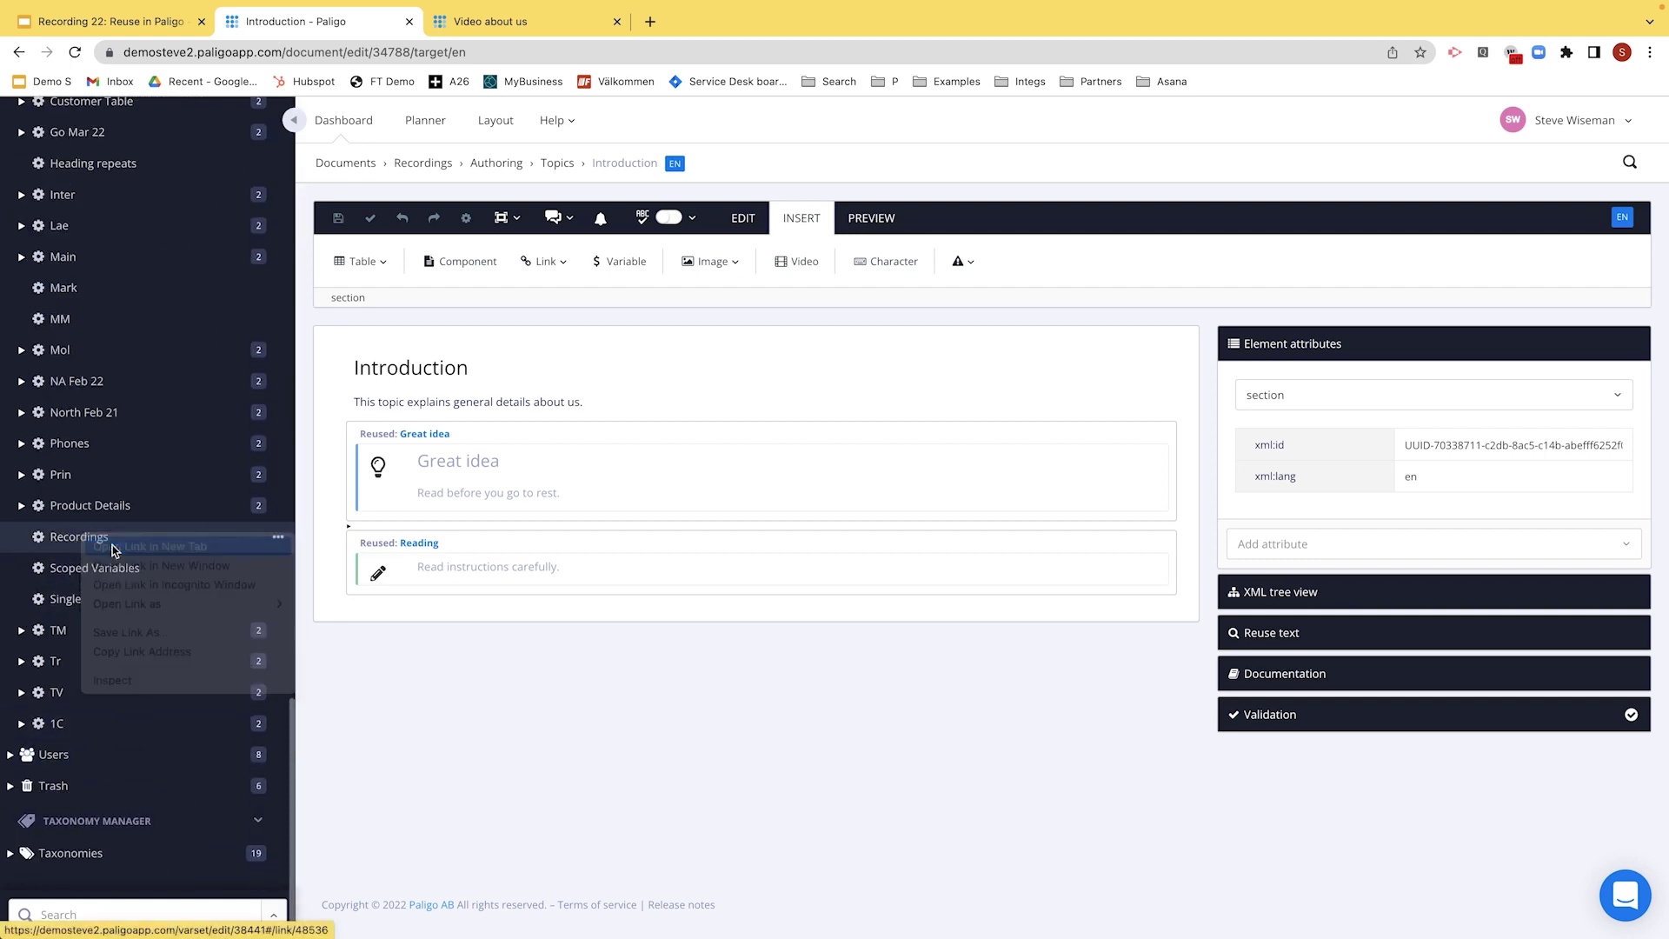
pyautogui.click(617, 22)
pyautogui.click(513, 24)
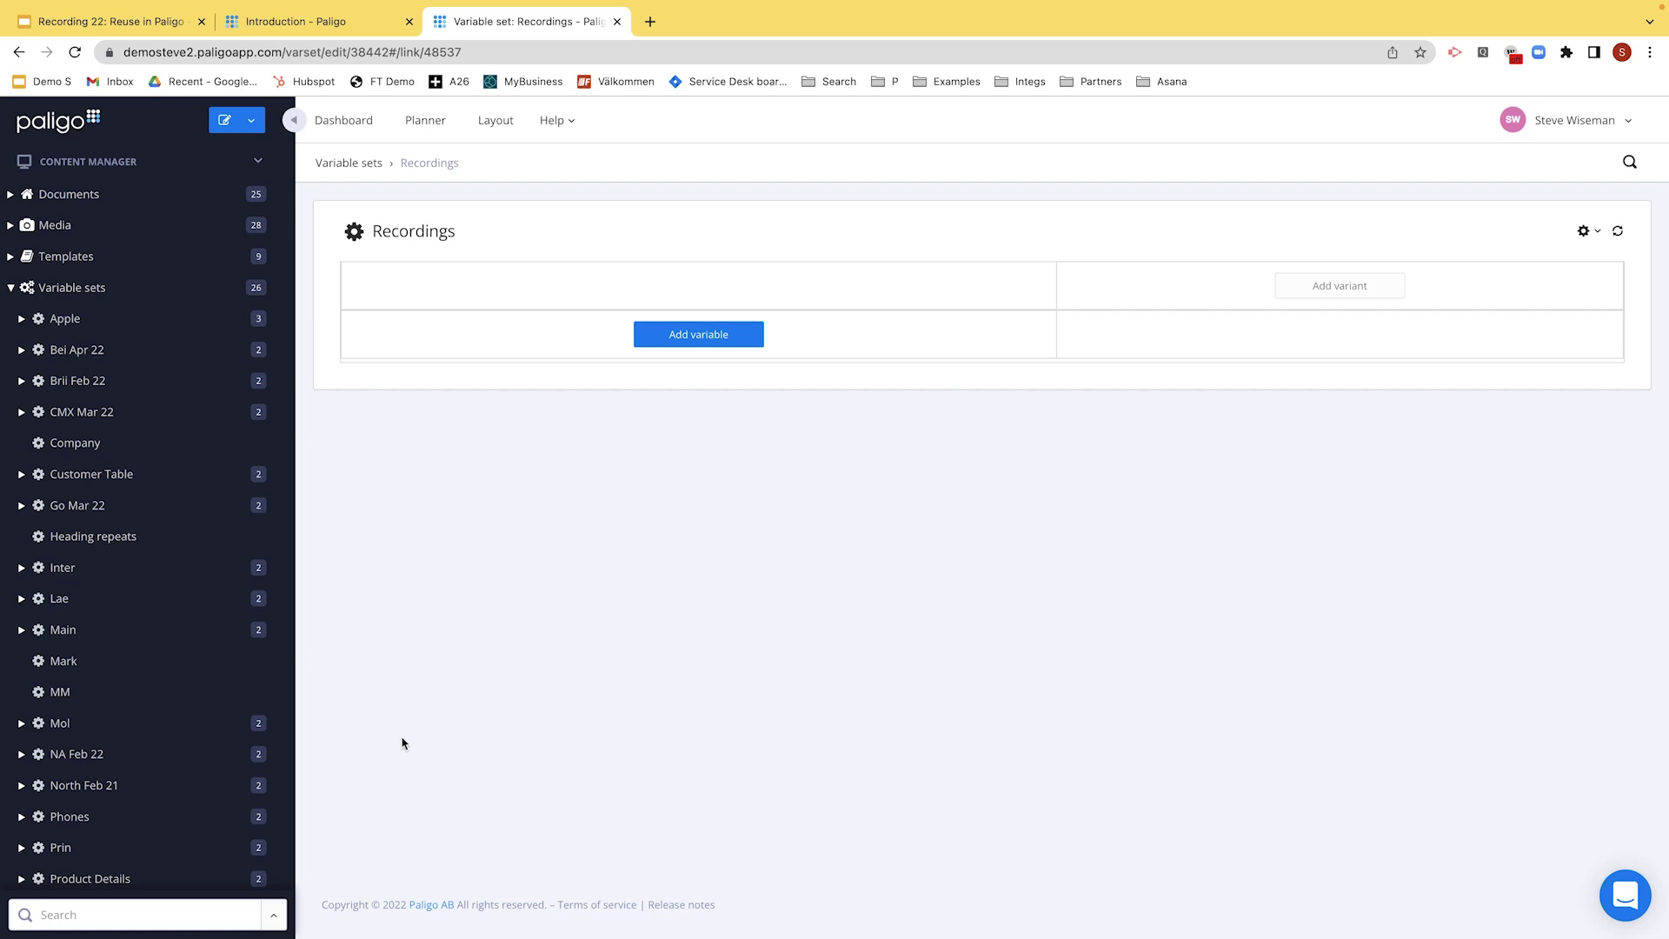
# - Add a text variable named "Product name" to the "Recordings" variable set
pyautogui.click(692, 334)
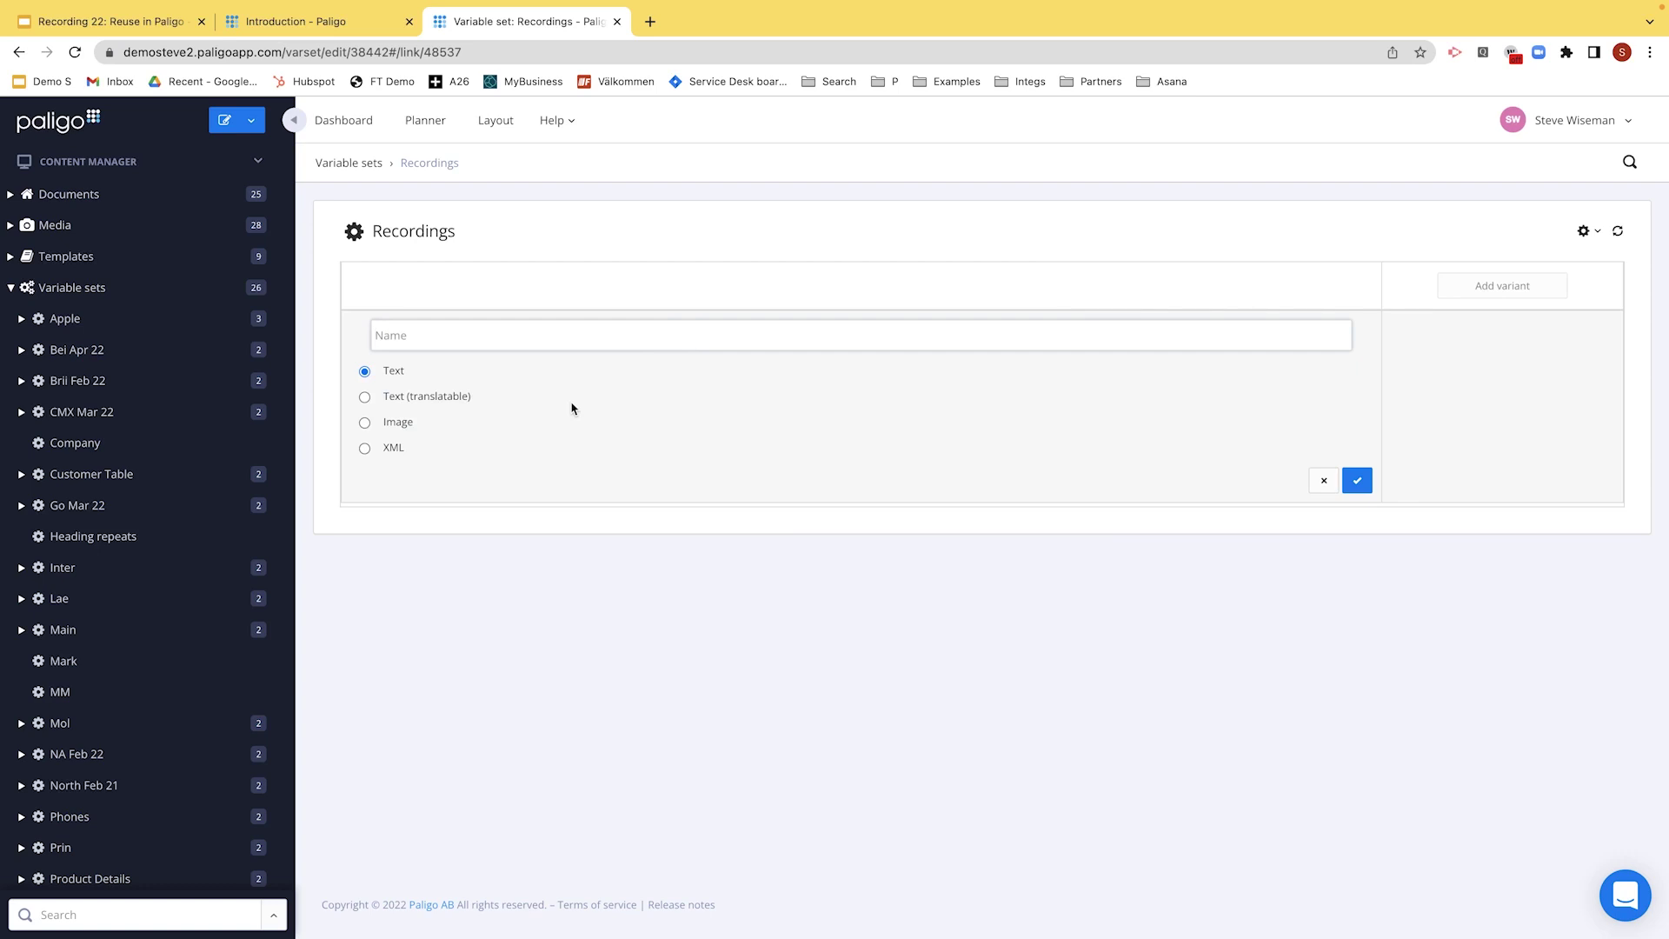
pyautogui.click(1587, 231)
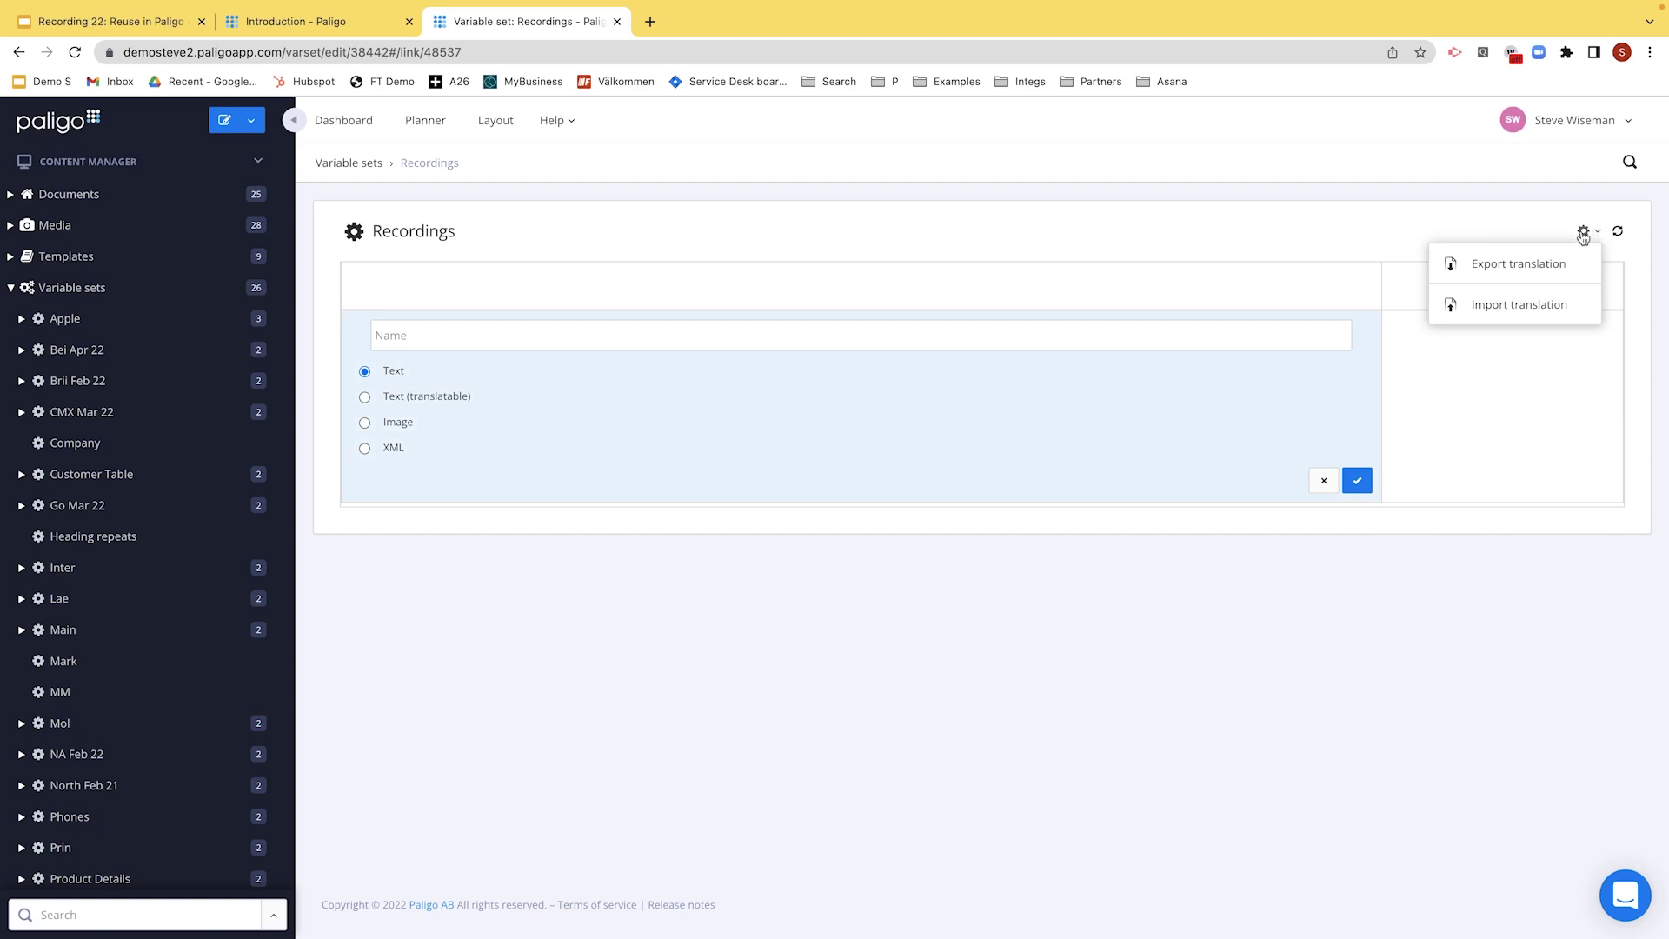
pyautogui.click(1504, 216)
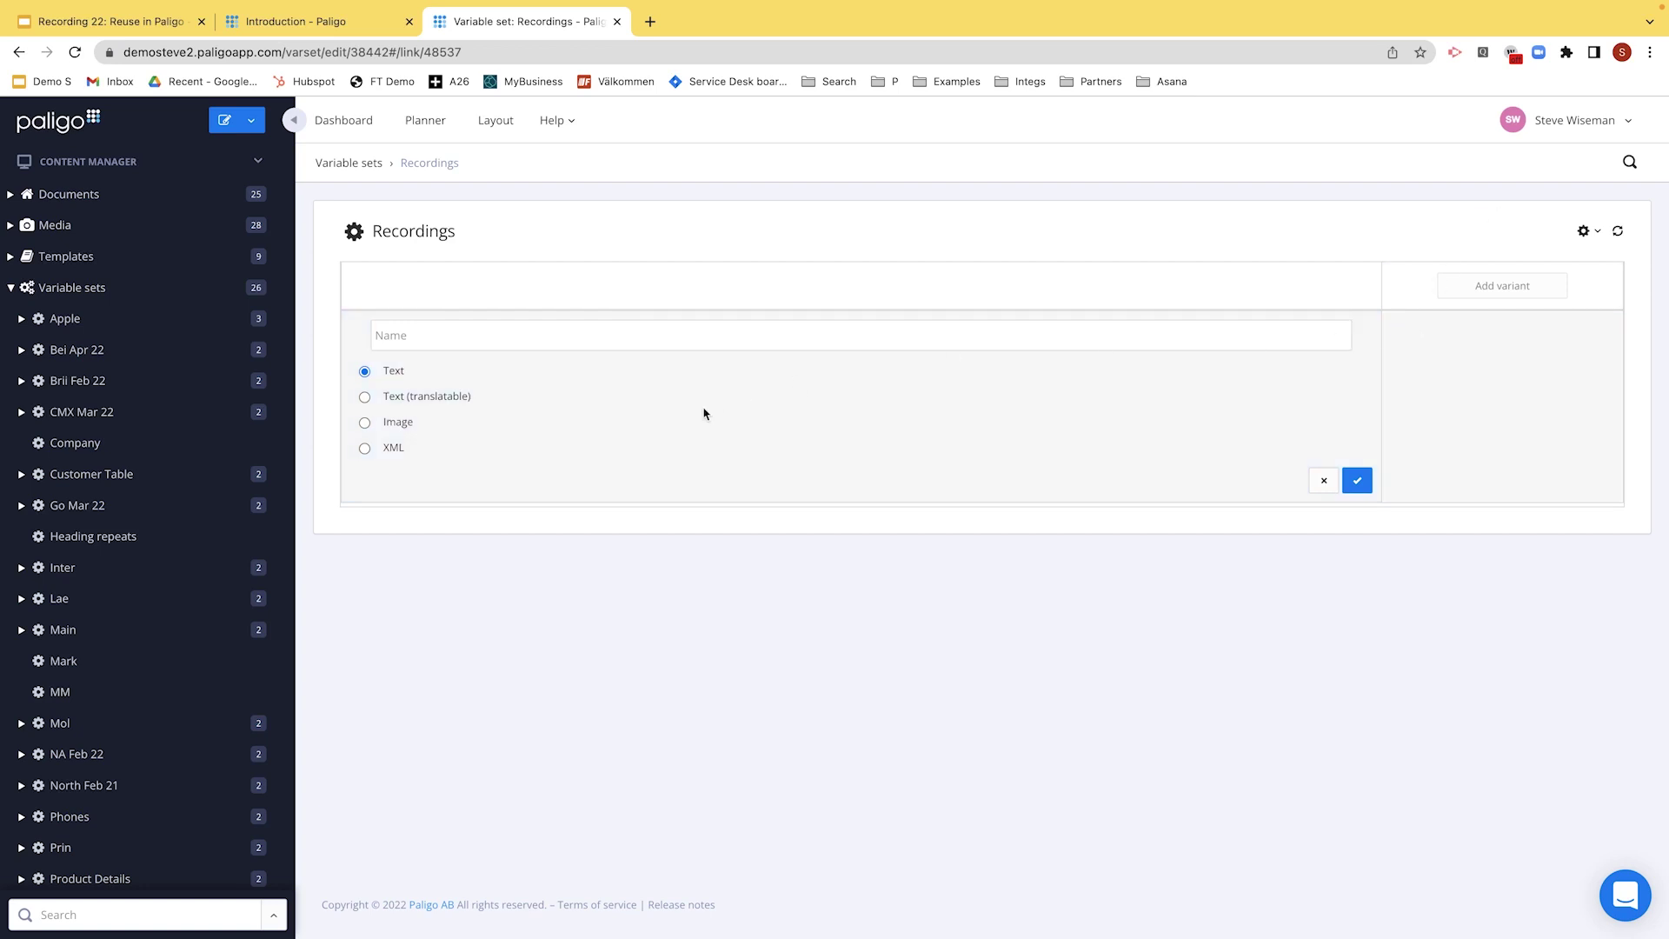
pyautogui.click(397, 327)
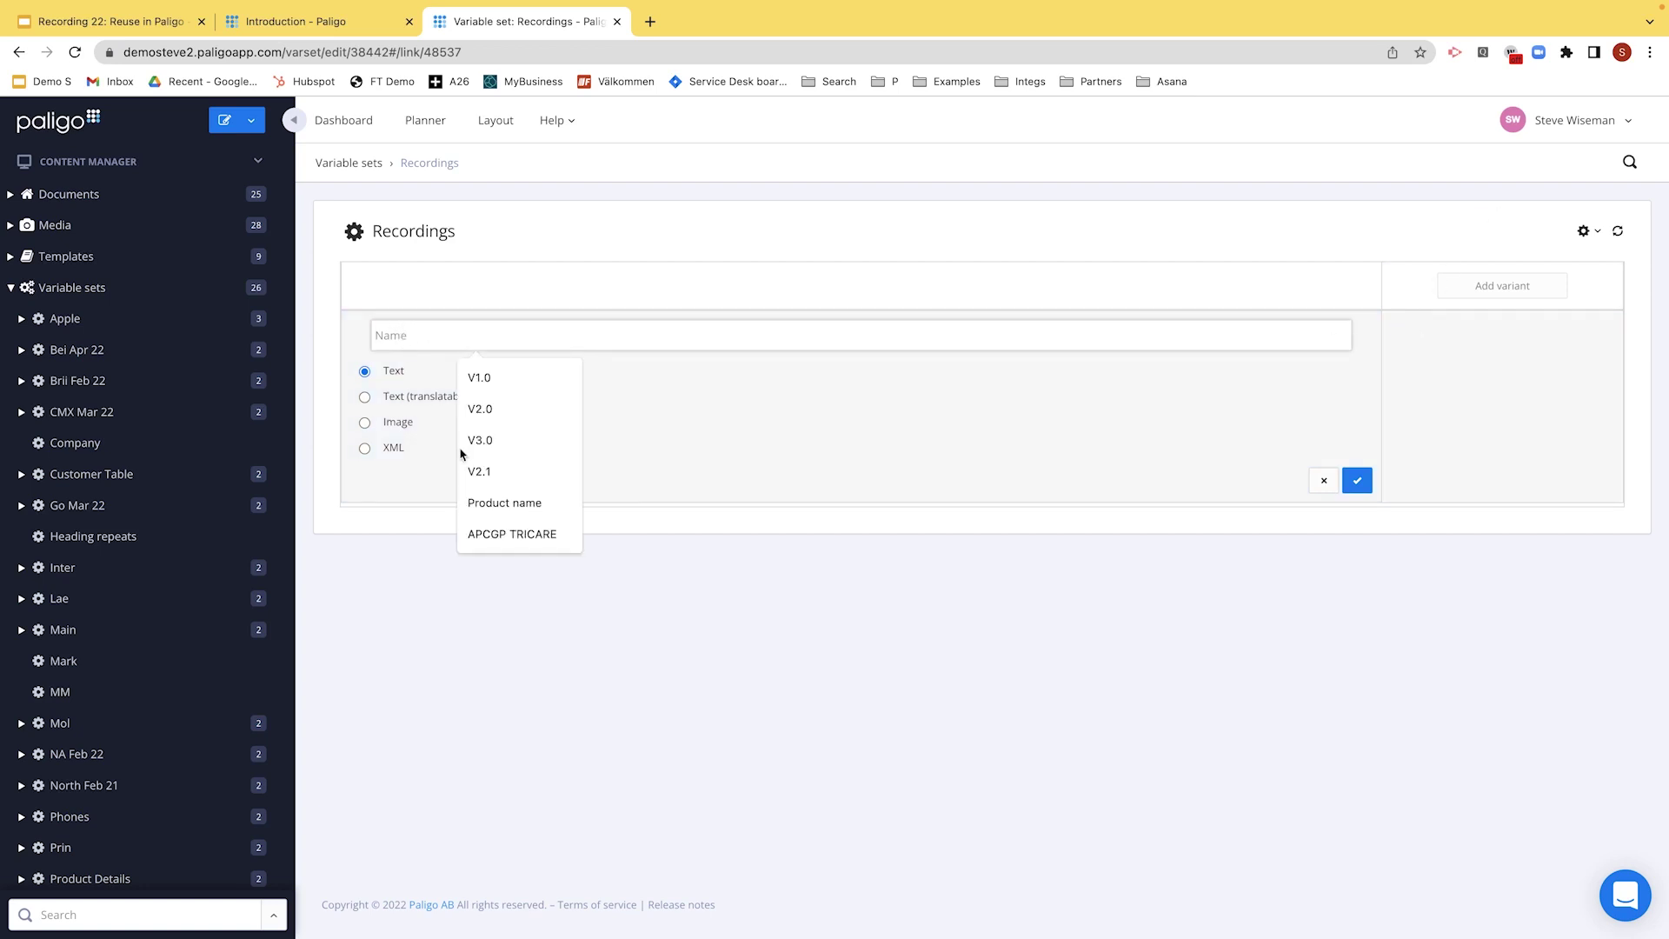
pyautogui.click(508, 509)
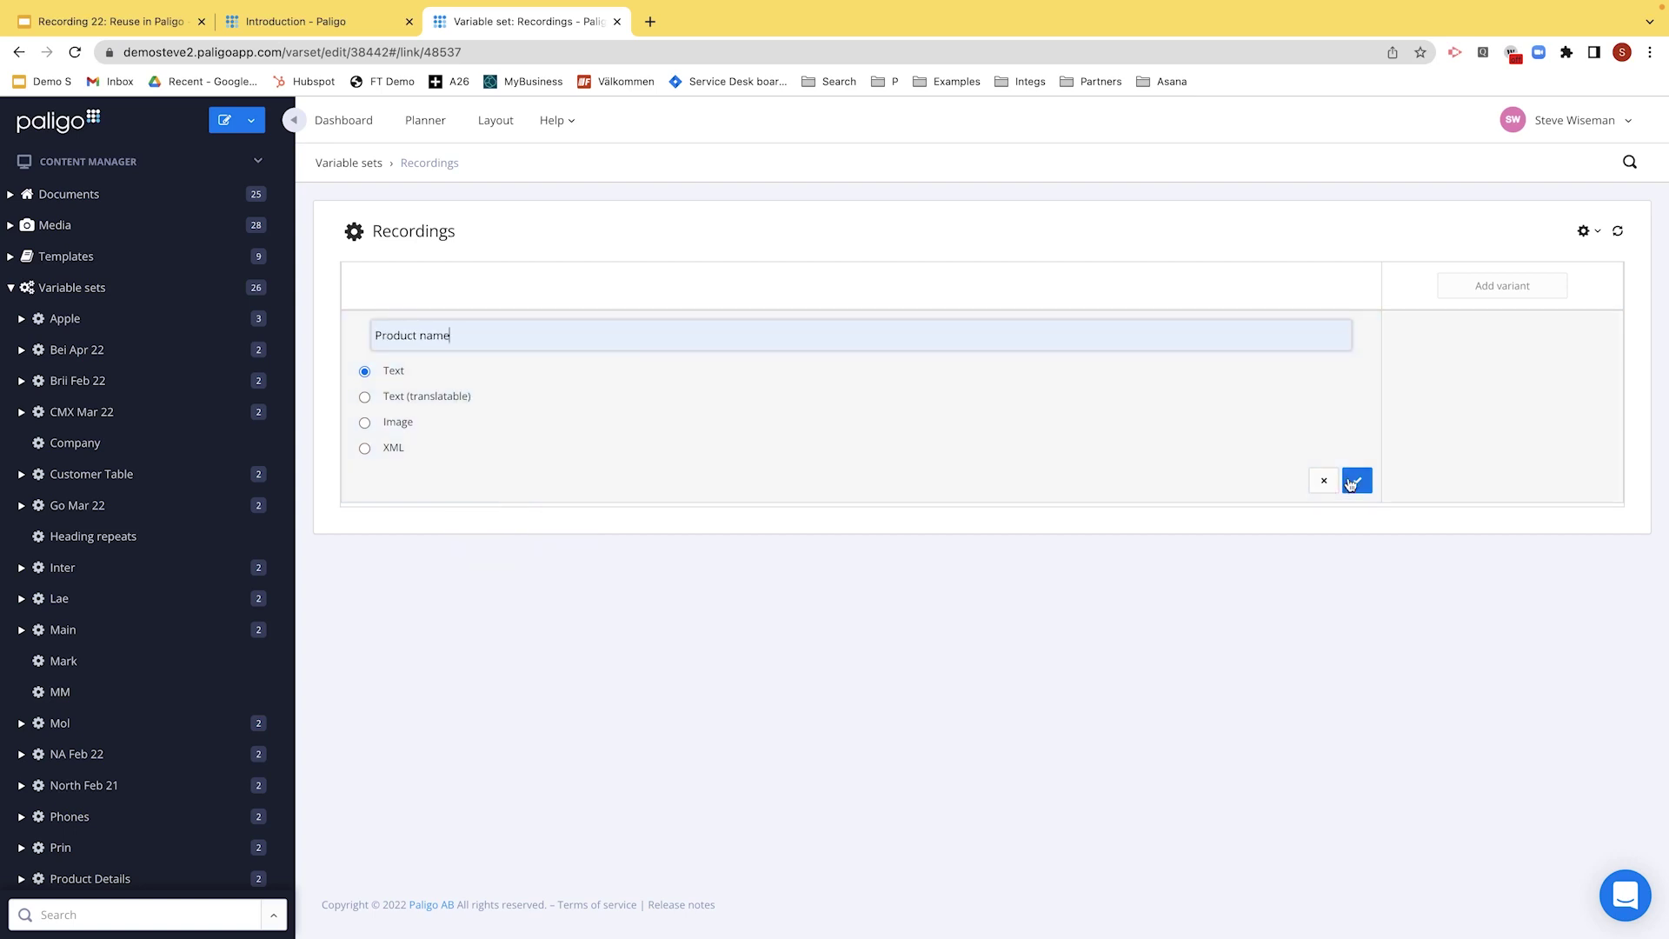
pyautogui.click(1355, 479)
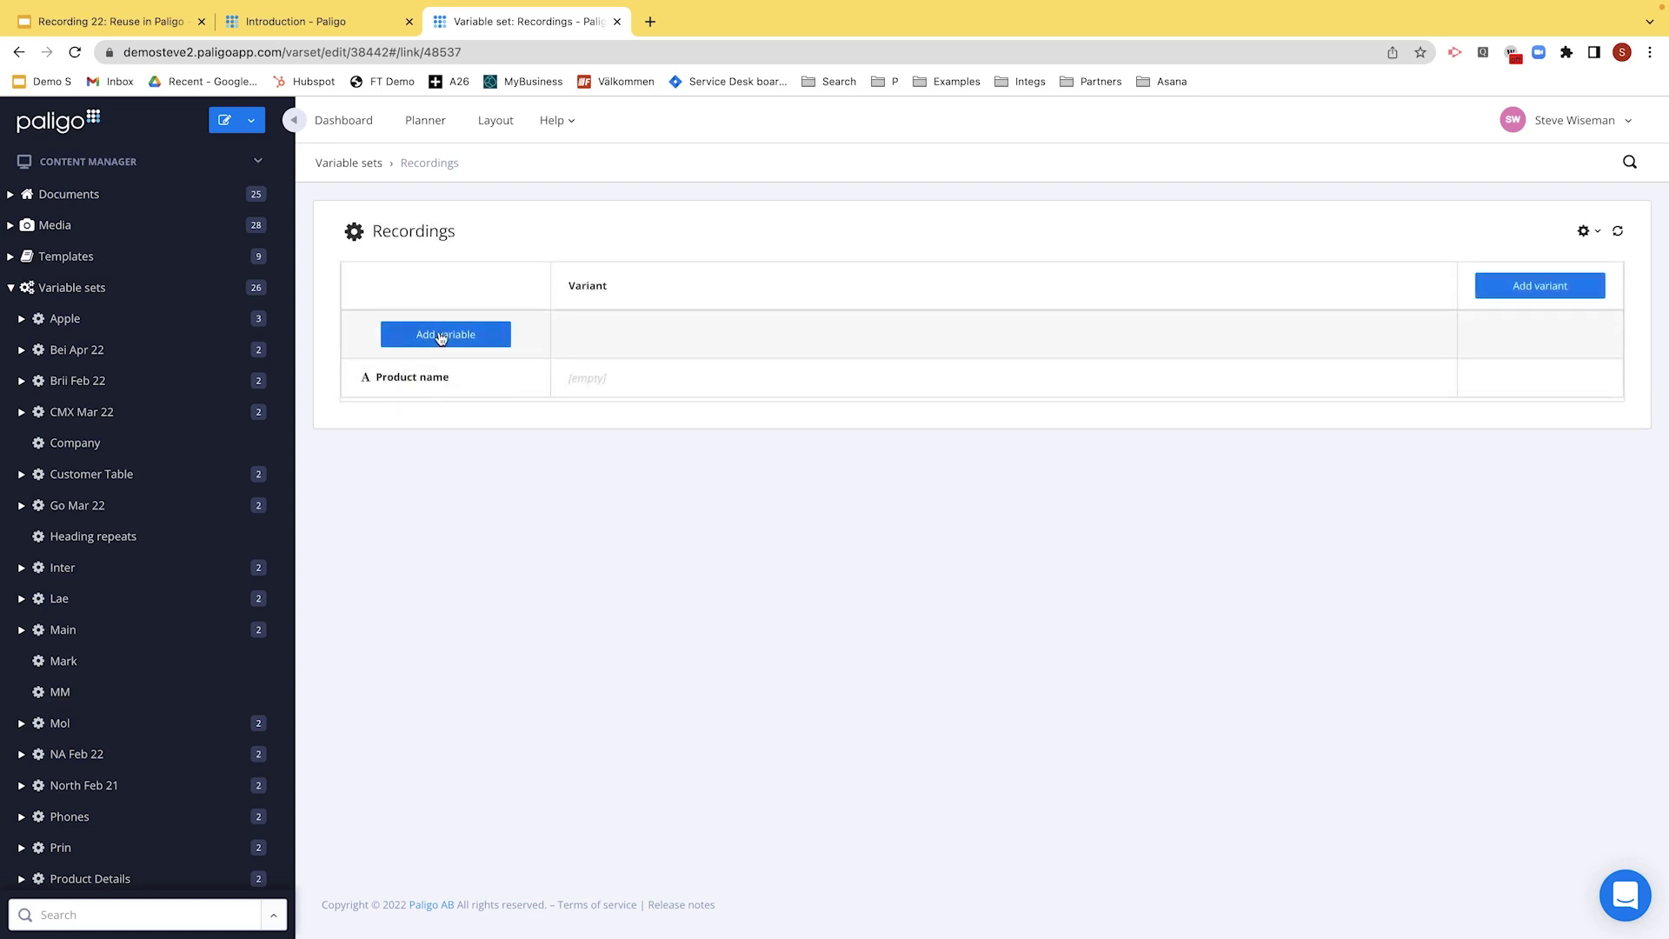
# - Add an image variable named "Product image" to the "Recordings" variable set
pyautogui.click(445, 335)
pyautogui.click(395, 426)
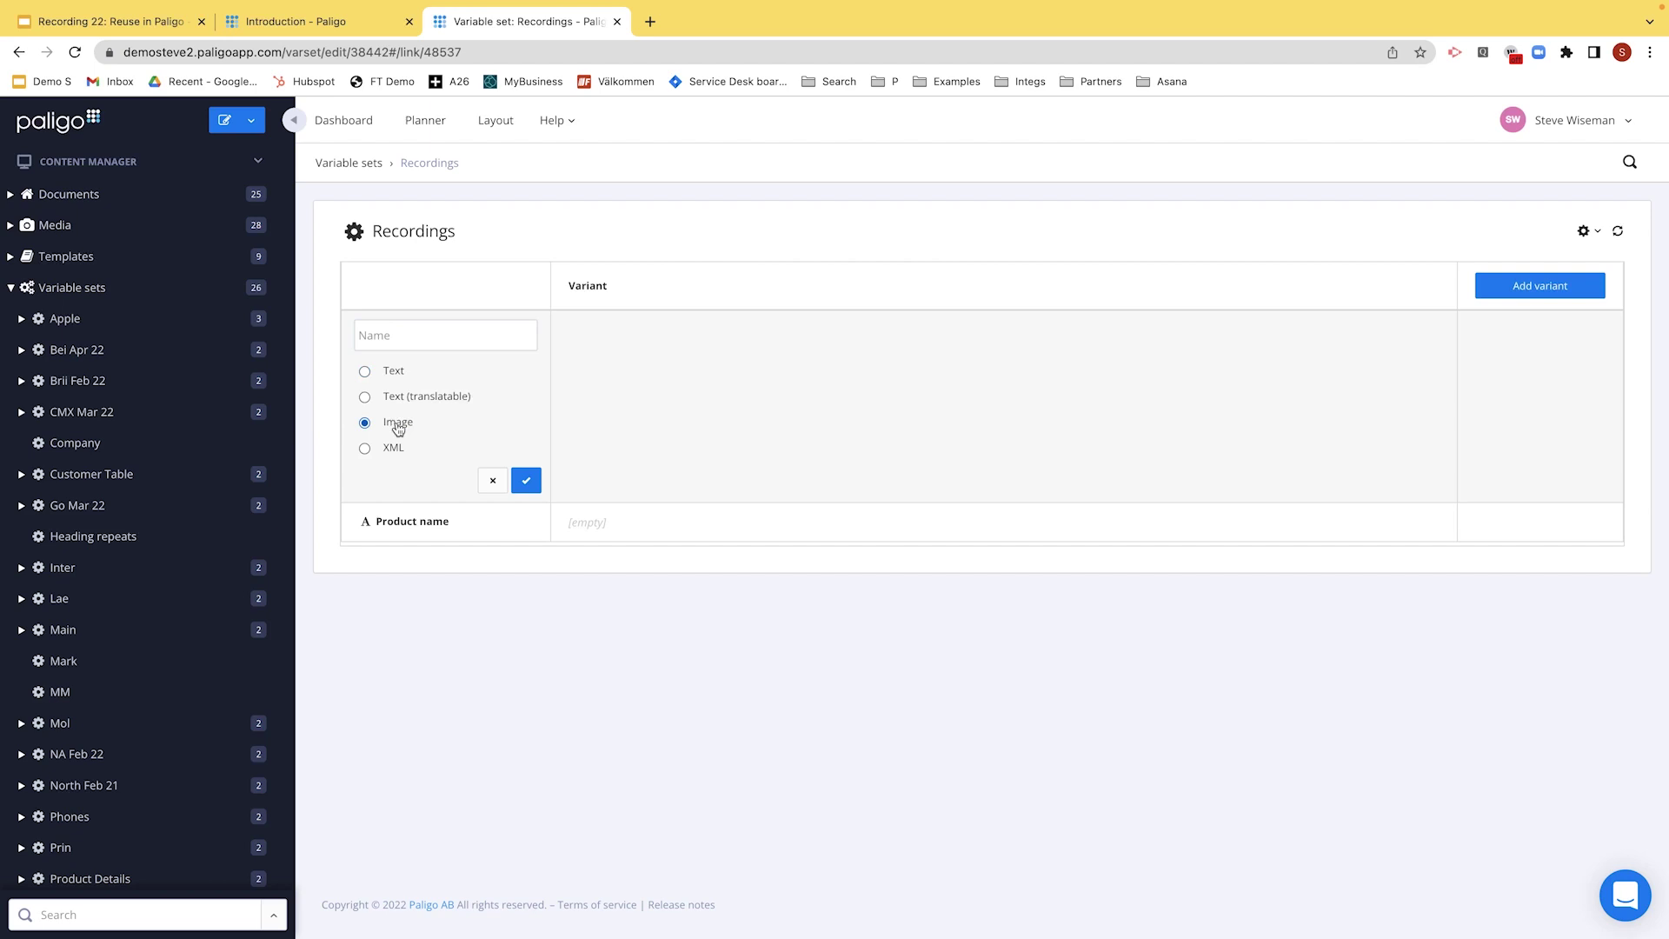
pyautogui.click(393, 341)
pyautogui.write('Product image')
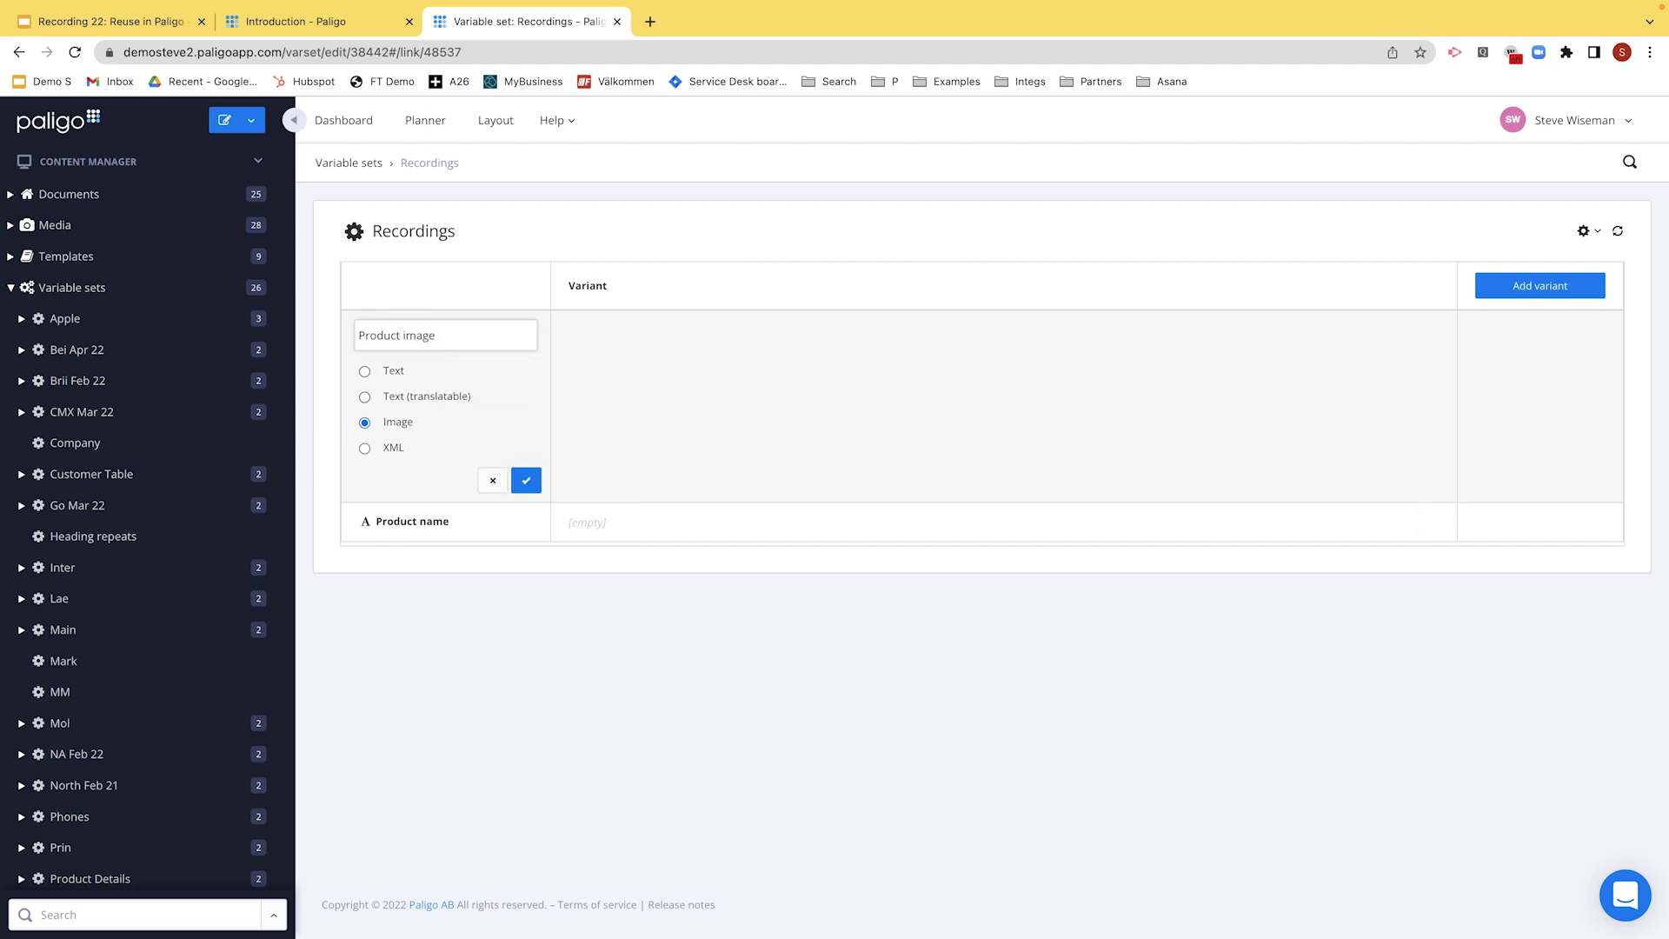
pyautogui.press('Return')
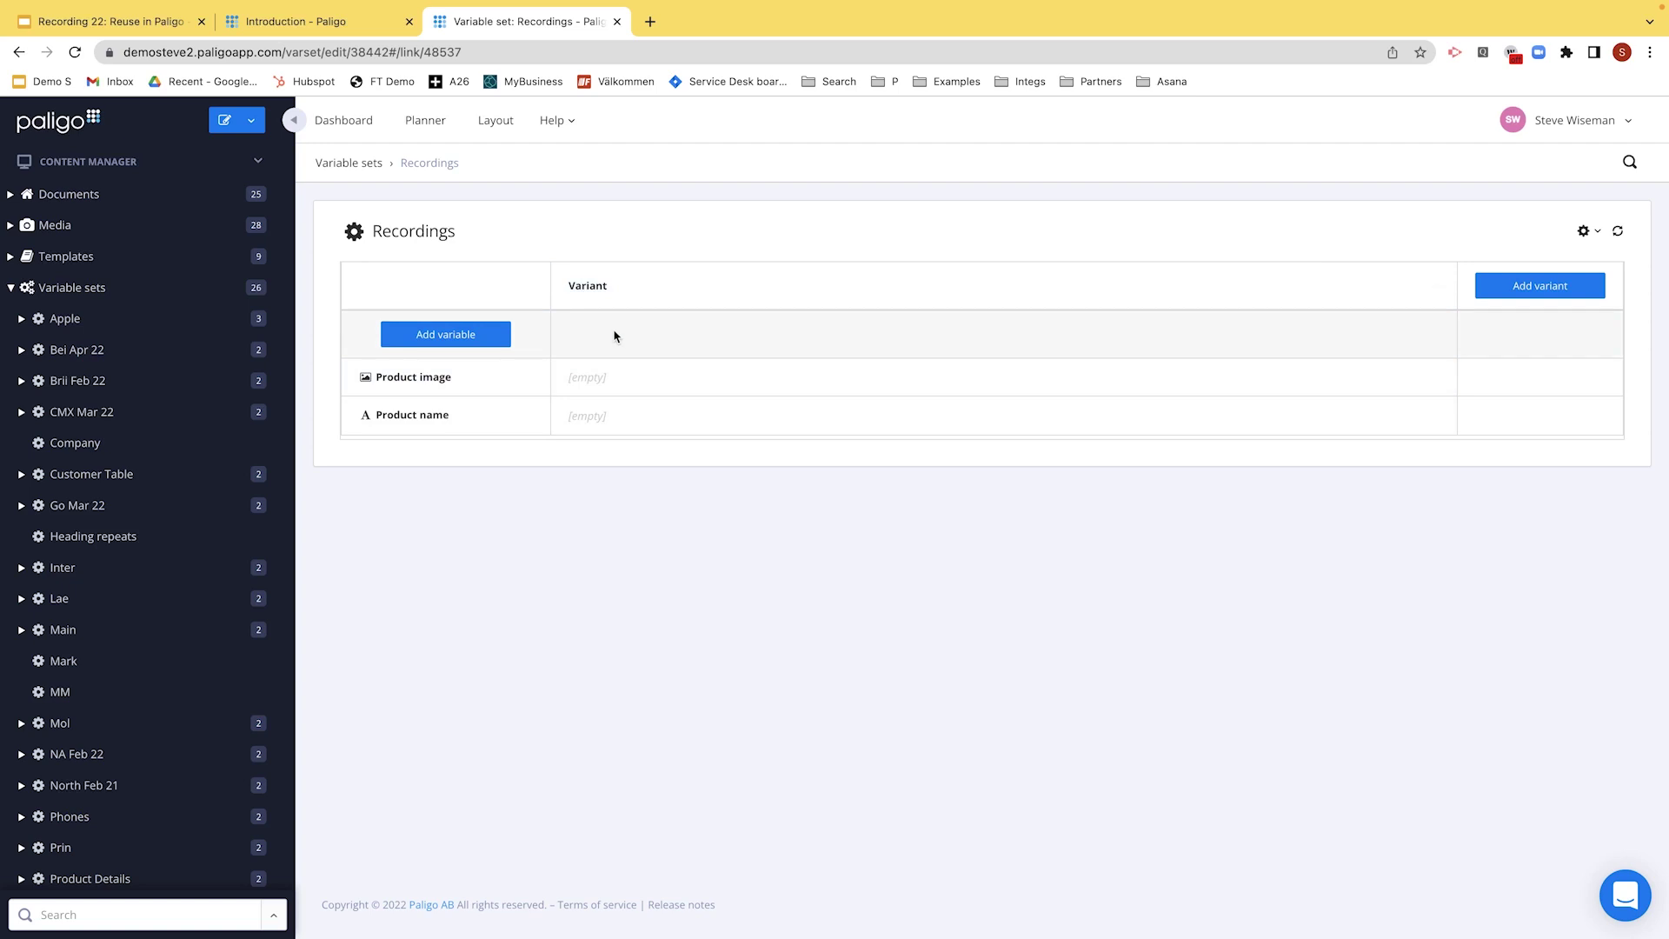
# - Rename the existing variant of the "Recordings" variable set to "Product A"
pyautogui.click(599, 290)
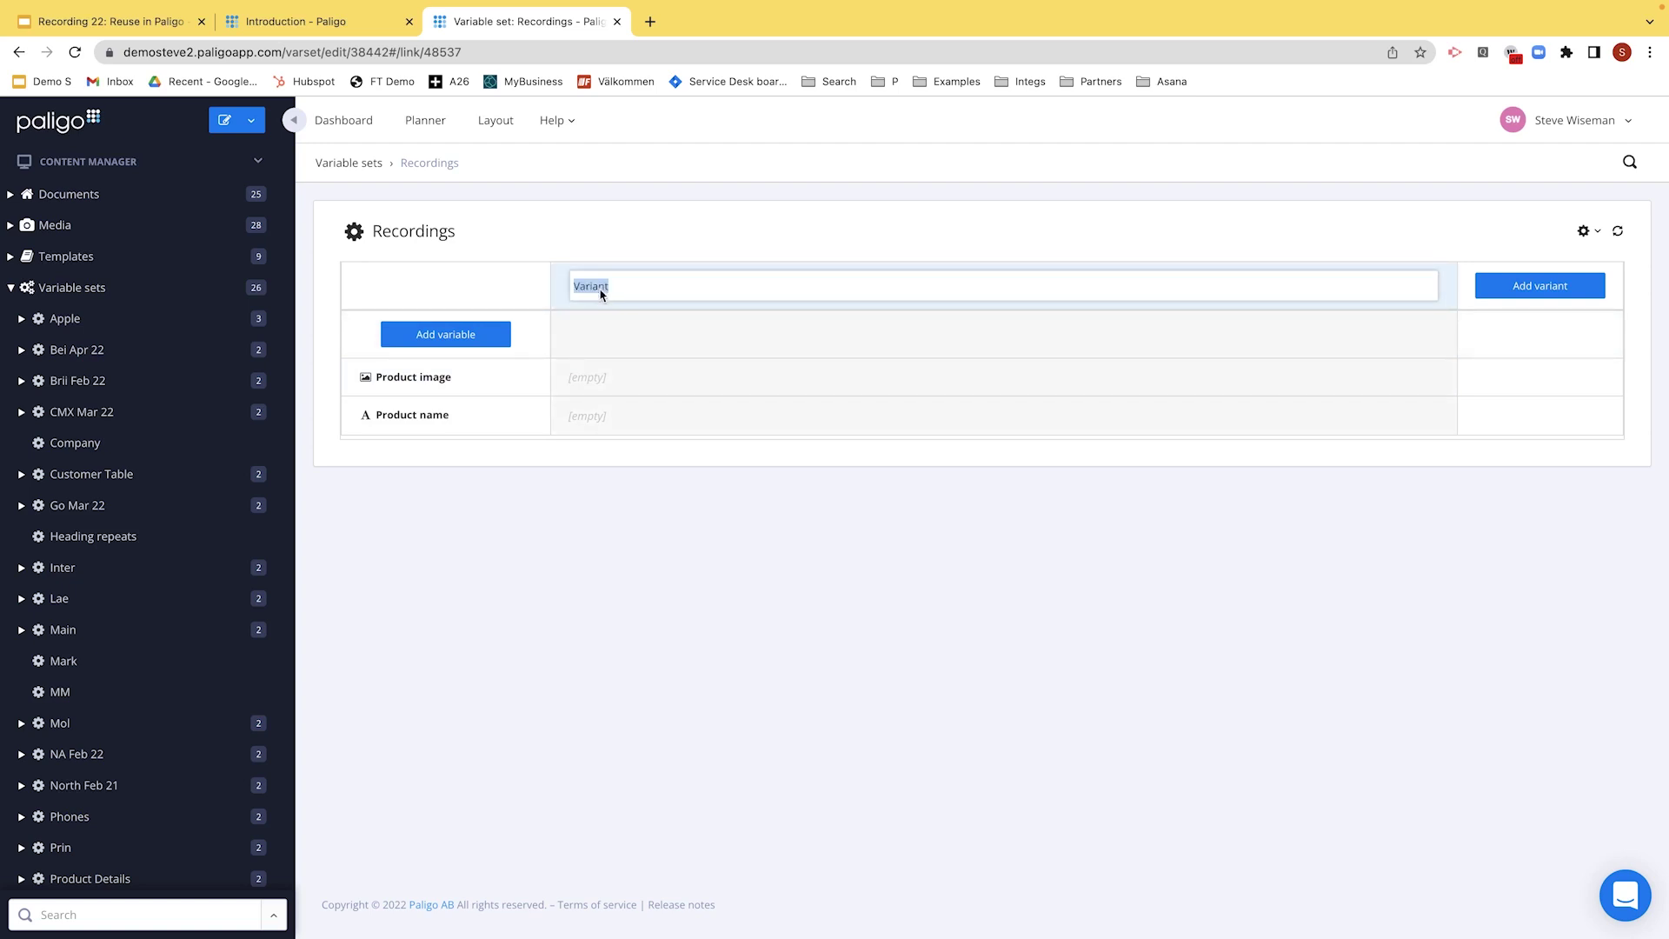
pyautogui.write('Product A')
pyautogui.press('Return')
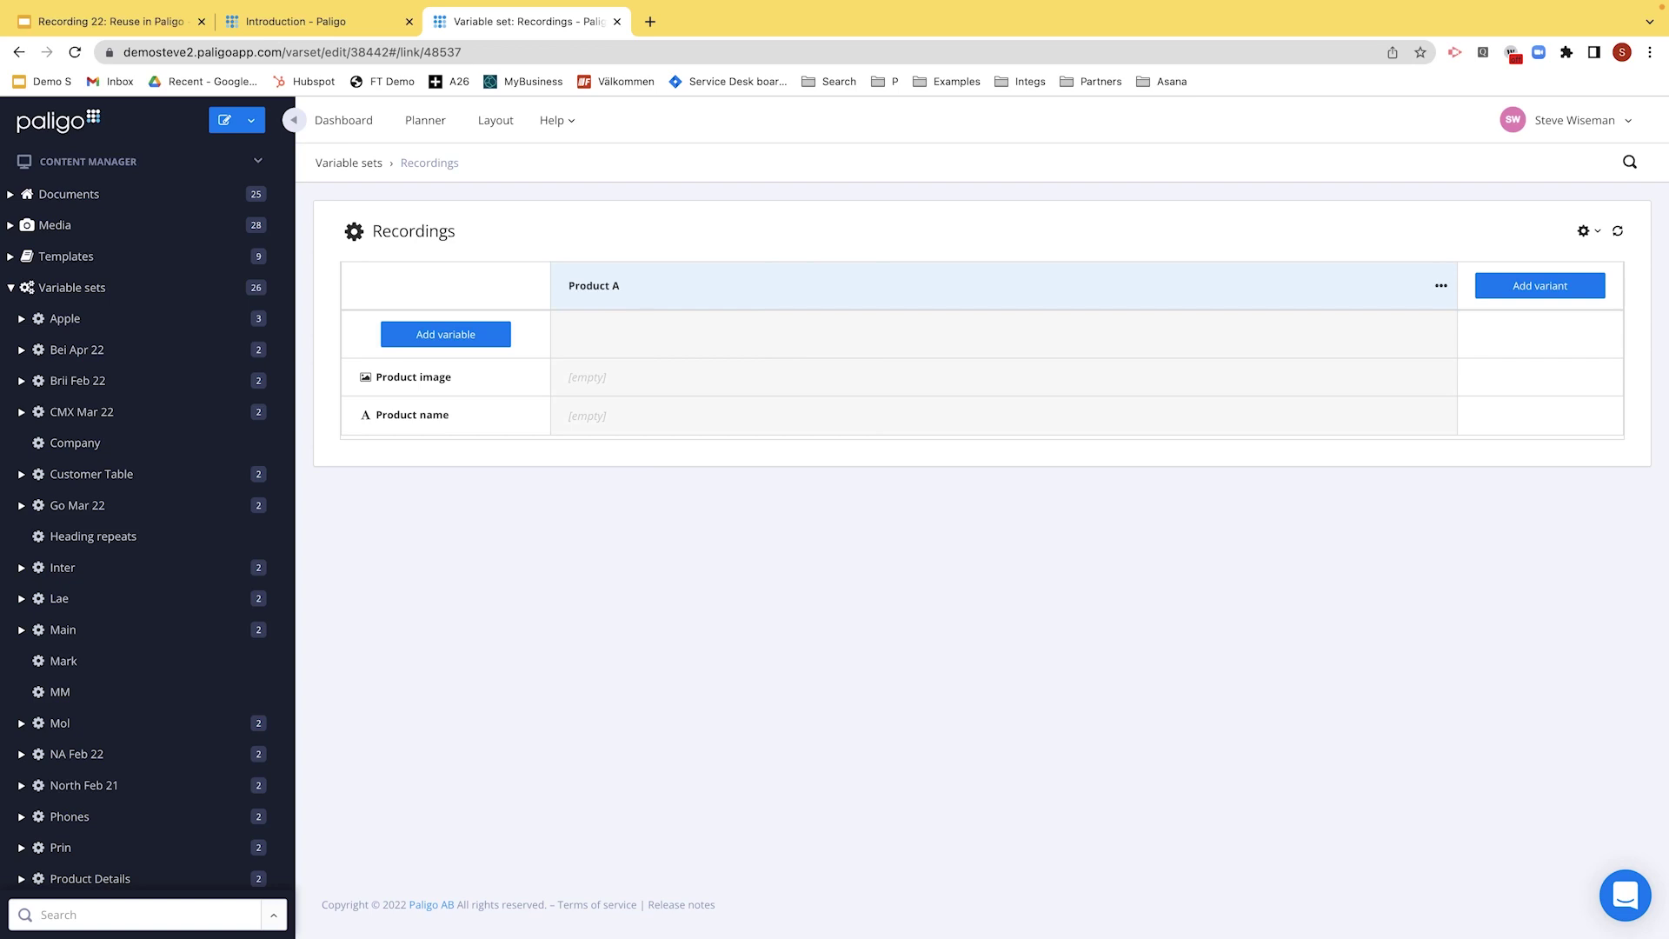
# - Add a second variant named "Another Product" to the "Recordings" variable set
pyautogui.click(1547, 290)
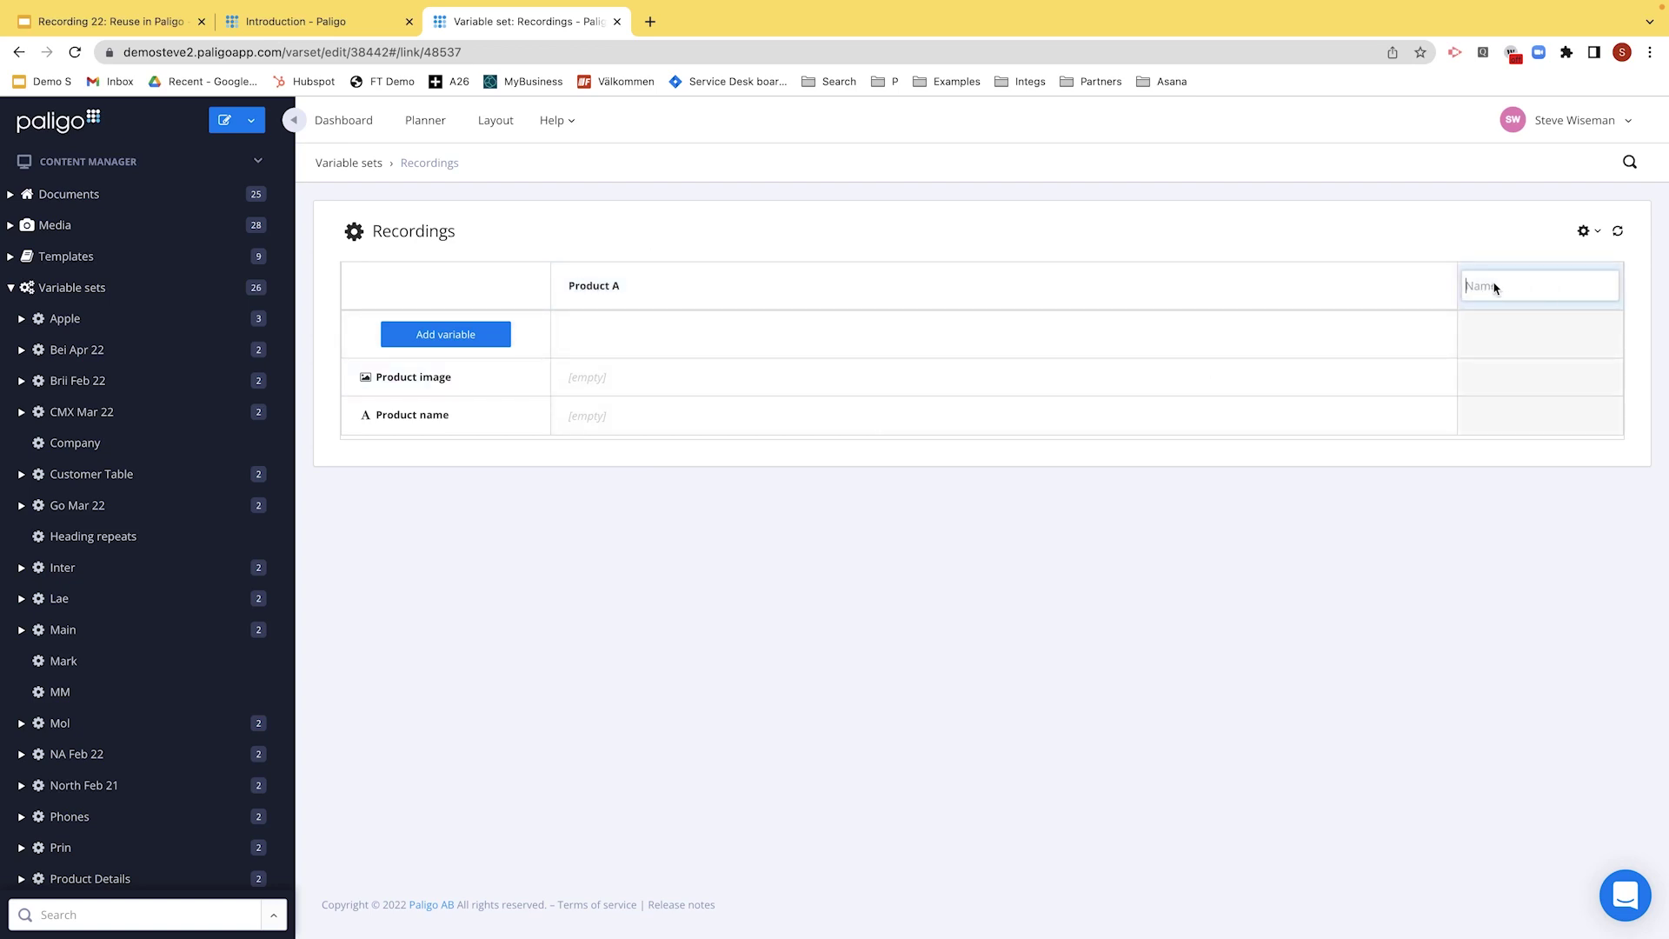
pyautogui.write('Another Produyct')
pyautogui.press('BackSpace')
pyautogui.press('BackSpace')
pyautogui.write('ct')
pyautogui.press('Return')
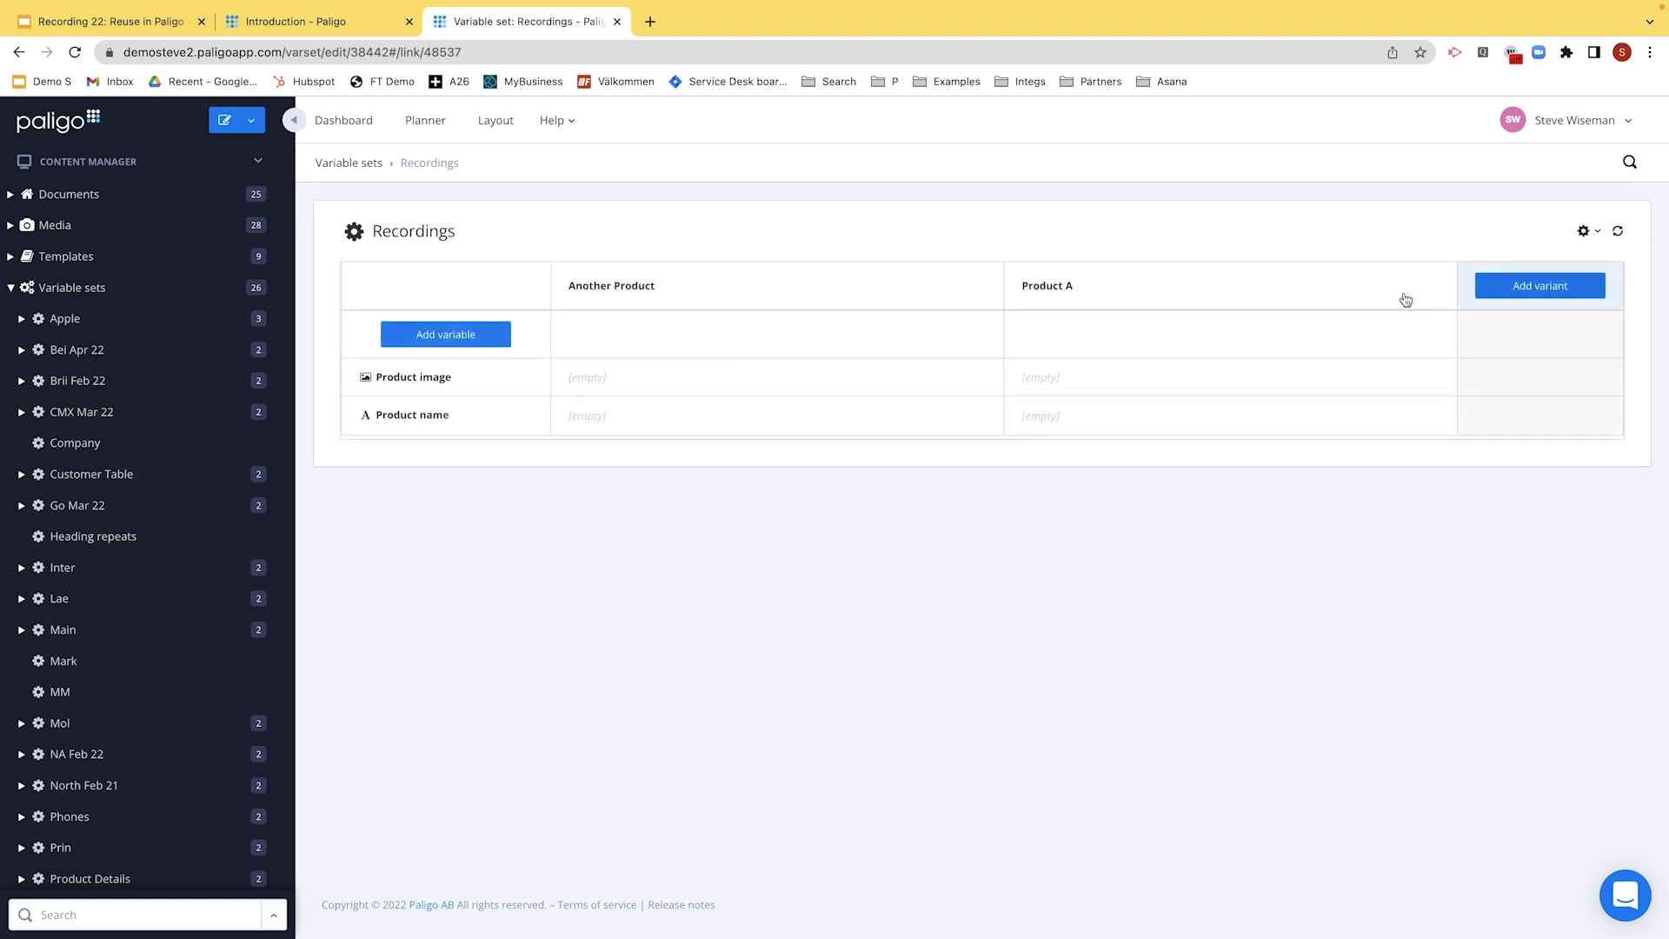
# - Set the "Product name" variable to "Another Product" for the Another Product variant and "Product A" for the Product A variant
pyautogui.click(604, 427)
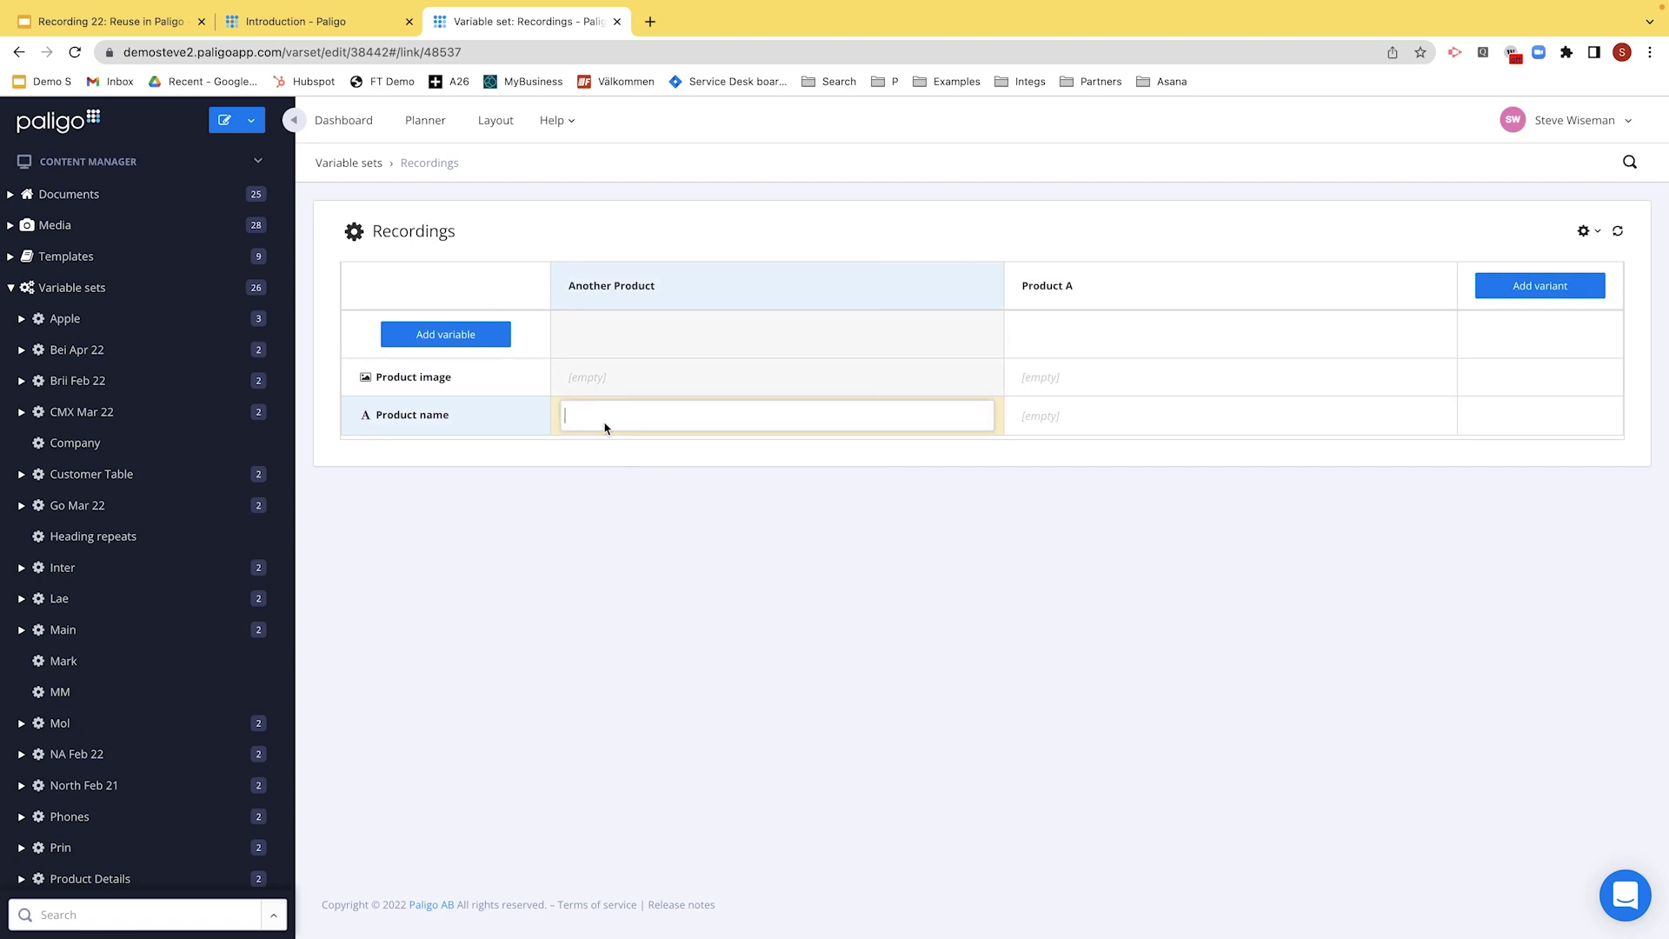
pyautogui.write('Another Product')
pyautogui.press('Return')
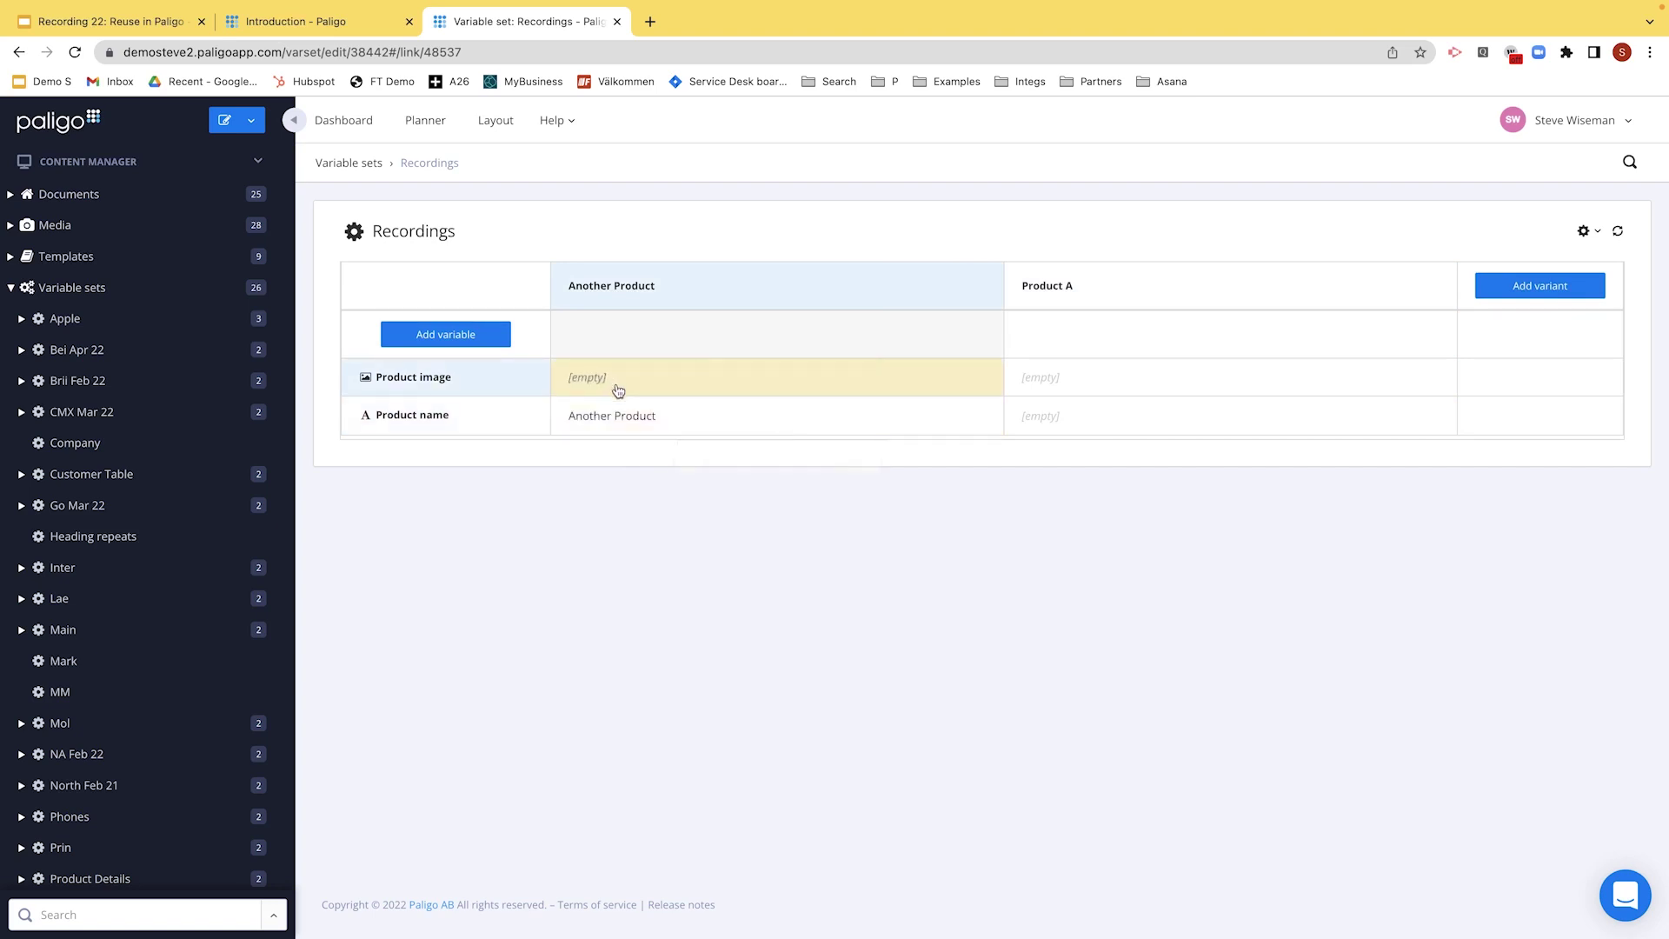
pyautogui.click(1063, 417)
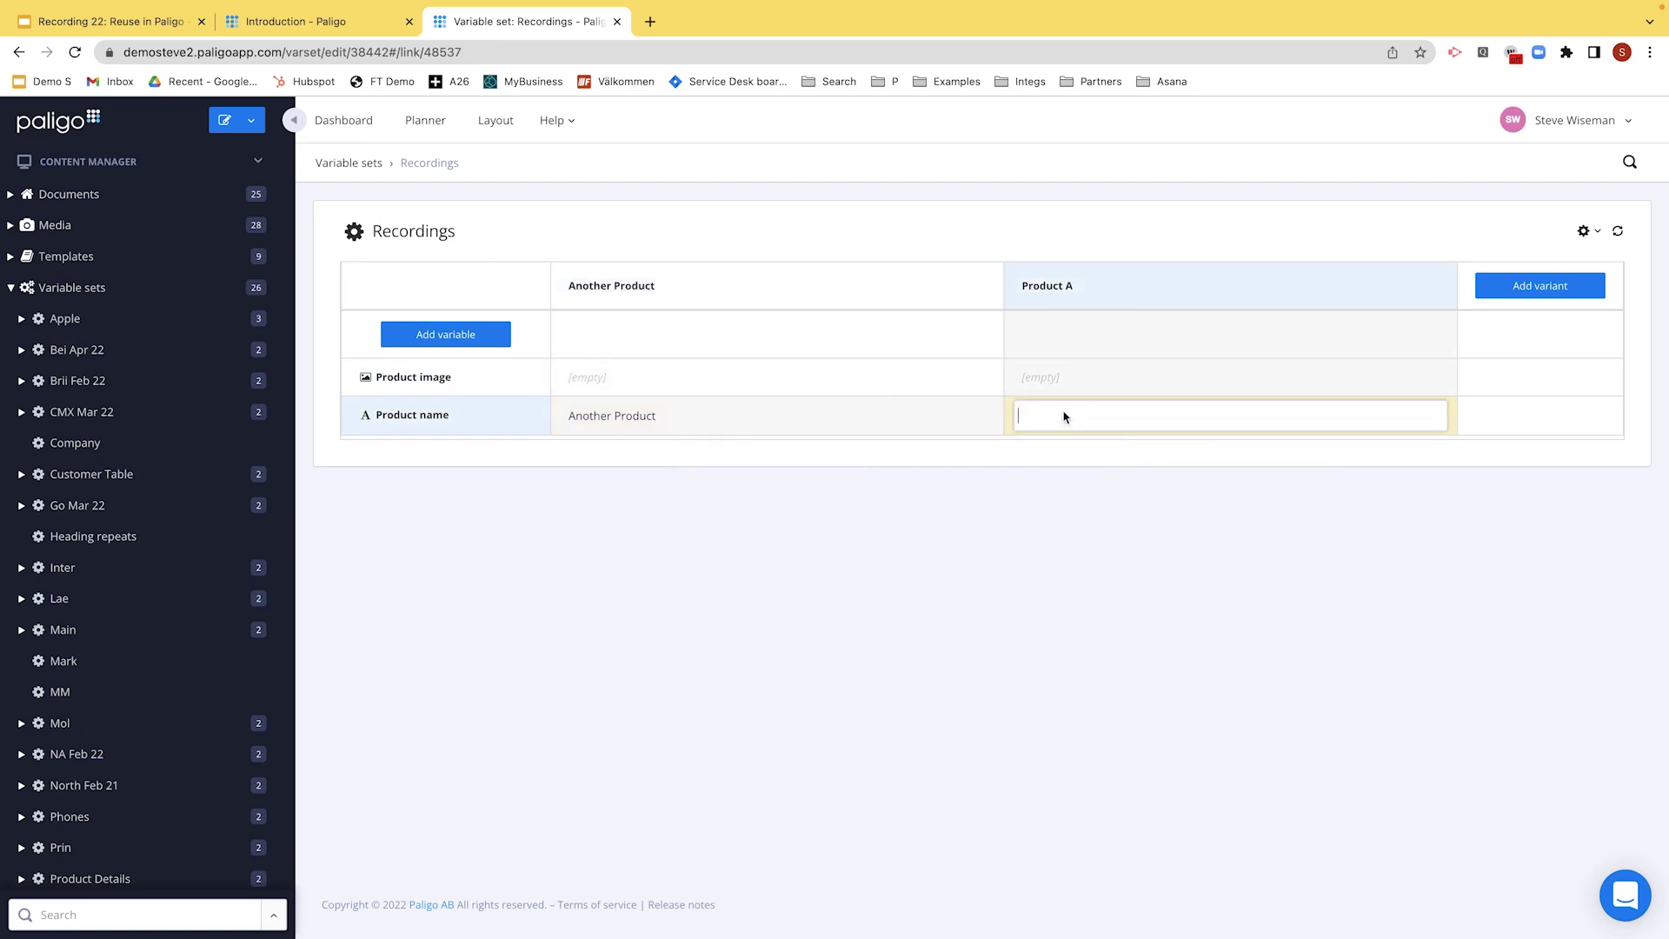
pyautogui.write('Prod')
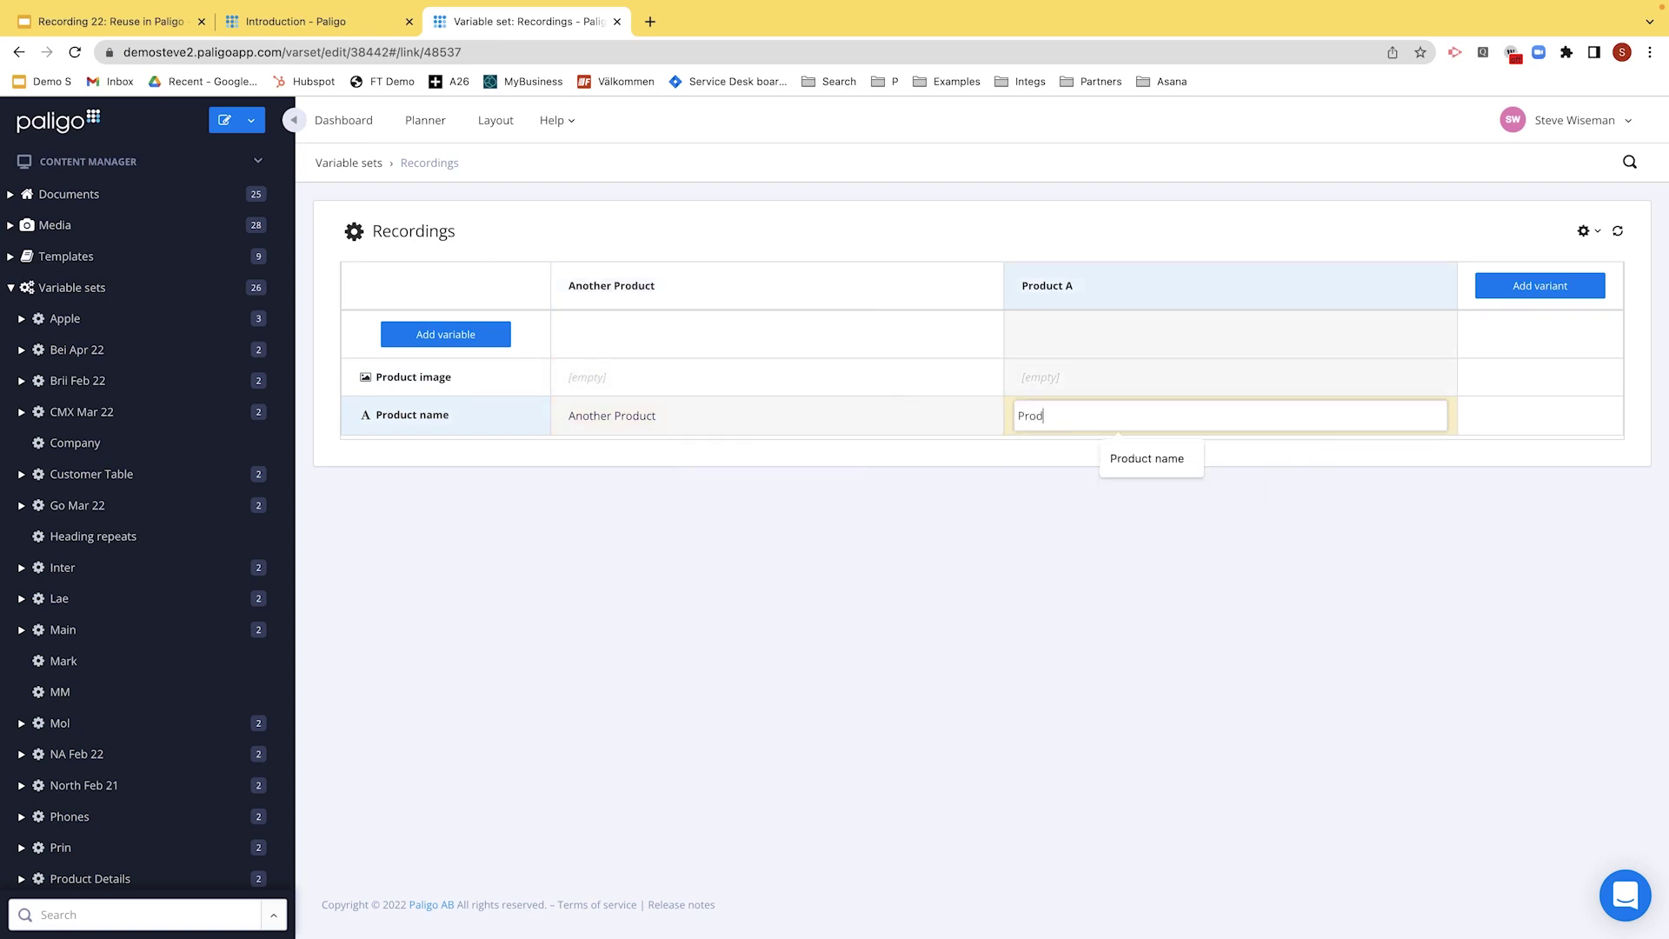
pyautogui.write('uct A')
pyautogui.press('Return')
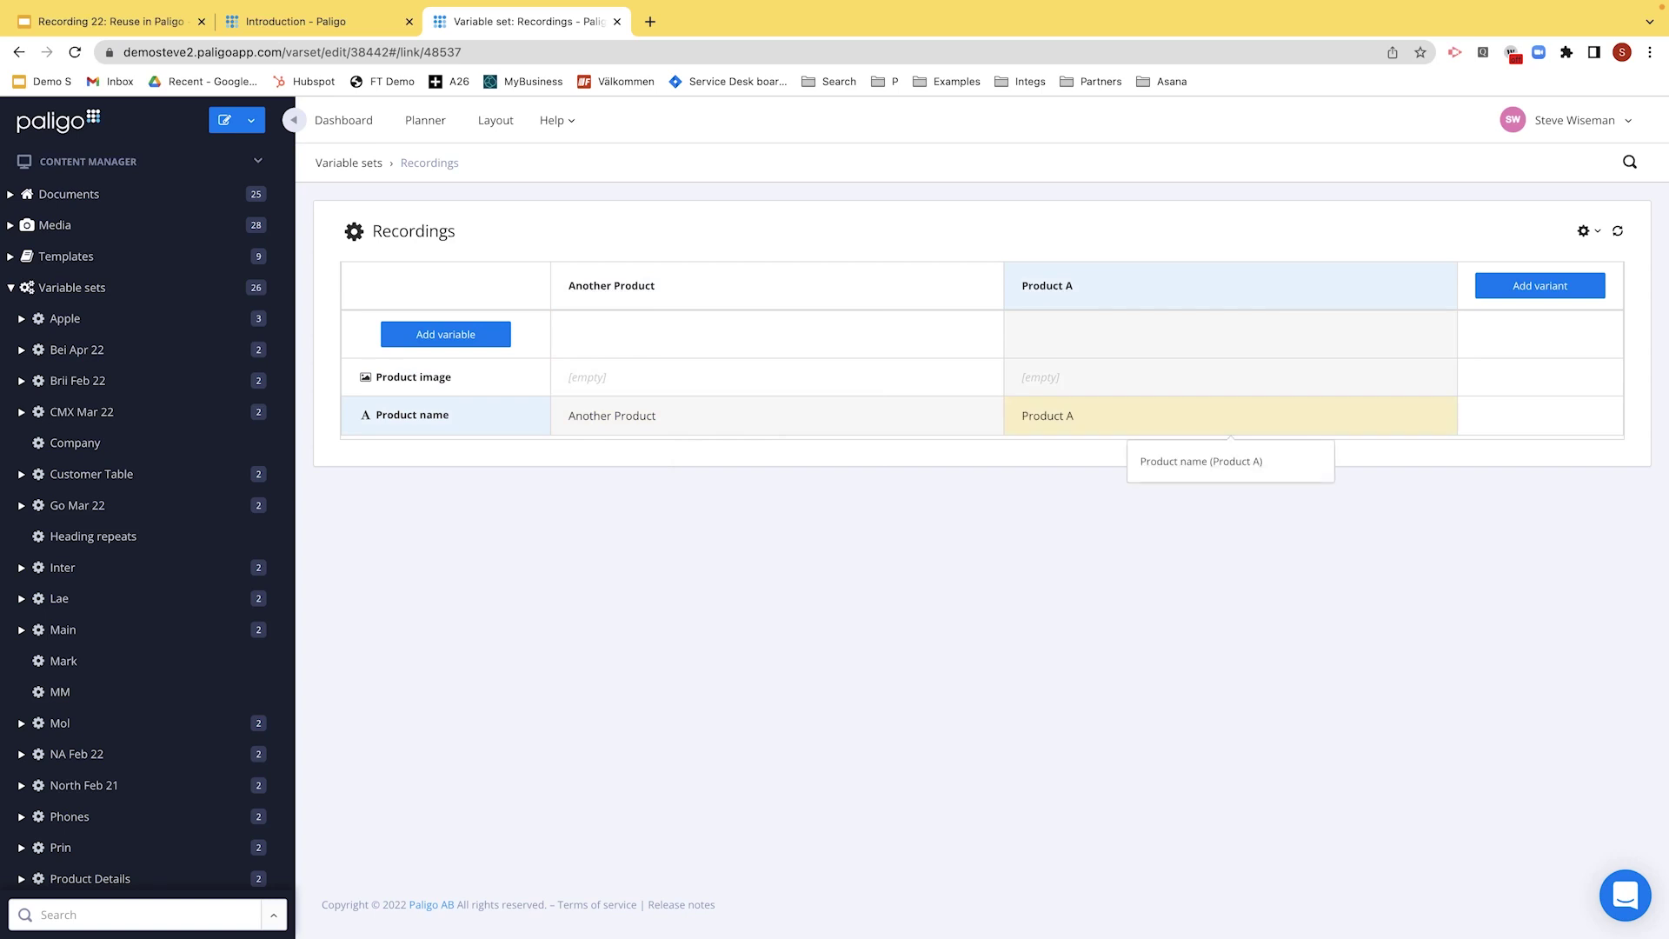
# - Set the "Product image" variable to car-2378419_1280.jpg for Another Product and ship-3757825_1280.jpg for Product A
pyautogui.click(606, 382)
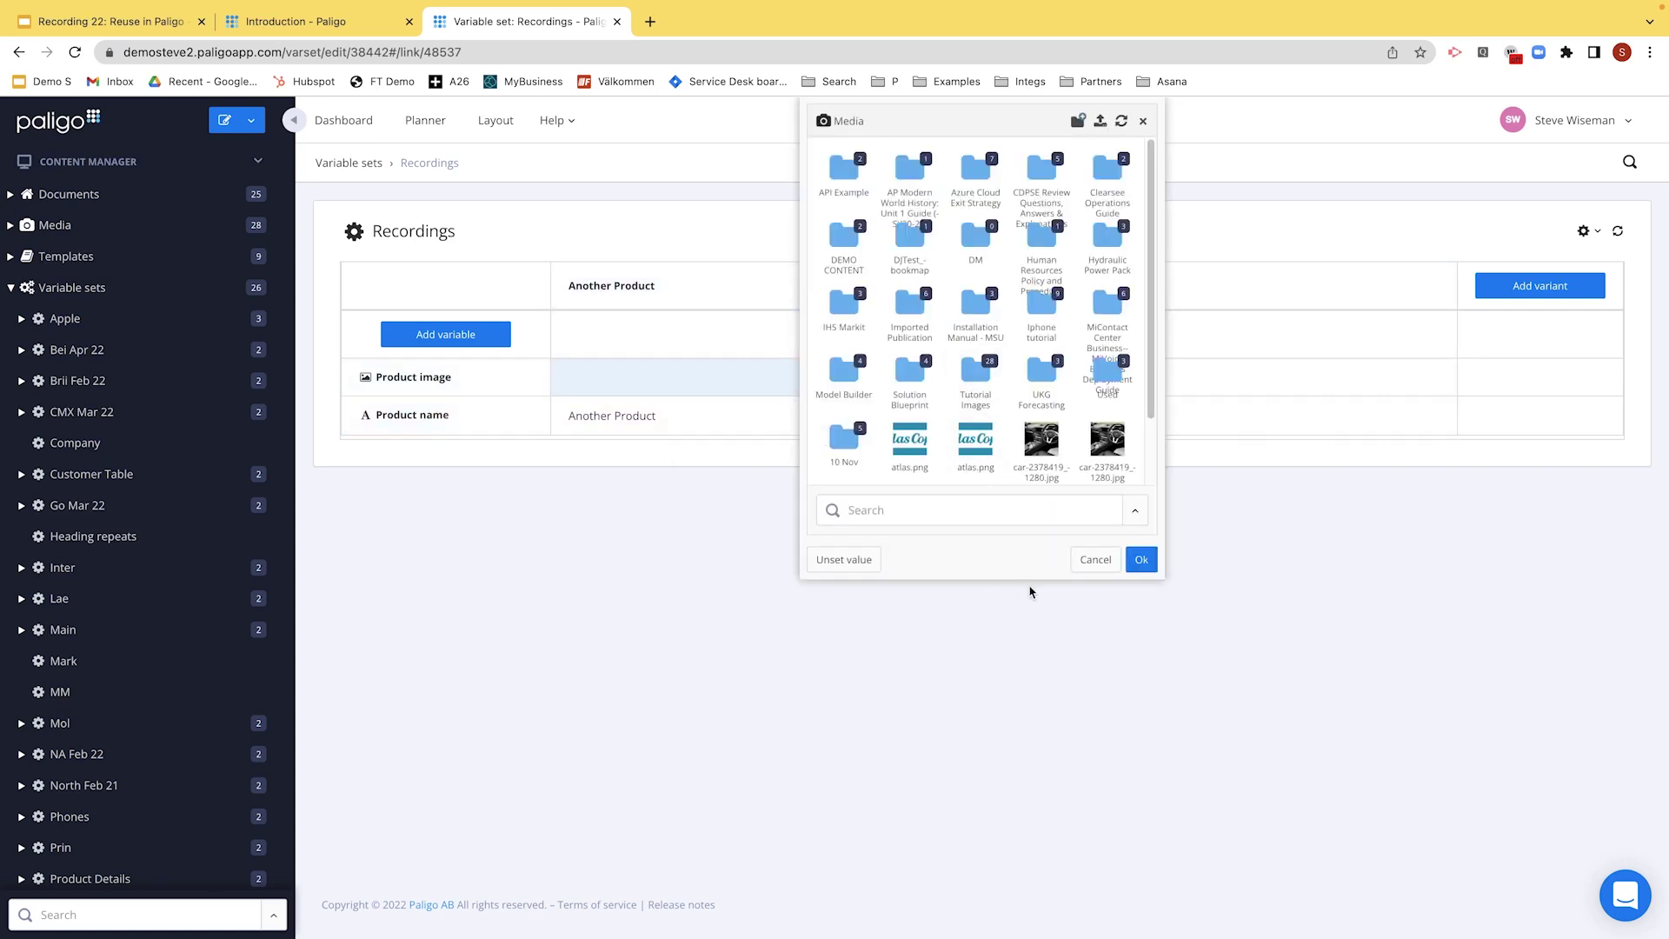
pyautogui.doubleClick(1047, 445)
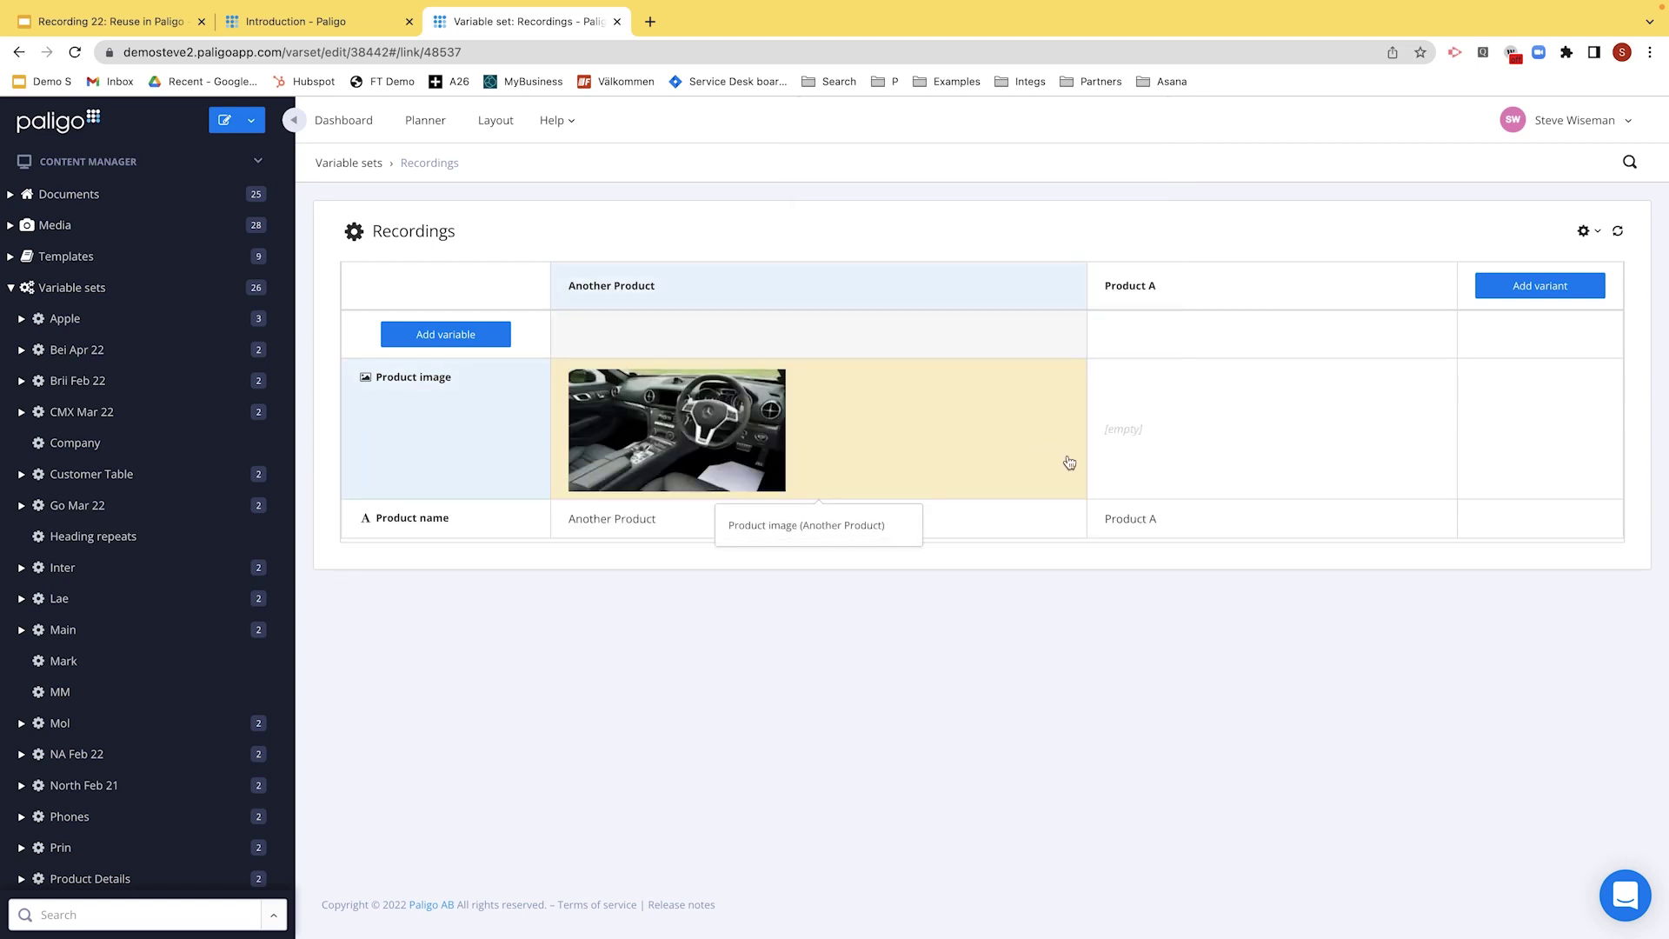
pyautogui.click(1179, 434)
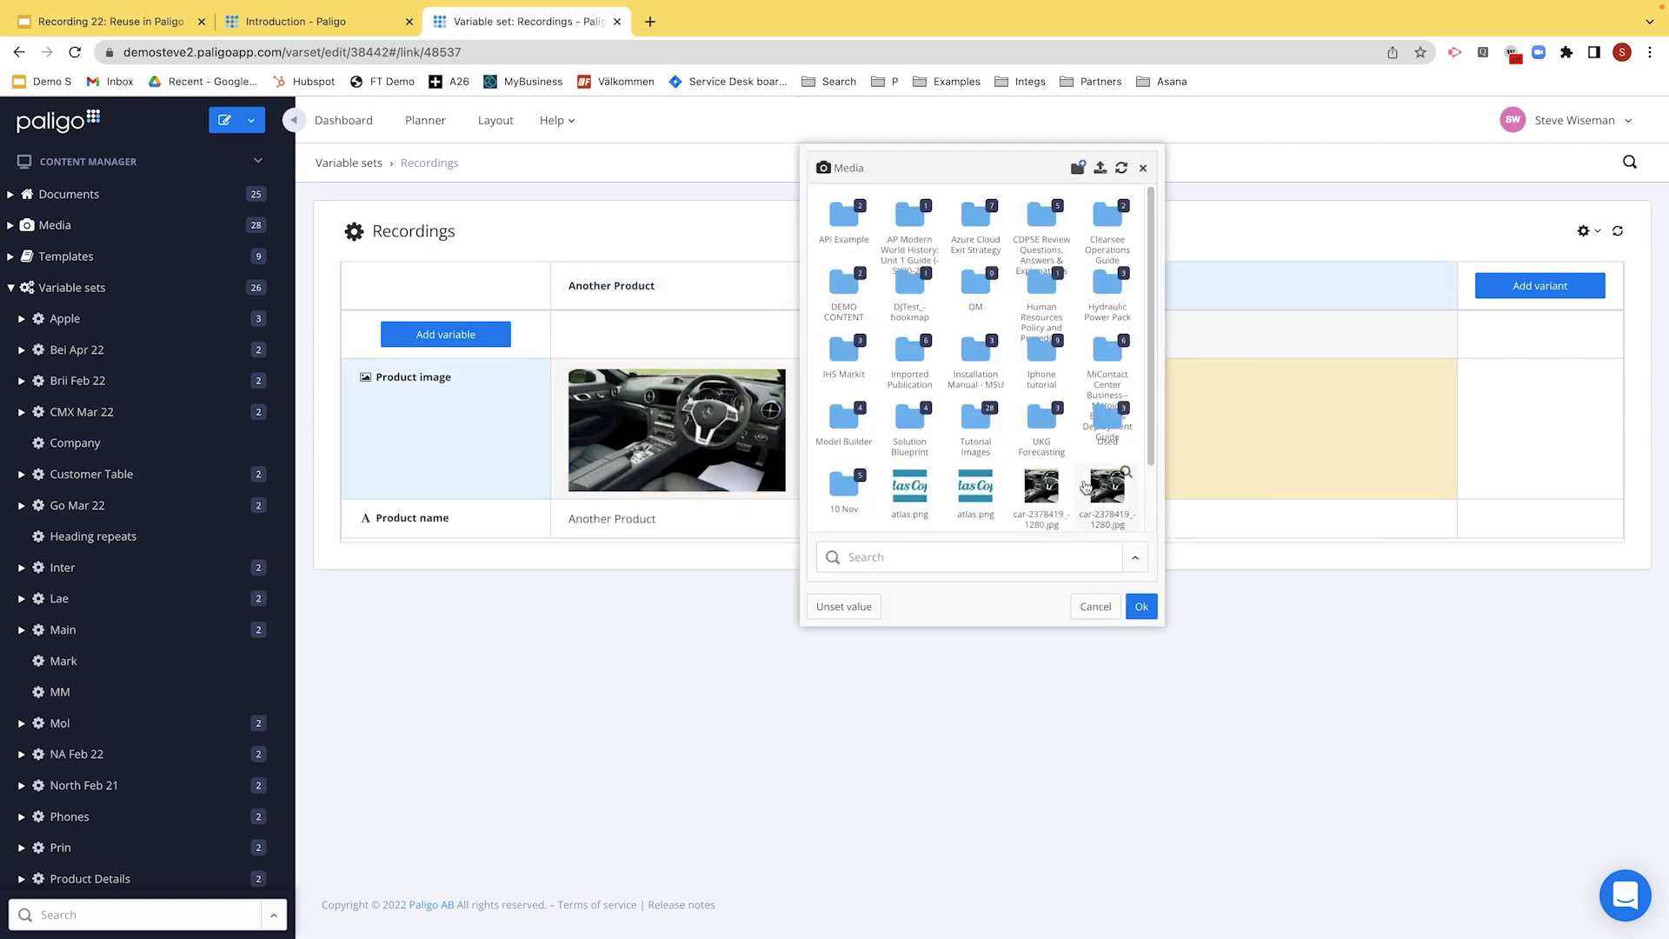
pyautogui.scroll(-2, 1073, 476)
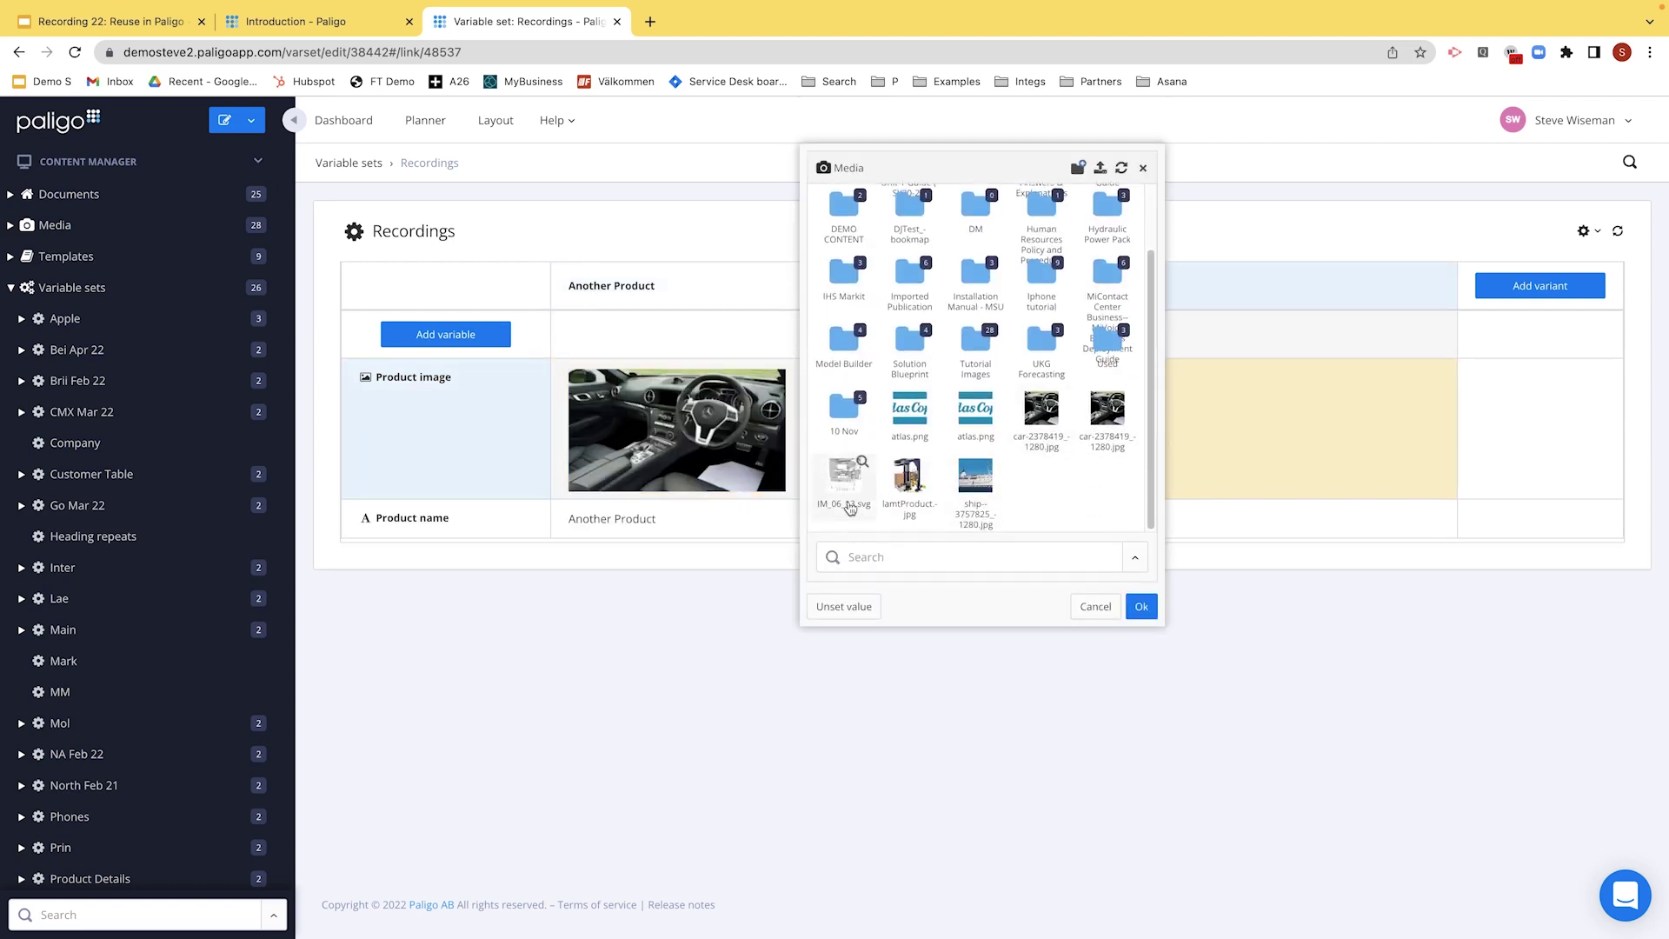
pyautogui.doubleClick(974, 477)
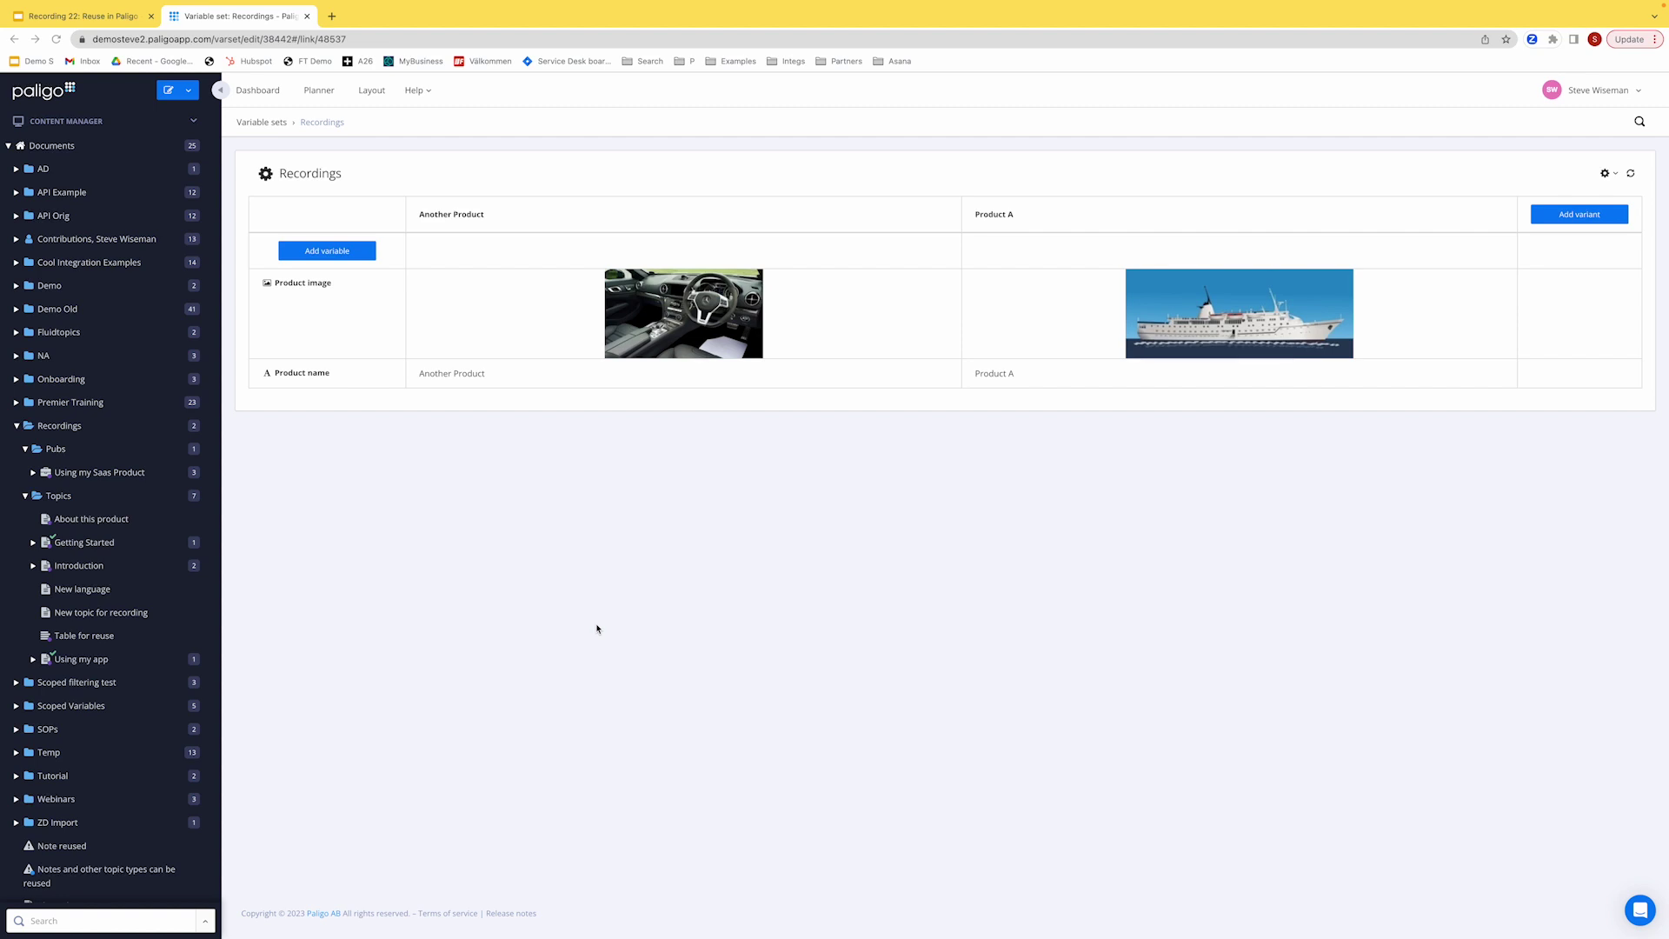
# - Create a topic named "Welcome" in the Topics folder under Recordings
pyautogui.click(208, 497)
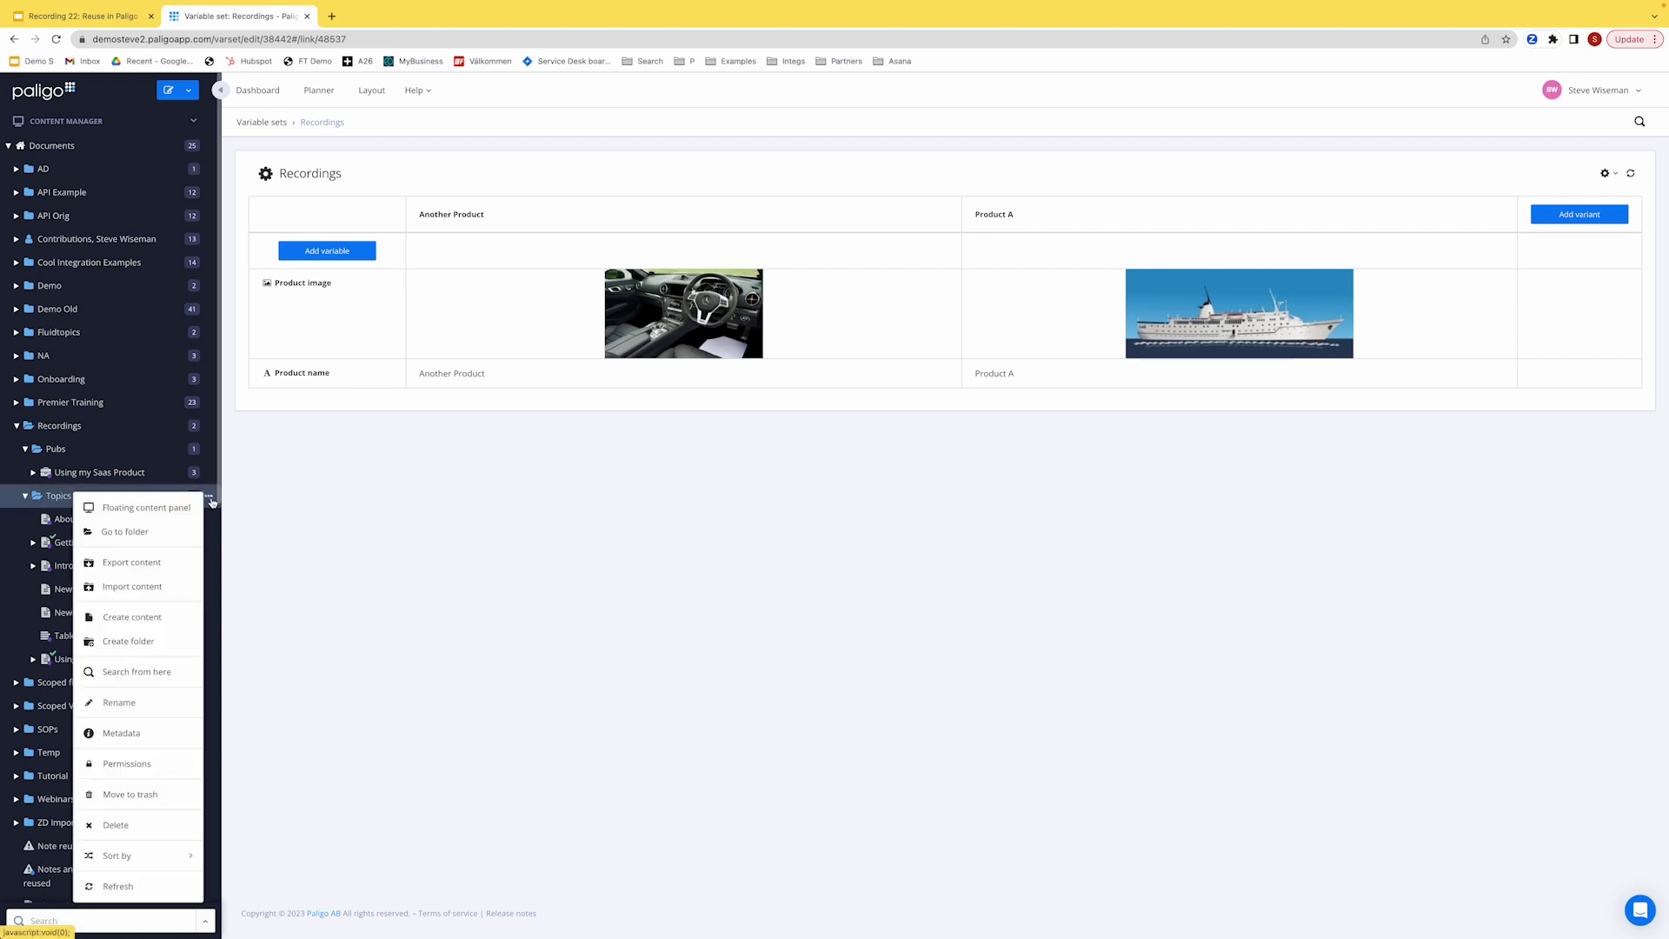
pyautogui.click(164, 614)
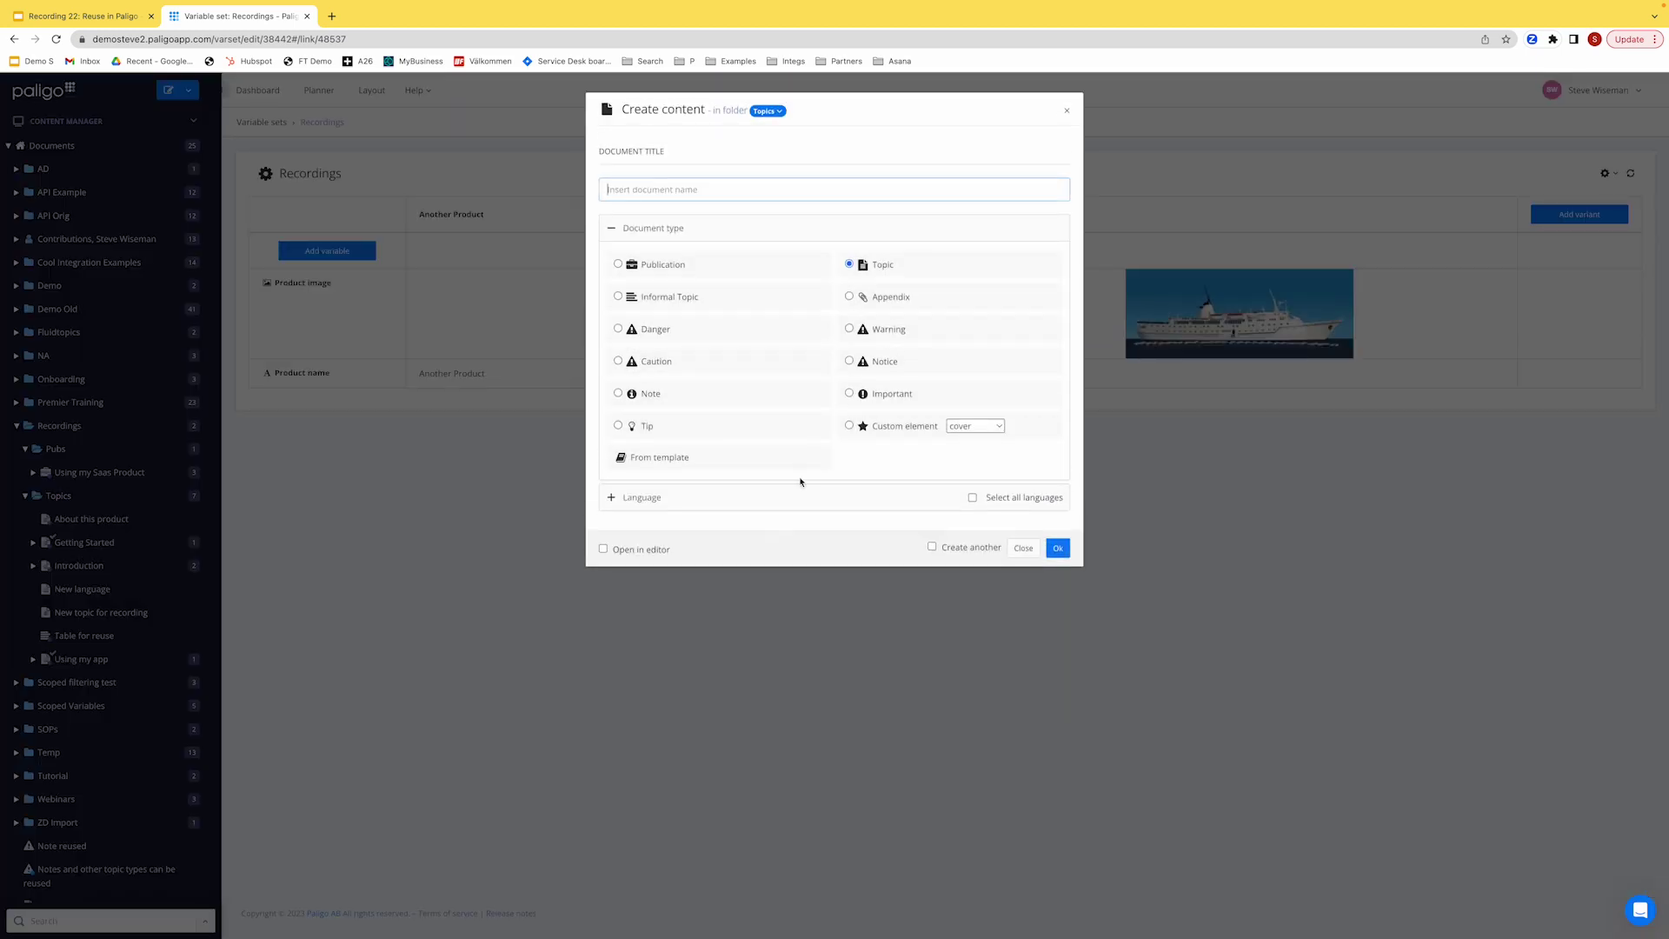
pyautogui.write('Welcome')
pyautogui.click(1058, 548)
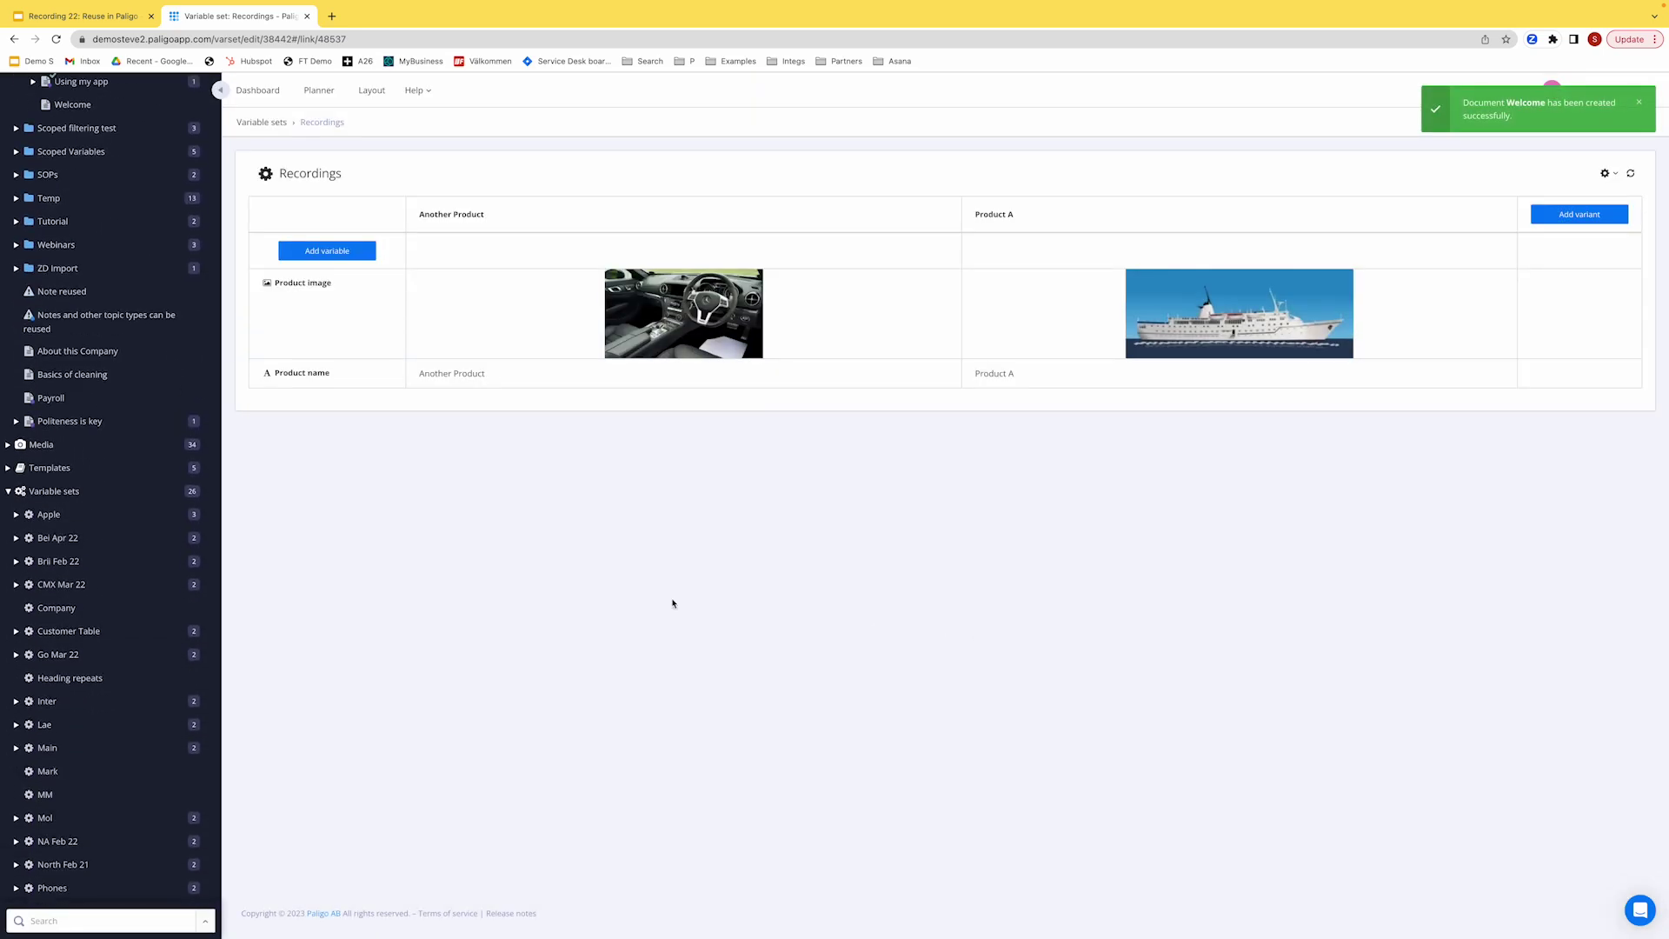
# - Open the "Welcome" topic in a new browser tab and switch to that tab
pyautogui.scroll(3, 127, 510)
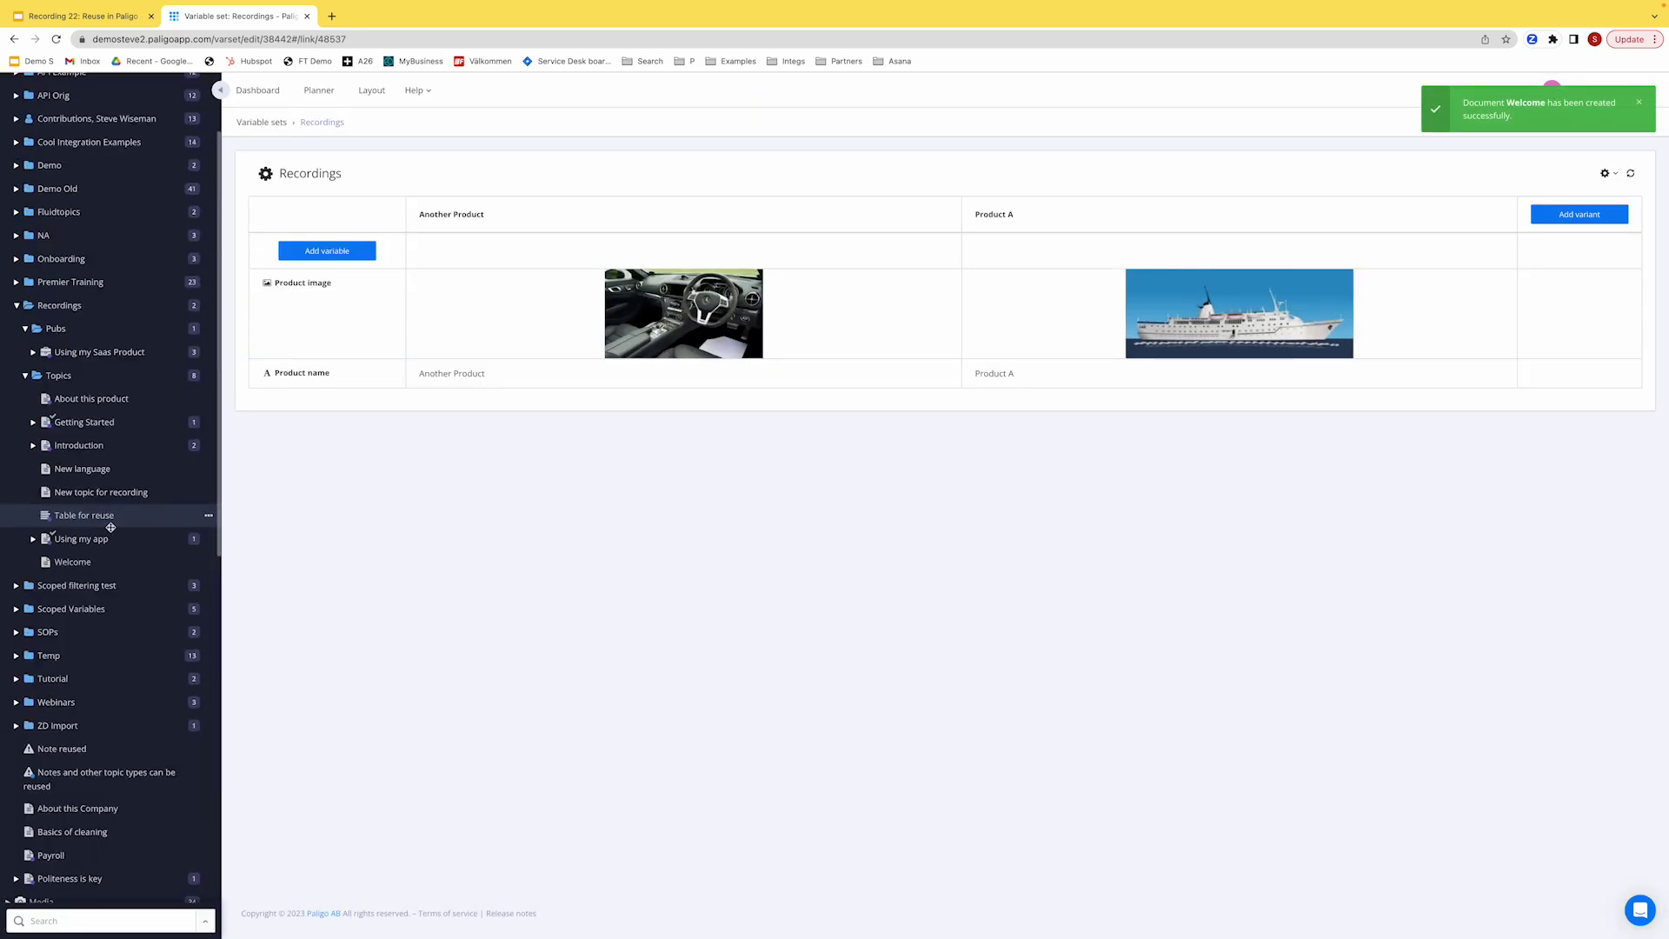
pyautogui.rightClick(76, 563)
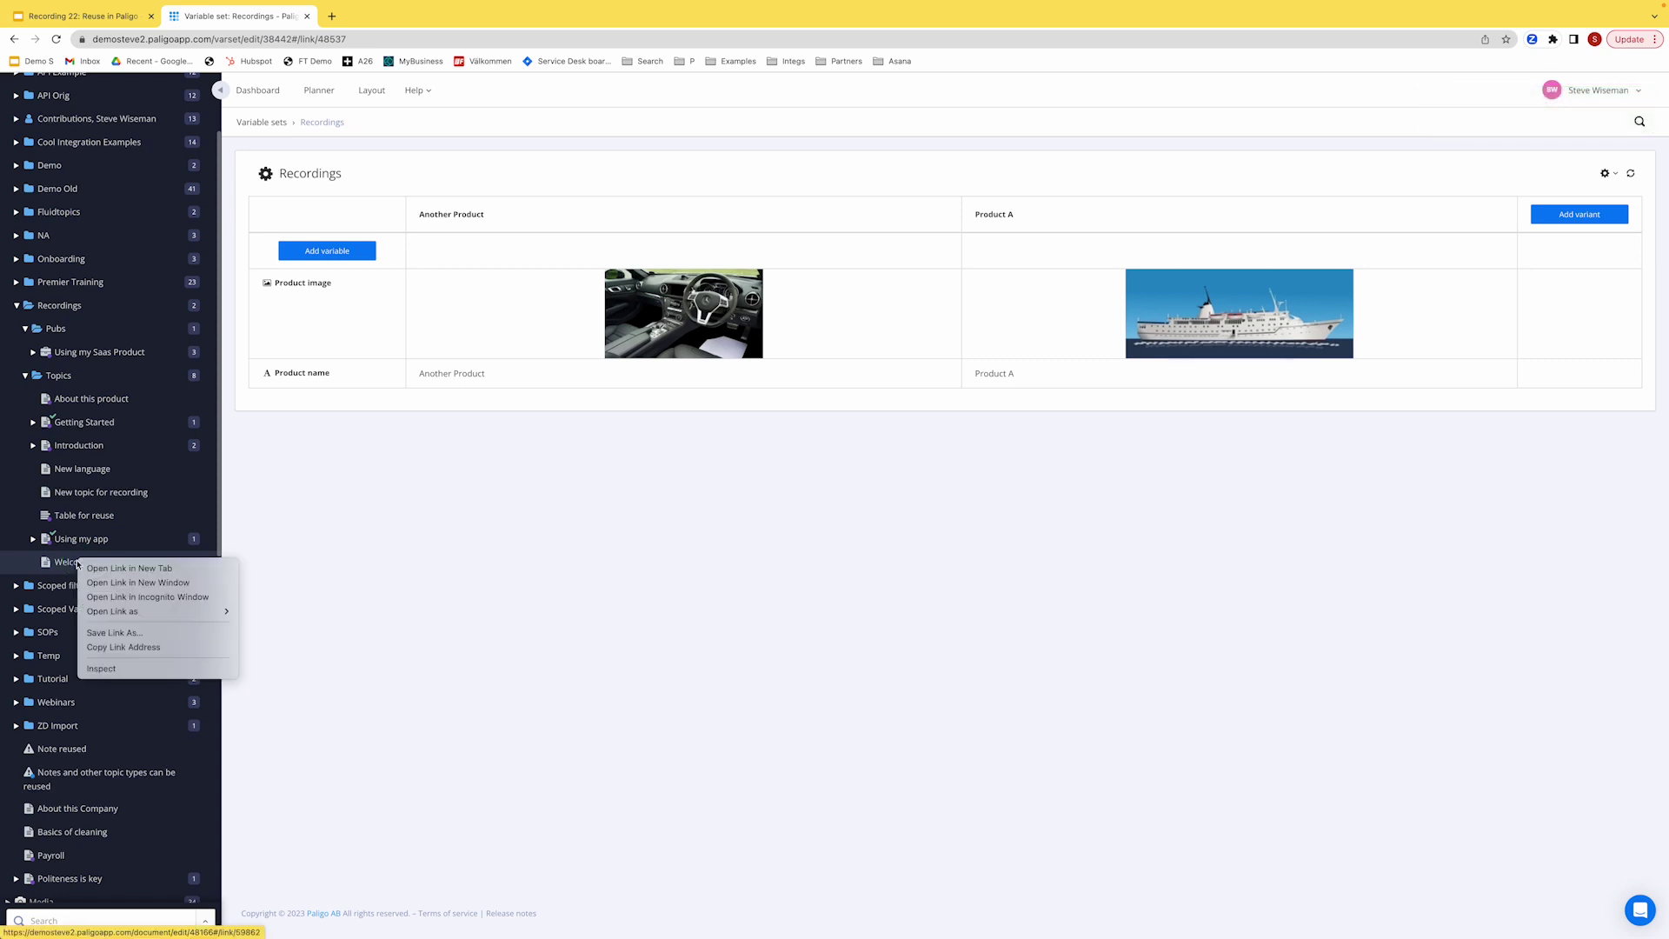
pyautogui.click(110, 570)
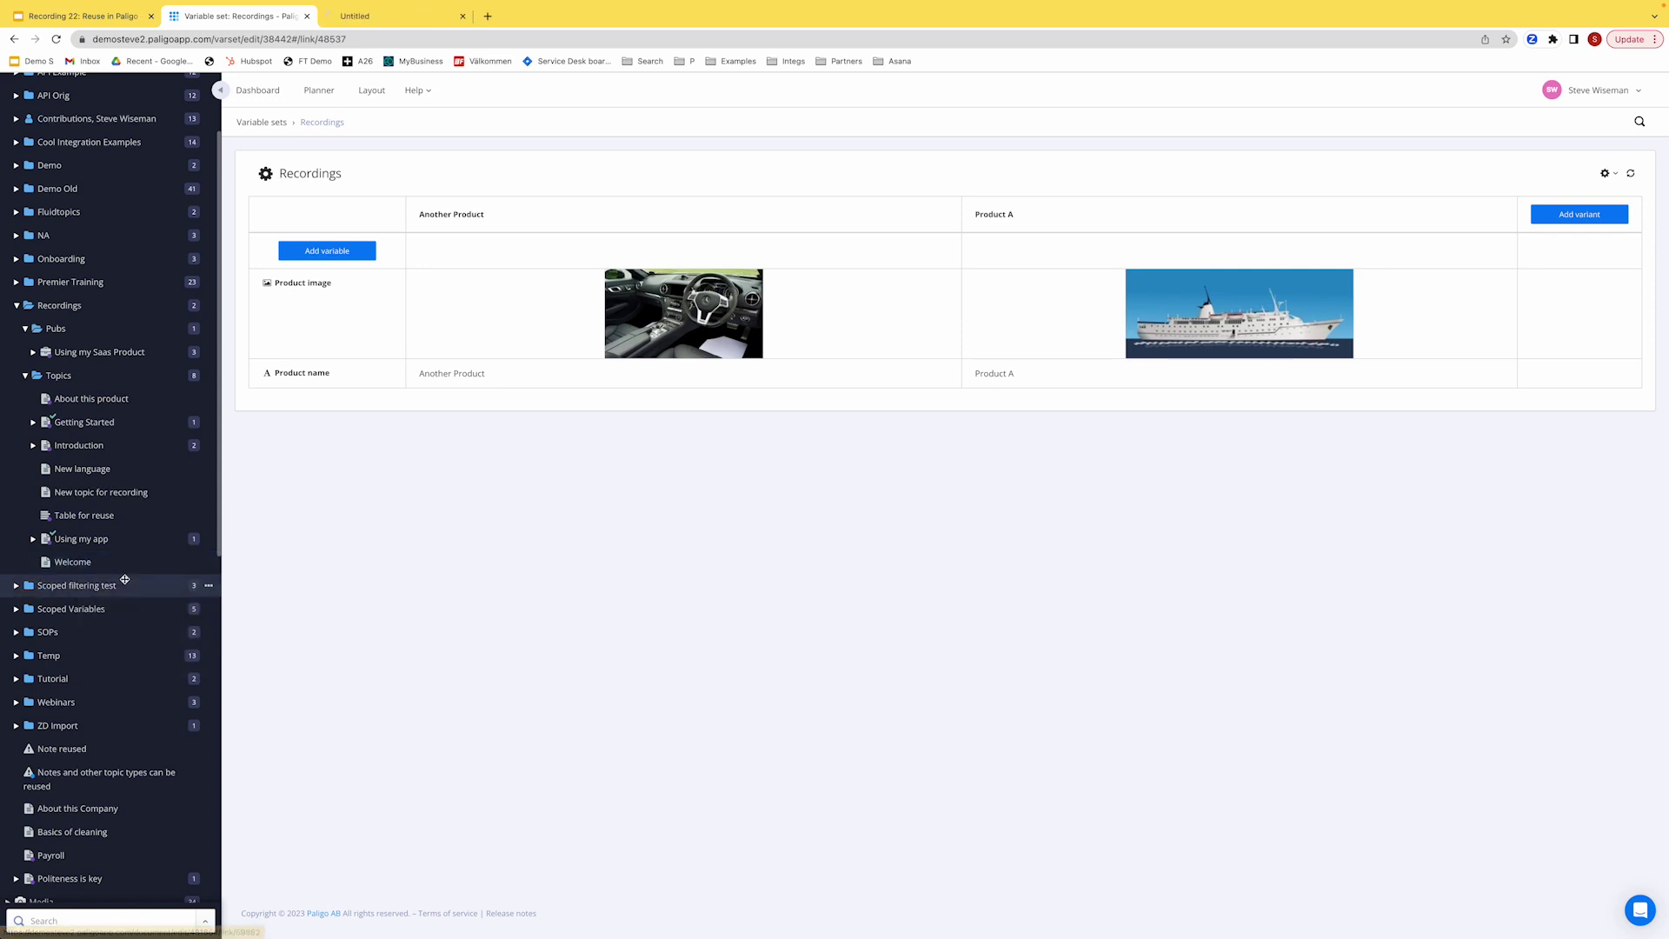
pyautogui.click(364, 17)
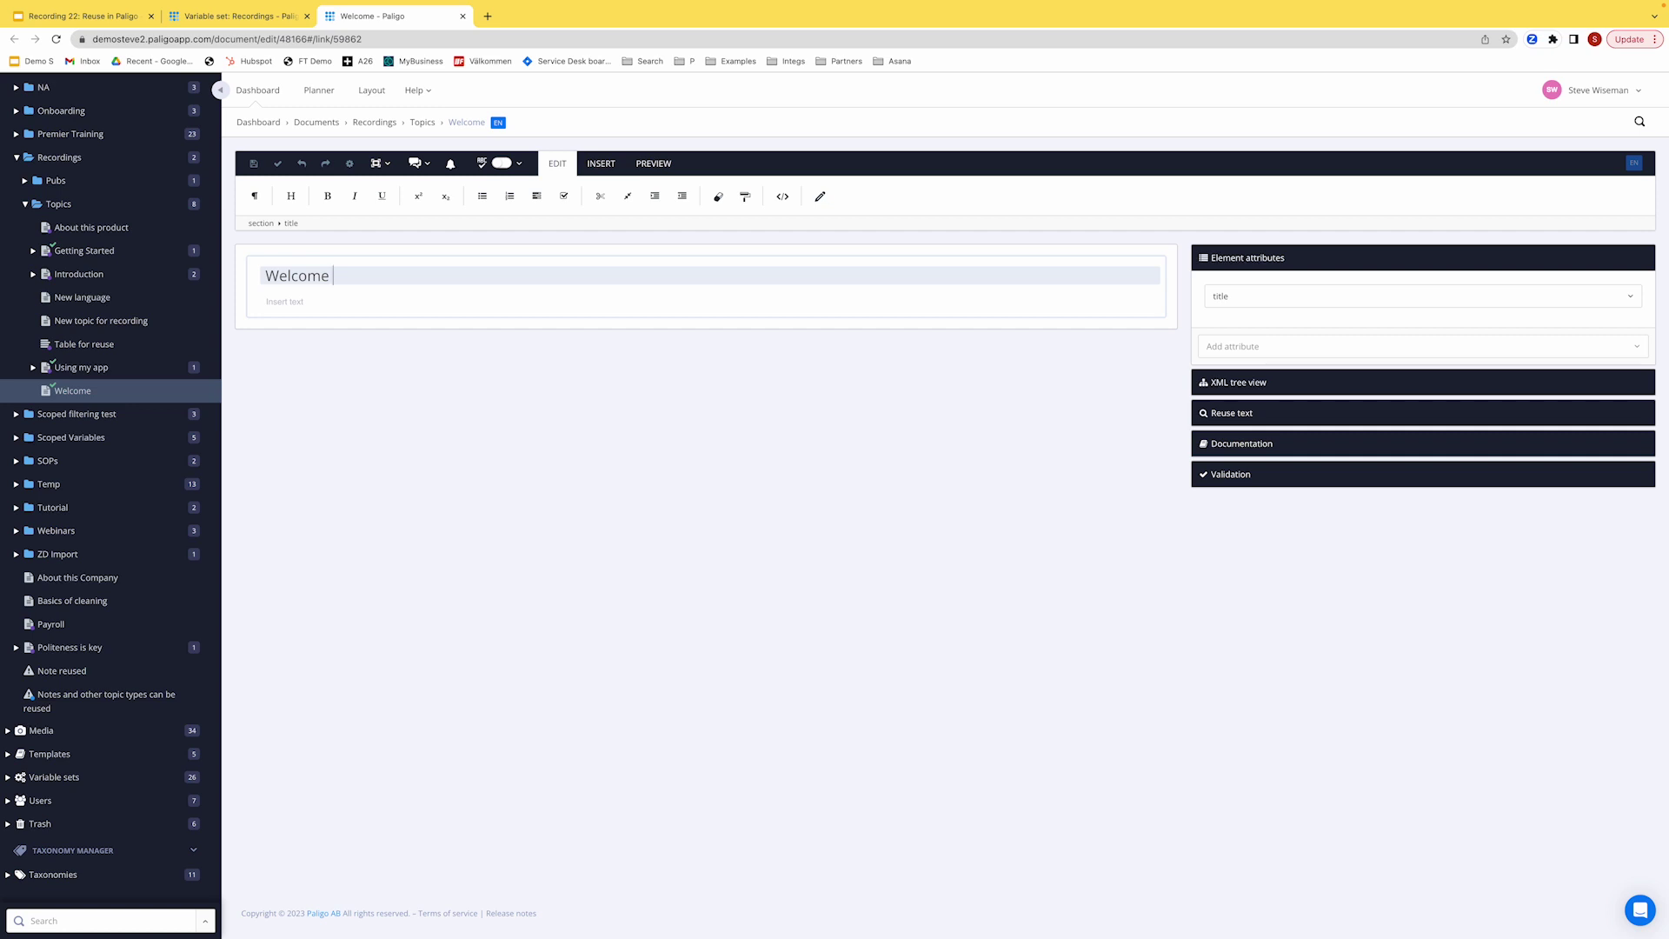
# - Extend the topic title to "Welcome to" followed by the "Product name" variable from the "Recordings" variable set
pyautogui.write('to')
pyautogui.click(607, 165)
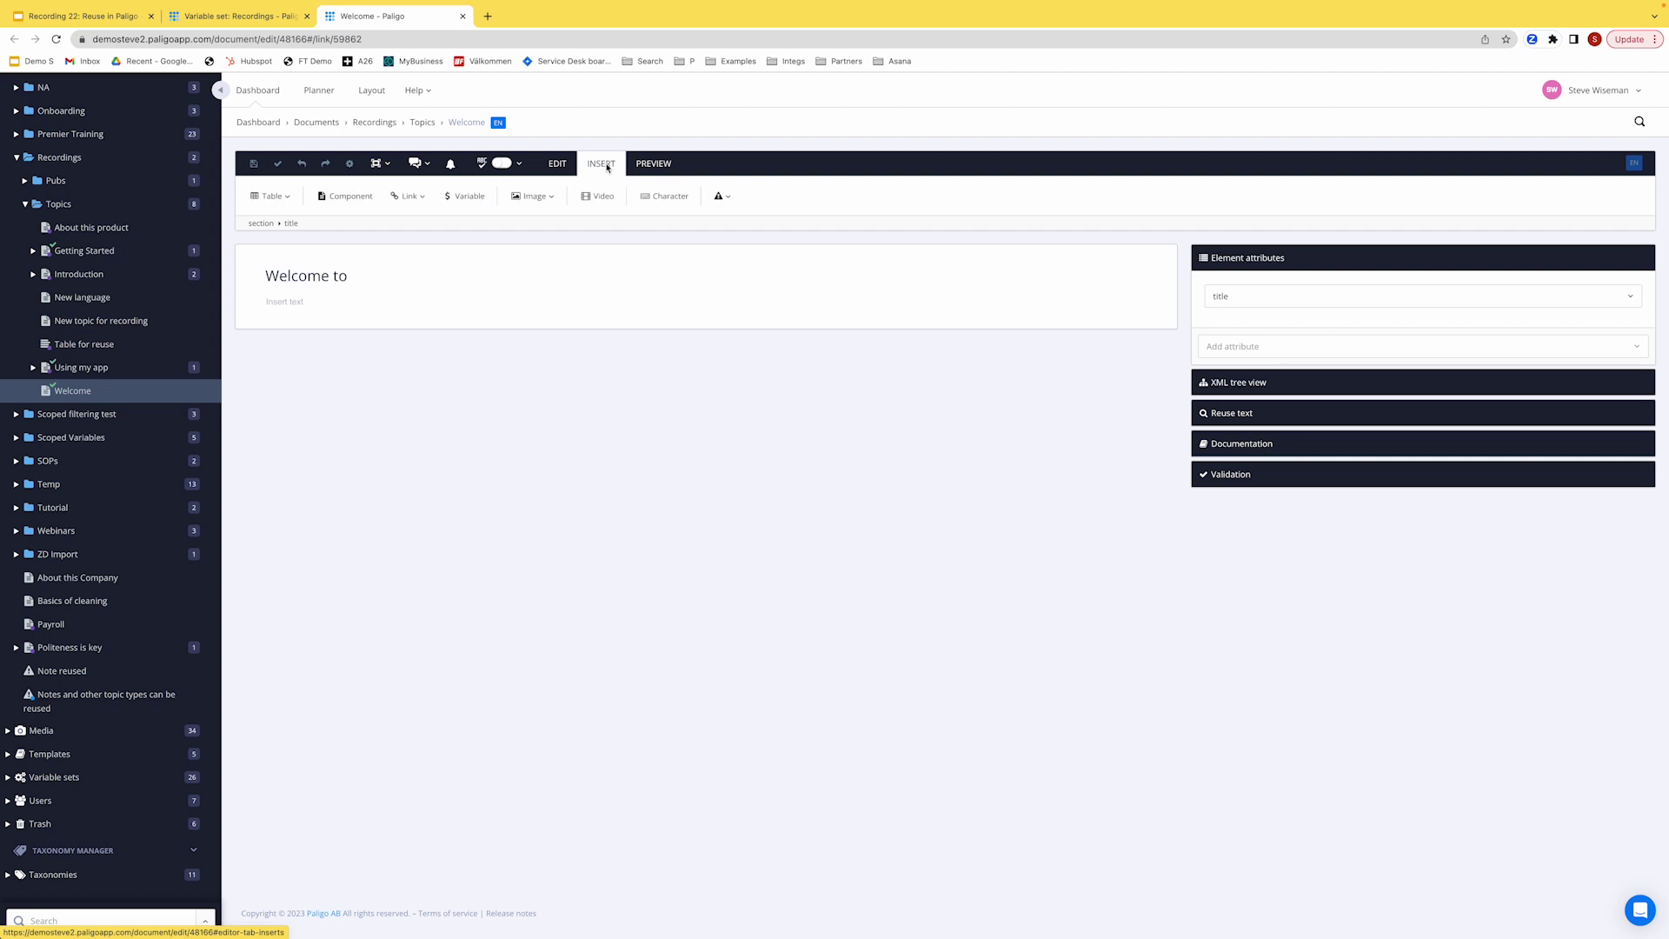
pyautogui.click(470, 198)
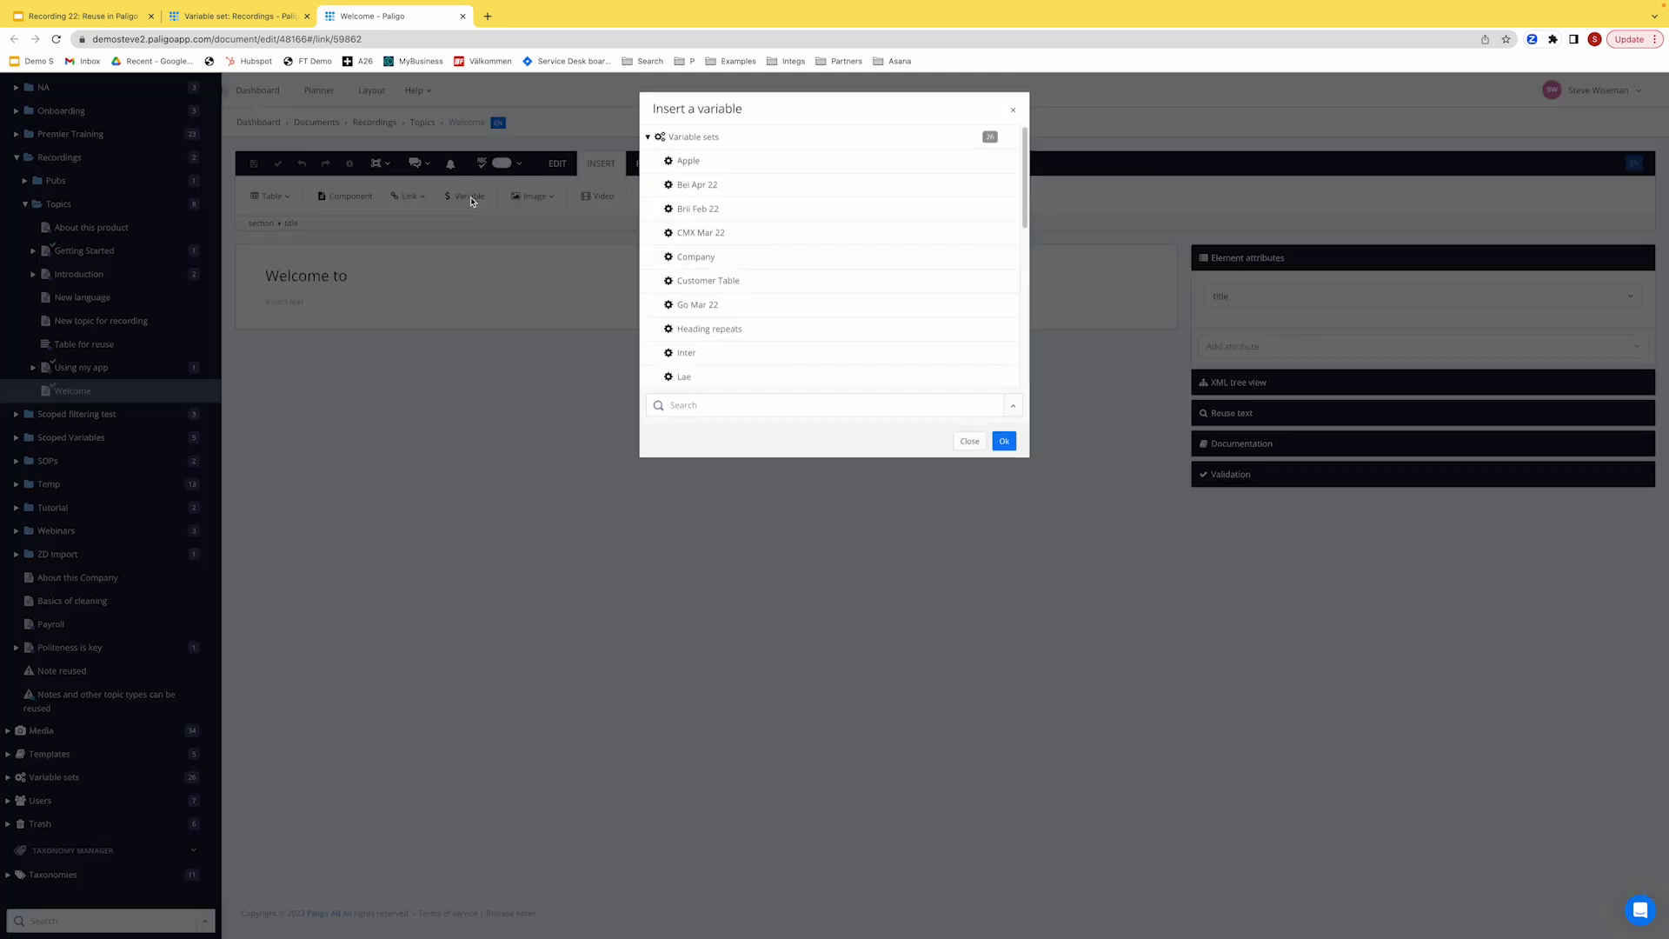
pyautogui.click(702, 405)
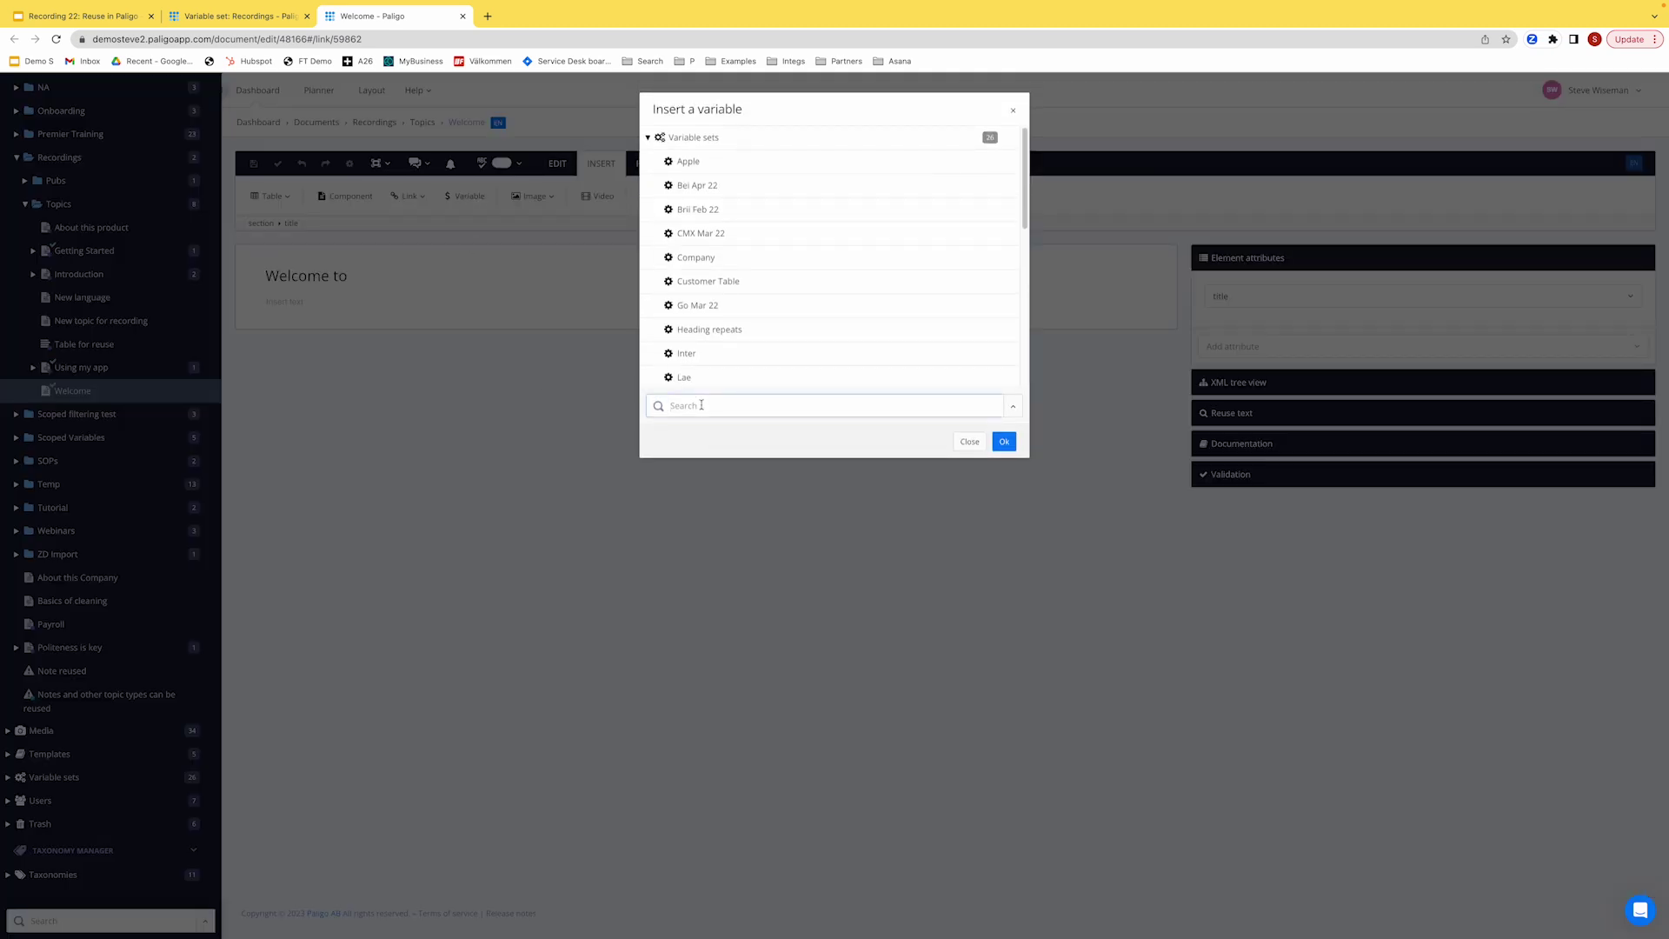
pyautogui.scroll(-3, 760, 287)
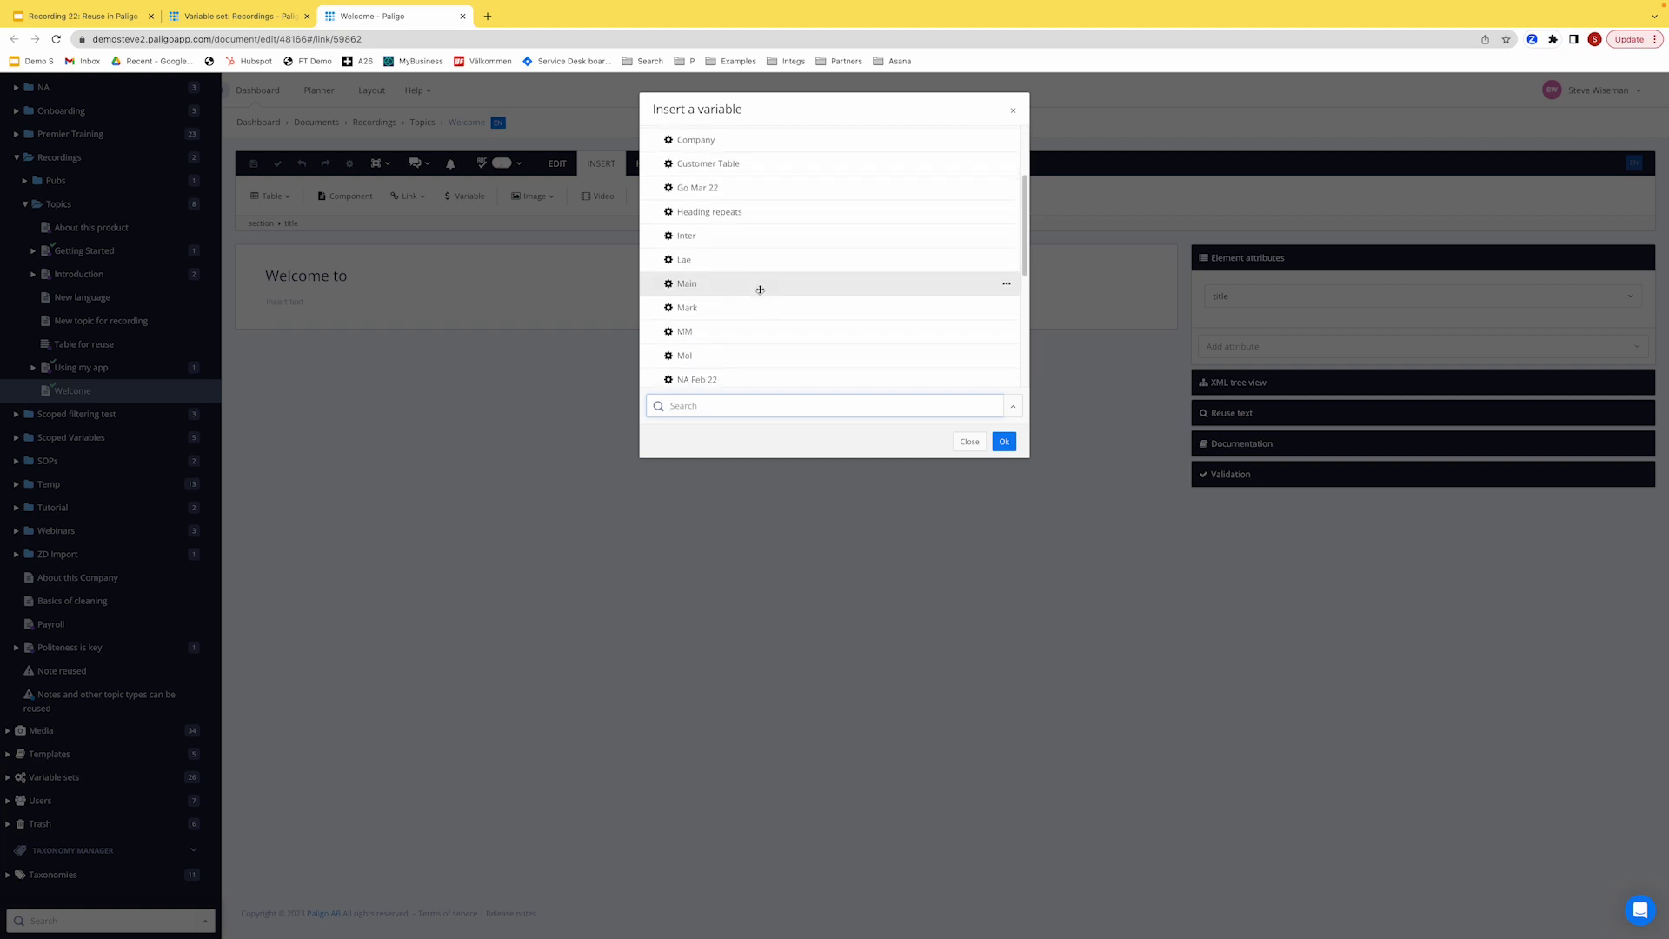
pyautogui.scroll(-2, 760, 290)
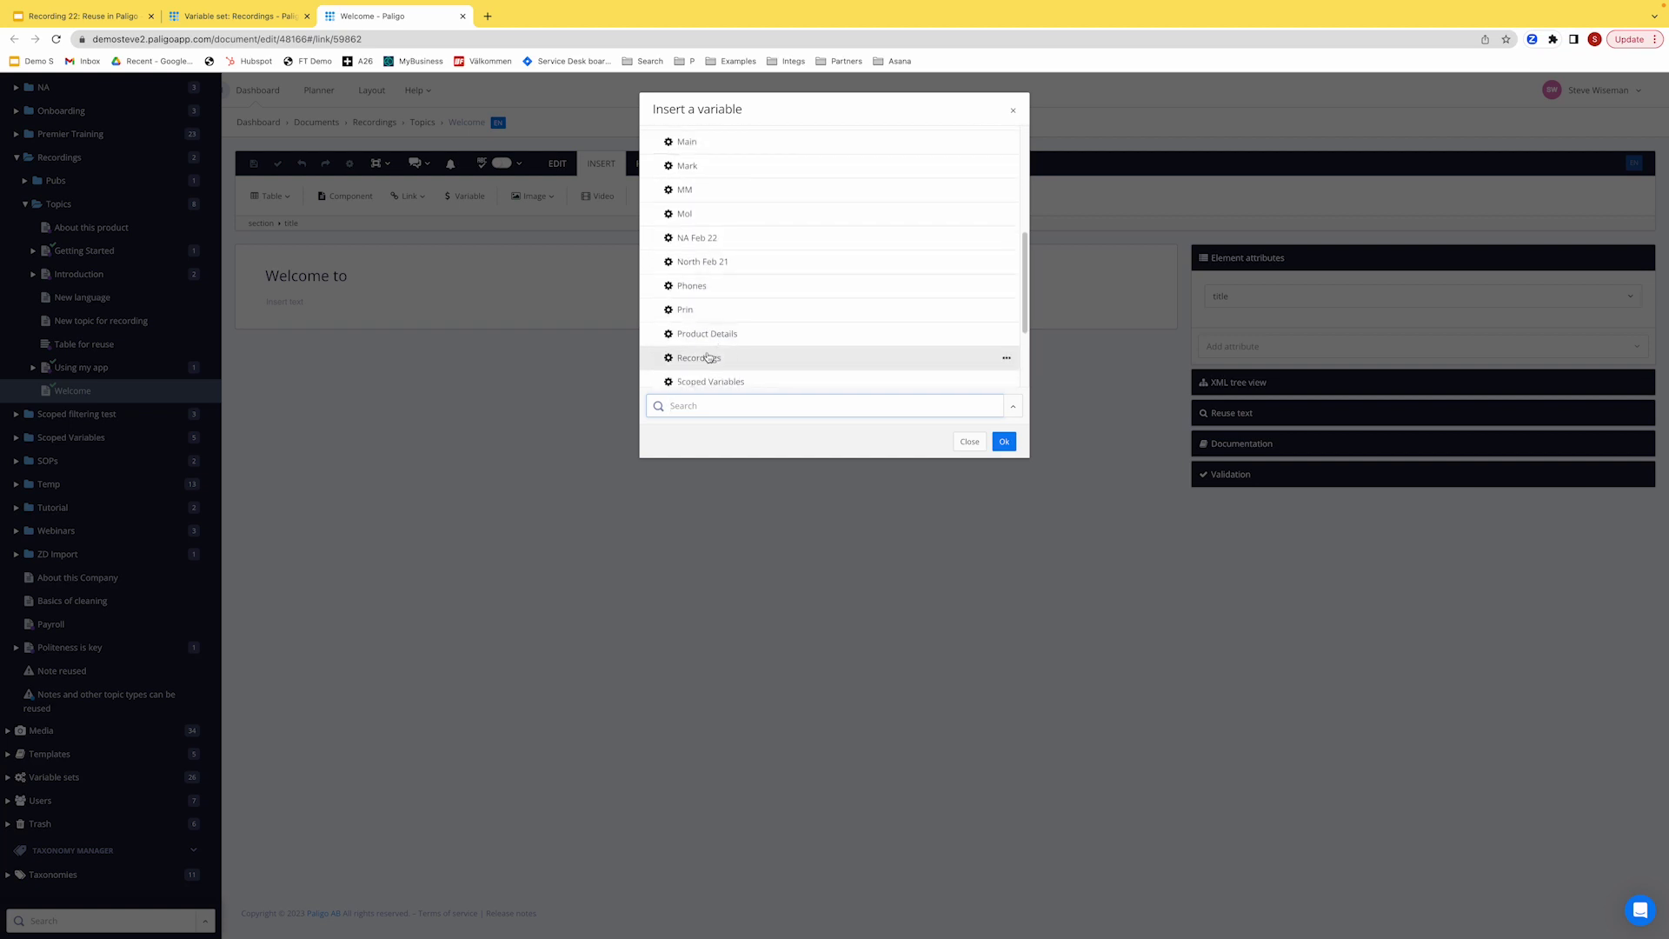
pyautogui.click(702, 361)
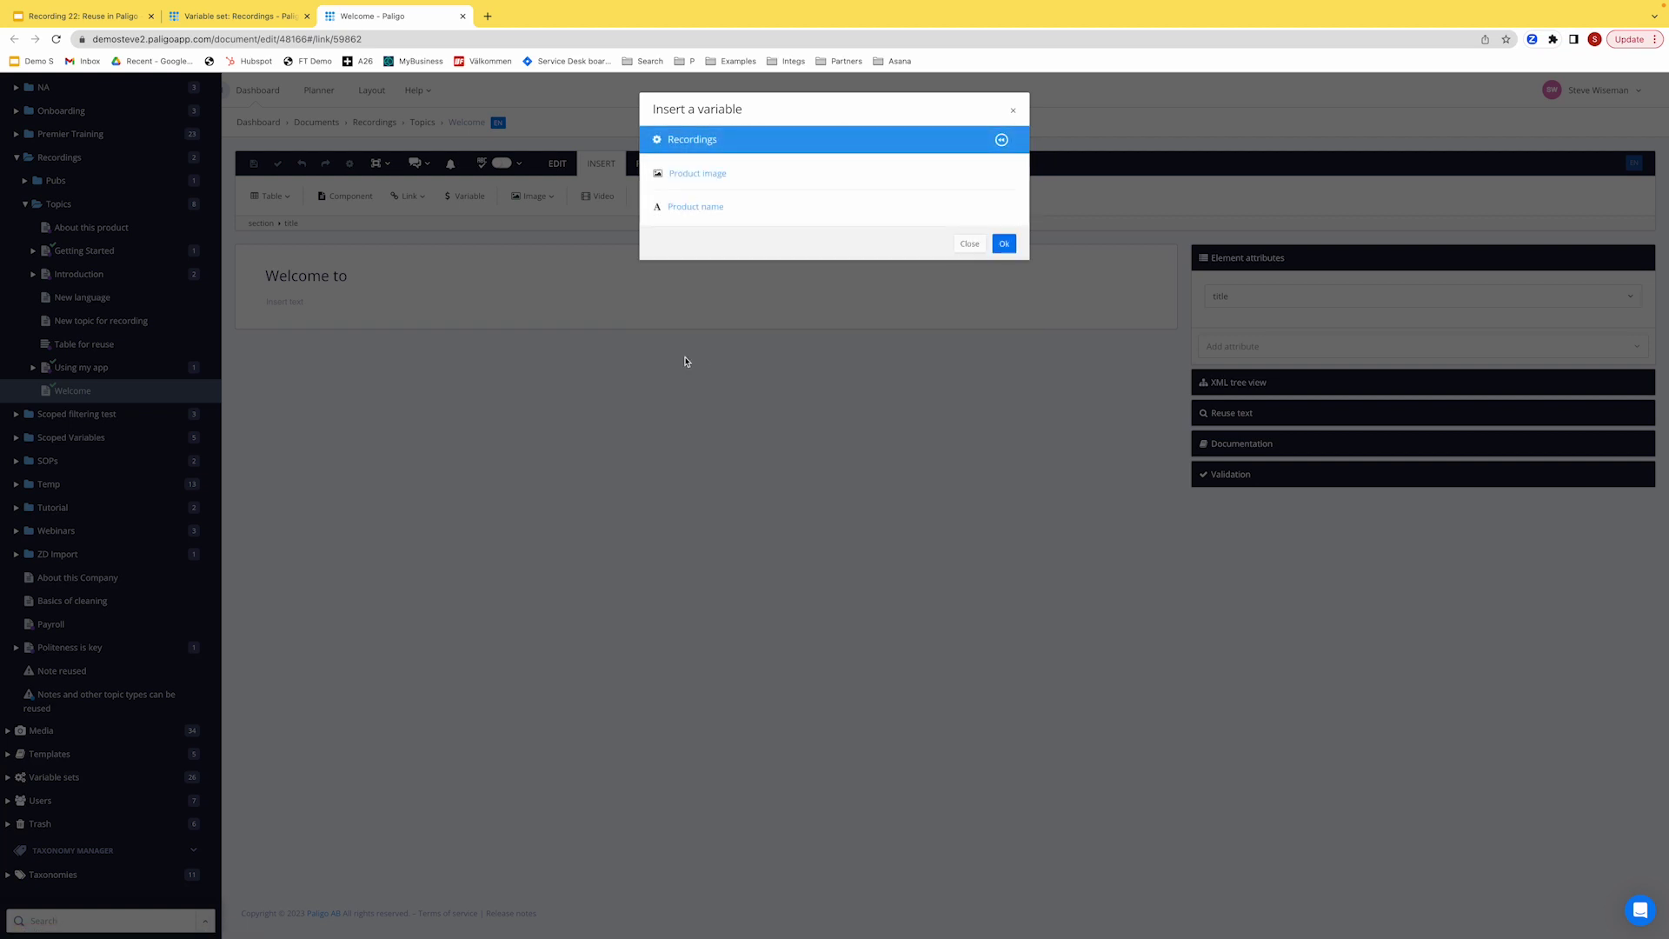
pyautogui.doubleClick(688, 209)
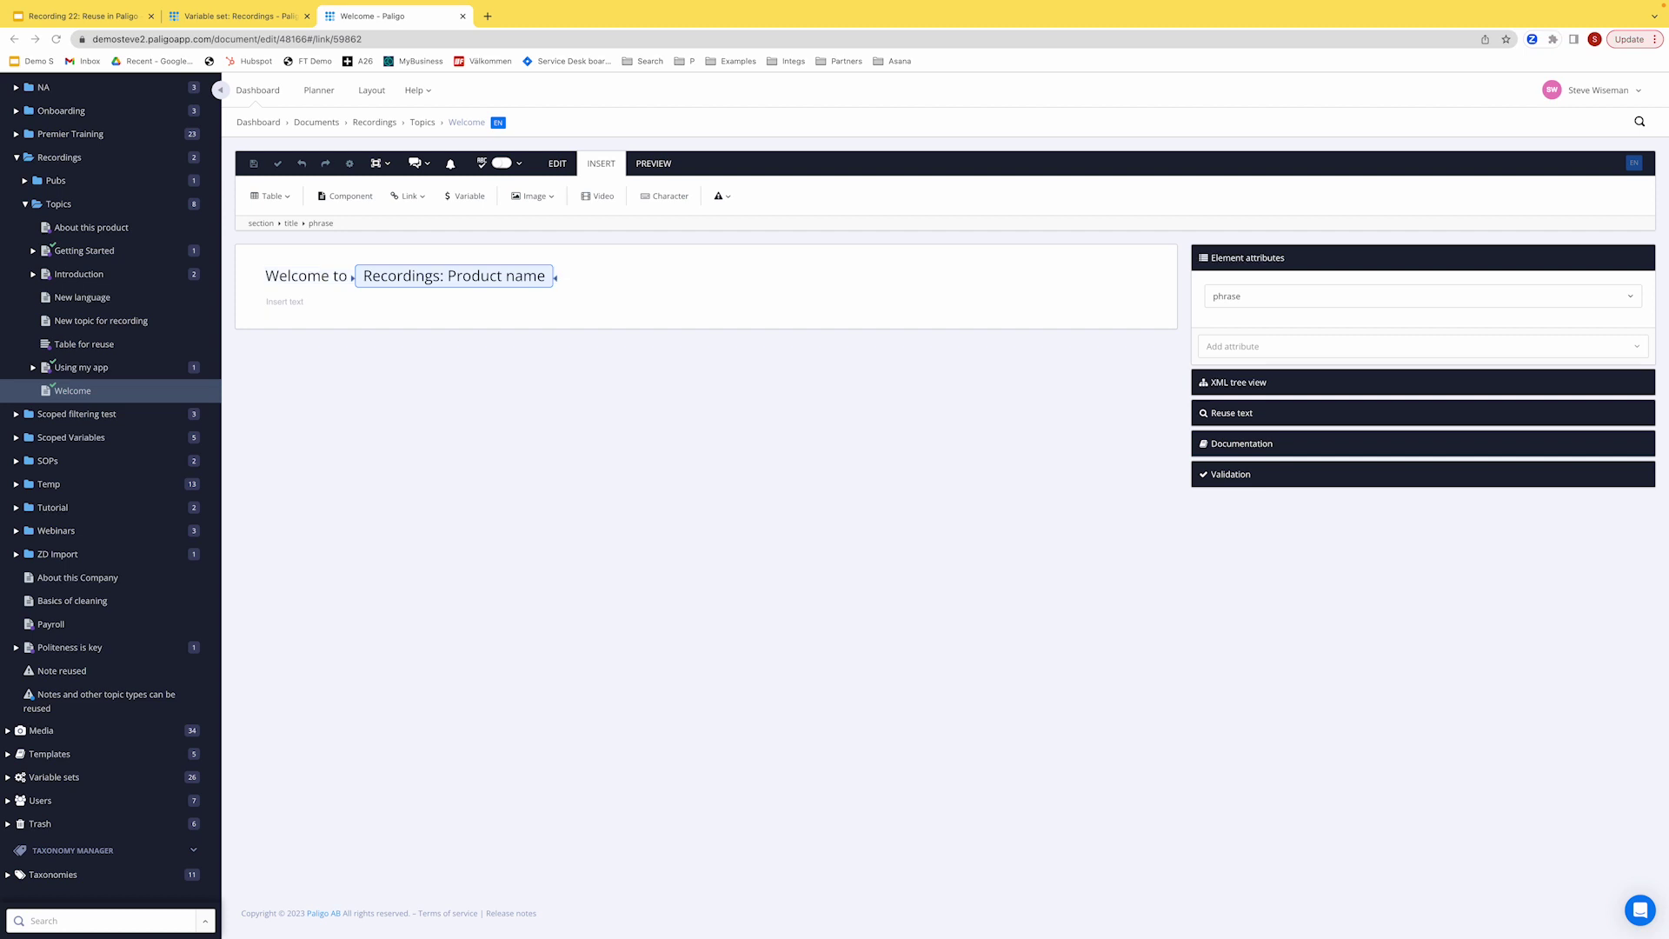
# - Enter "We like our own product." as the paragraph below the topic title
pyautogui.click(275, 309)
pyautogui.write('W')
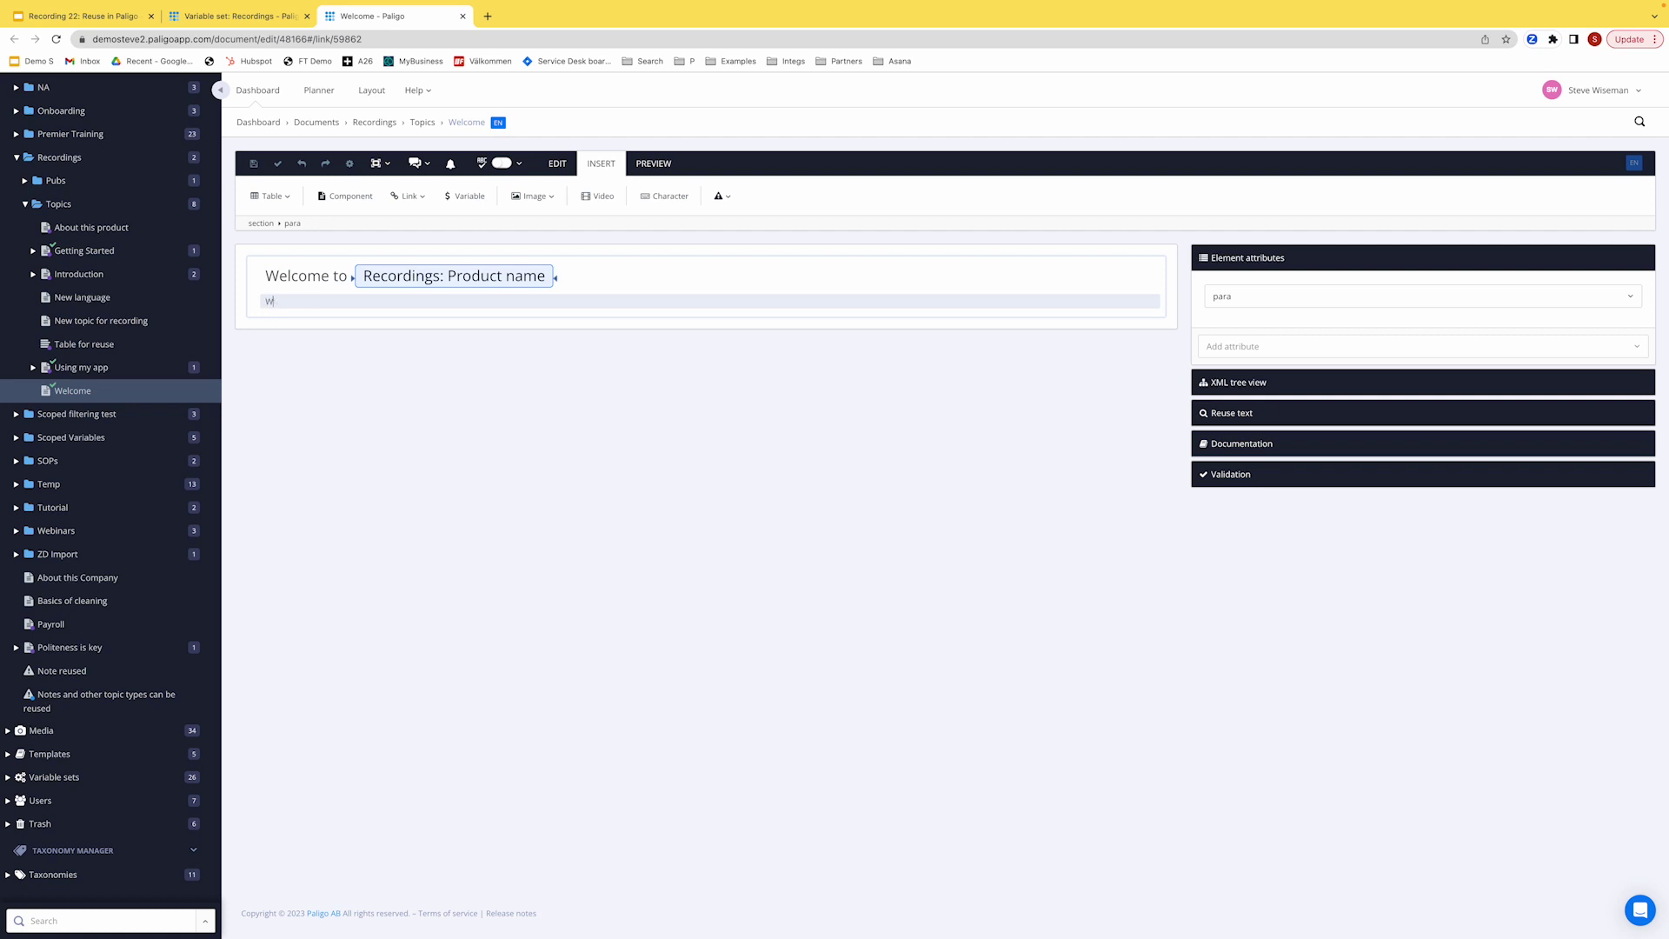
pyautogui.write('e like our own product.')
# - Insert the "Product image" variable from the "Recordings" variable set after the paragraph and select it
pyautogui.click(262, 311)
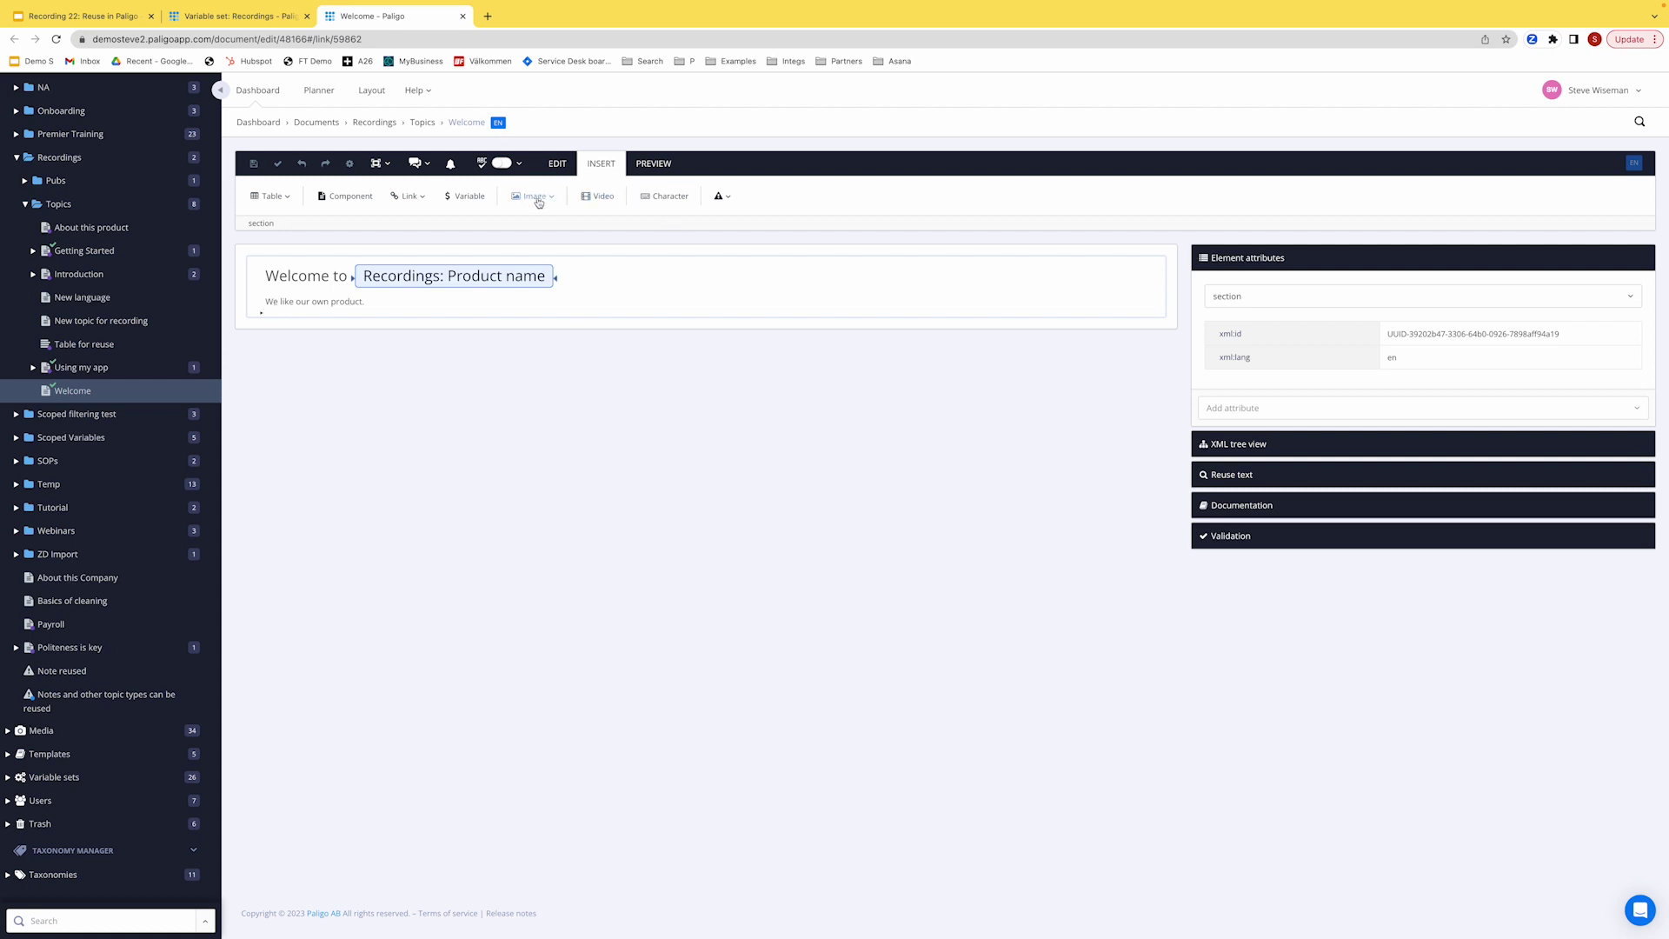
pyautogui.click(475, 198)
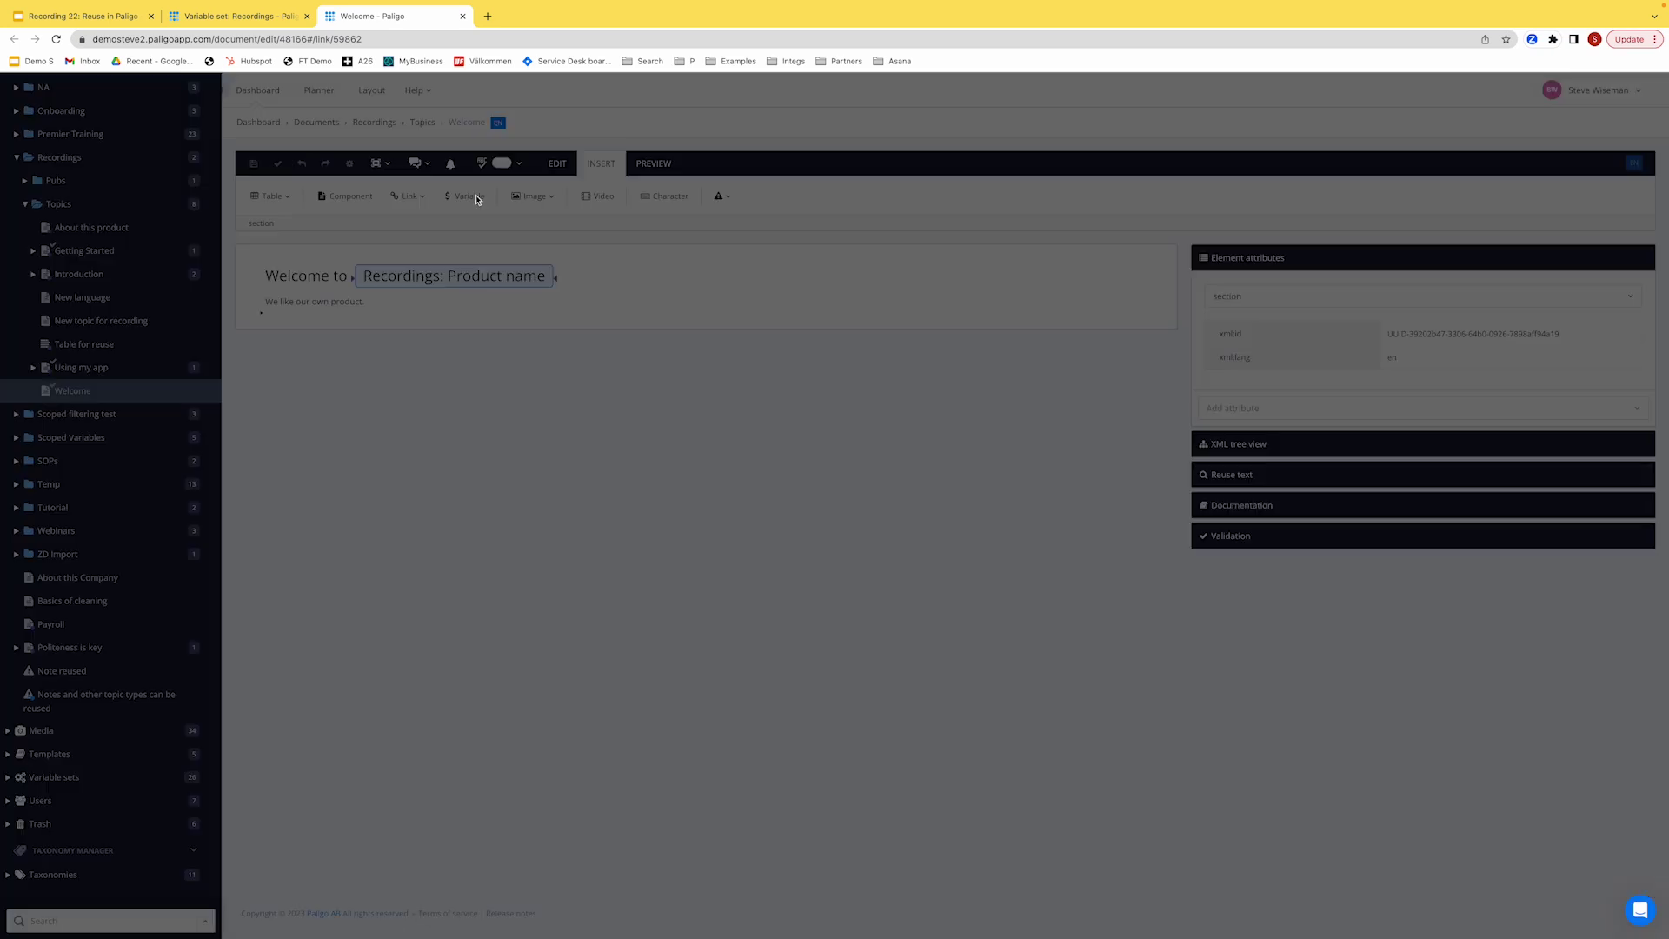
pyautogui.scroll(-3, 805, 300)
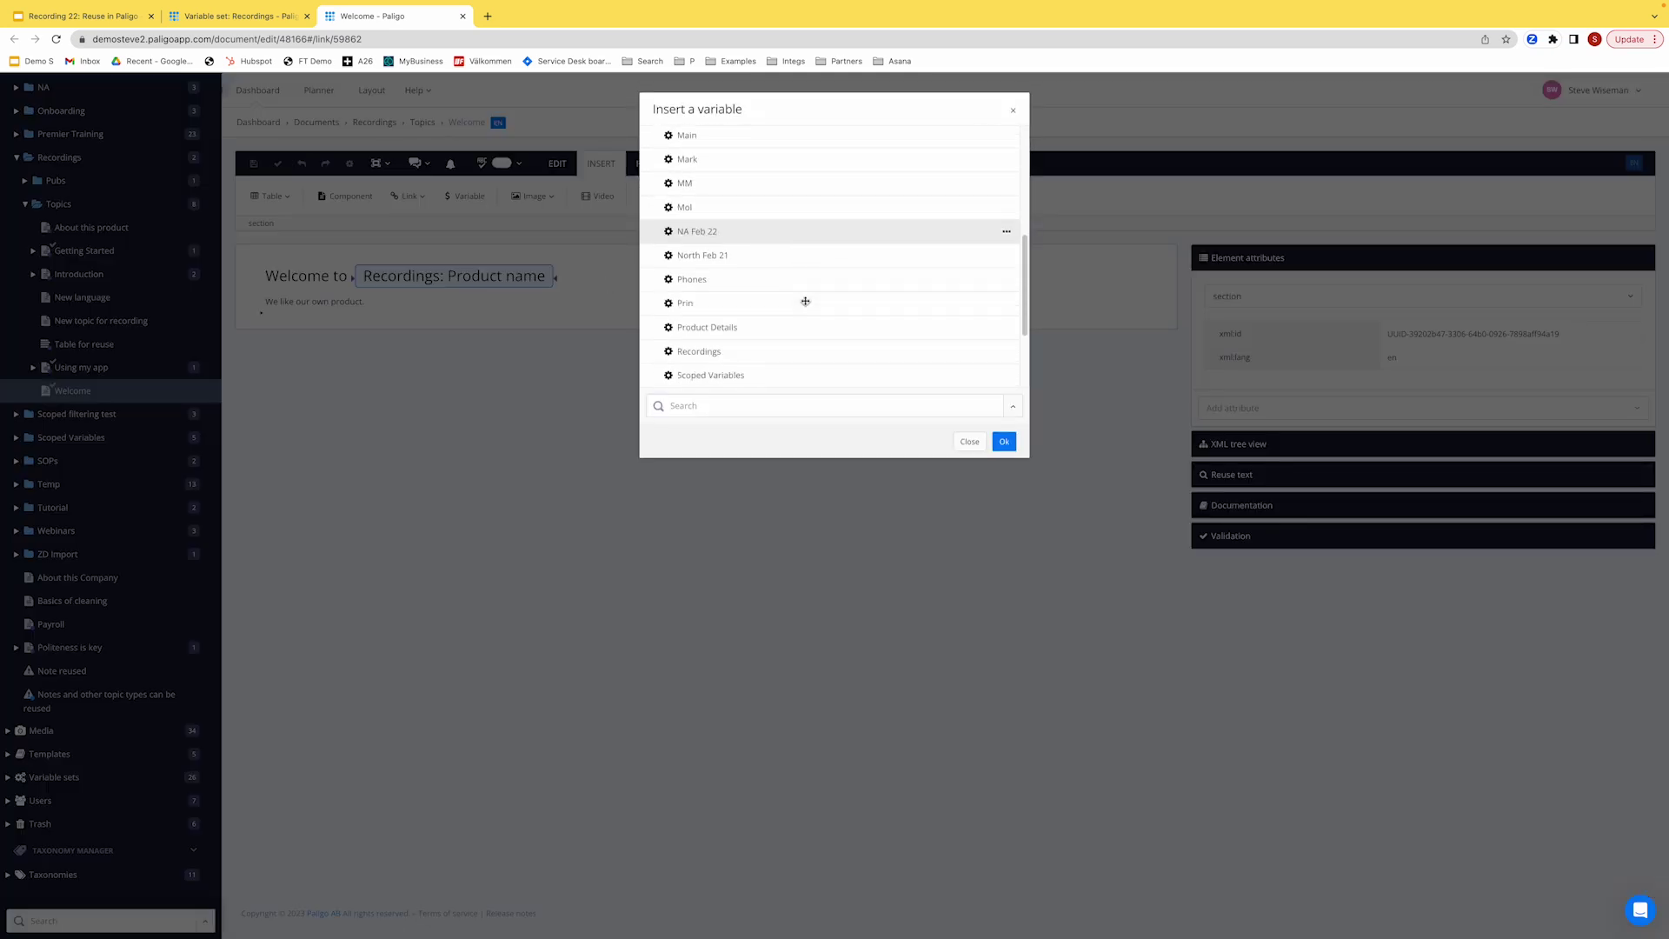
pyautogui.click(710, 352)
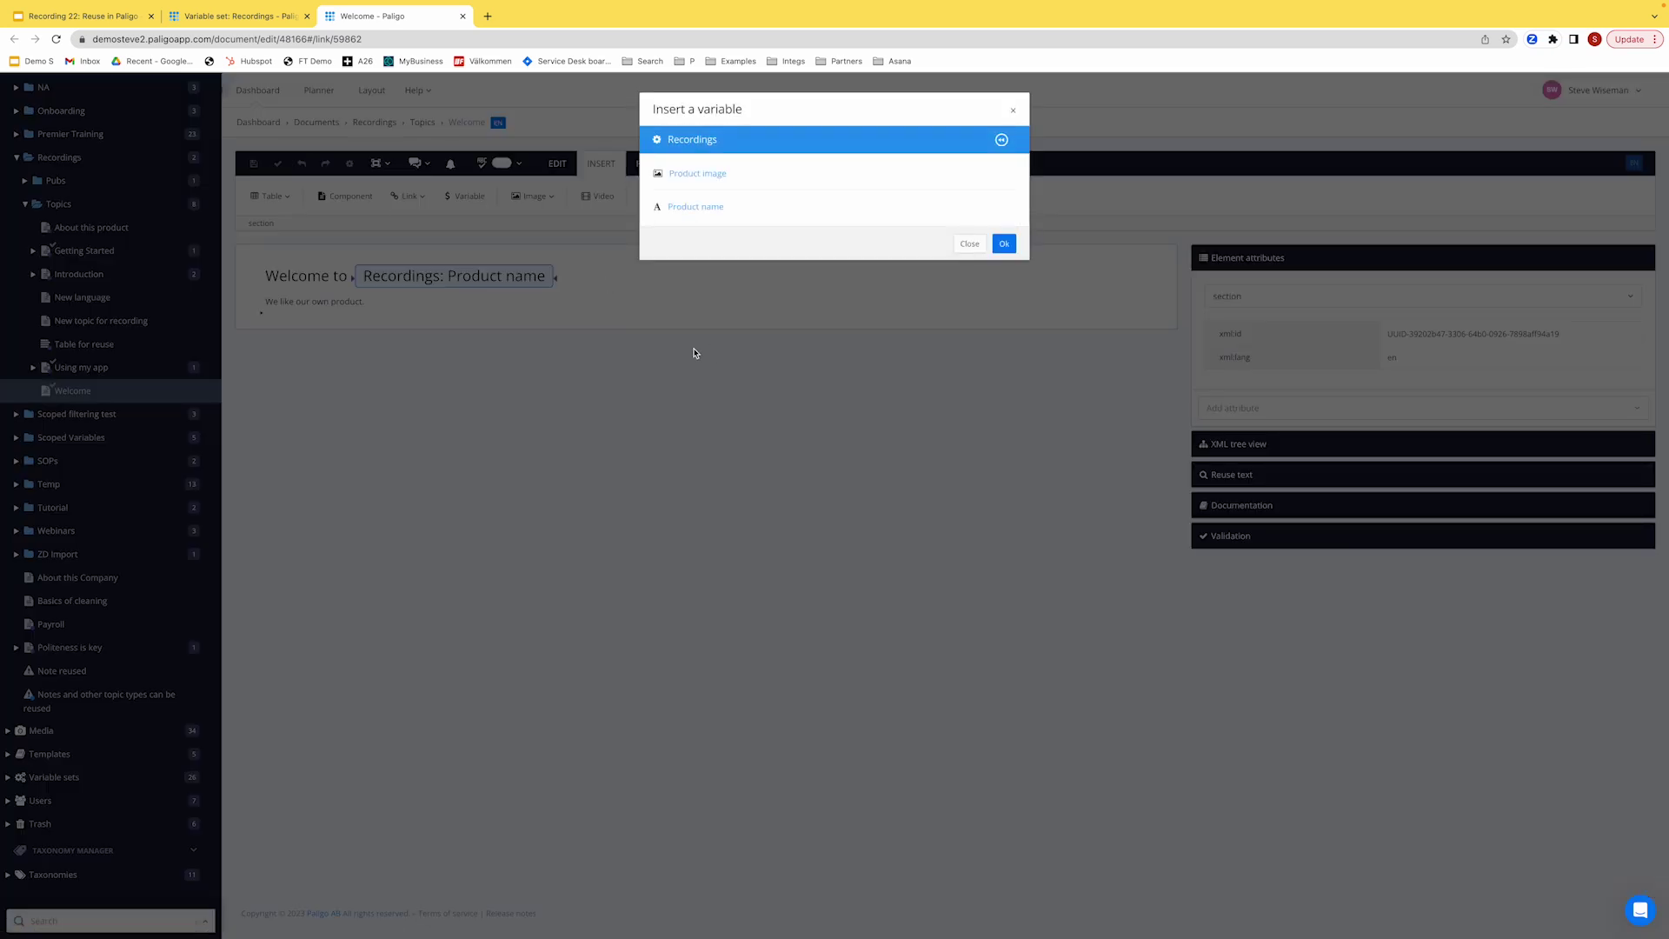
pyautogui.click(704, 181)
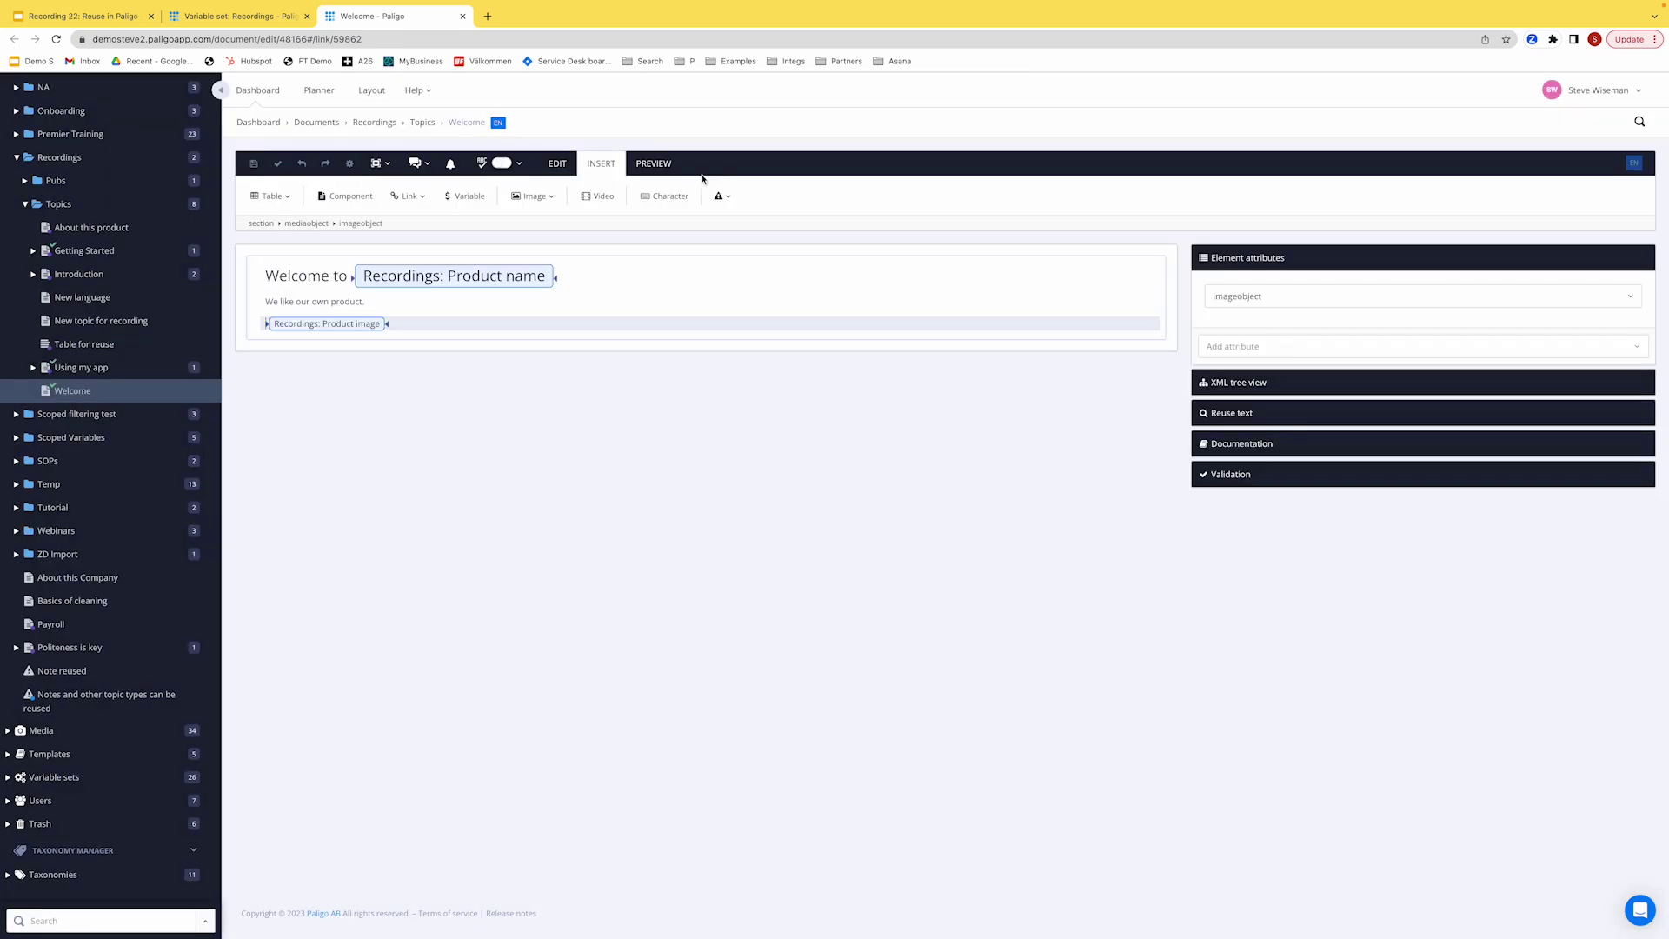
pyautogui.click(347, 323)
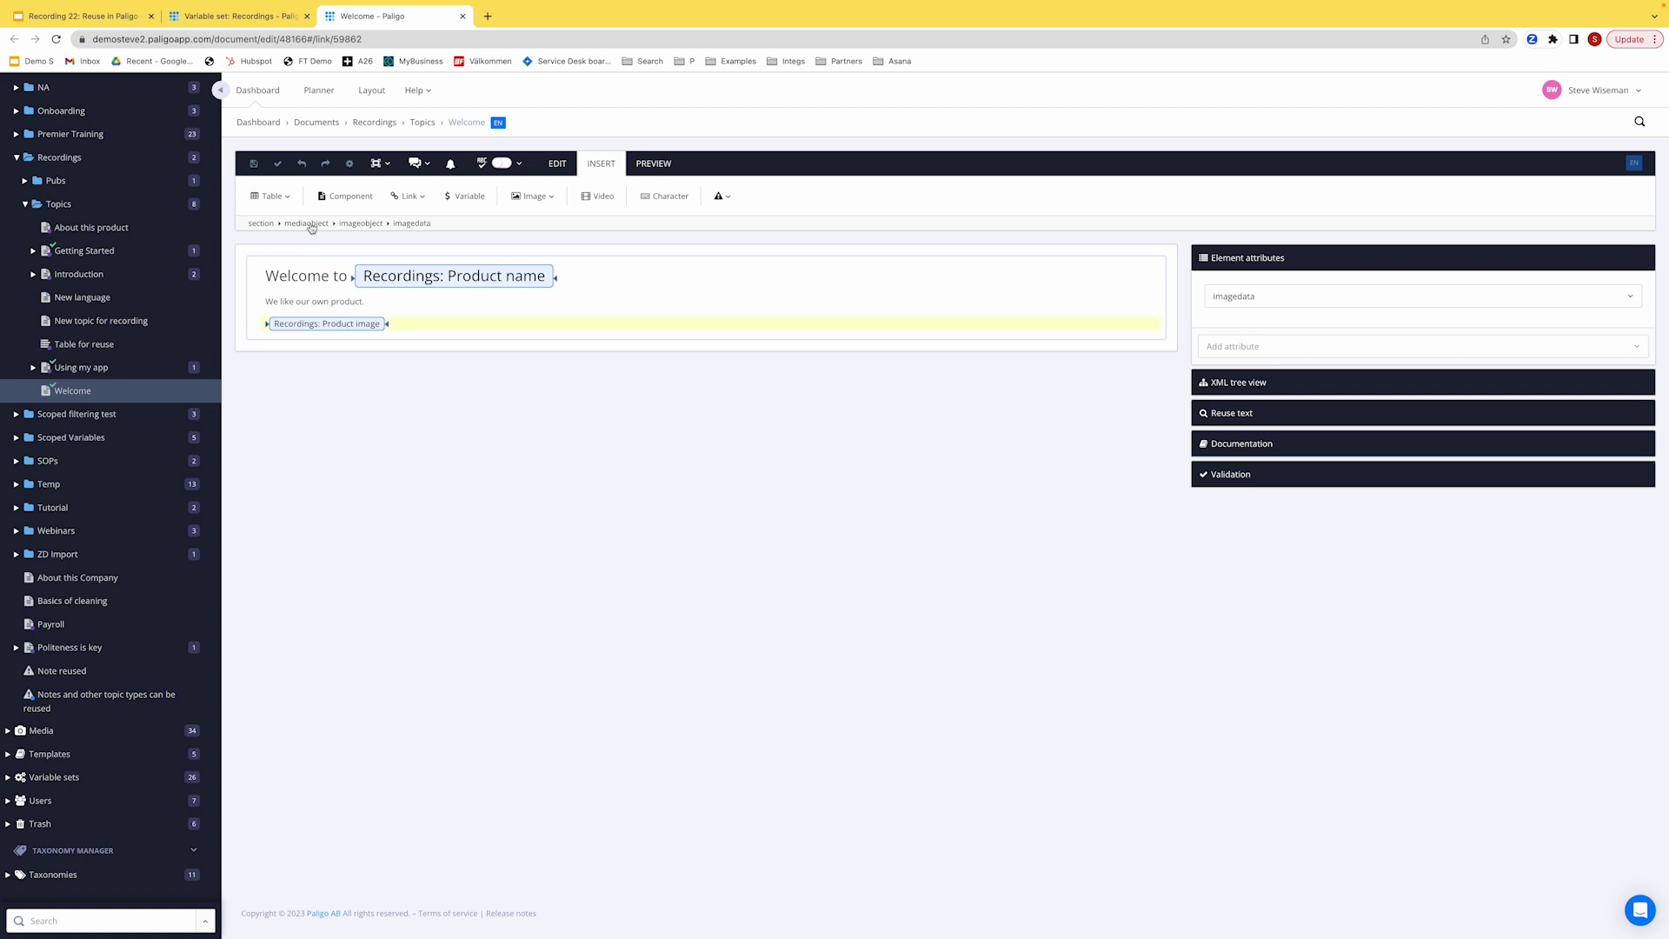
# - Add a width attribute of 30% to the imagedata element of the "Product image" variable below the paragraph
pyautogui.click(1245, 352)
pyautogui.write('wid')
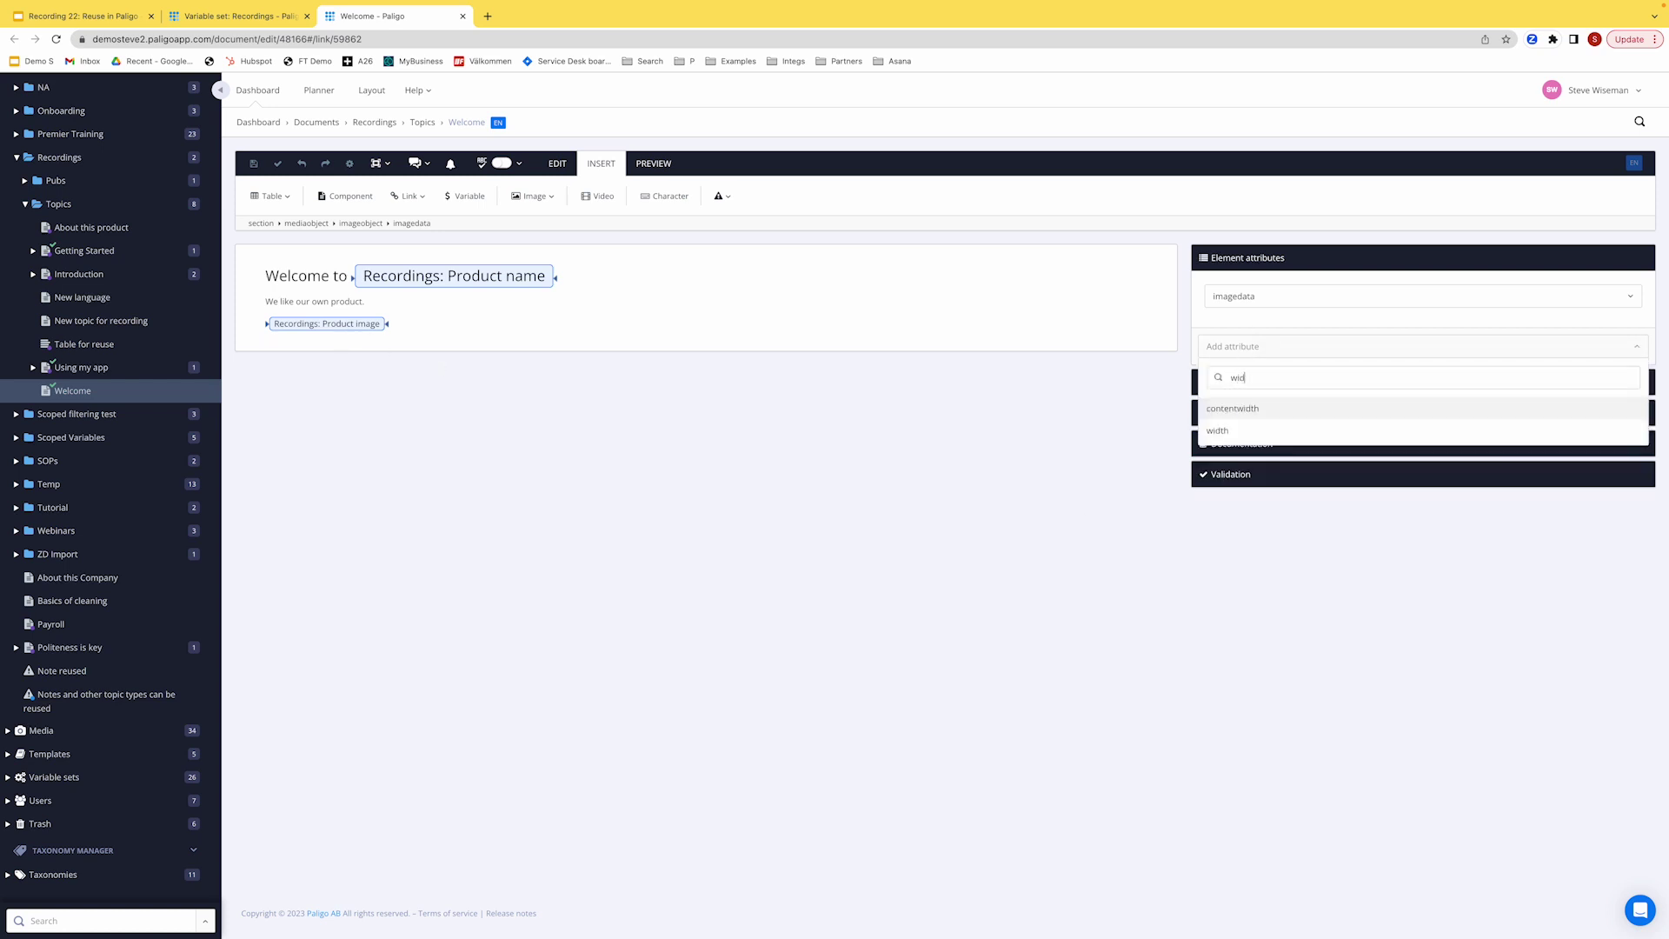
pyautogui.click(1235, 431)
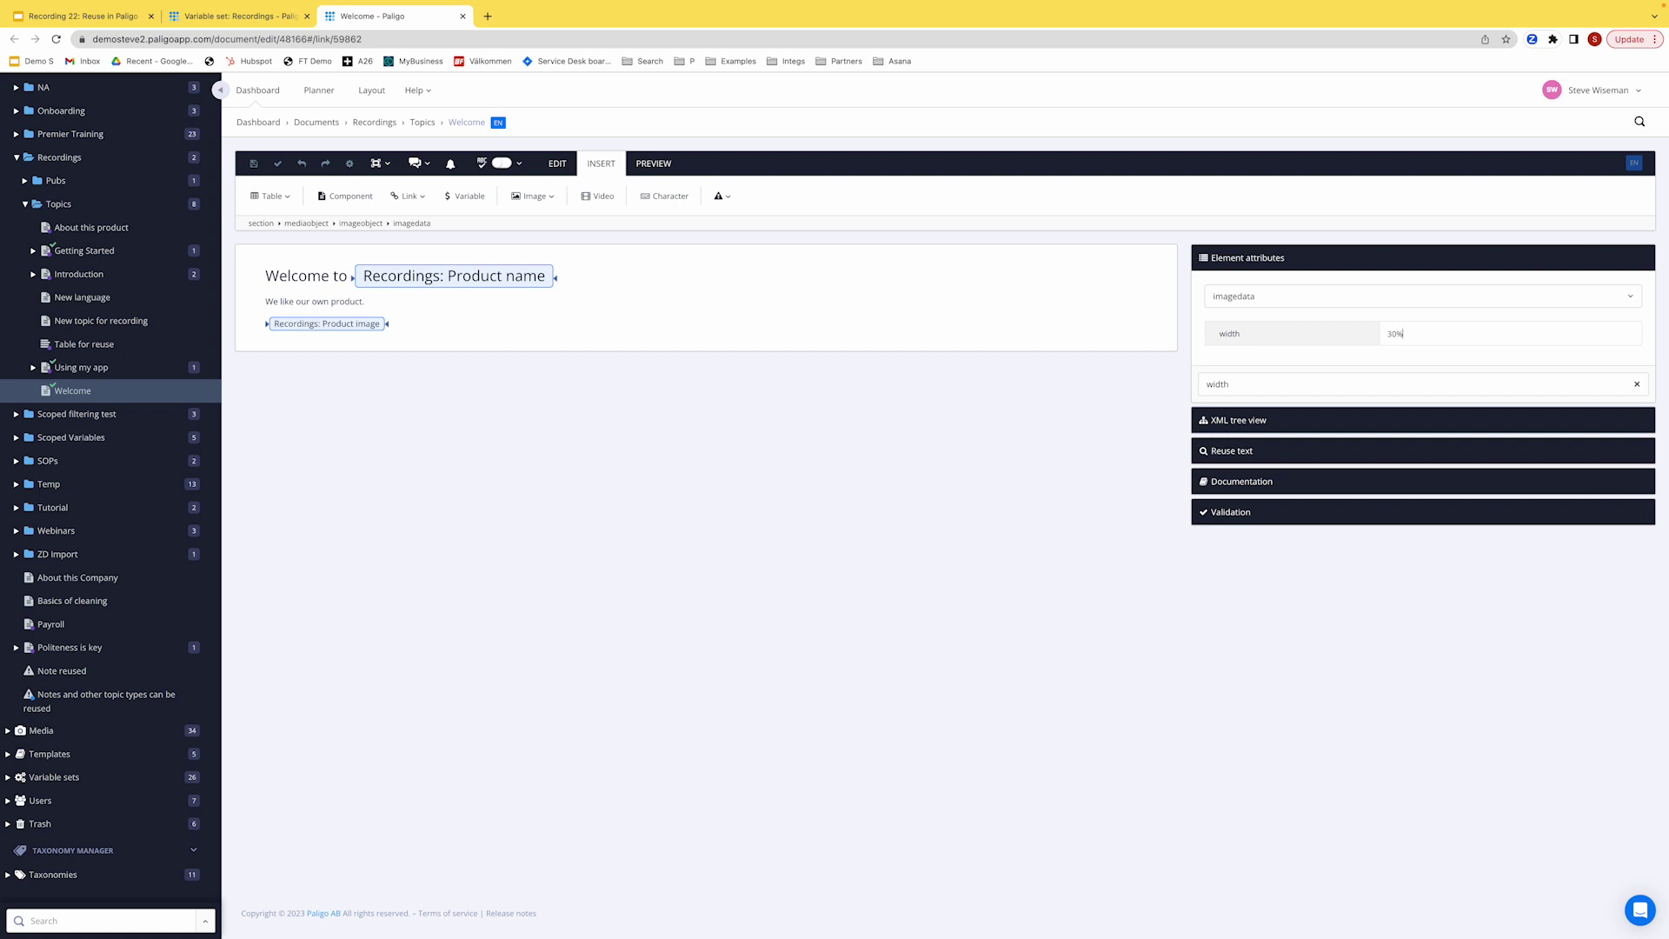
pyautogui.click(404, 337)
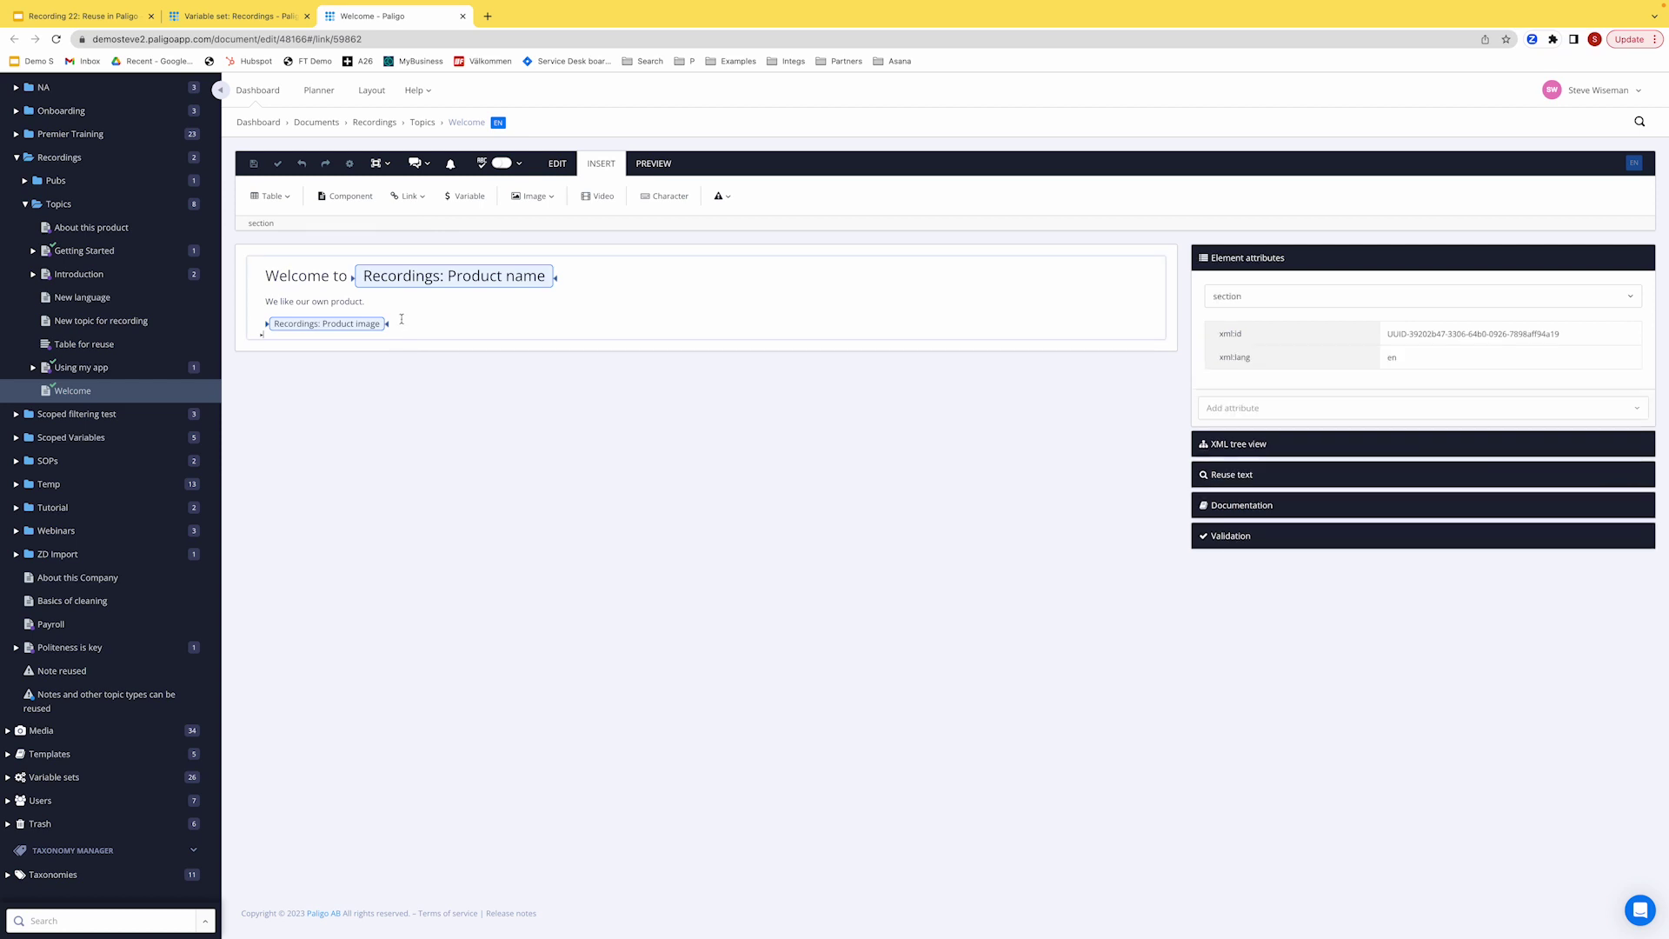
# - Insert the "Product image" variable from the "Recordings" variable set inline at the end of the "We like our own product." paragraph
pyautogui.click(384, 301)
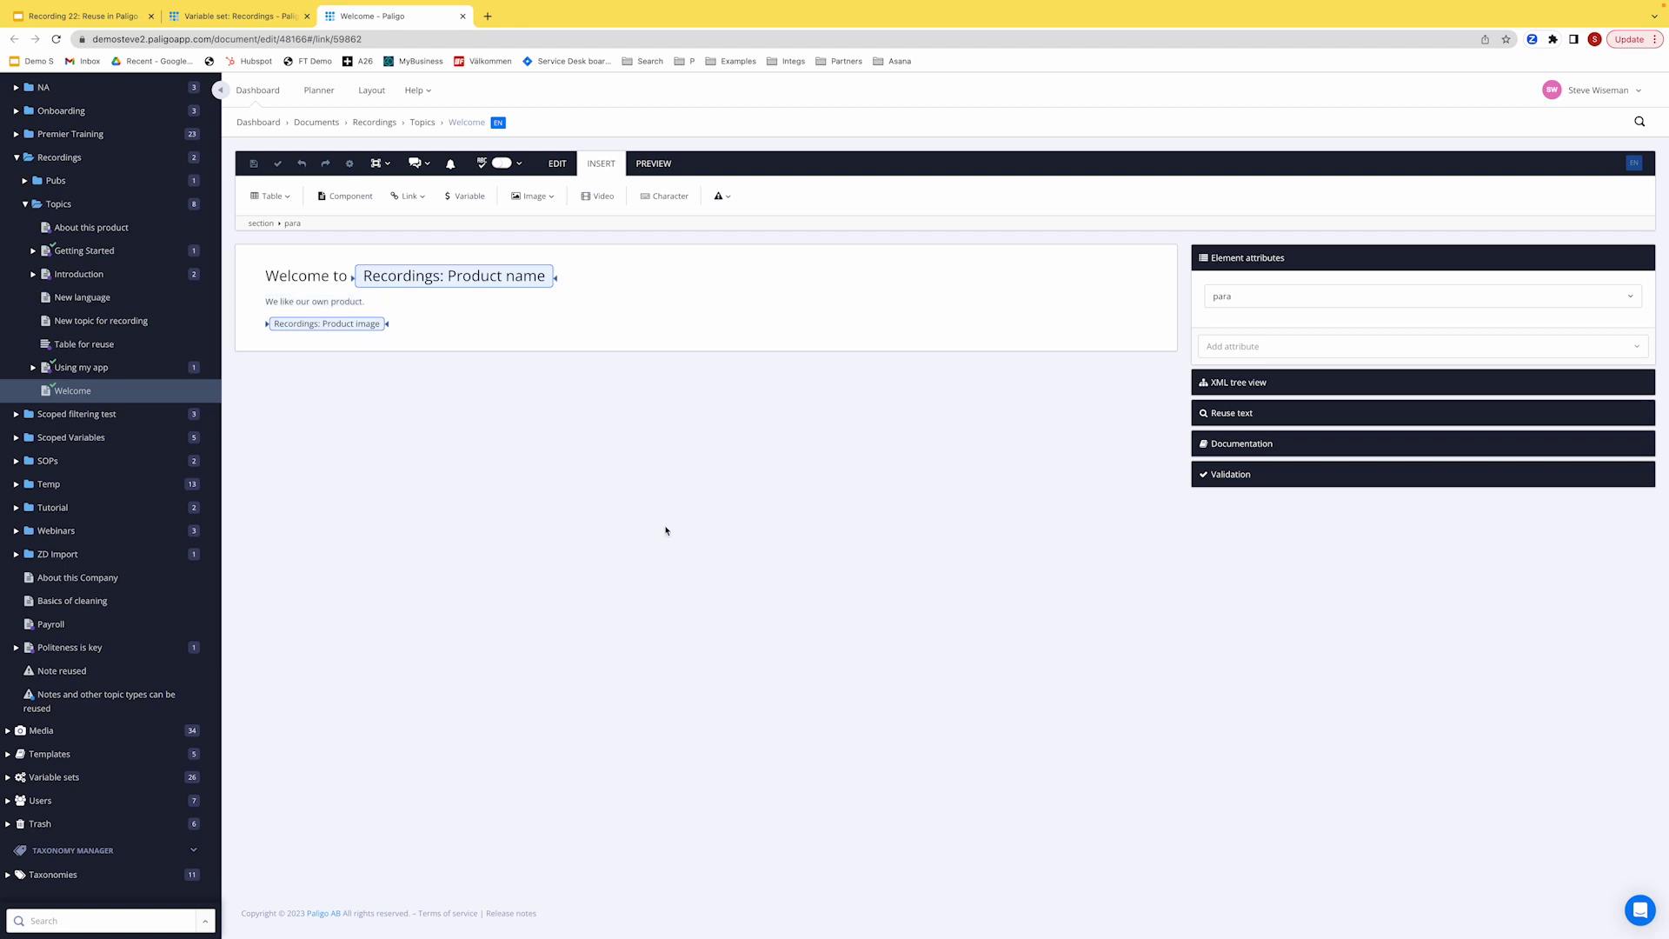
pyautogui.click(465, 195)
pyautogui.scroll(-2, 815, 334)
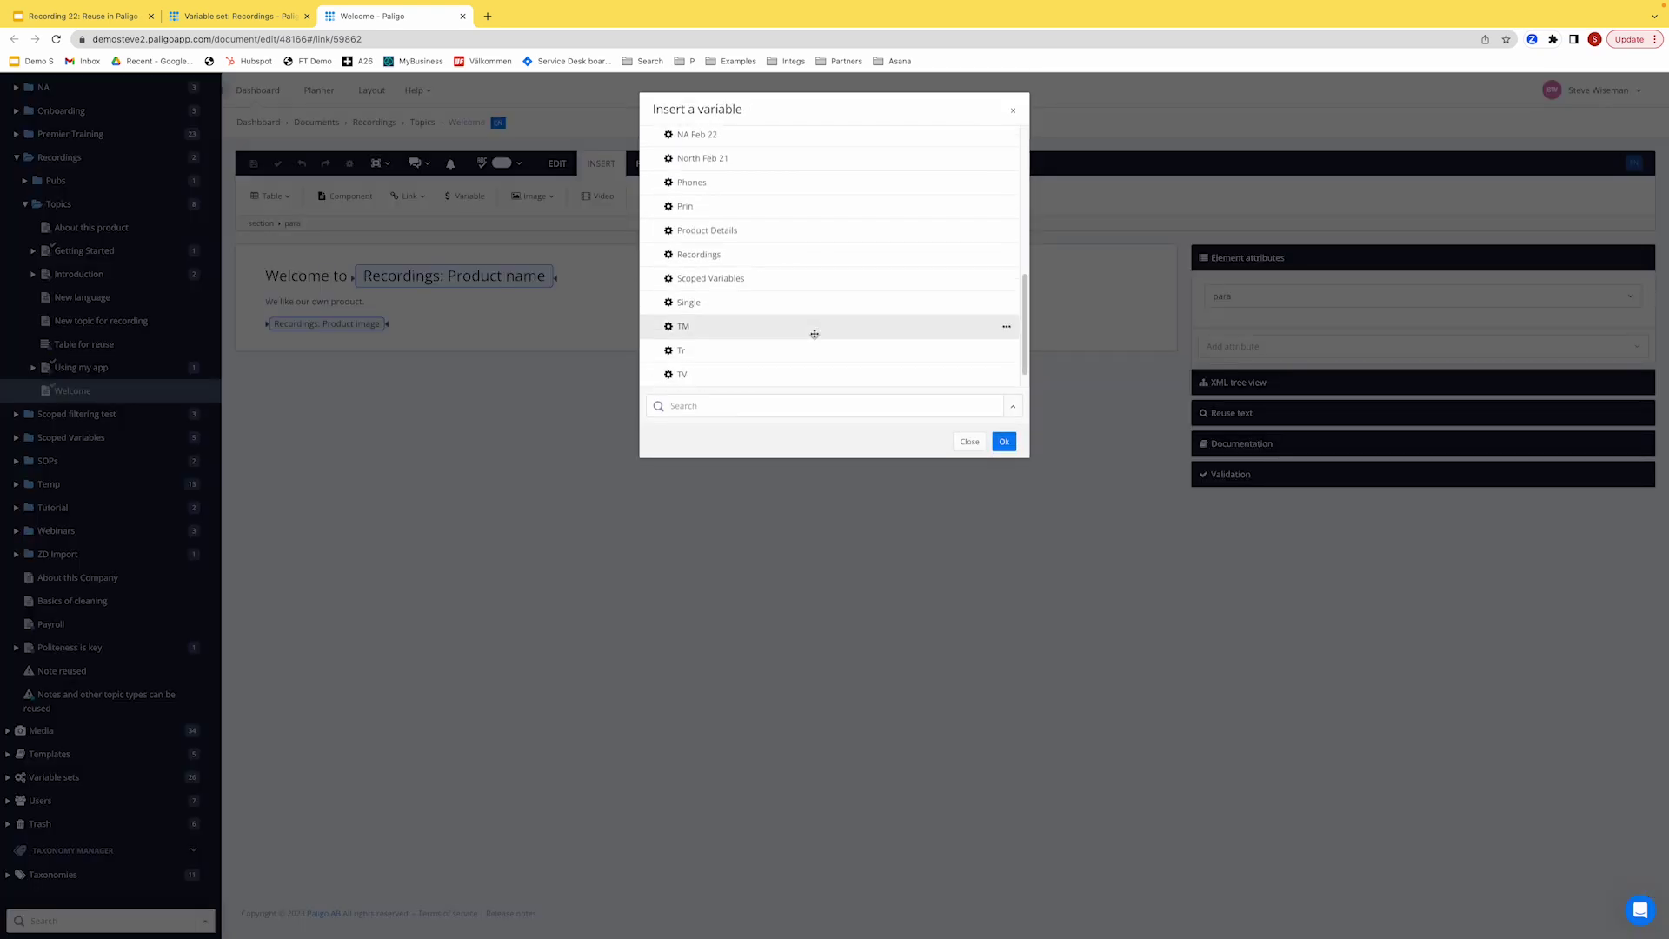
pyautogui.click(703, 259)
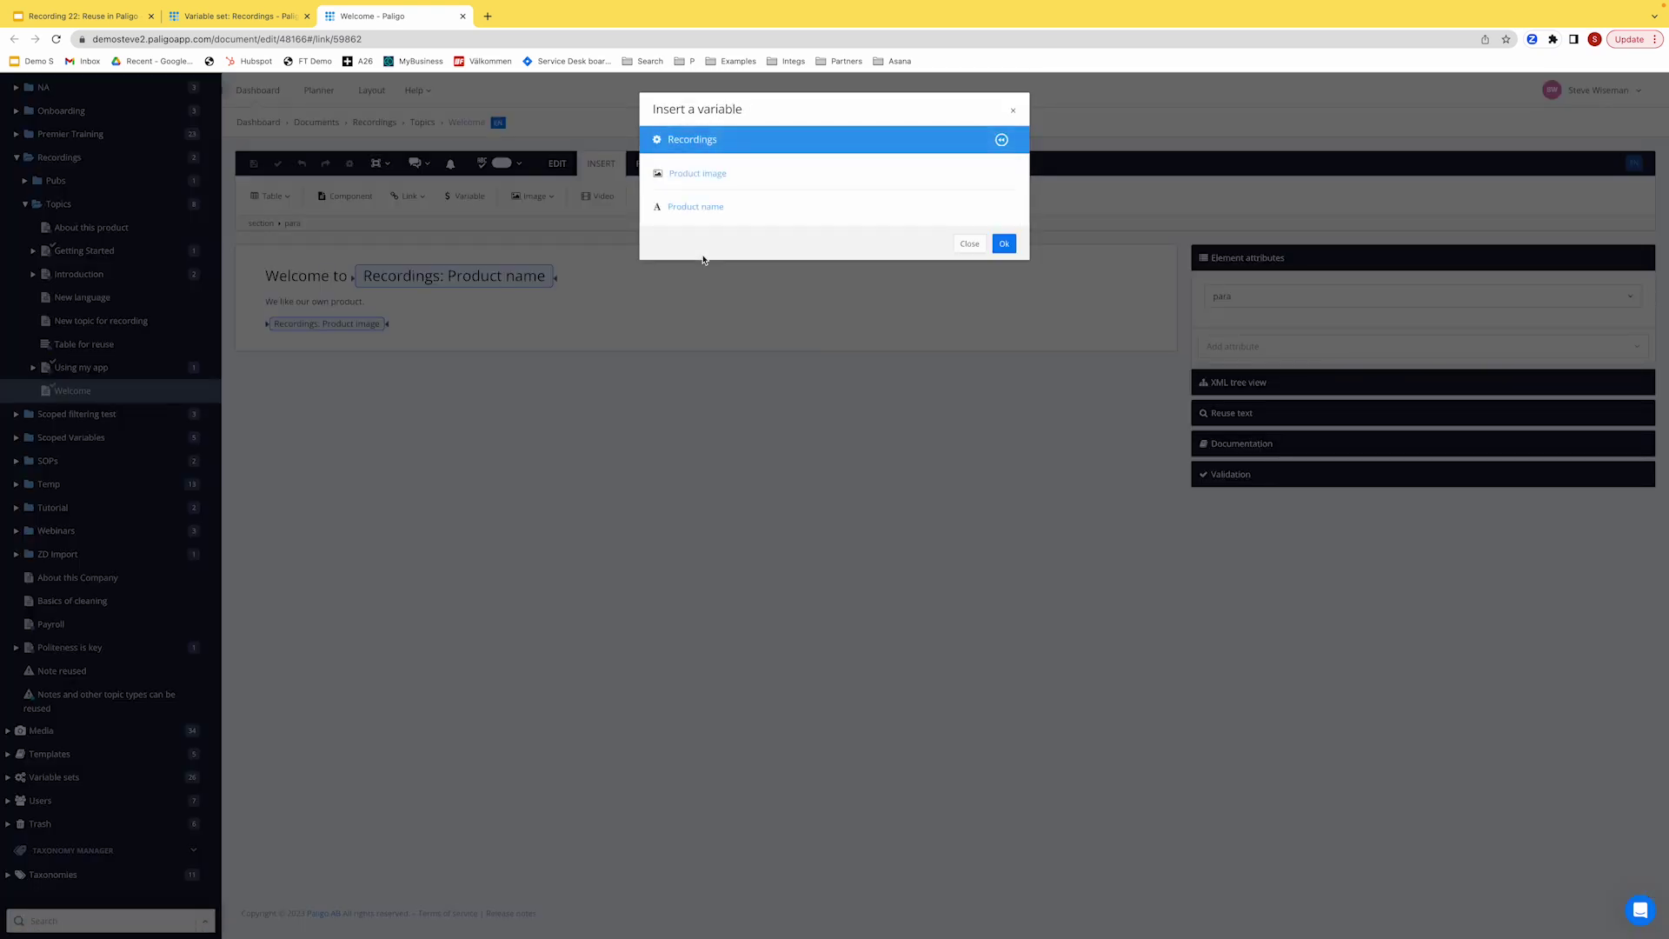
pyautogui.click(698, 170)
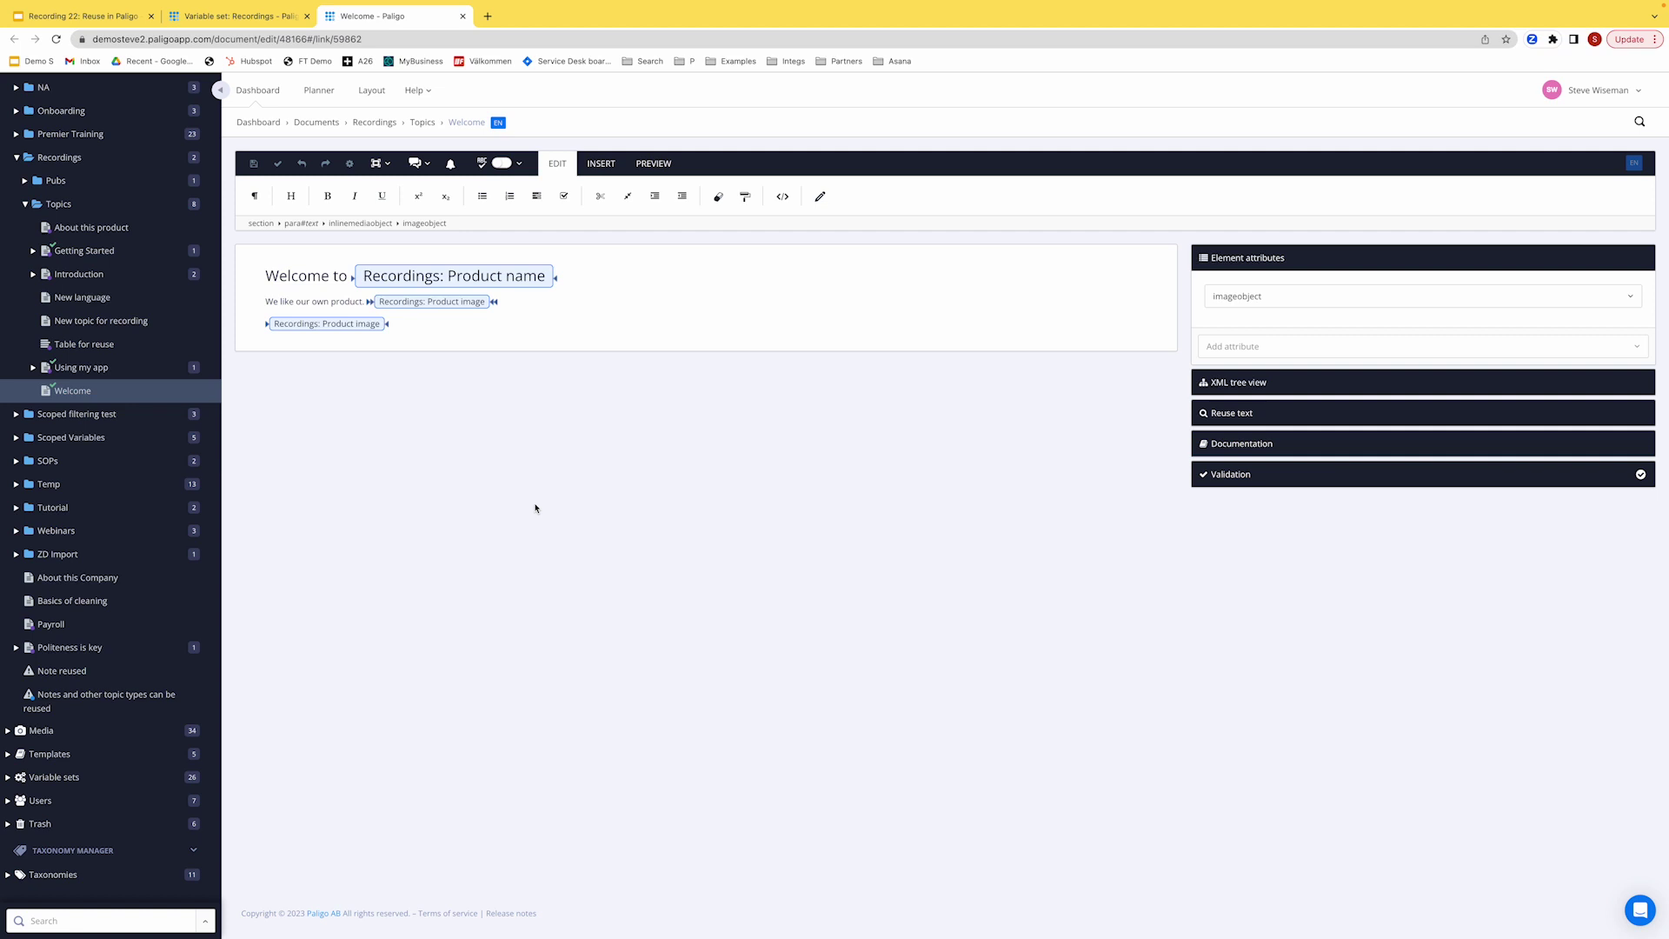
# - Preview the topic with the "Recordings" variable set to "Another Product" in the profile settings
pyautogui.click(653, 165)
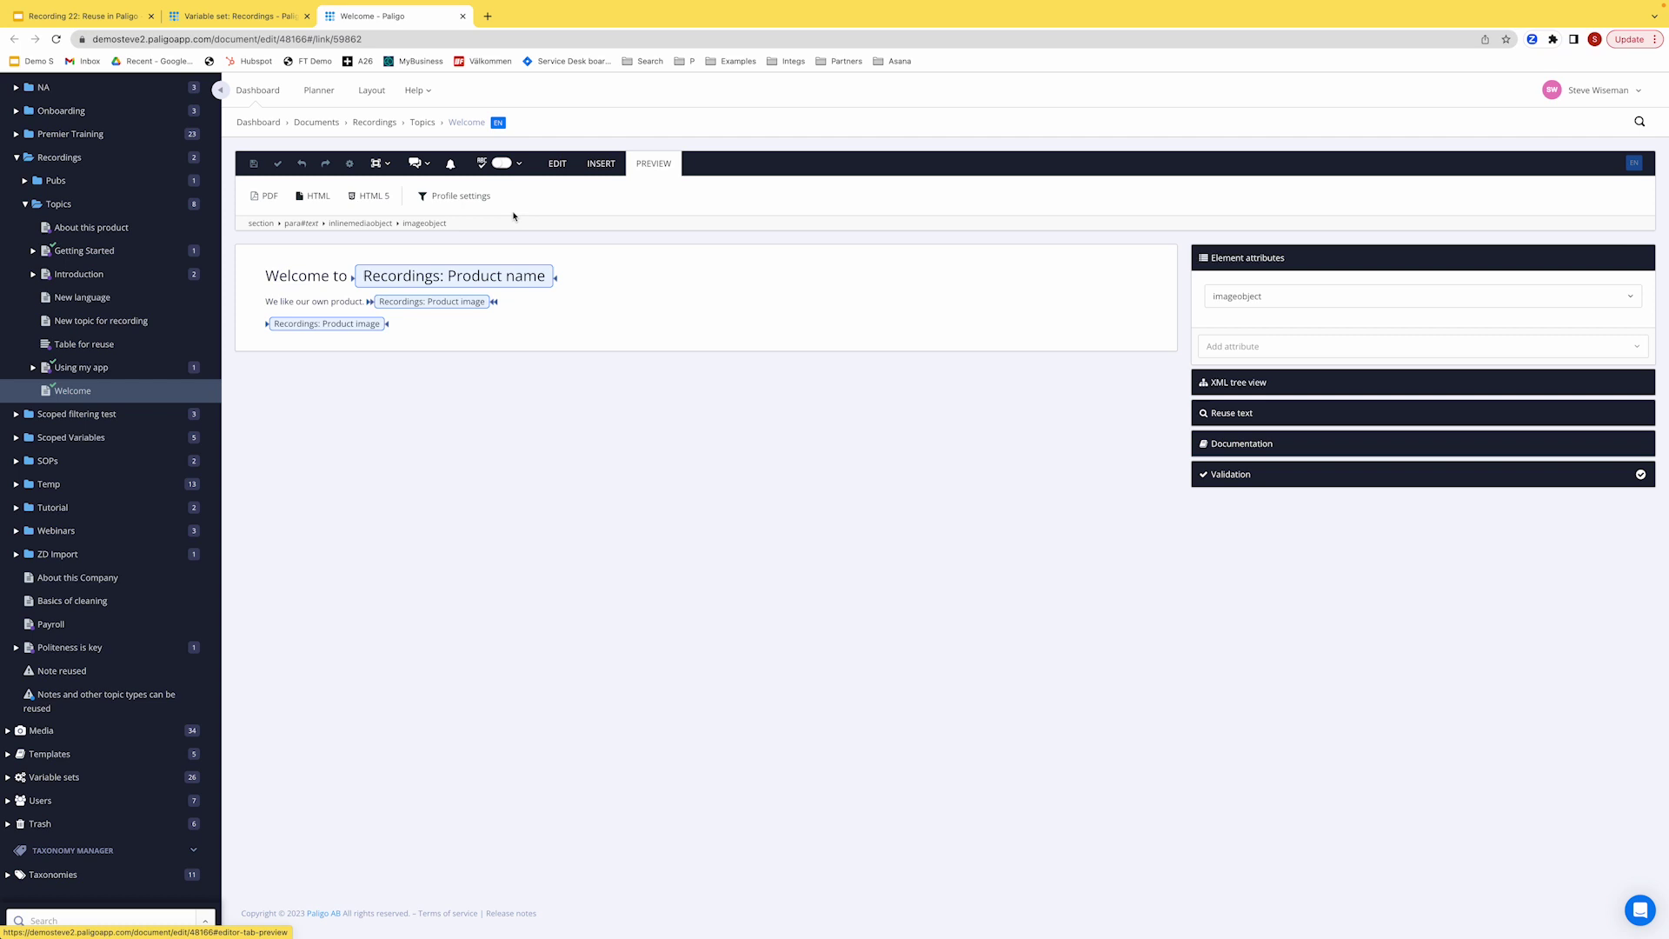
pyautogui.click(456, 196)
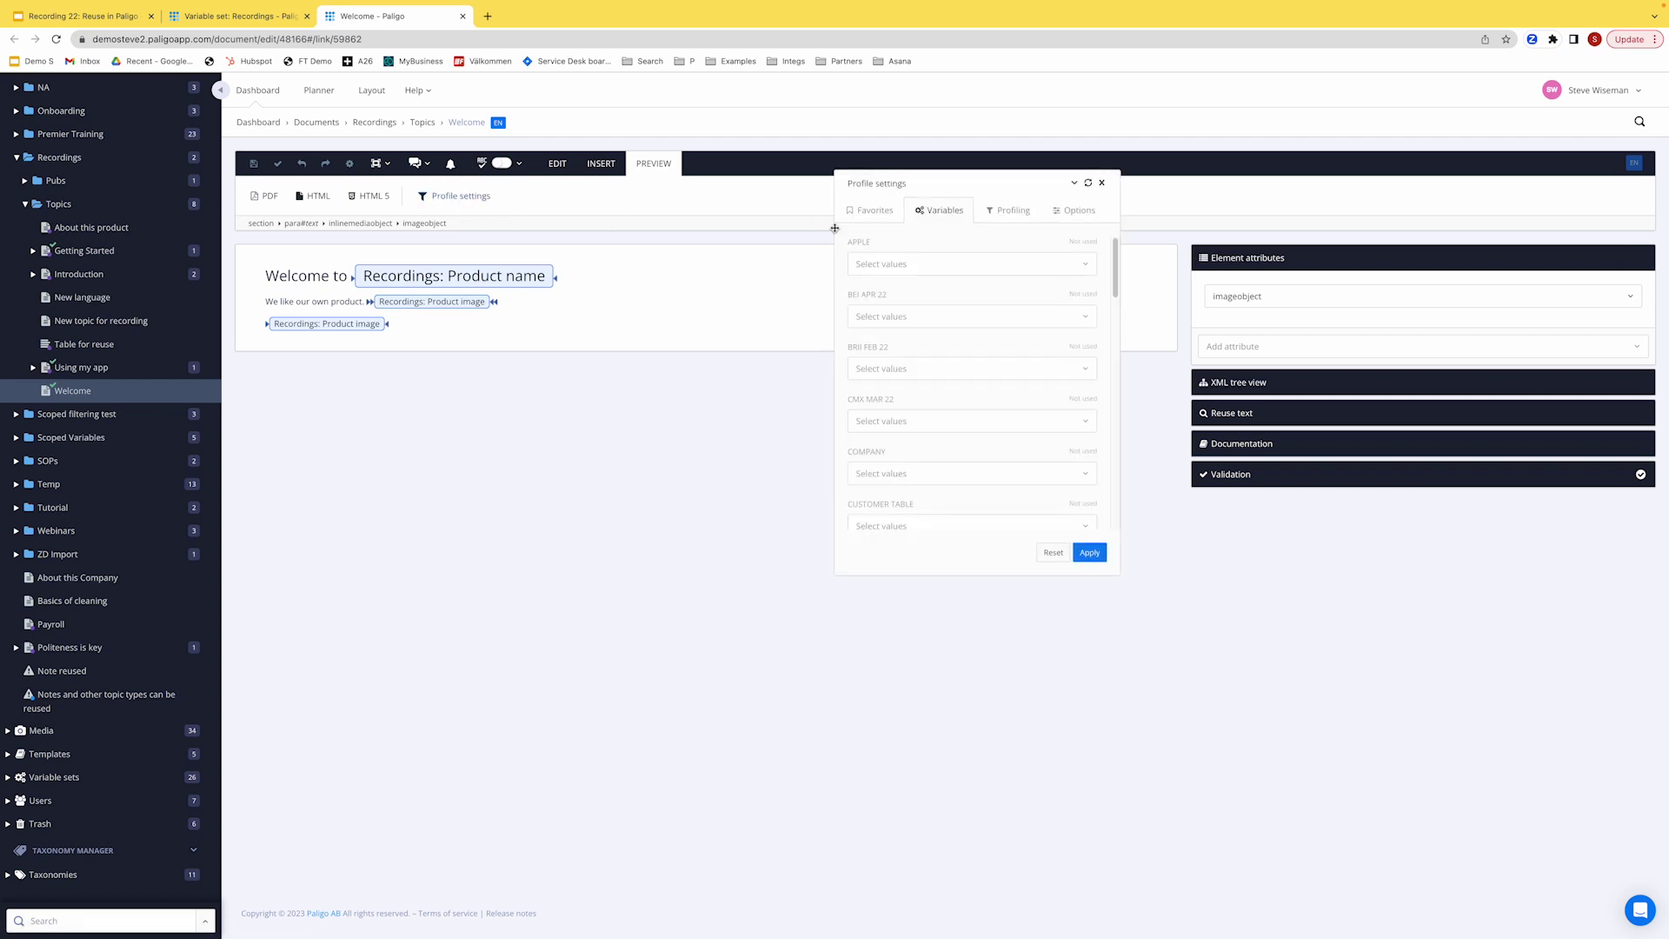
pyautogui.click(869, 213)
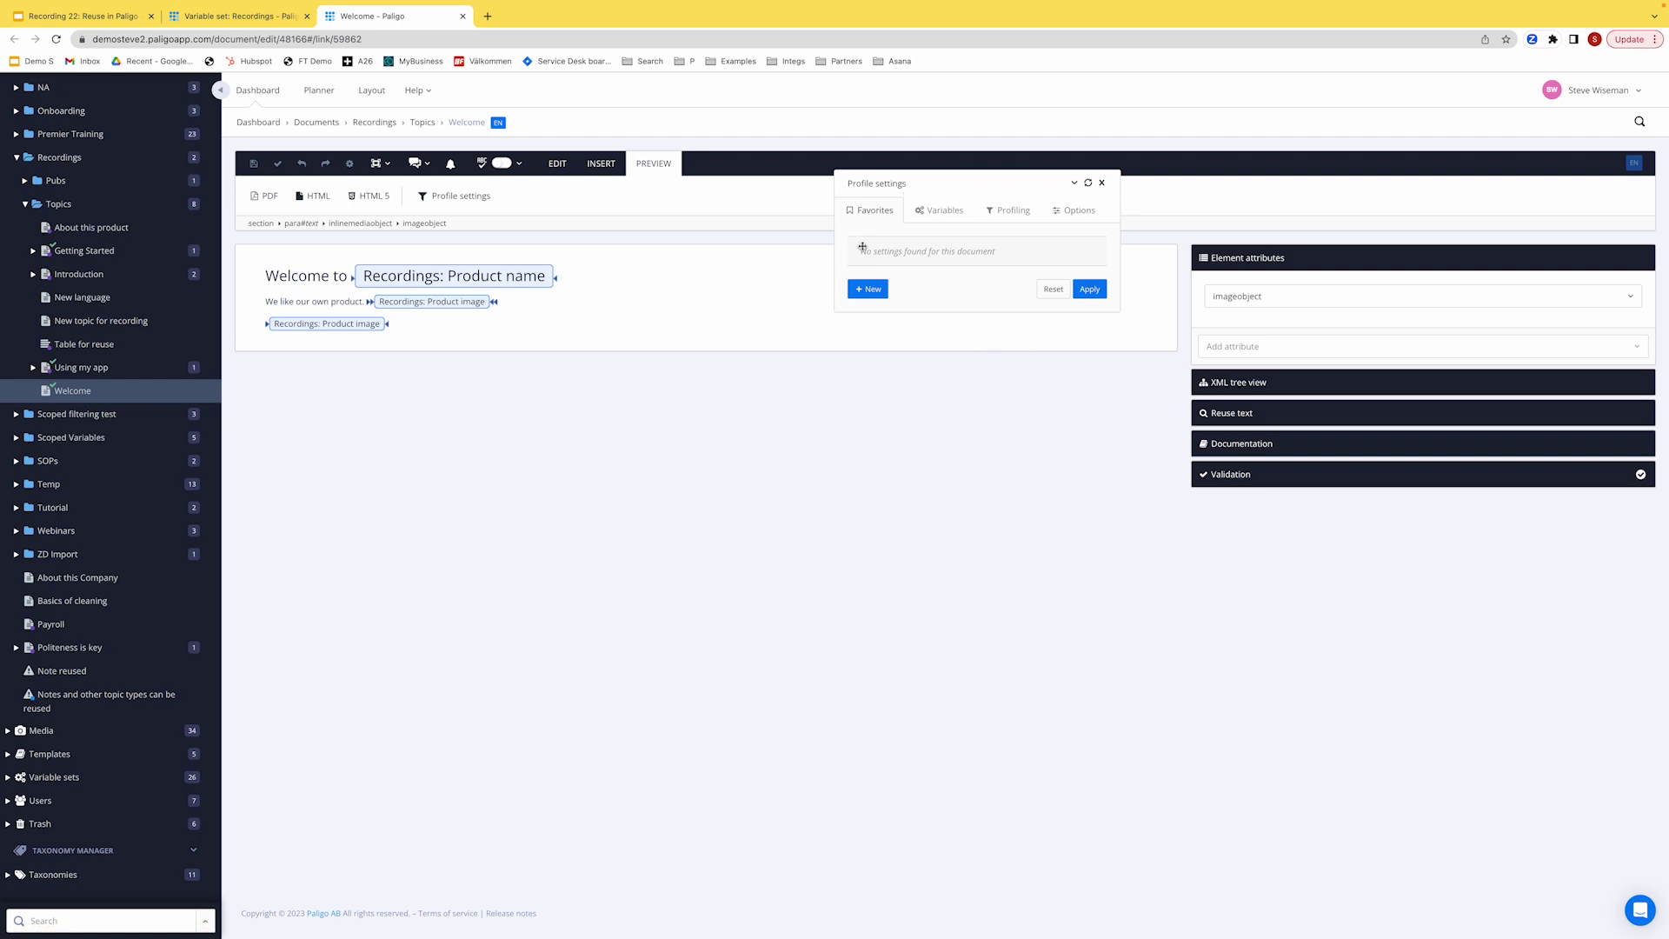
pyautogui.click(942, 212)
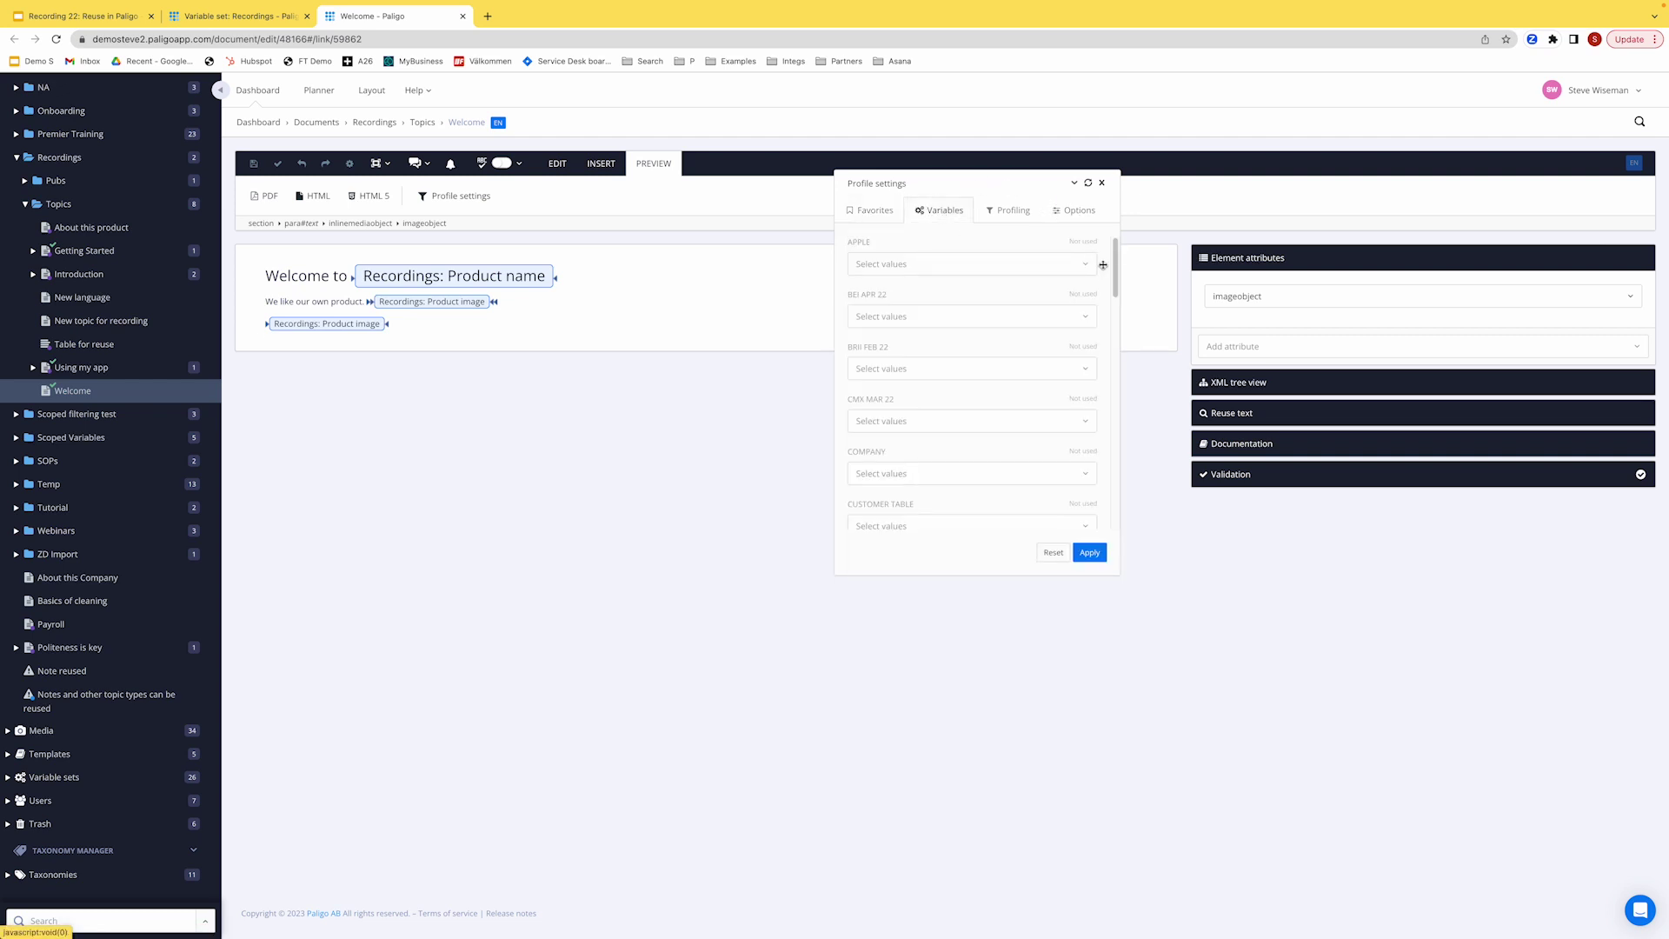
pyautogui.moveTo(1113, 261); pyautogui.dragTo(1109, 459)
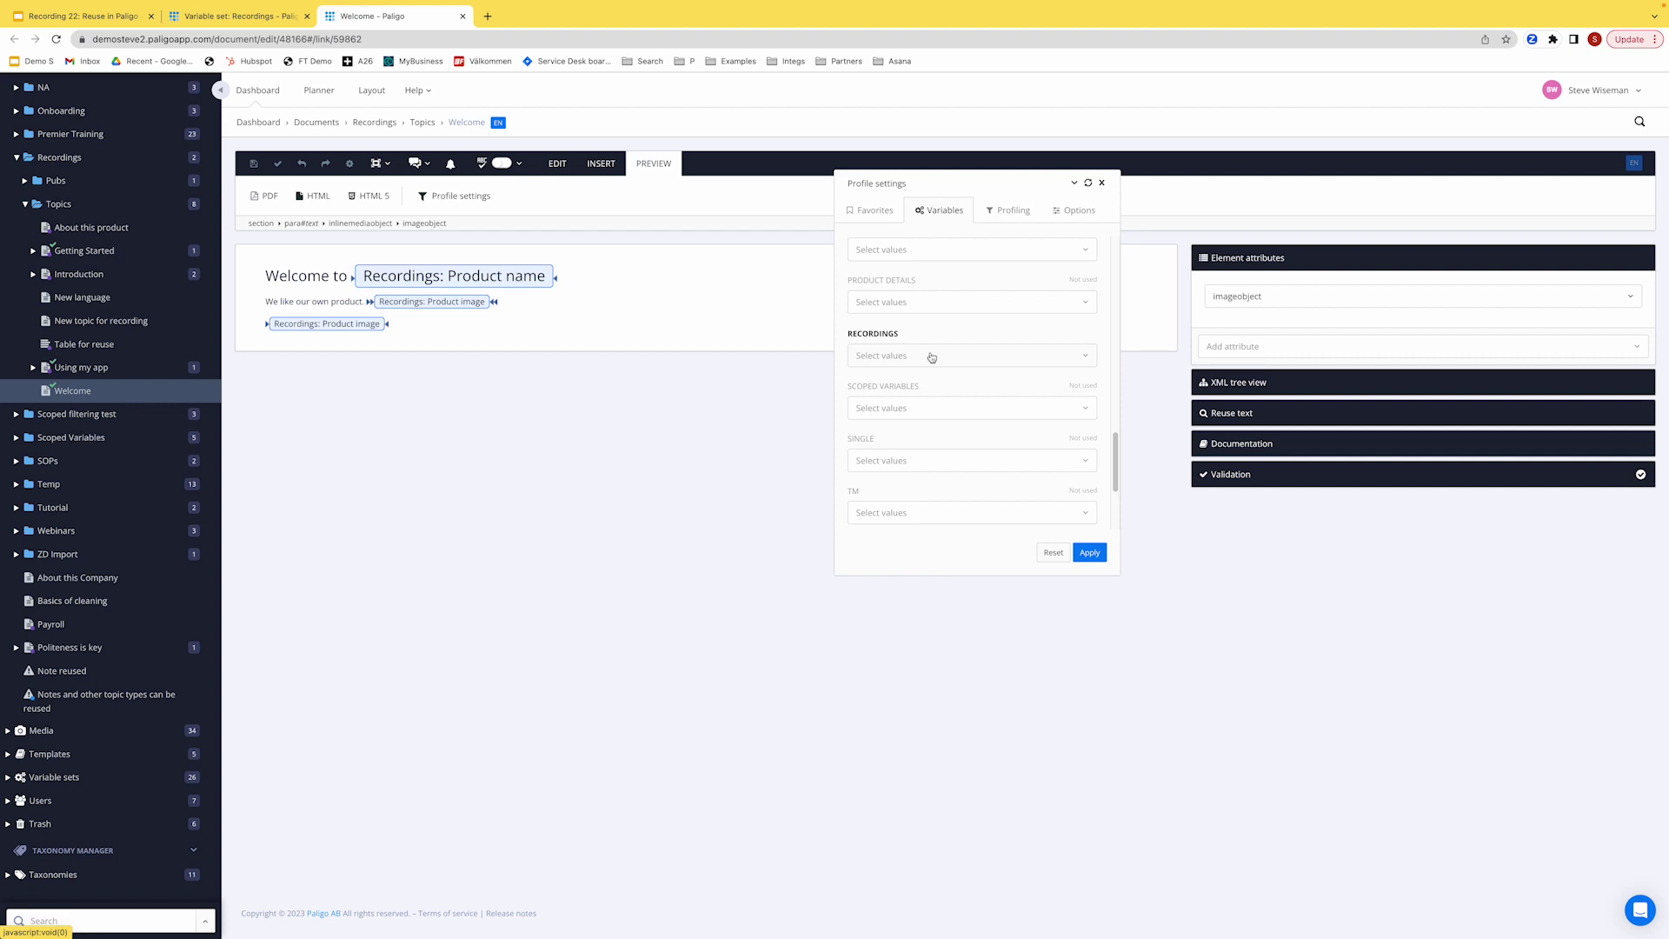
pyautogui.click(931, 356)
pyautogui.click(897, 380)
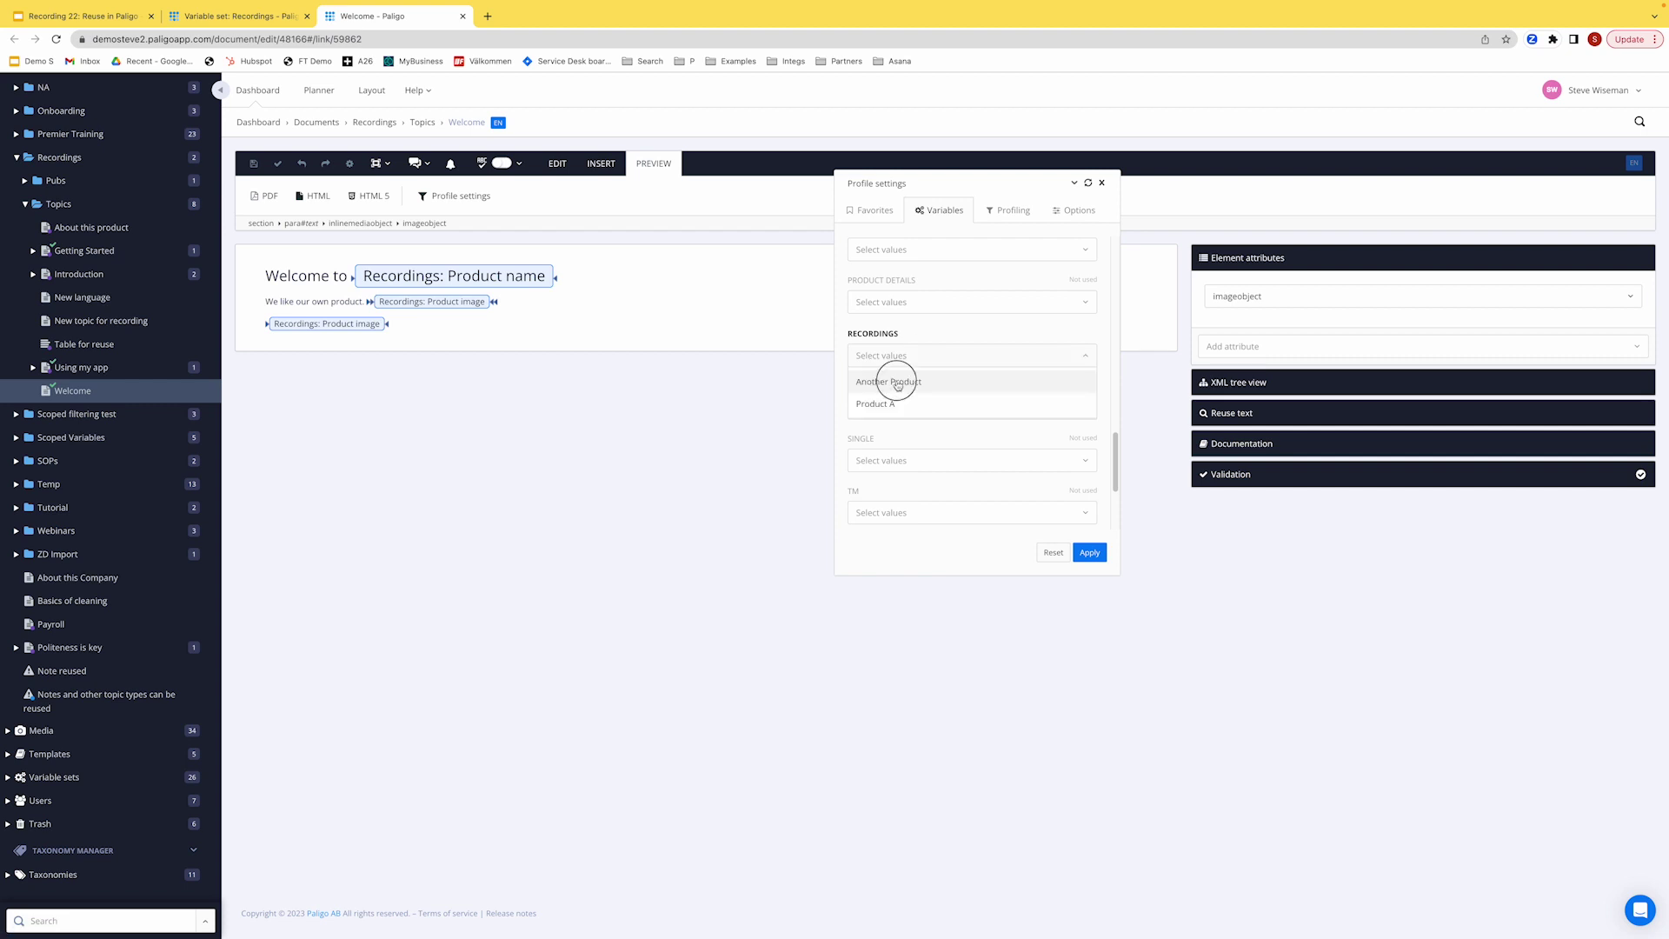
pyautogui.click(1091, 553)
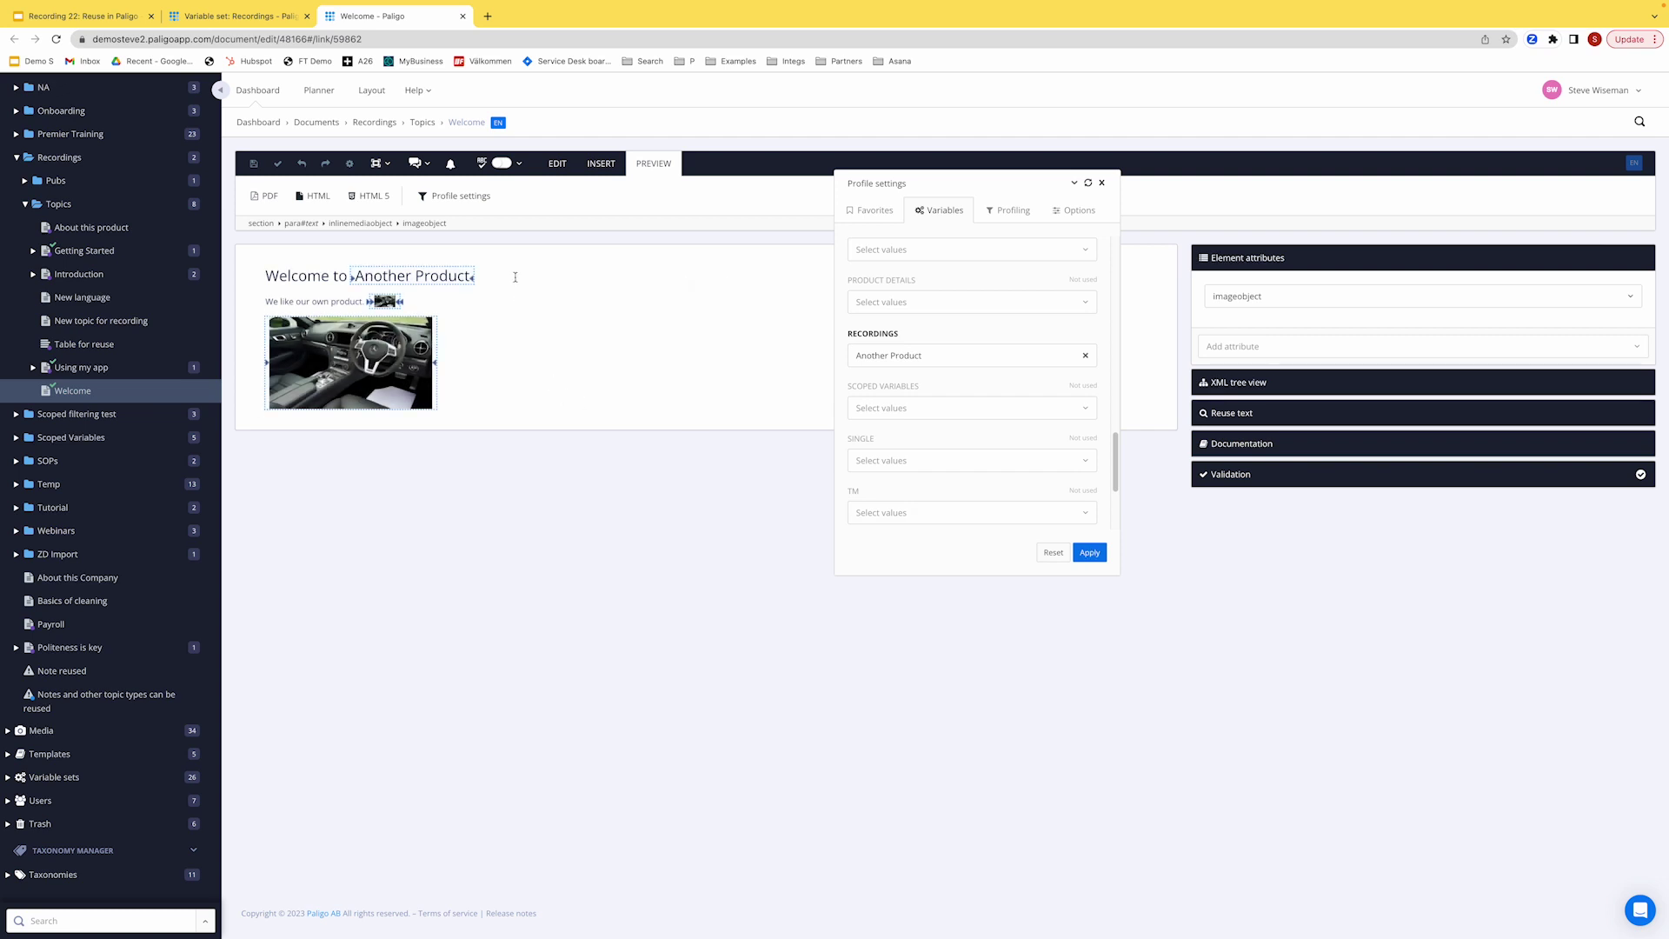
# - Switch the "Recordings" variable set to "Product A" in the profile settings and apply it to the topic
pyautogui.click(889, 356)
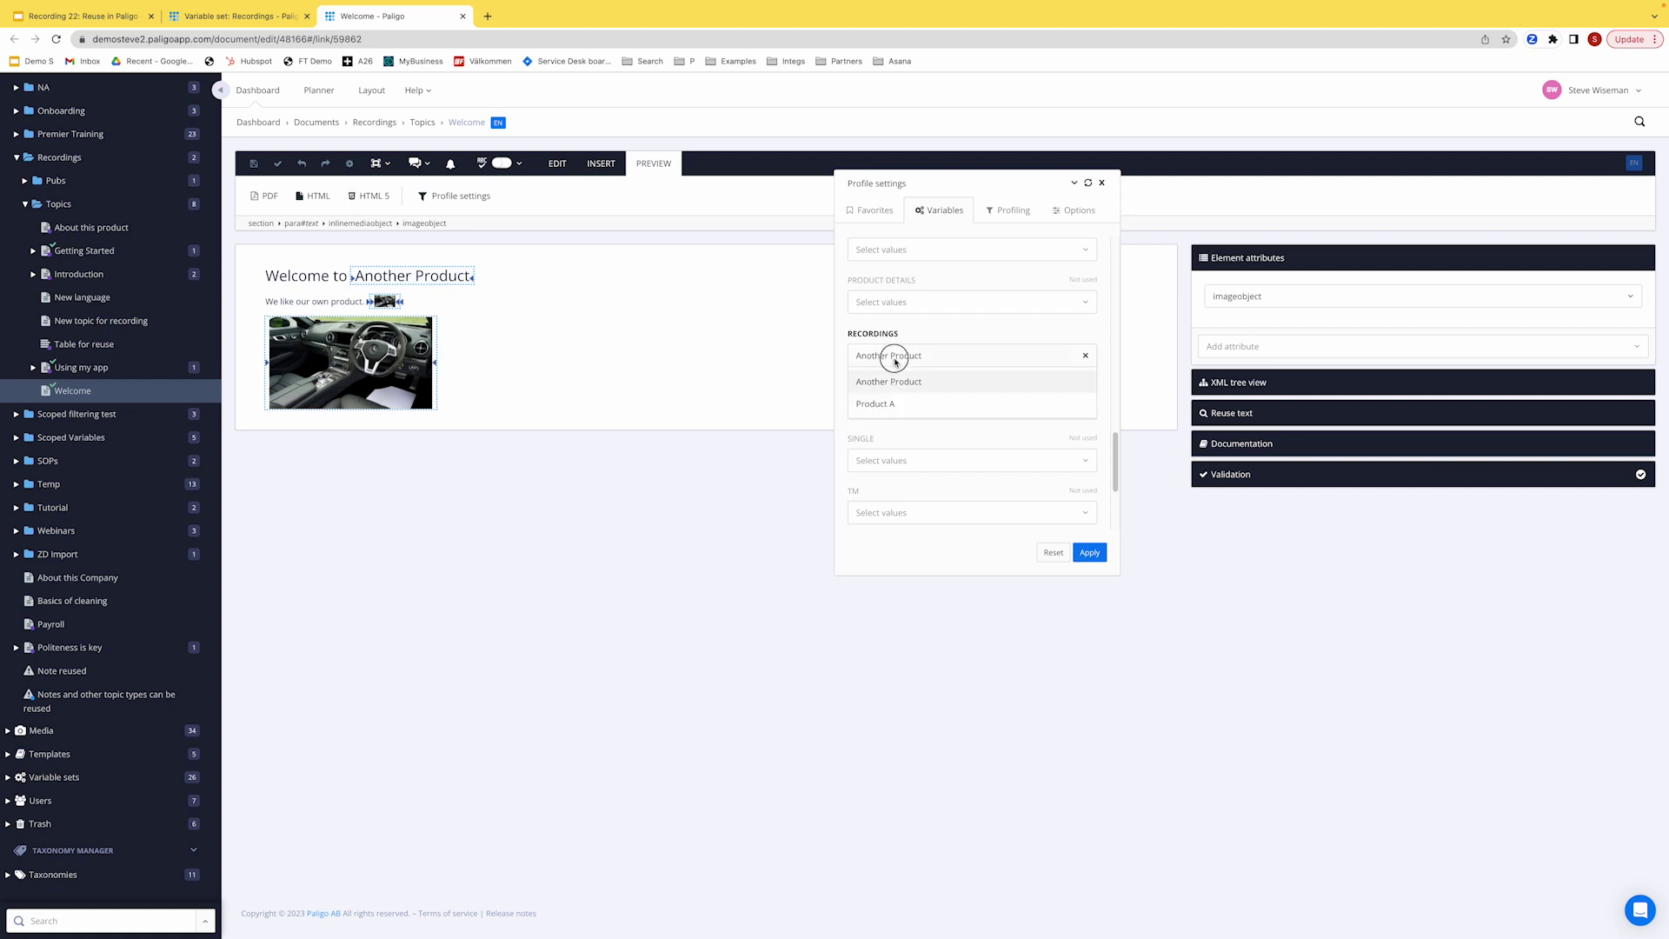
pyautogui.click(888, 402)
pyautogui.click(1090, 554)
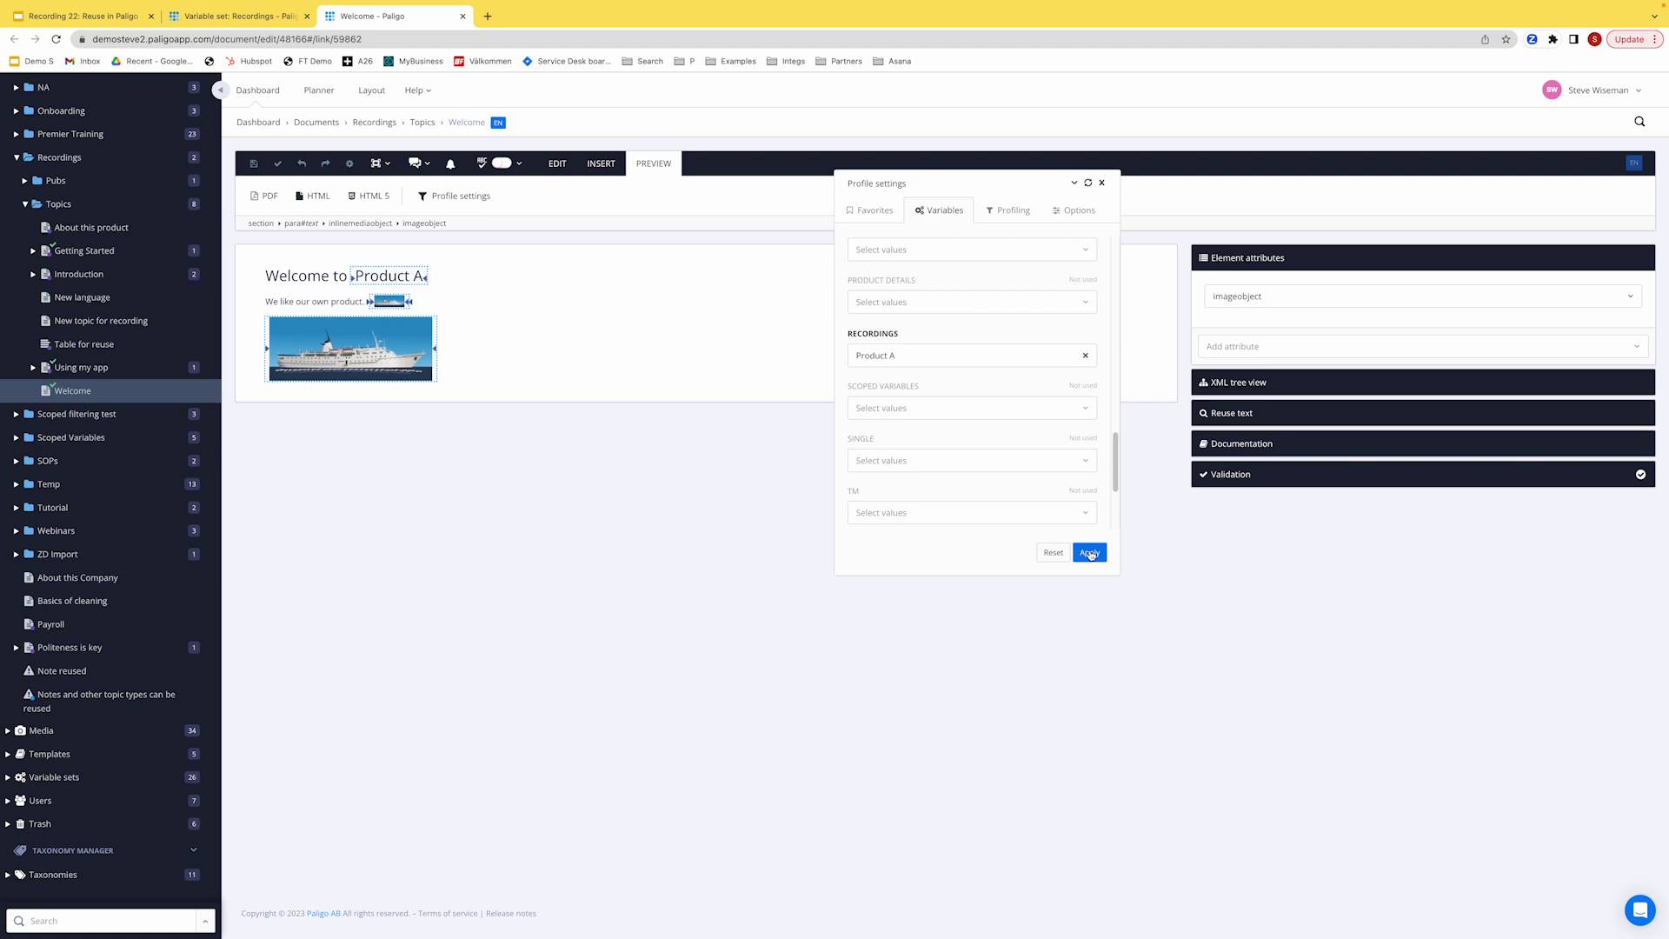
# - Save the profile settings as a favorite named "prd A", reset the preview and reapply that favorite
pyautogui.click(874, 211)
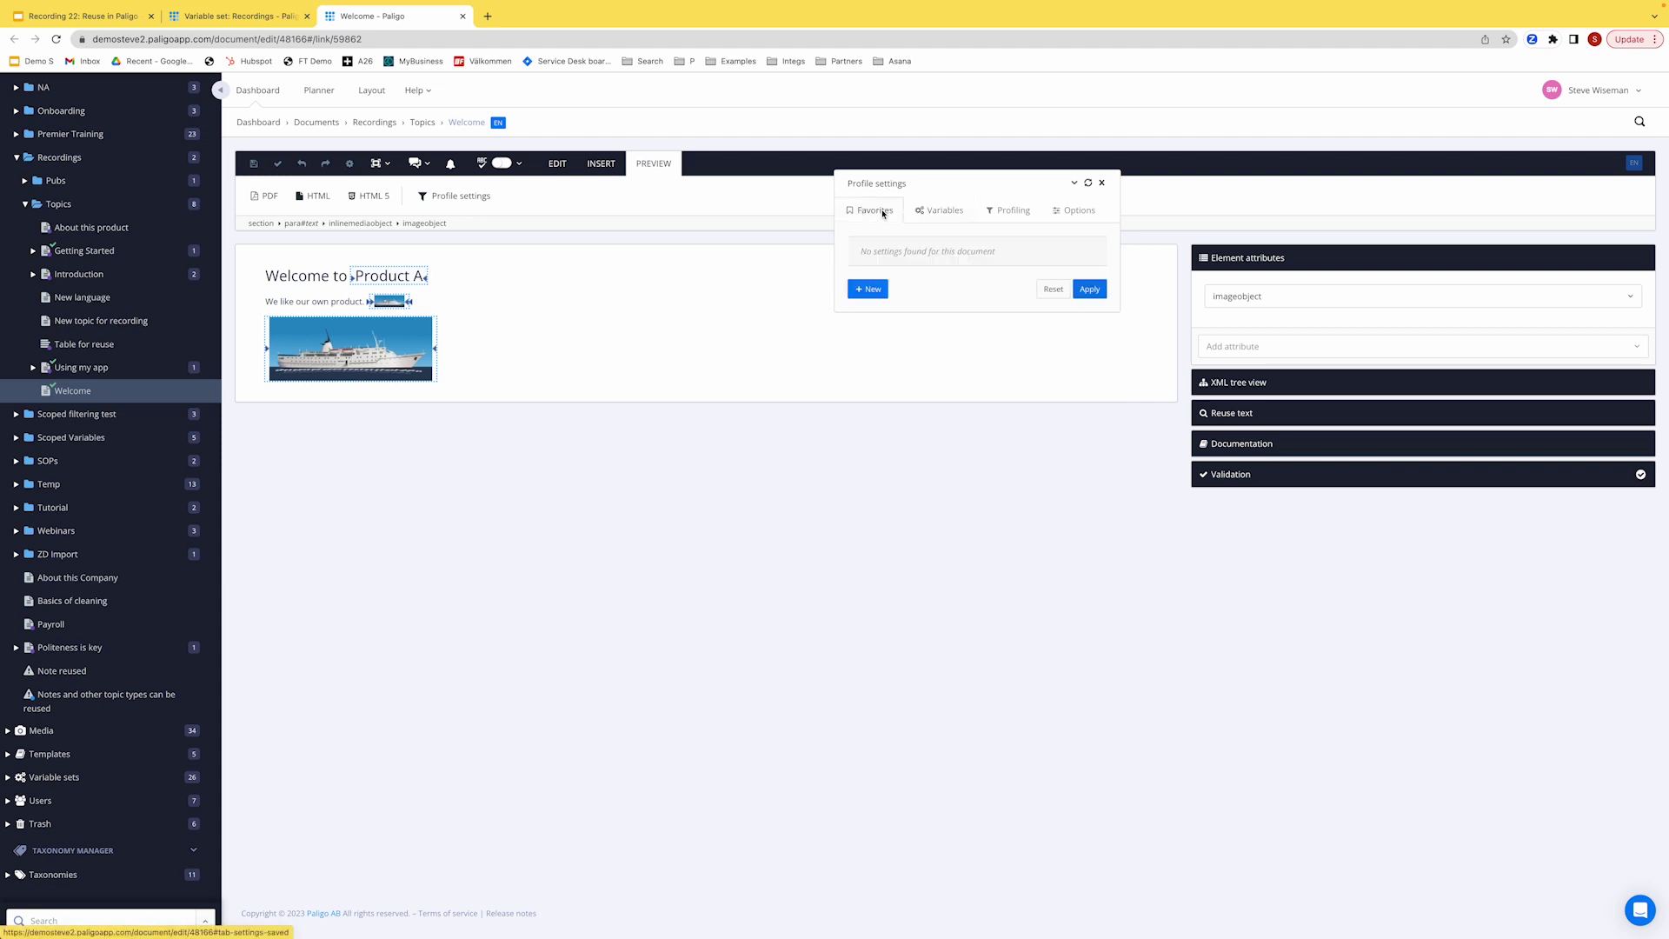
pyautogui.click(865, 289)
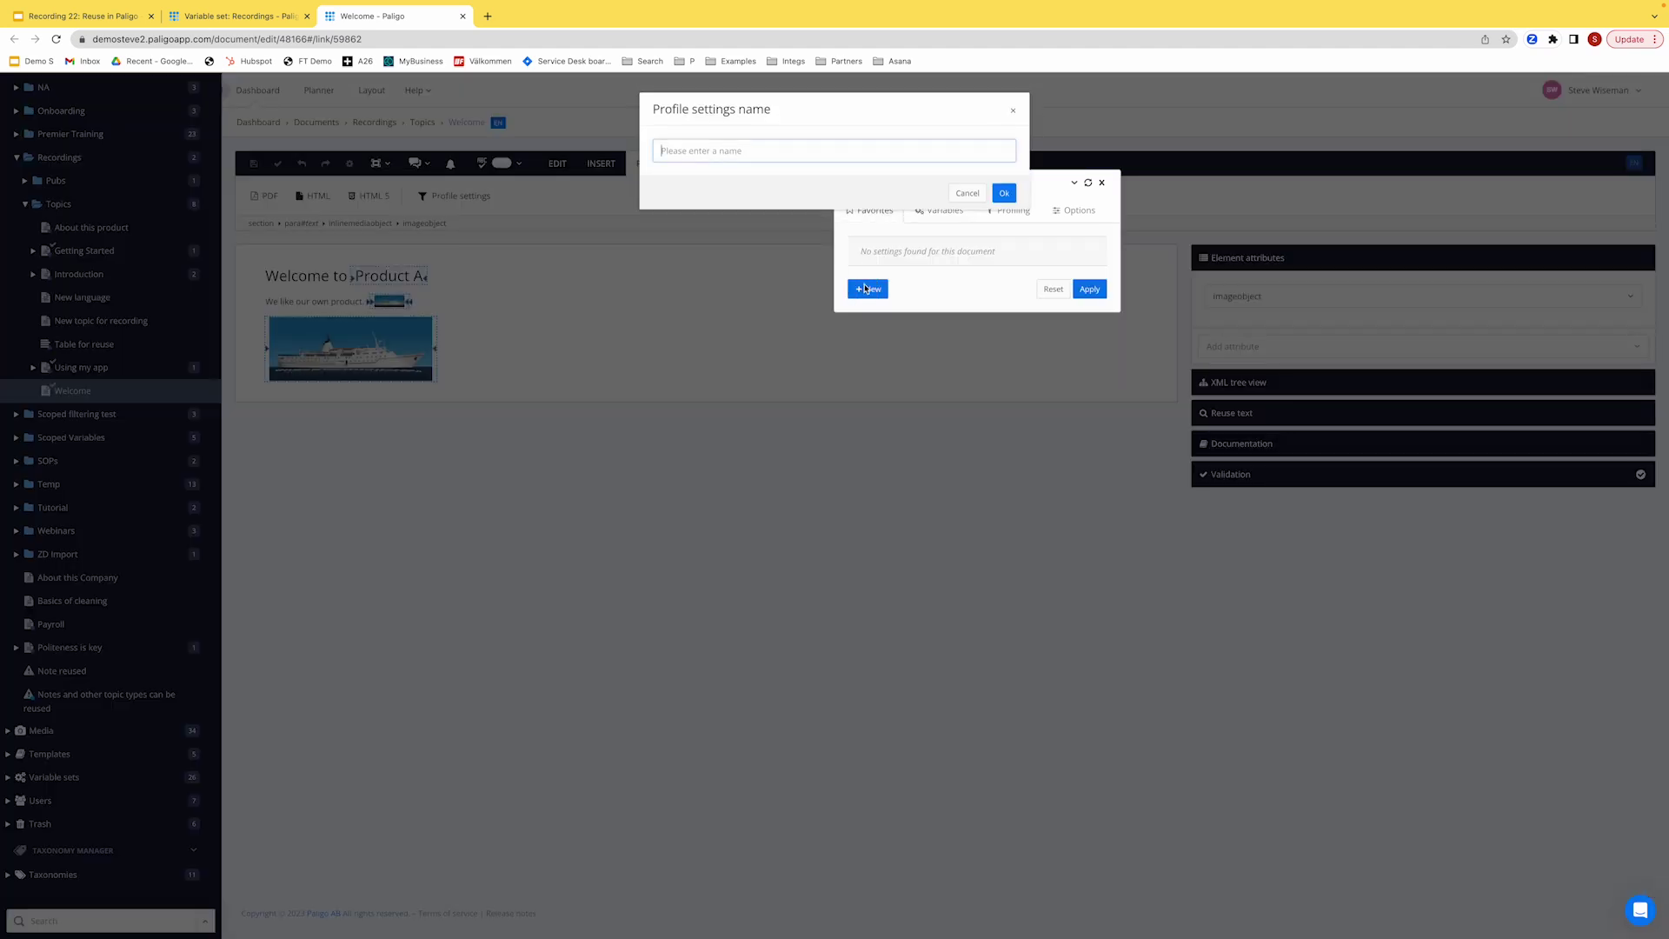
pyautogui.write('prd A')
pyautogui.click(1004, 193)
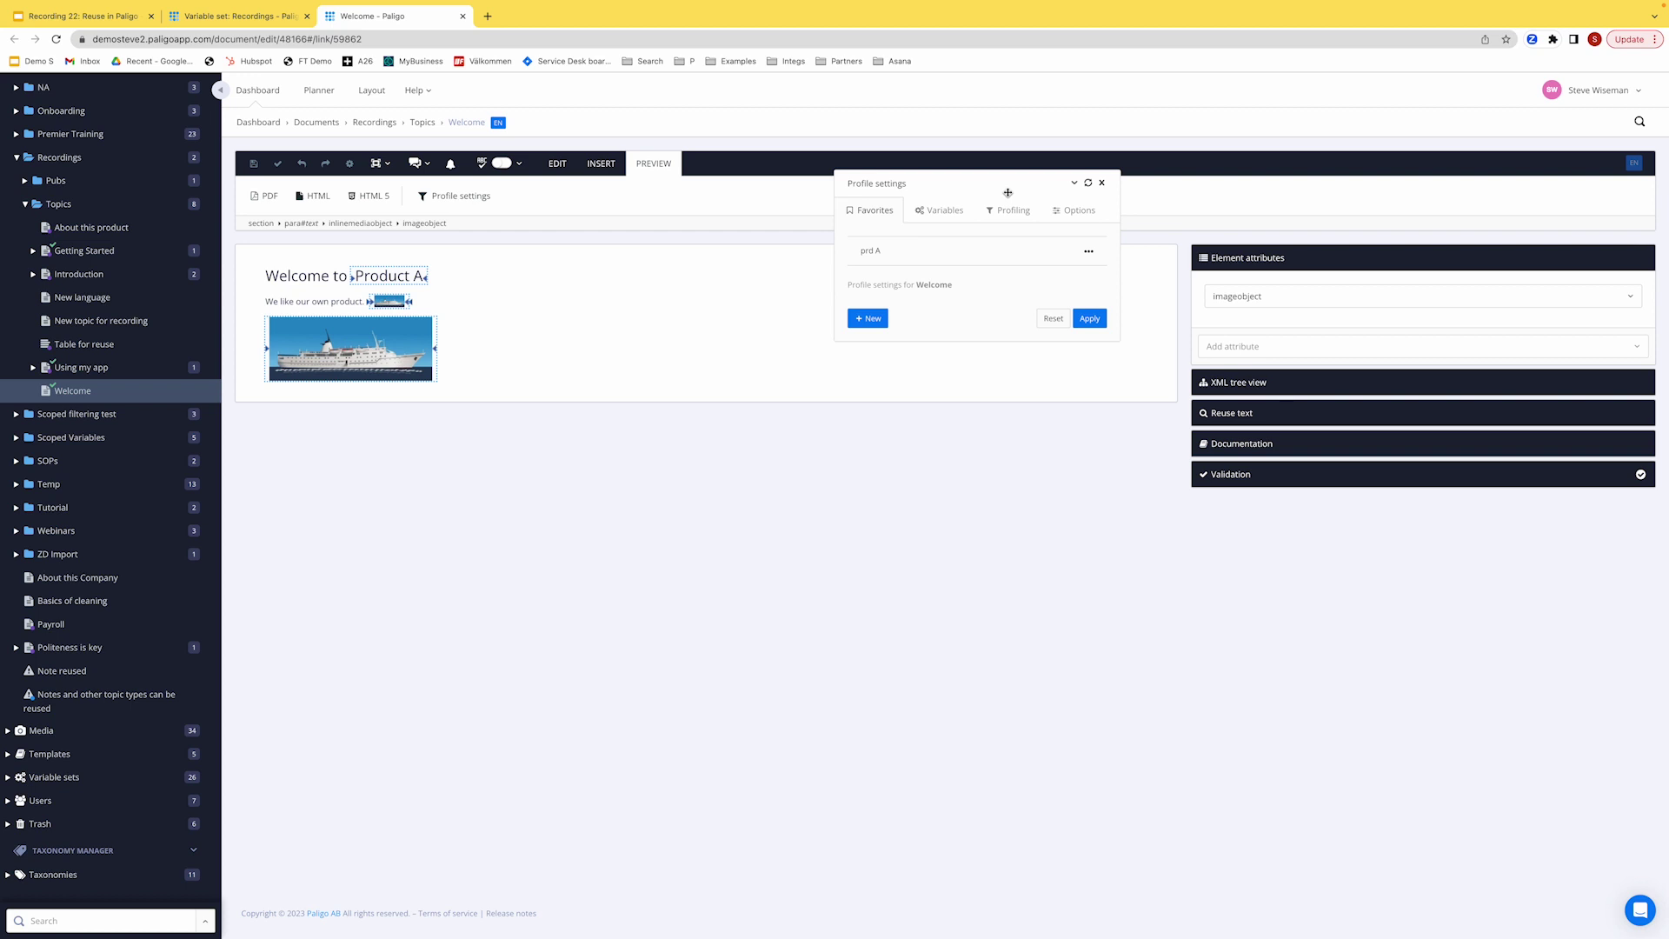
pyautogui.click(1046, 319)
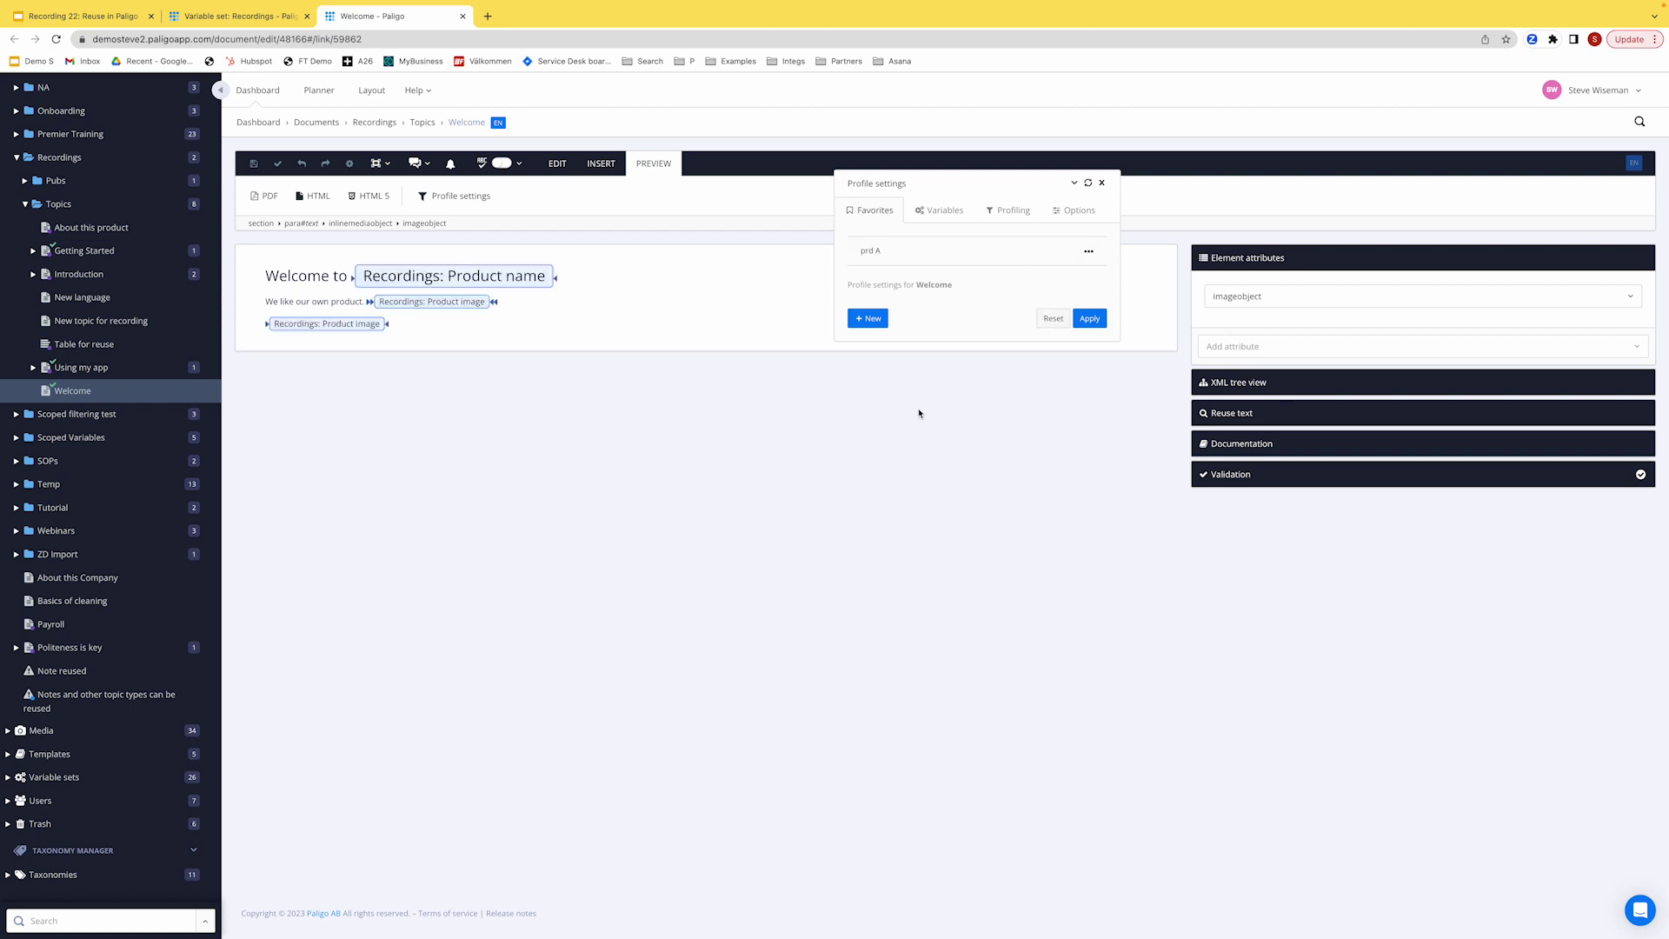
pyautogui.click(870, 253)
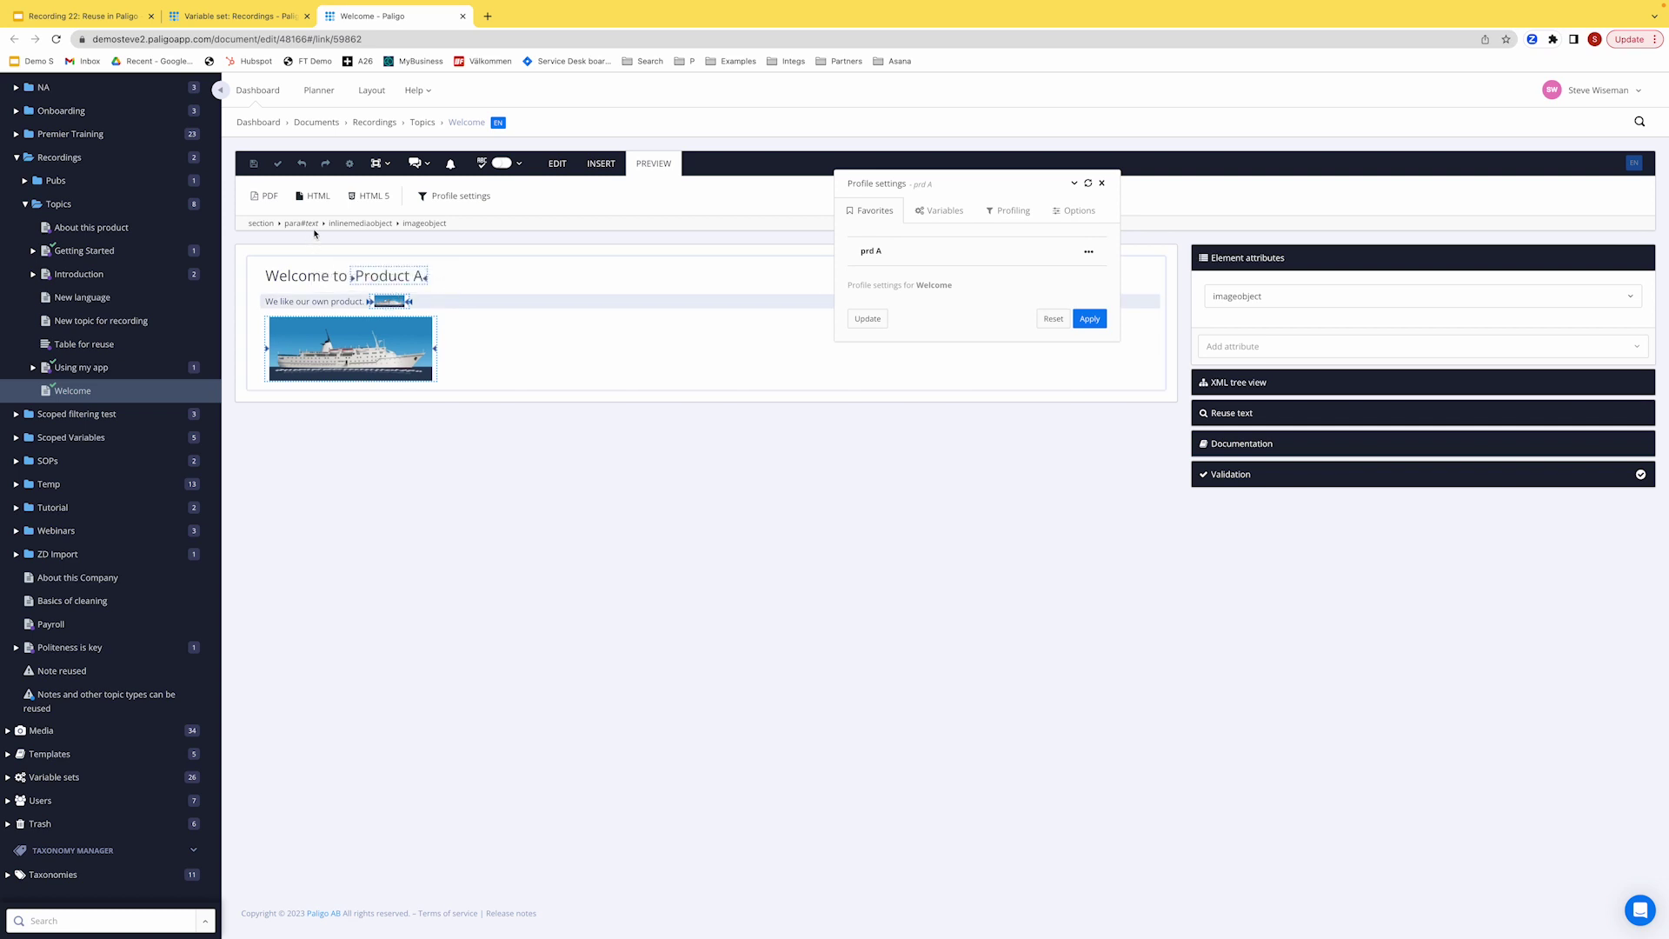
# - Delete the inline media object from the "We like our own product." paragraph and save the topic
pyautogui.click(362, 225)
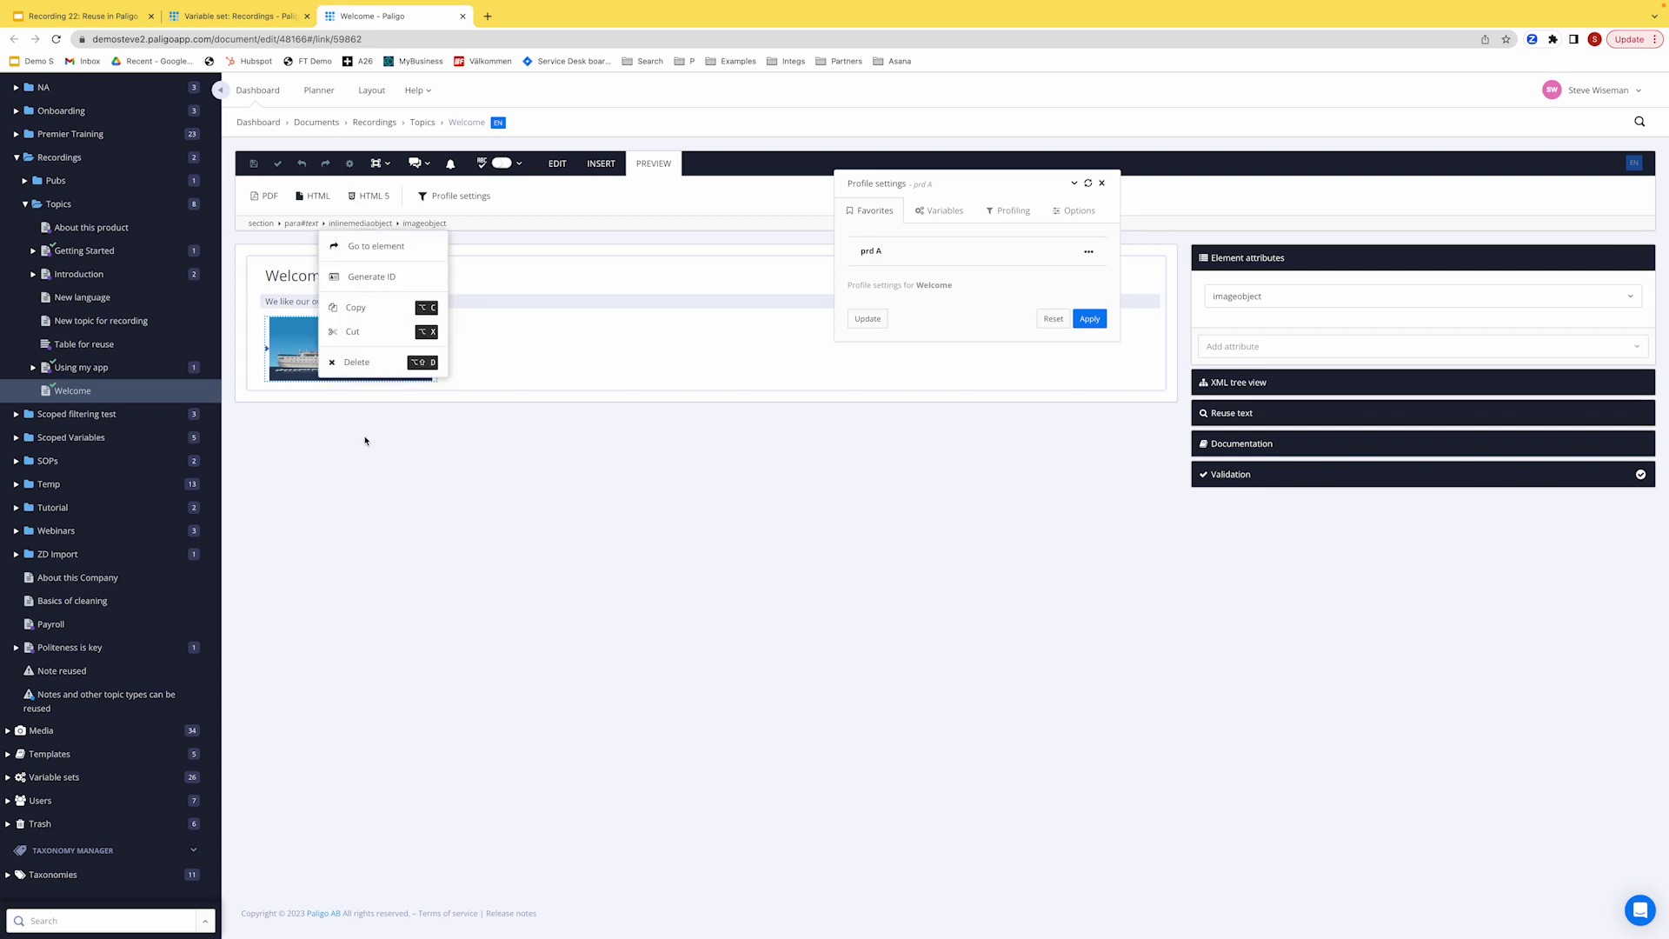
pyautogui.click(358, 362)
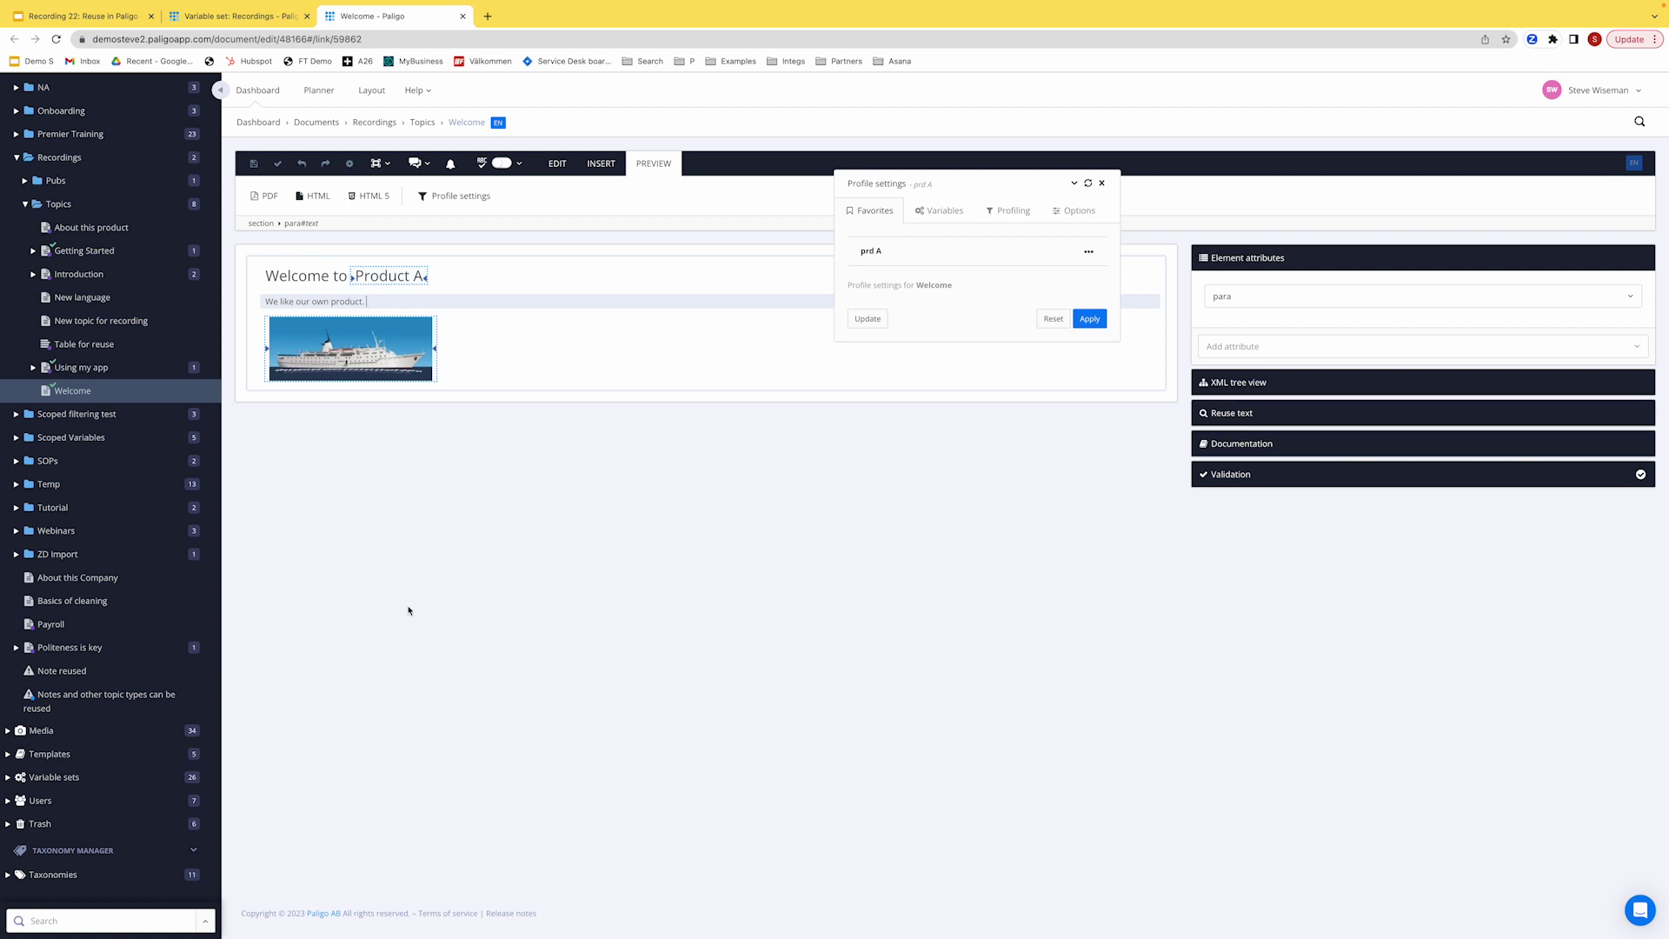
pyautogui.click(253, 163)
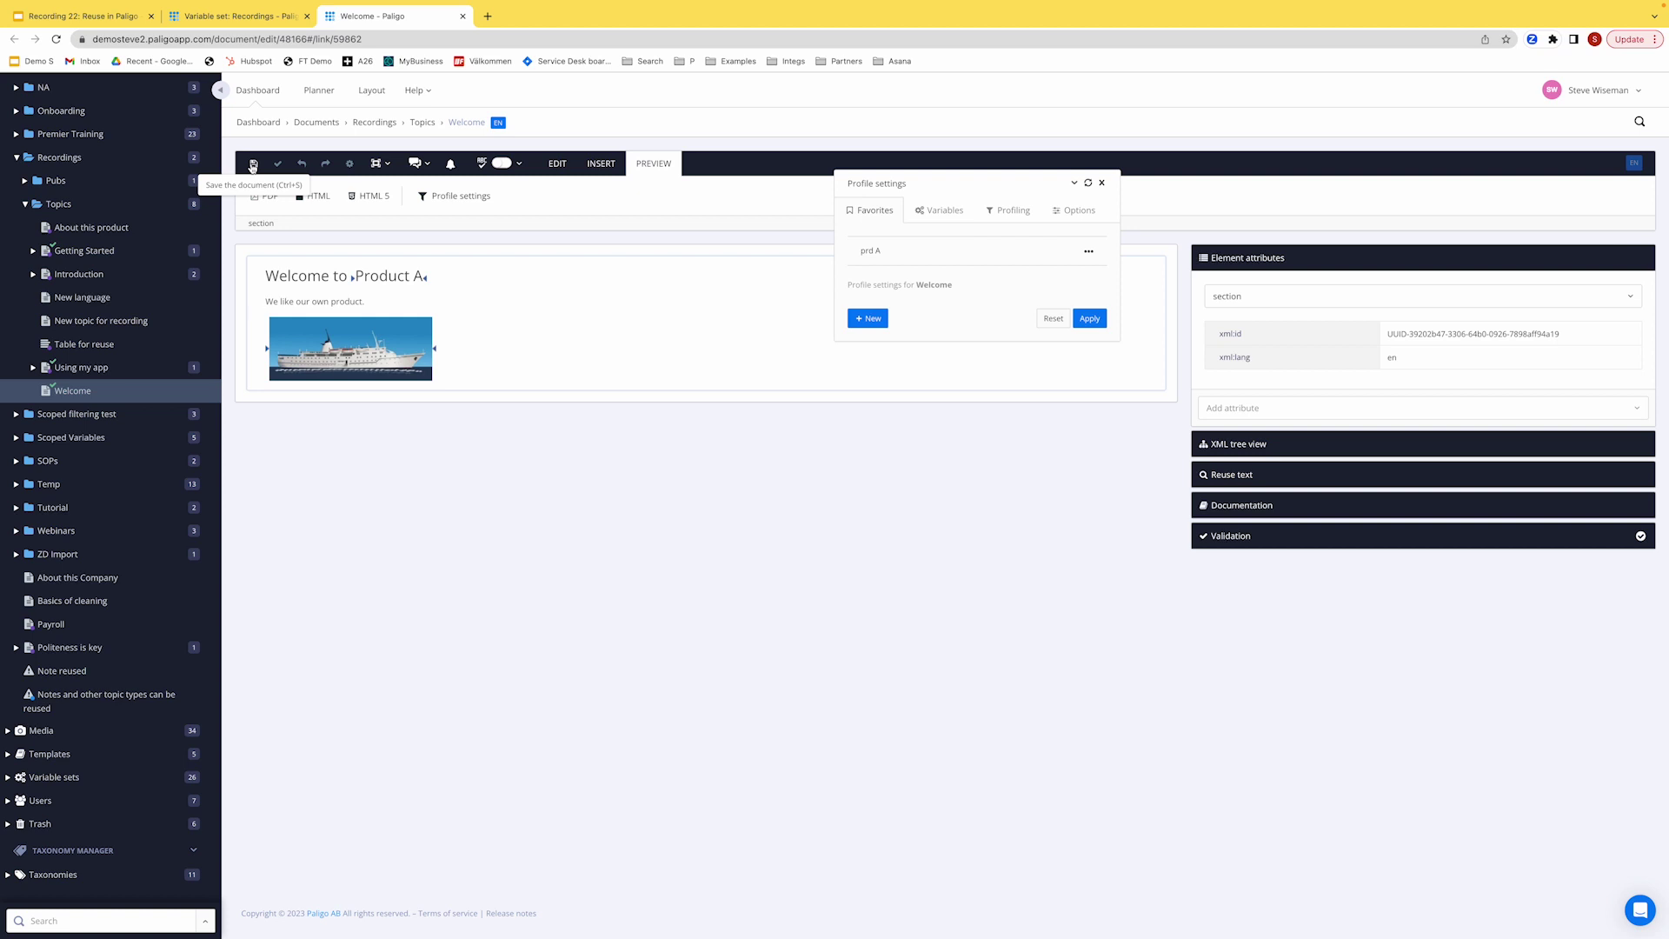
# - Return to the "Recordings" variable set and view the usage information of the "Product name" variable
pyautogui.click(213, 17)
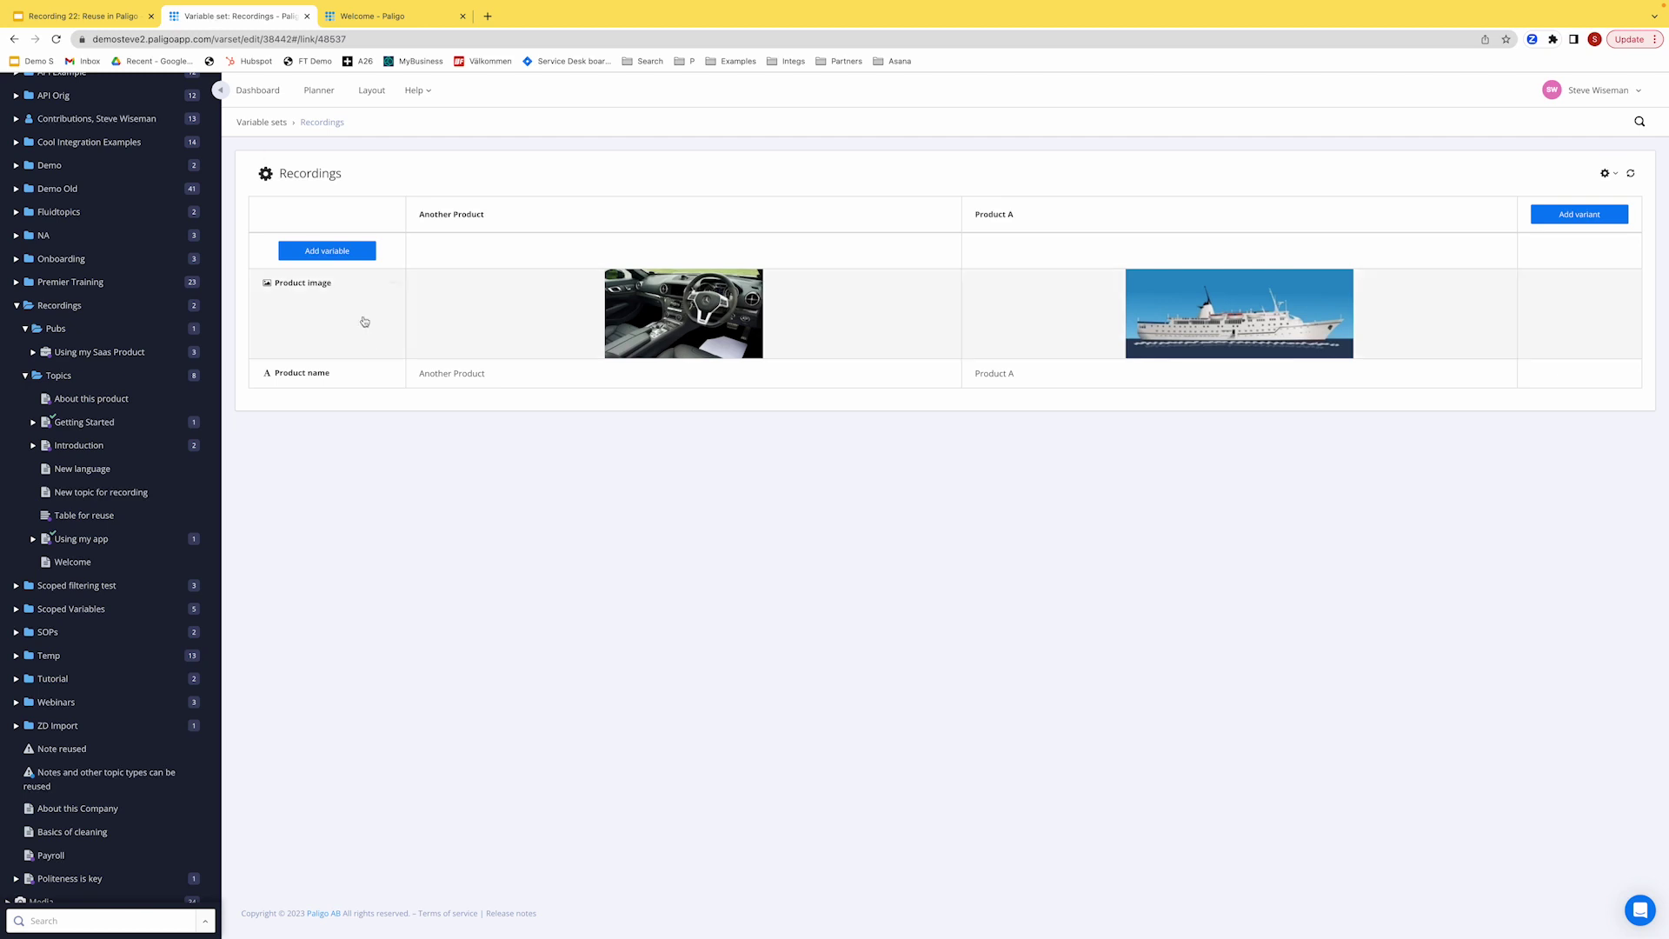
pyautogui.click(392, 375)
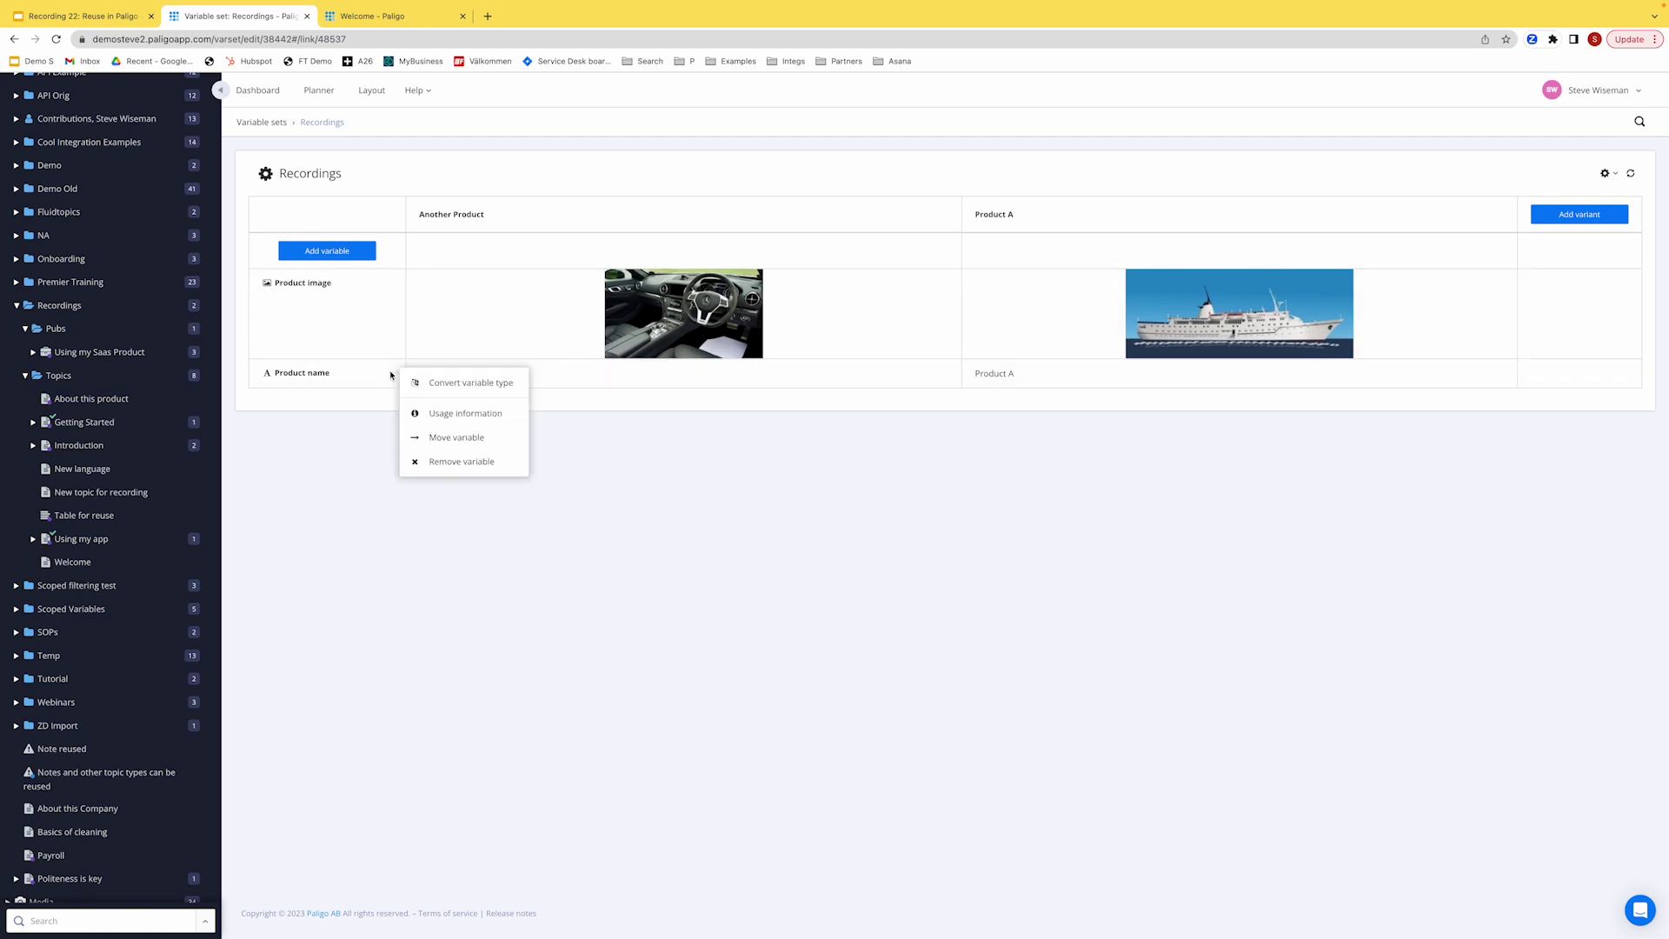
pyautogui.click(459, 415)
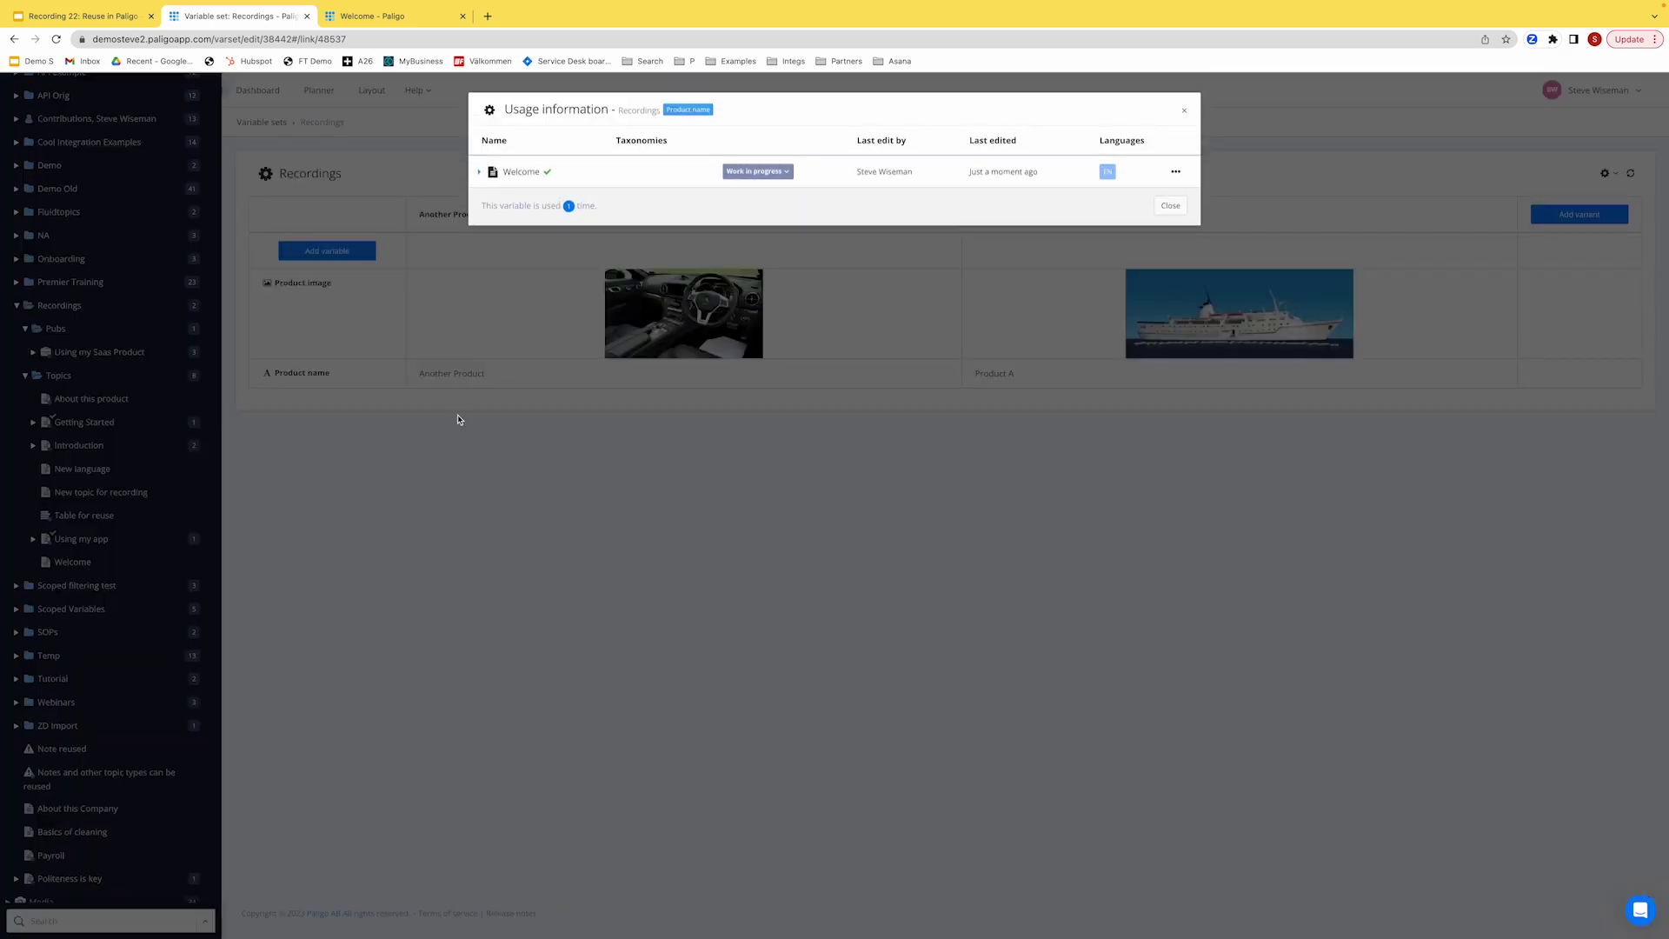
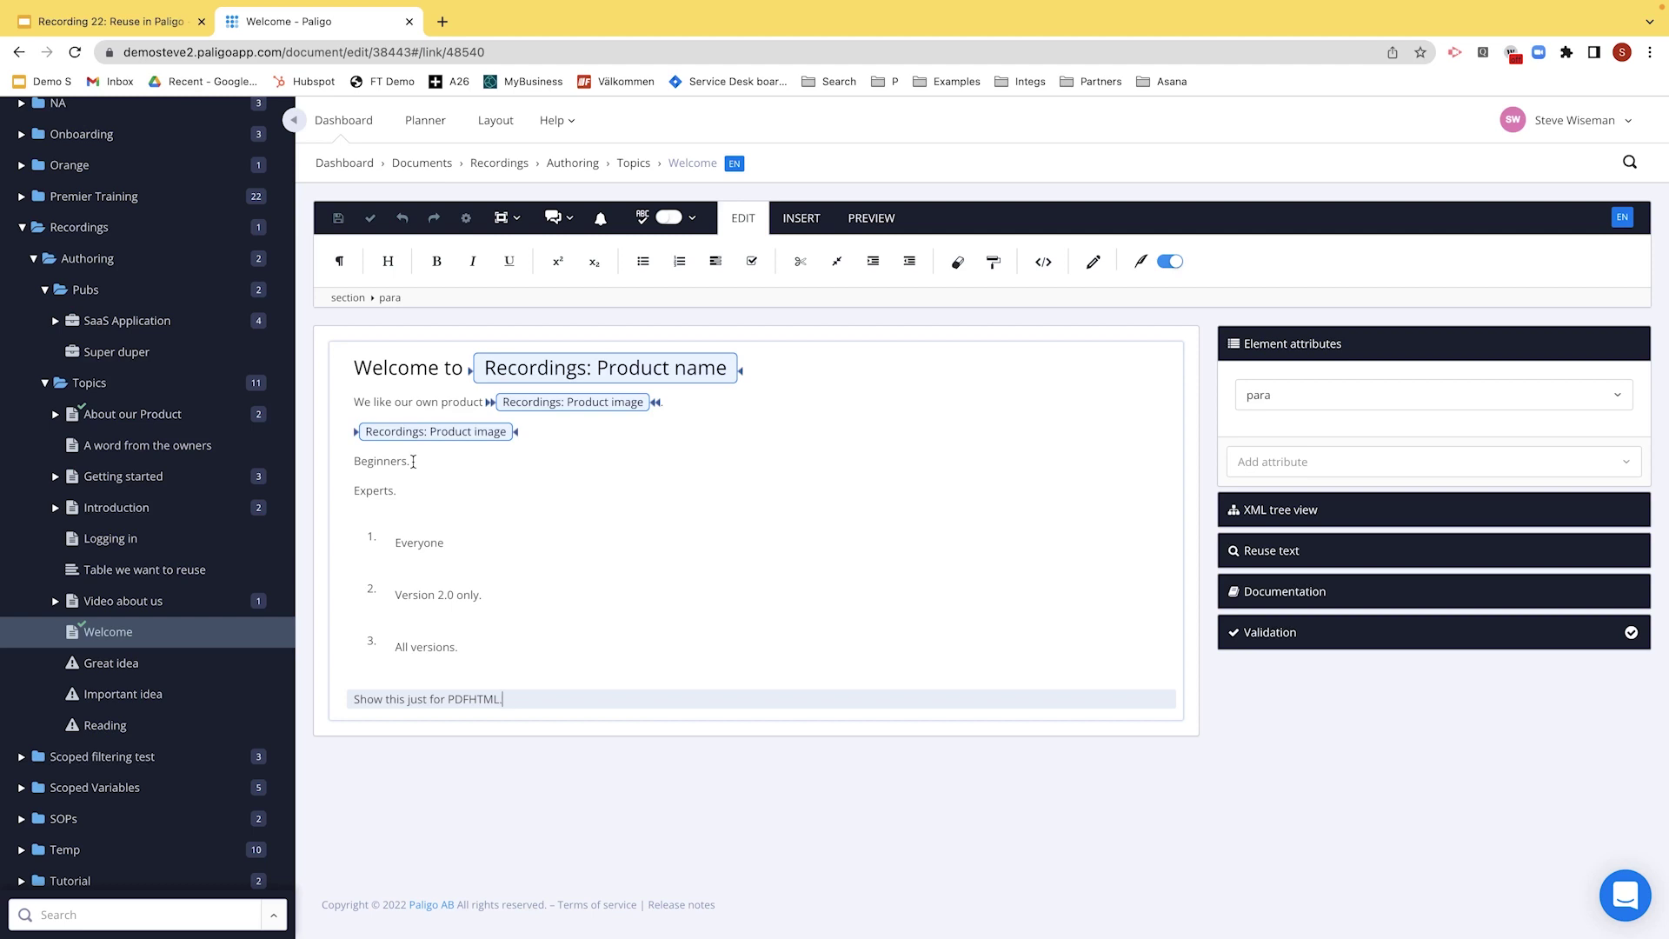
# - Add the audience attribute to the "Beginners." paragraph in the "Welcome" topic, opening its profiling values
pyautogui.click(383, 463)
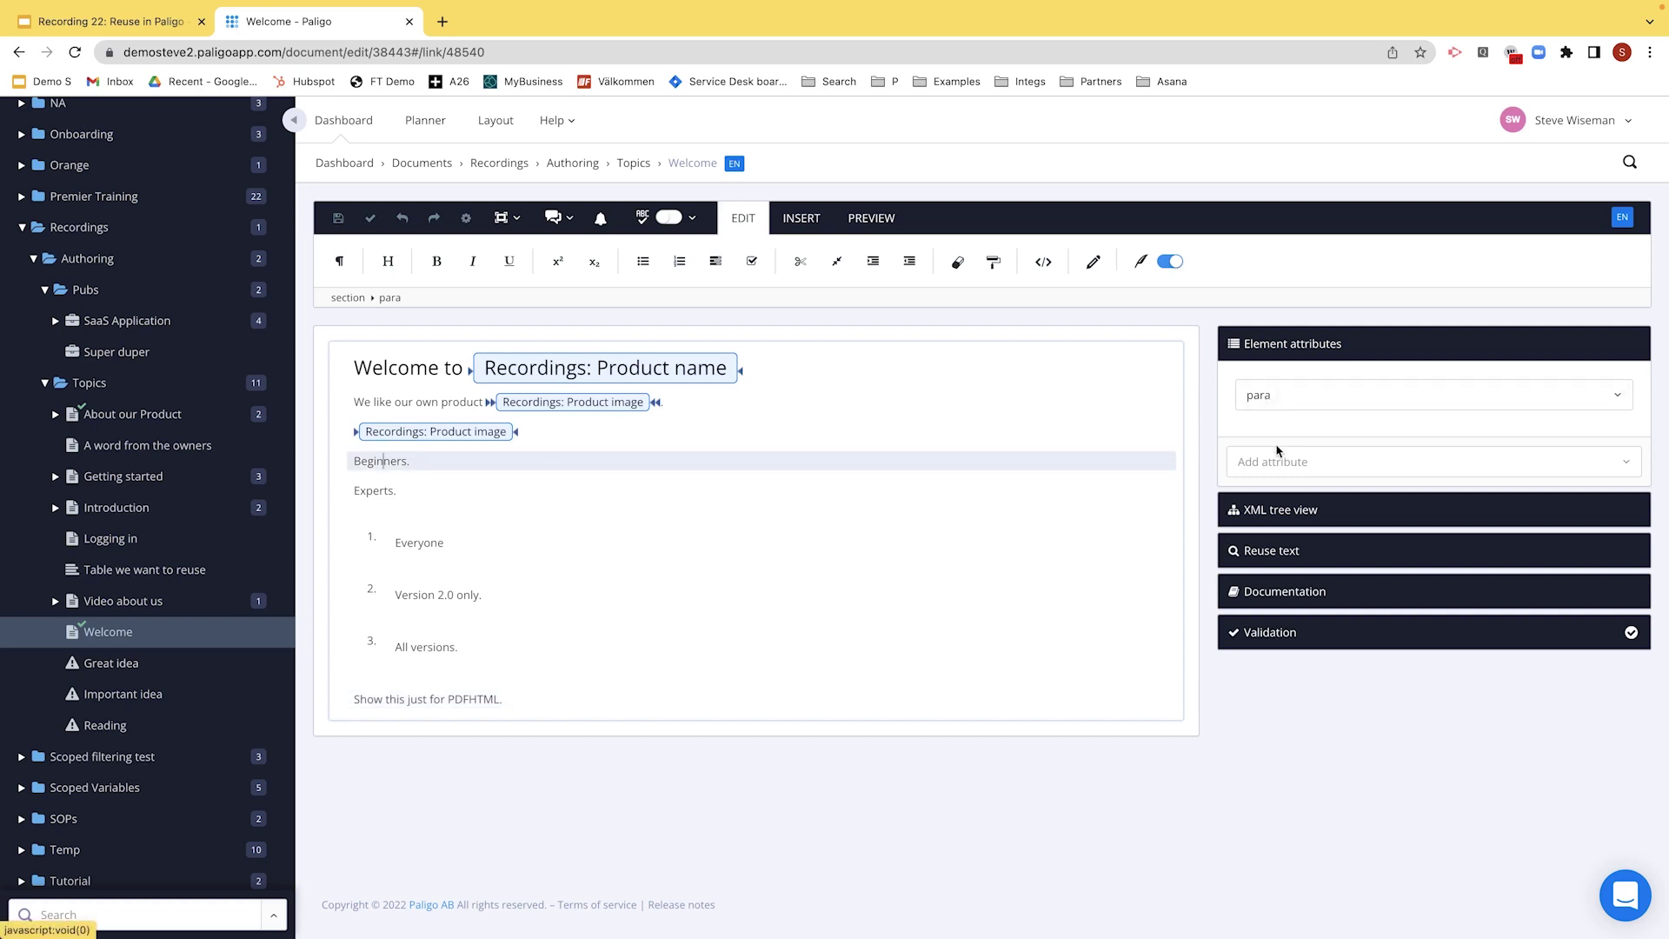
pyautogui.click(1281, 475)
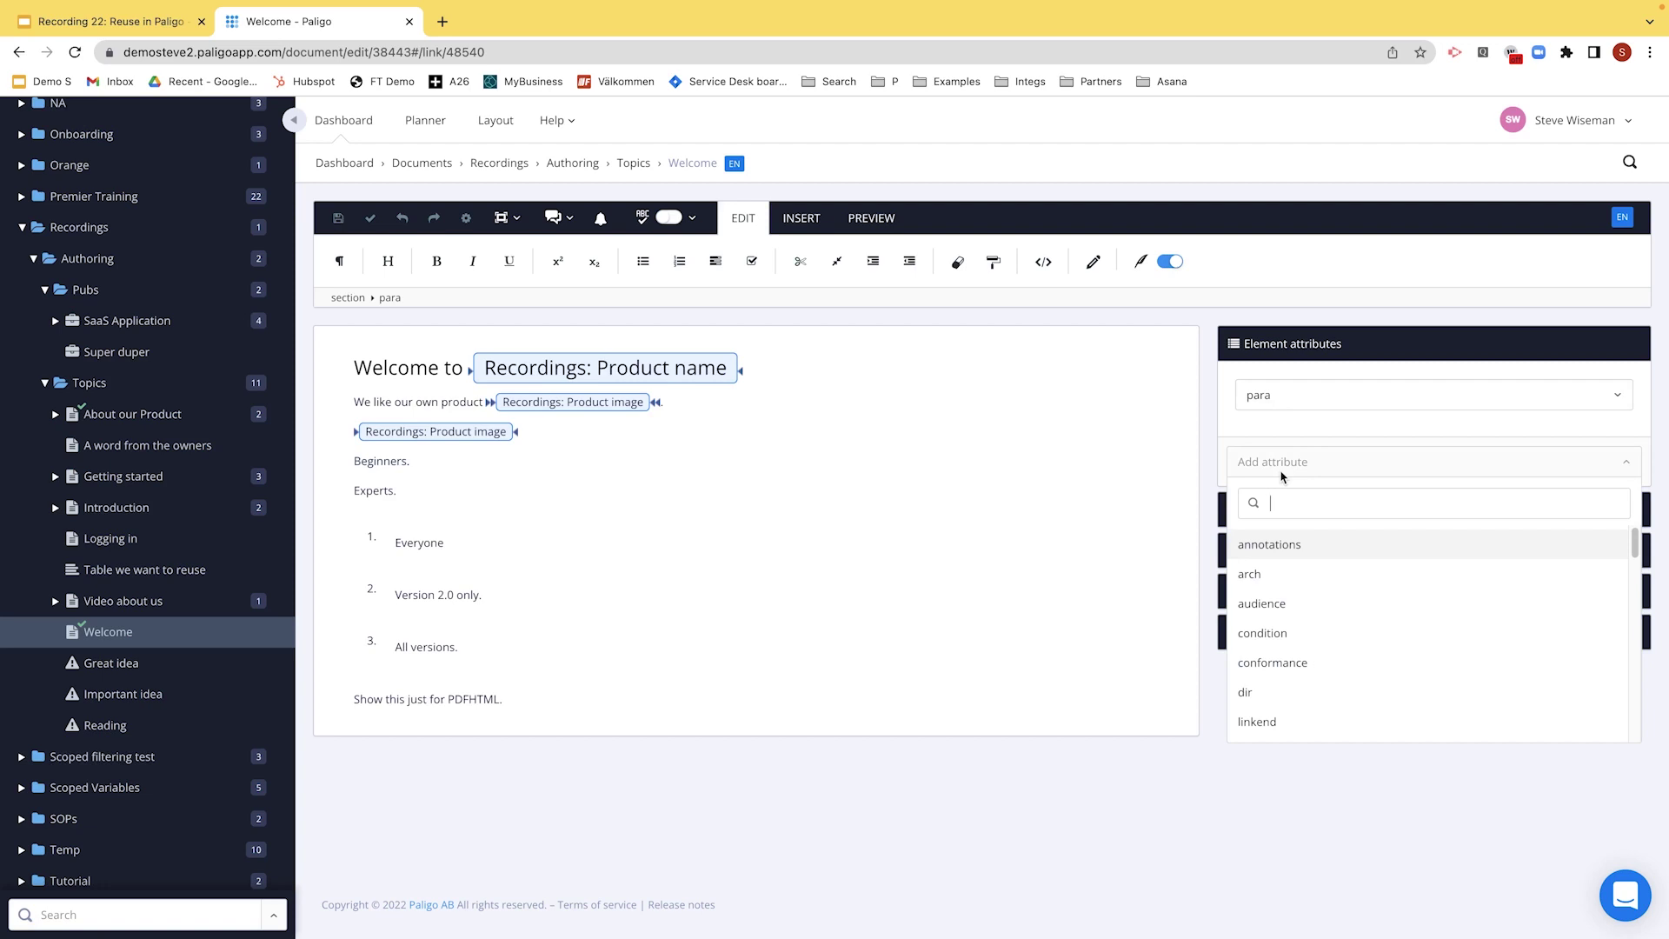
pyautogui.click(1276, 606)
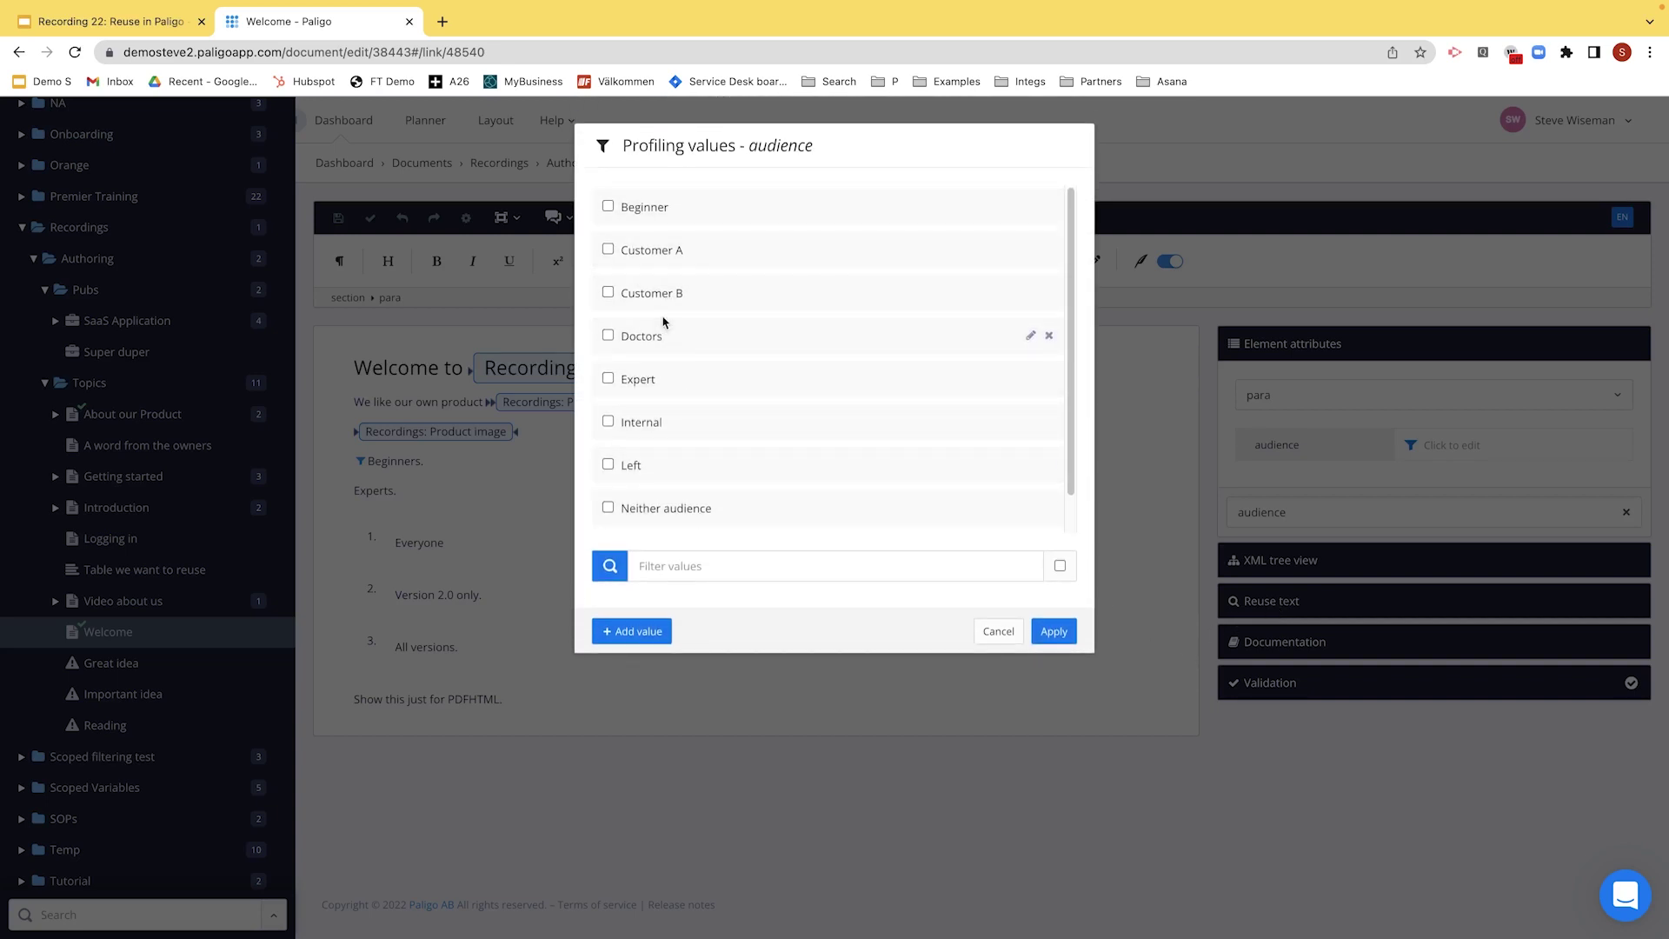
# - Create a new audience profiling value "dfdfdfd" and remove it from the list again
pyautogui.click(645, 631)
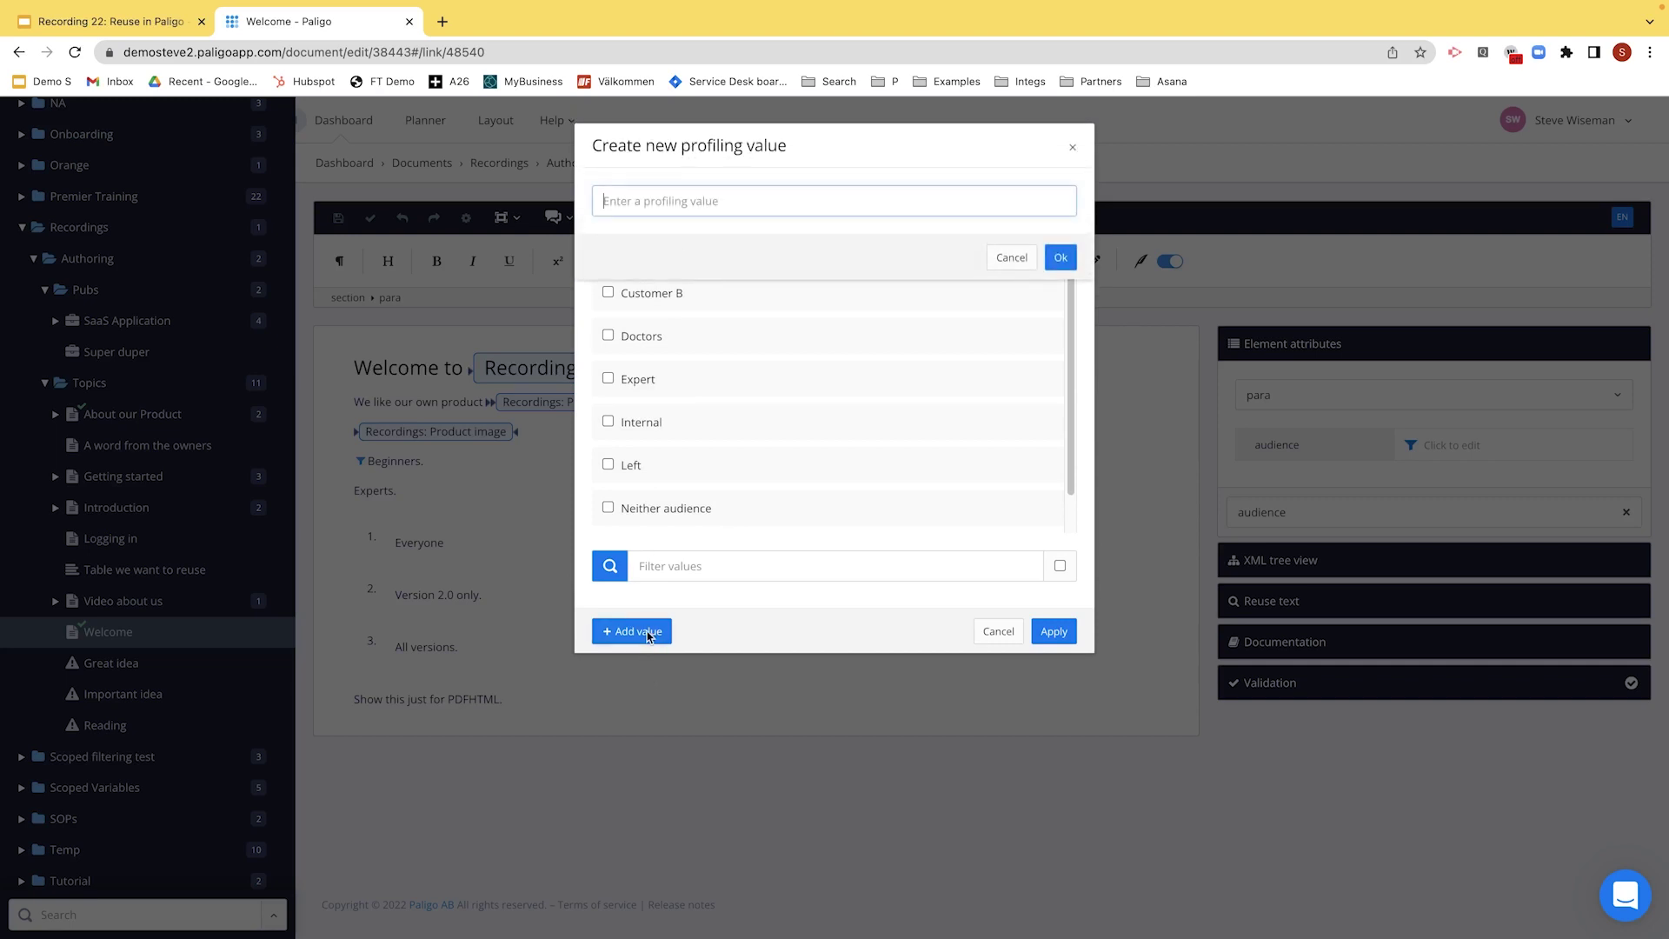
pyautogui.write('dfdfdfd')
pyautogui.click(1061, 257)
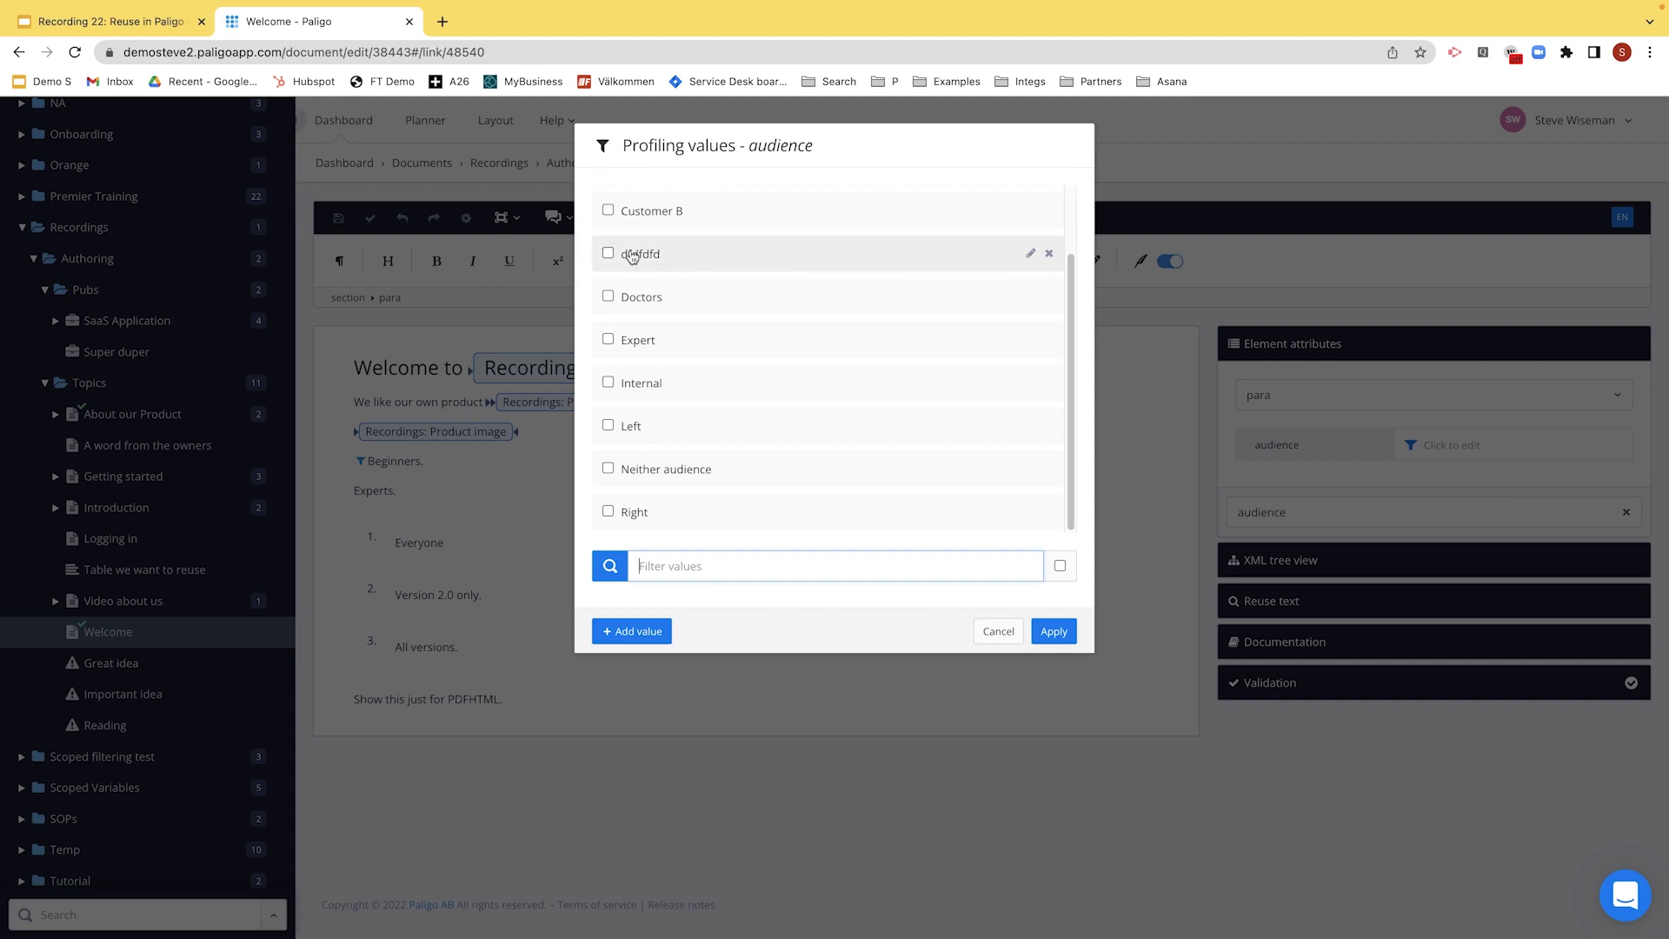
pyautogui.click(1049, 254)
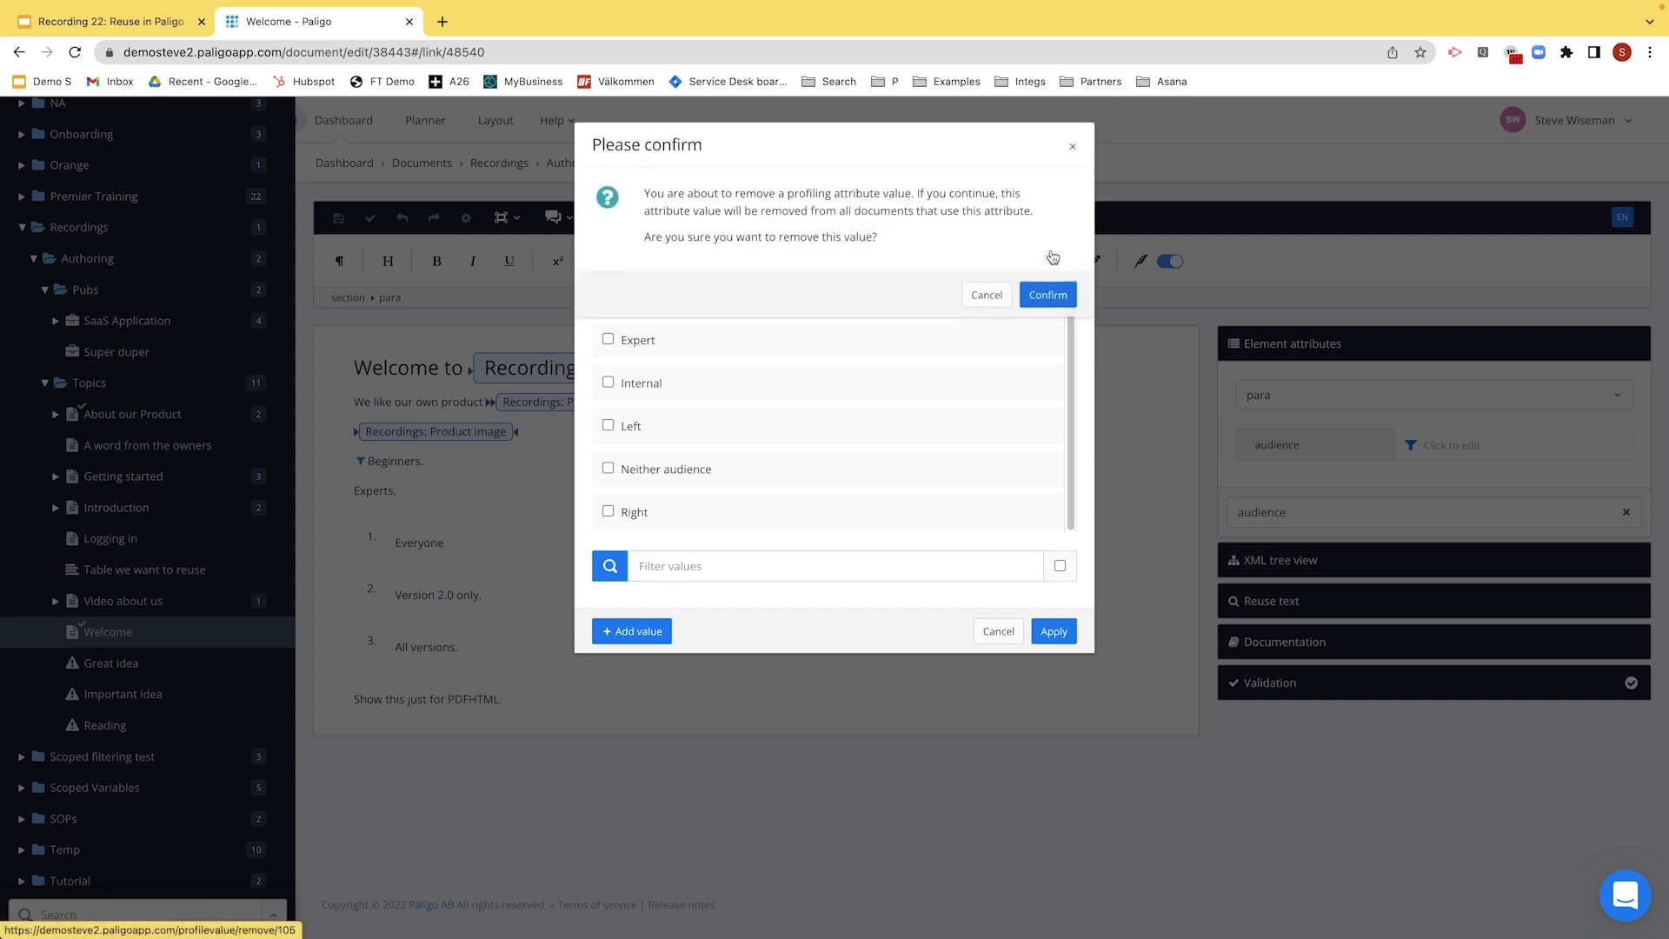
pyautogui.click(1047, 295)
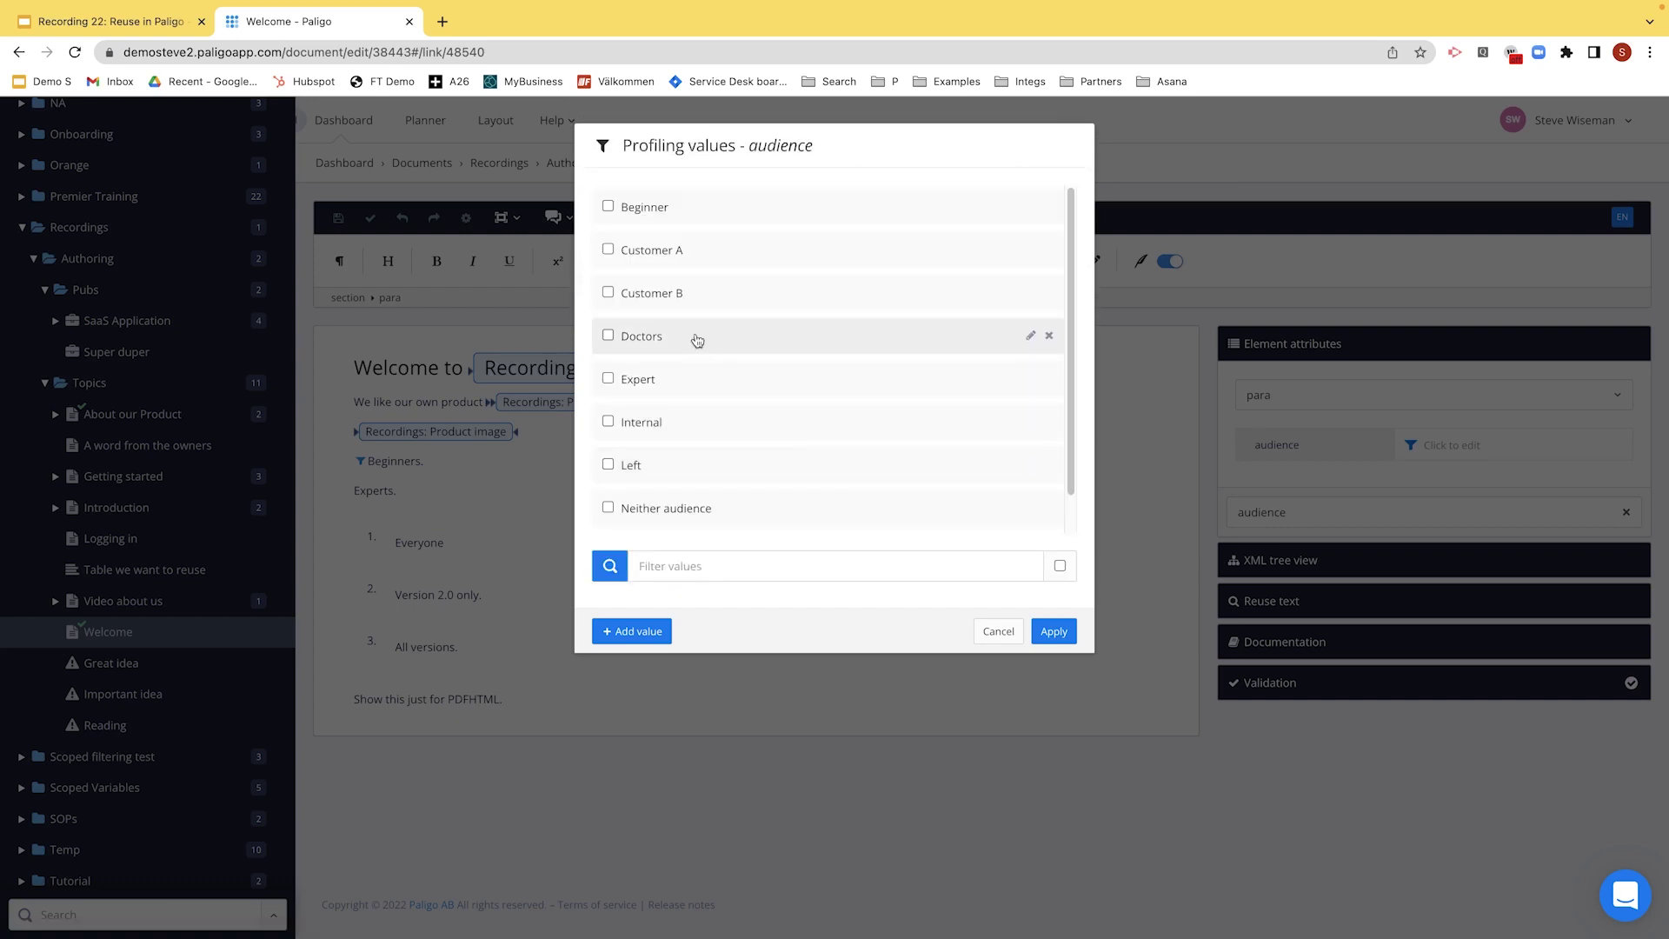
# - Assign the audience profiling value Beginner to the "Beginners." paragraph and recheck its available values without changing them
pyautogui.click(608, 206)
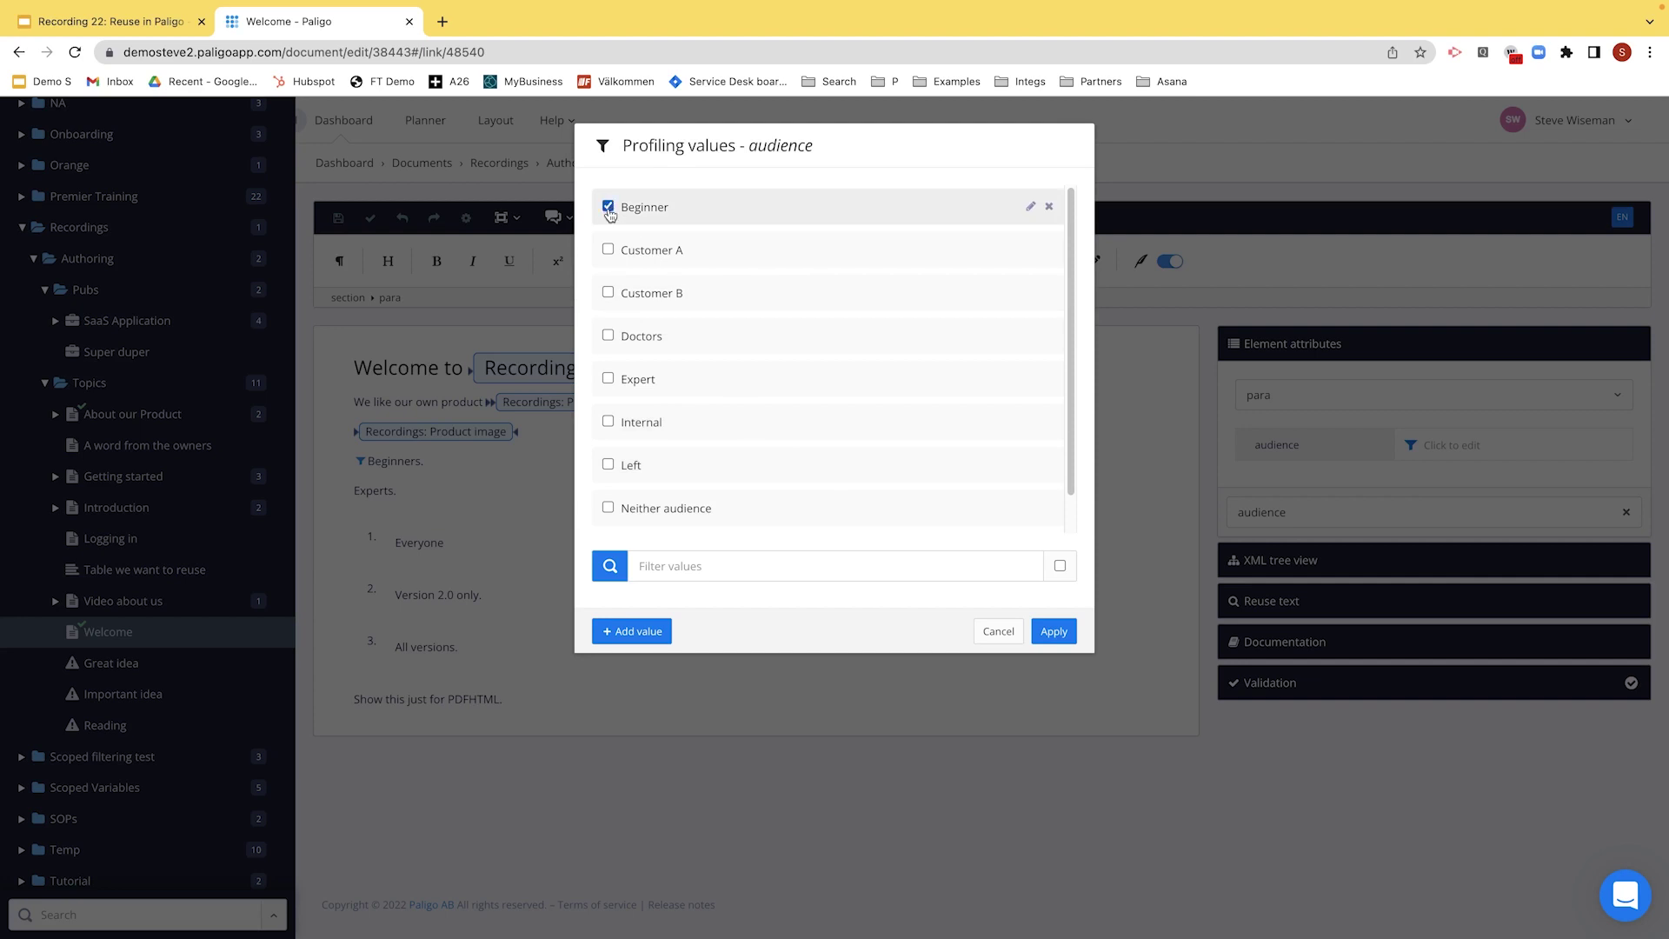
pyautogui.click(1057, 631)
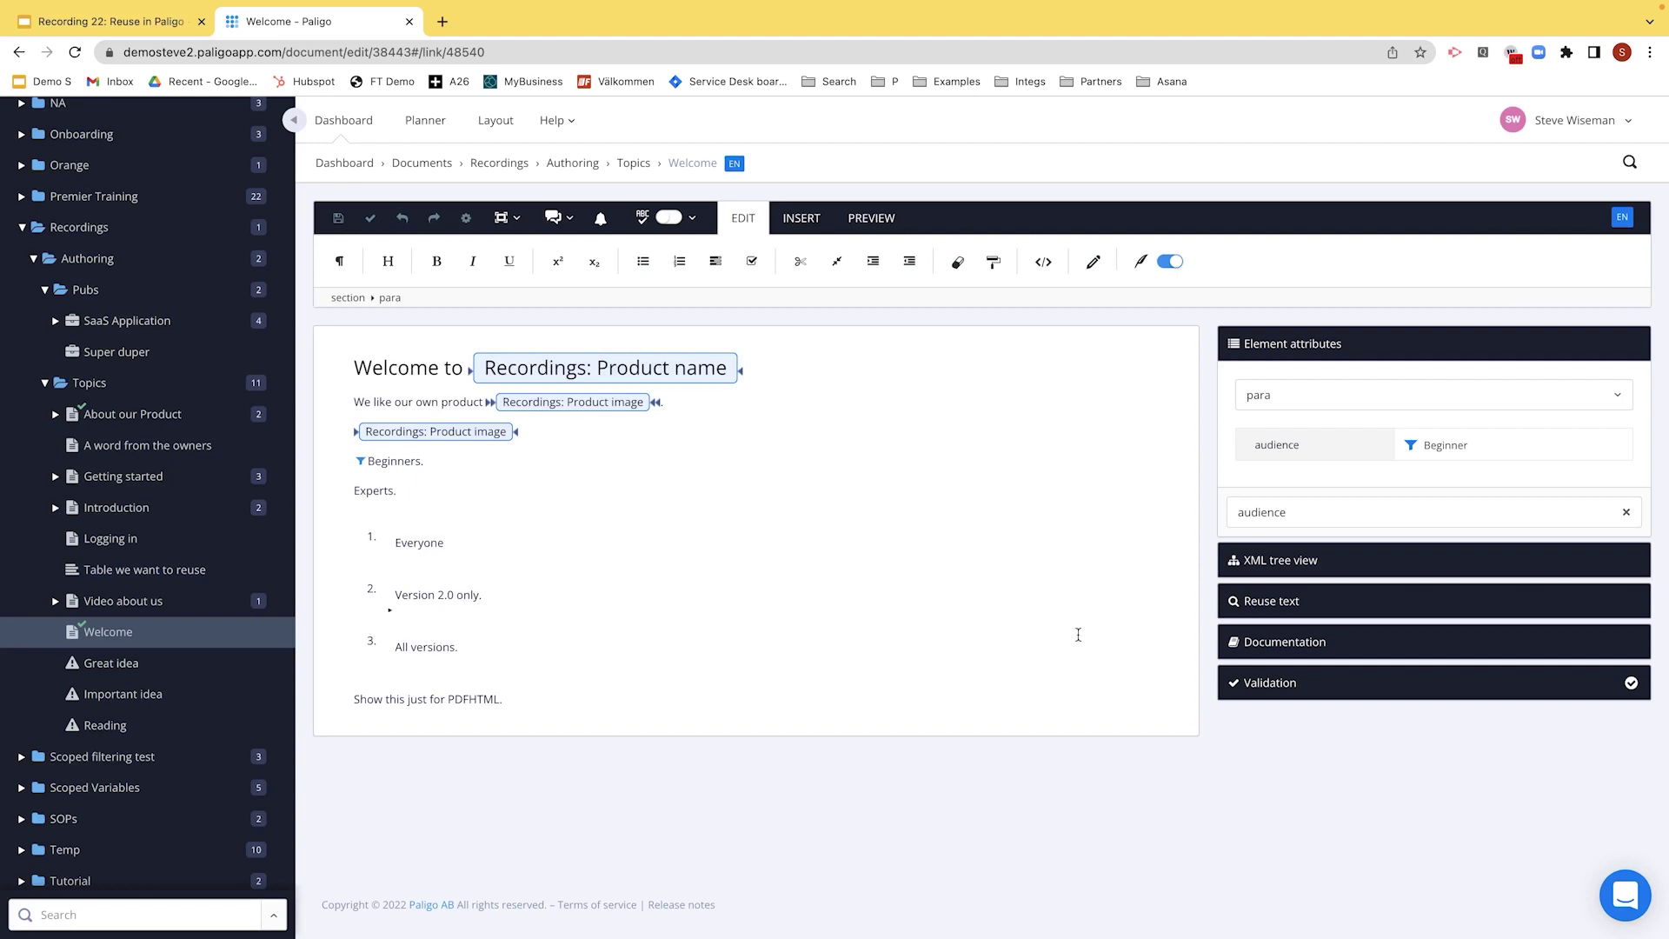
pyautogui.click(1456, 445)
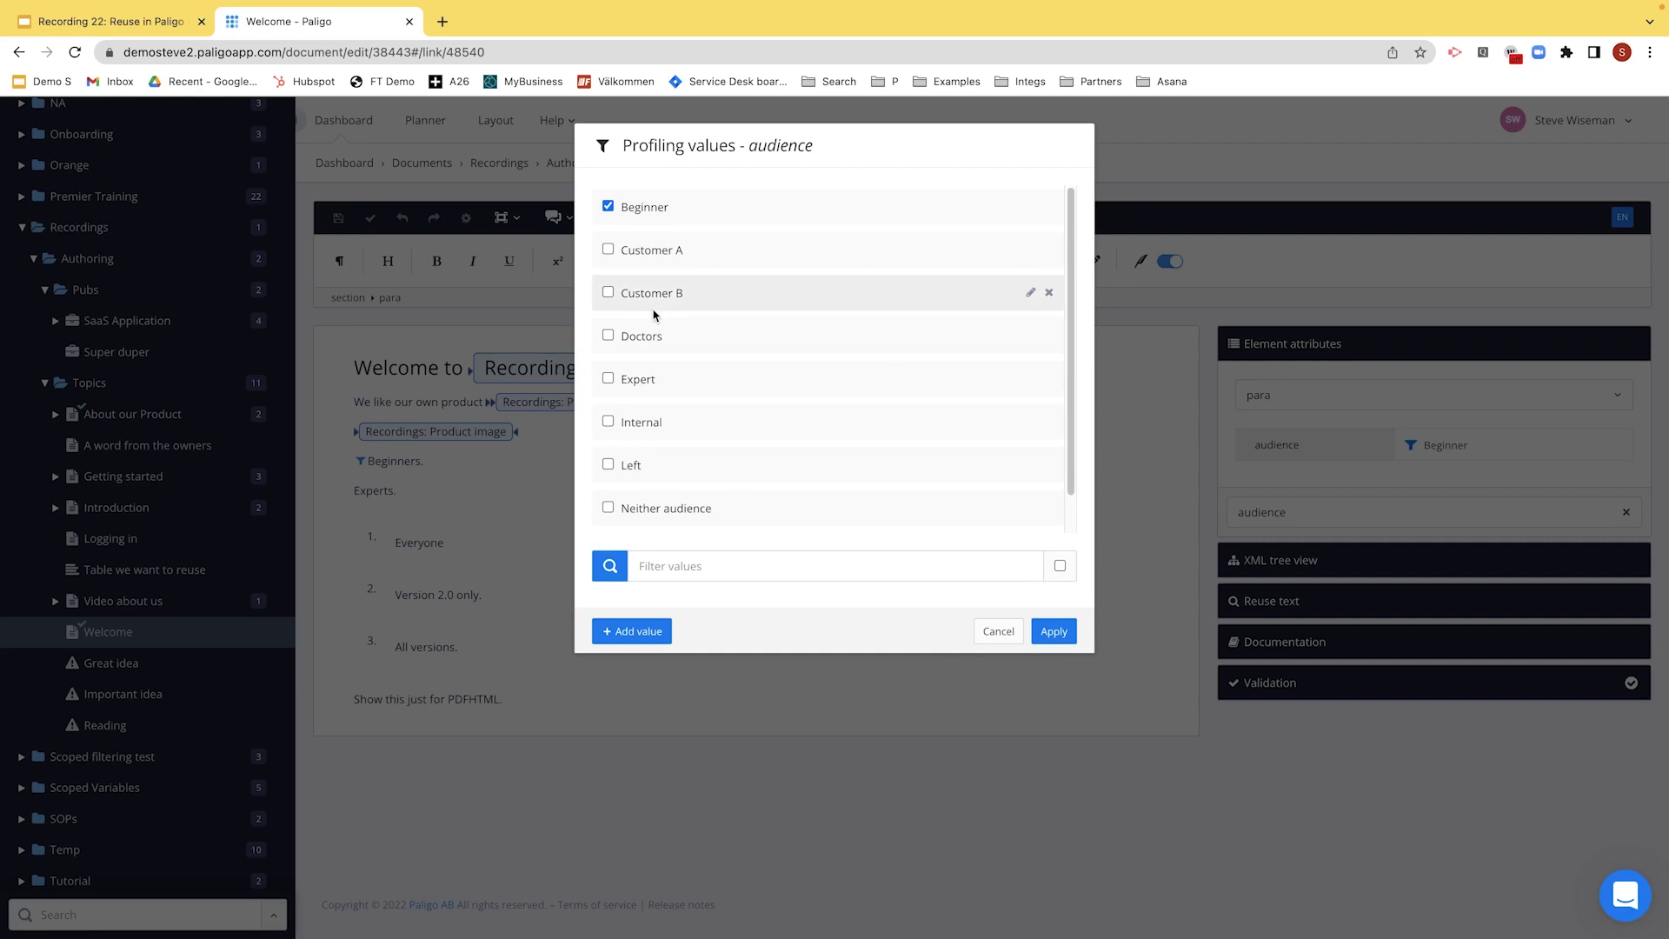
pyautogui.click(1000, 632)
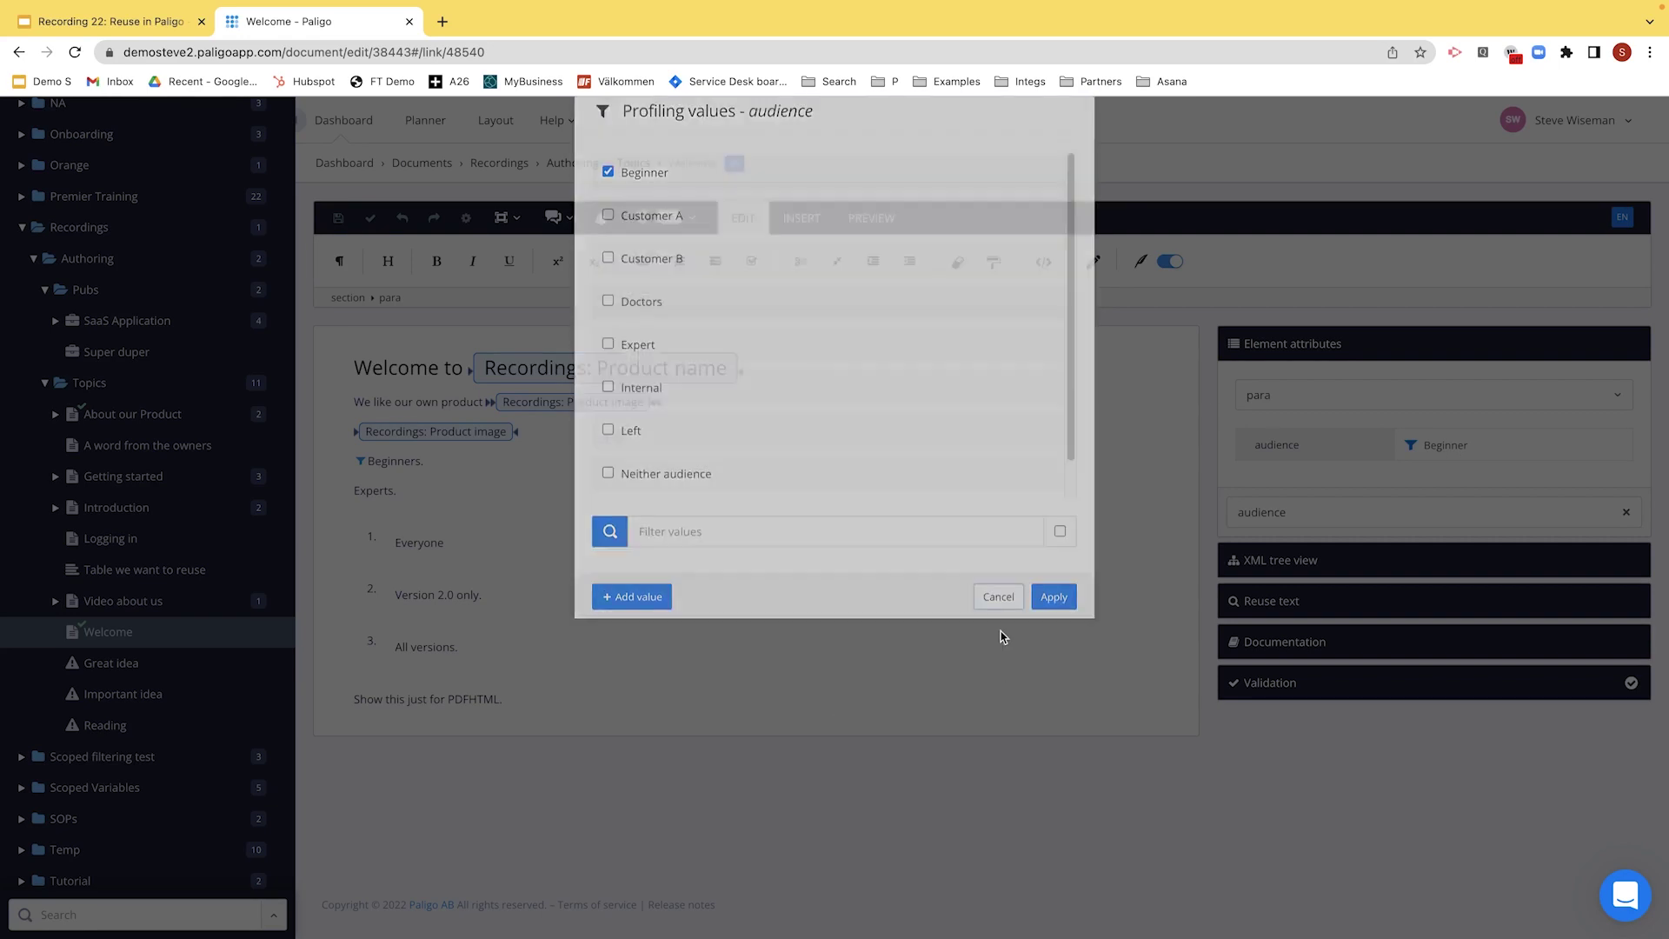
# - Add the audience attribute to the "Experts." paragraph with the profiling value Expert
pyautogui.click(365, 490)
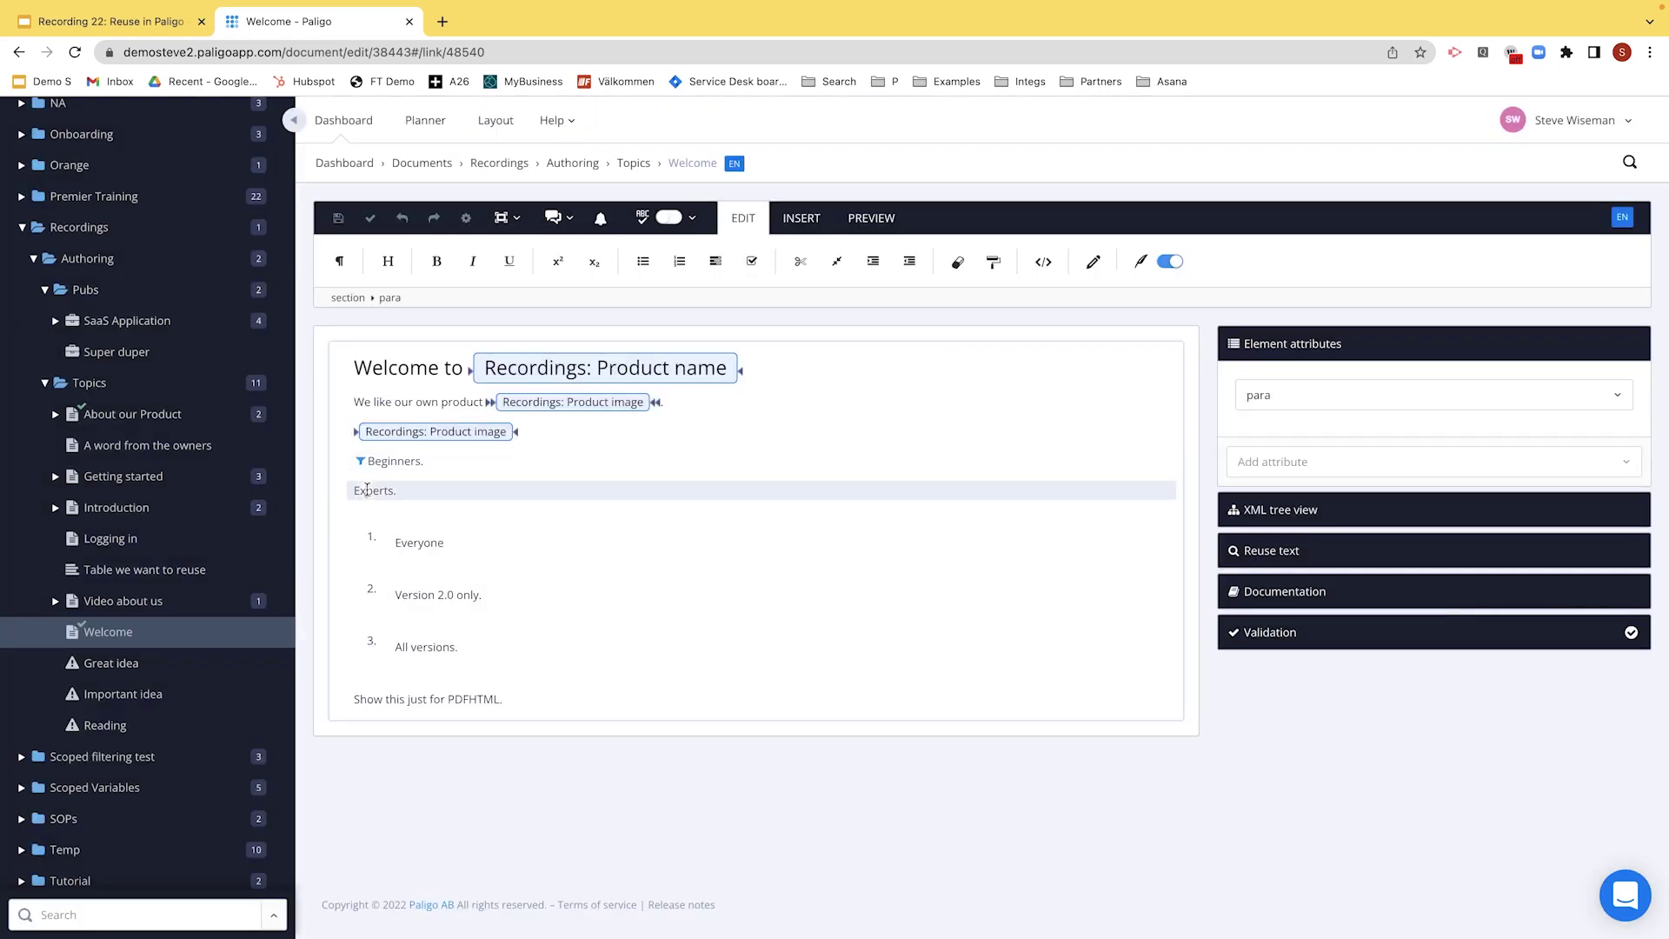
pyautogui.click(1303, 466)
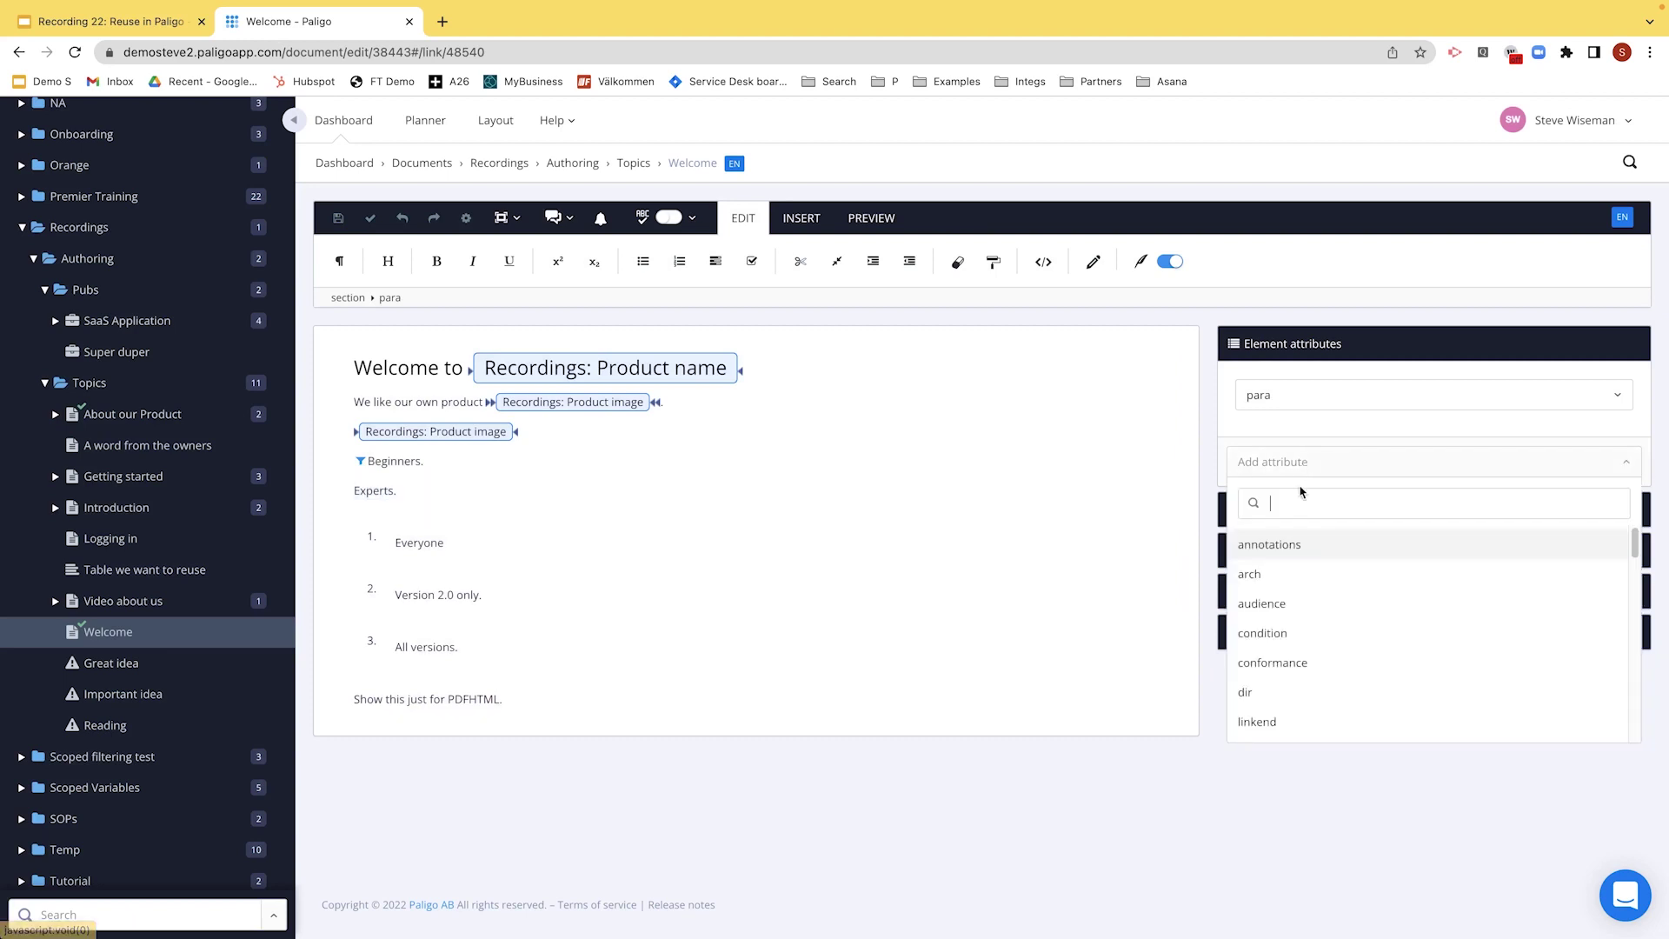
pyautogui.click(1263, 604)
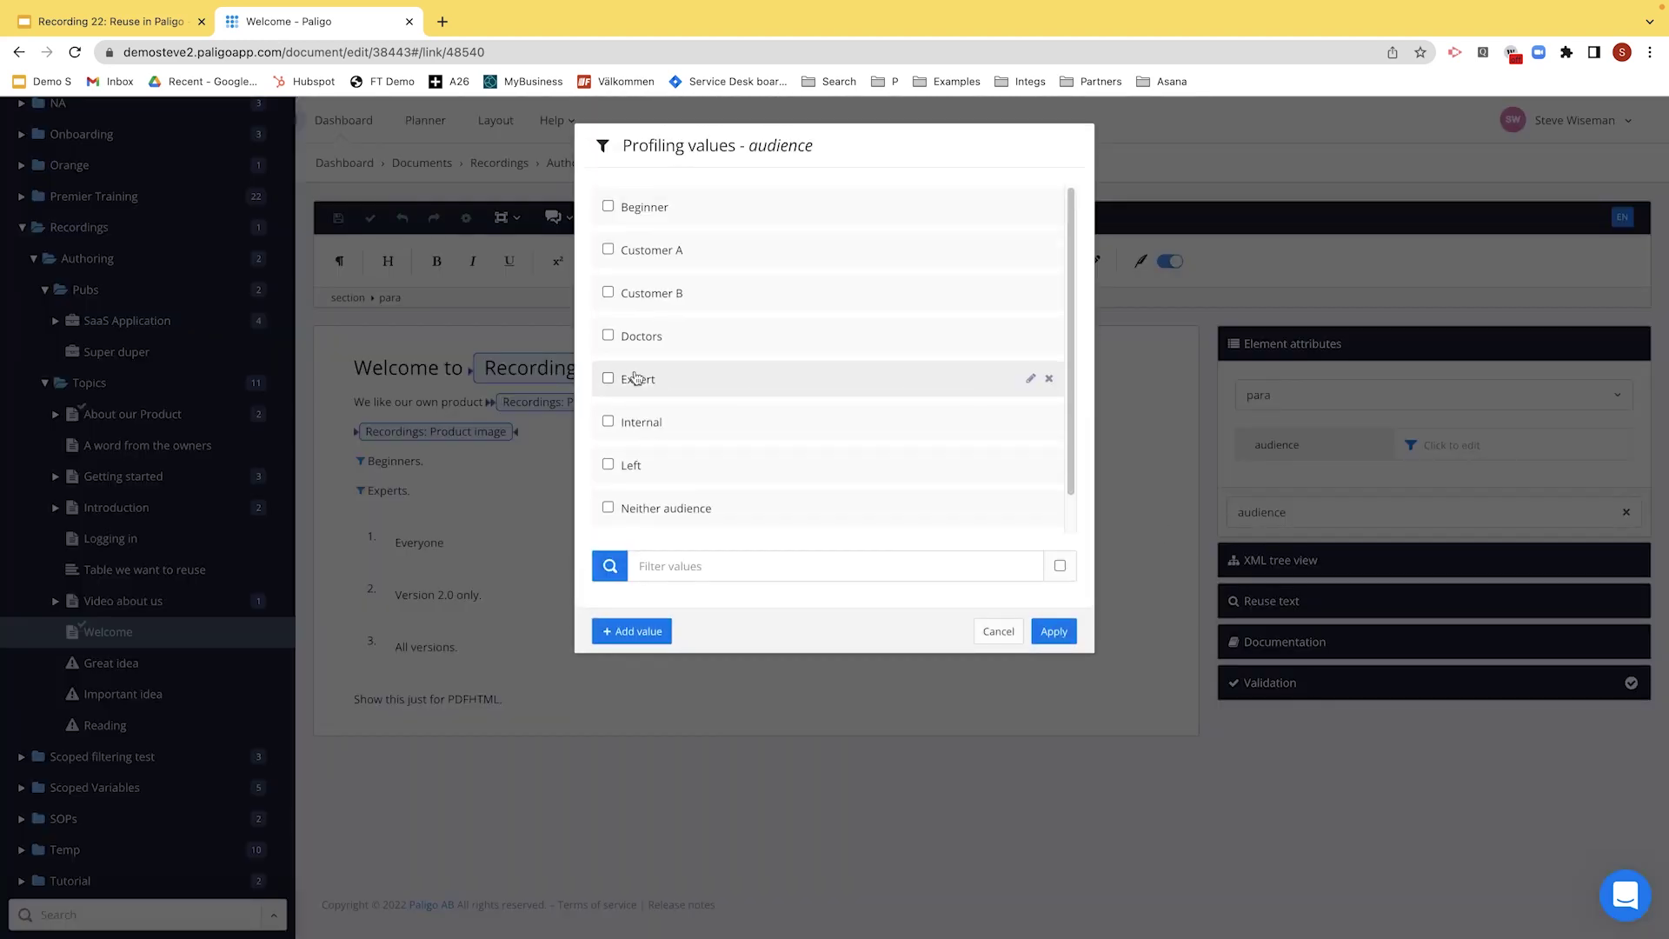
pyautogui.click(607, 379)
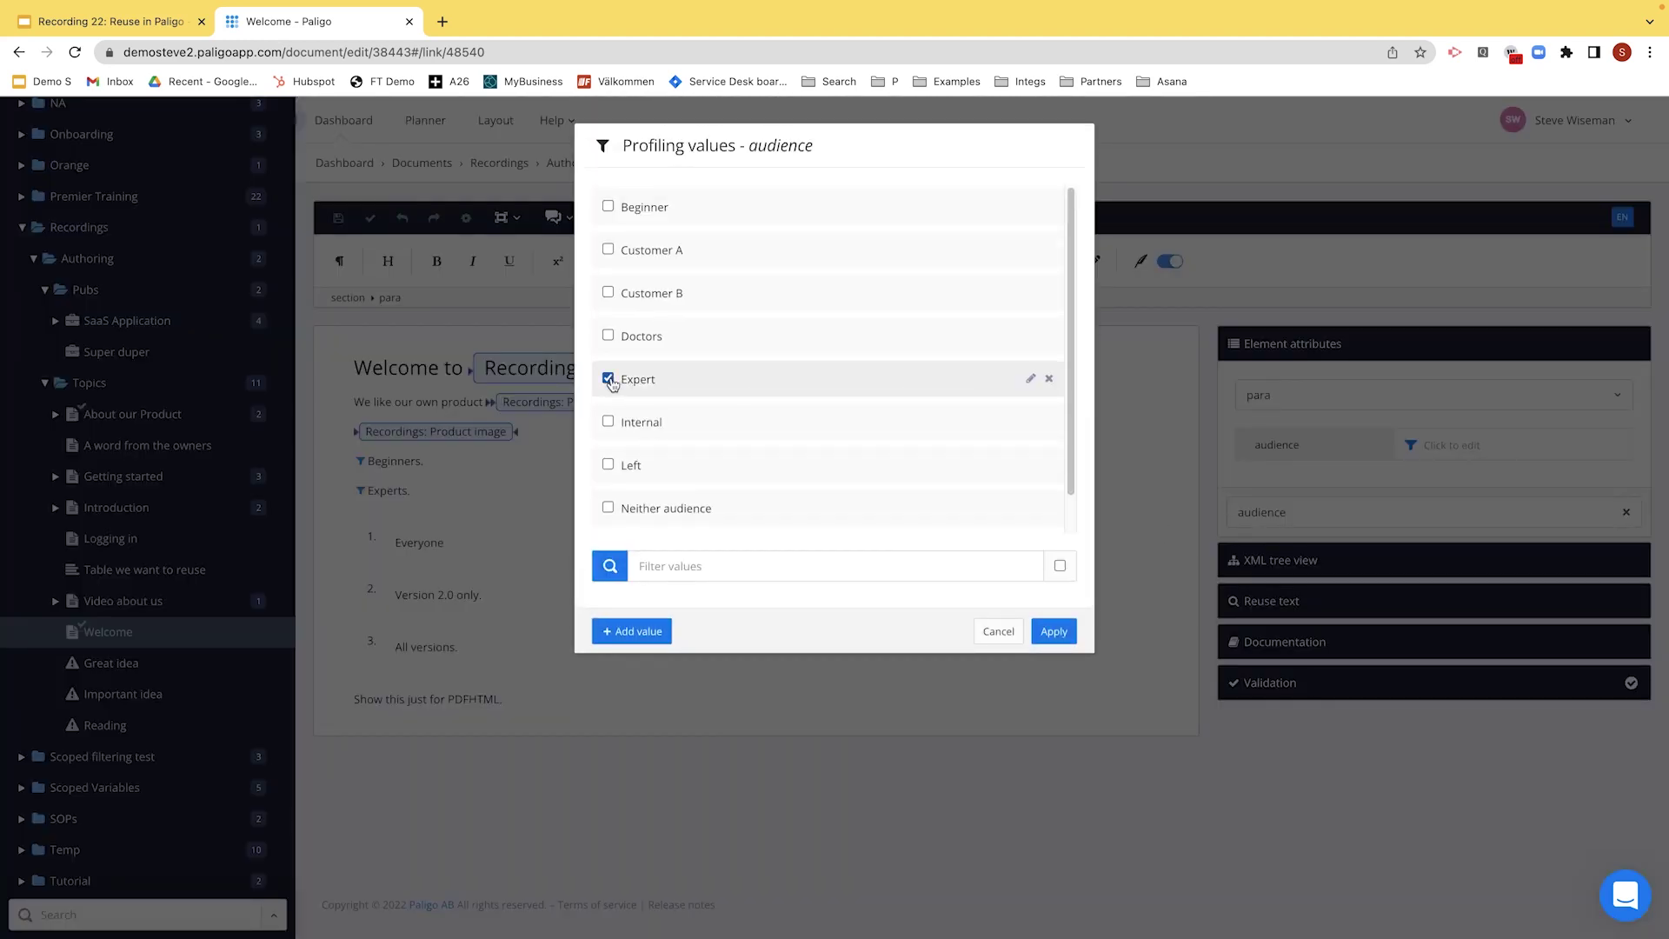
pyautogui.click(1053, 631)
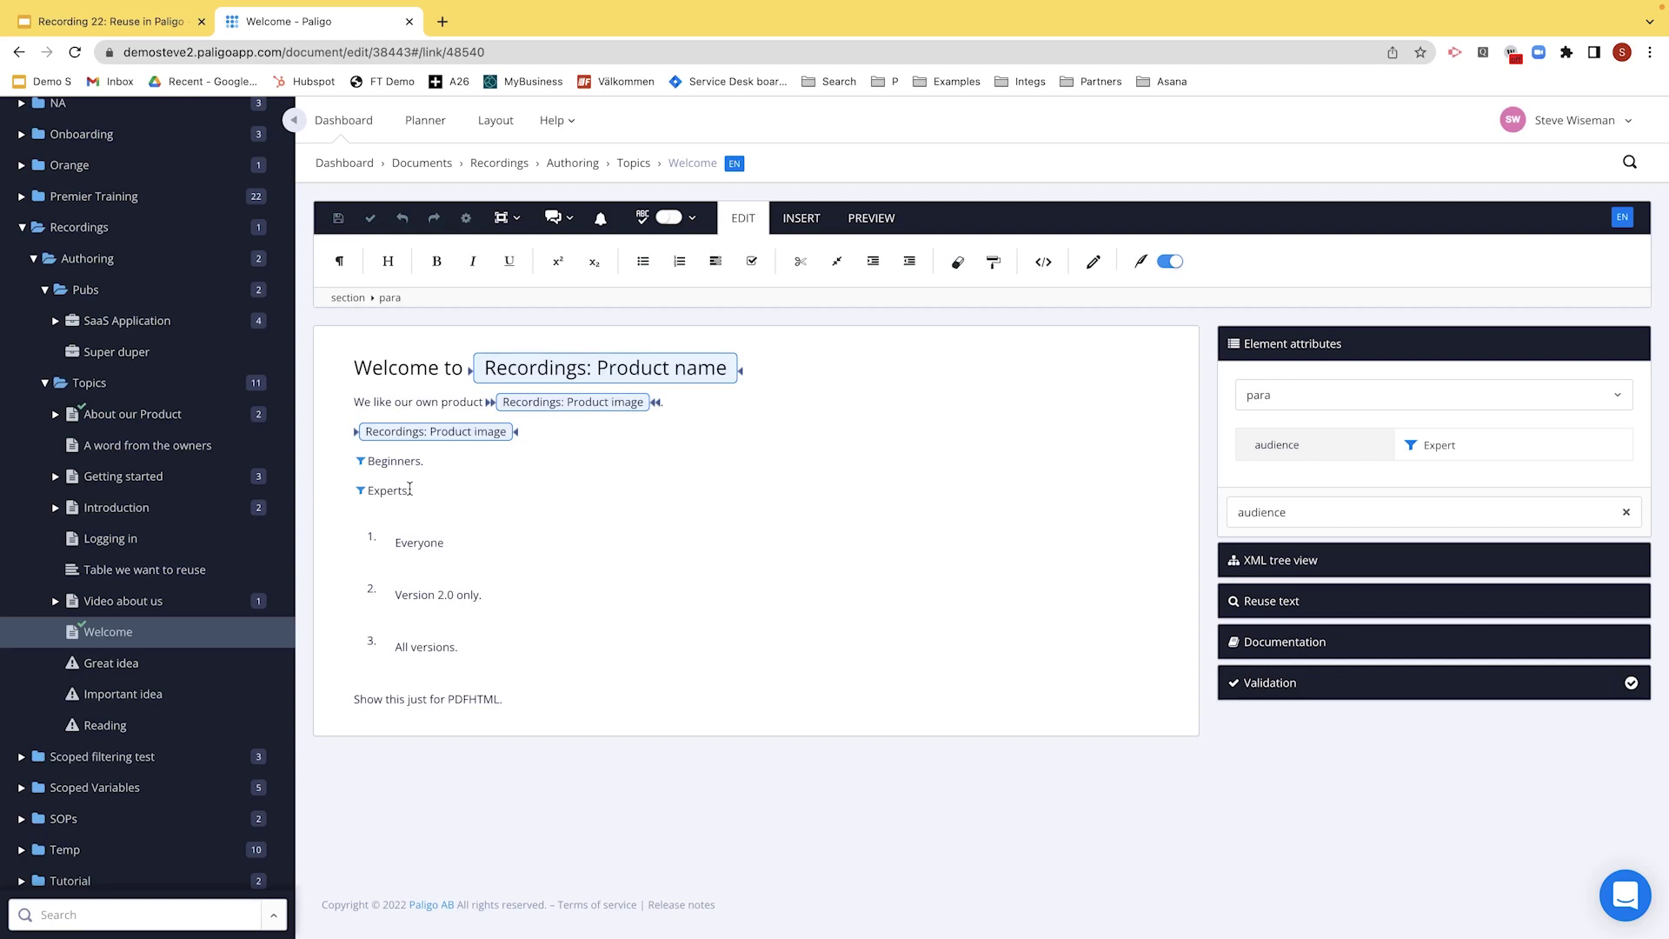
pyautogui.click(409, 489)
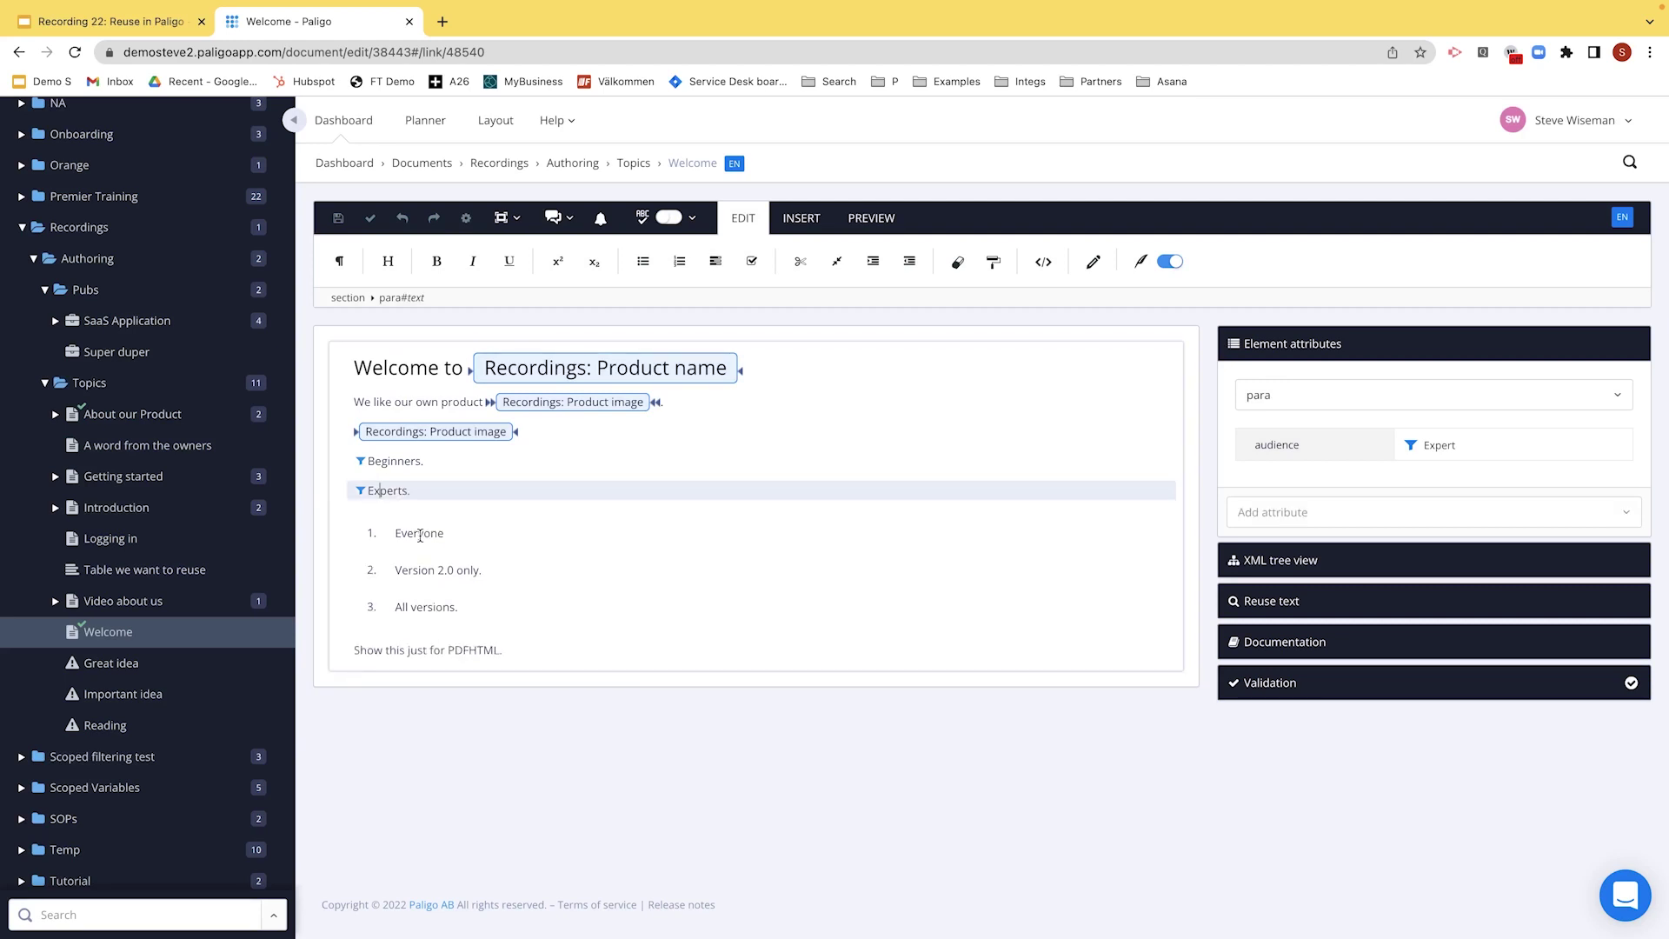
# - Add the xinfo:version attribute with value 2.0 to the listitem element containing "Version 2.0 only."
pyautogui.click(415, 570)
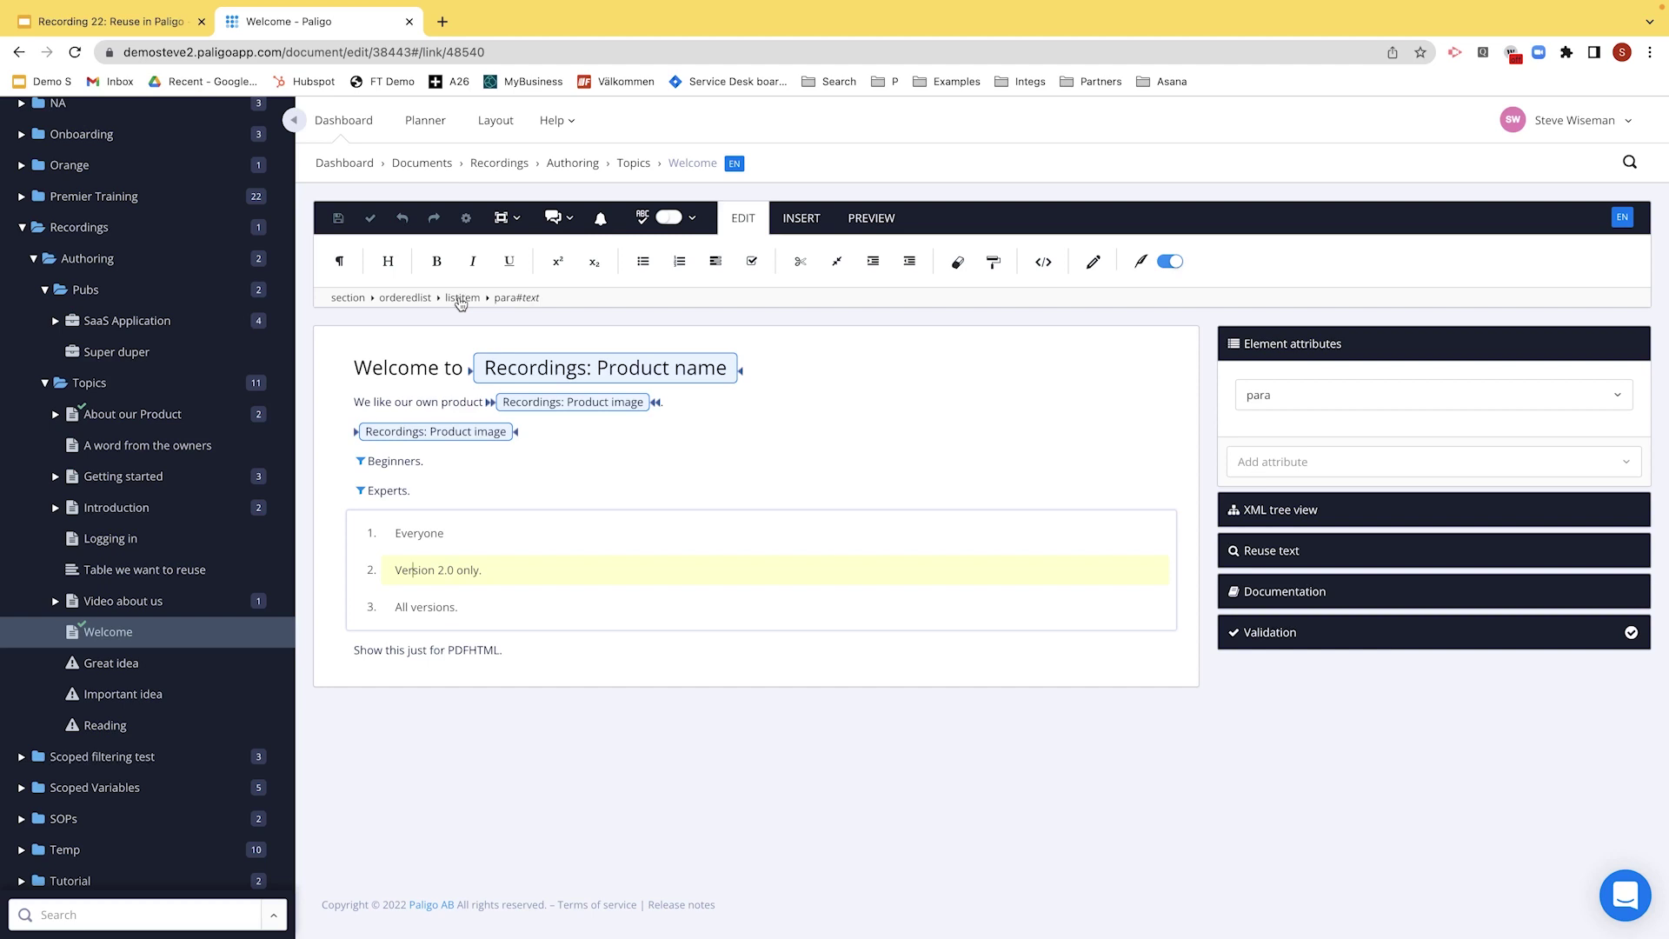
pyautogui.click(1277, 399)
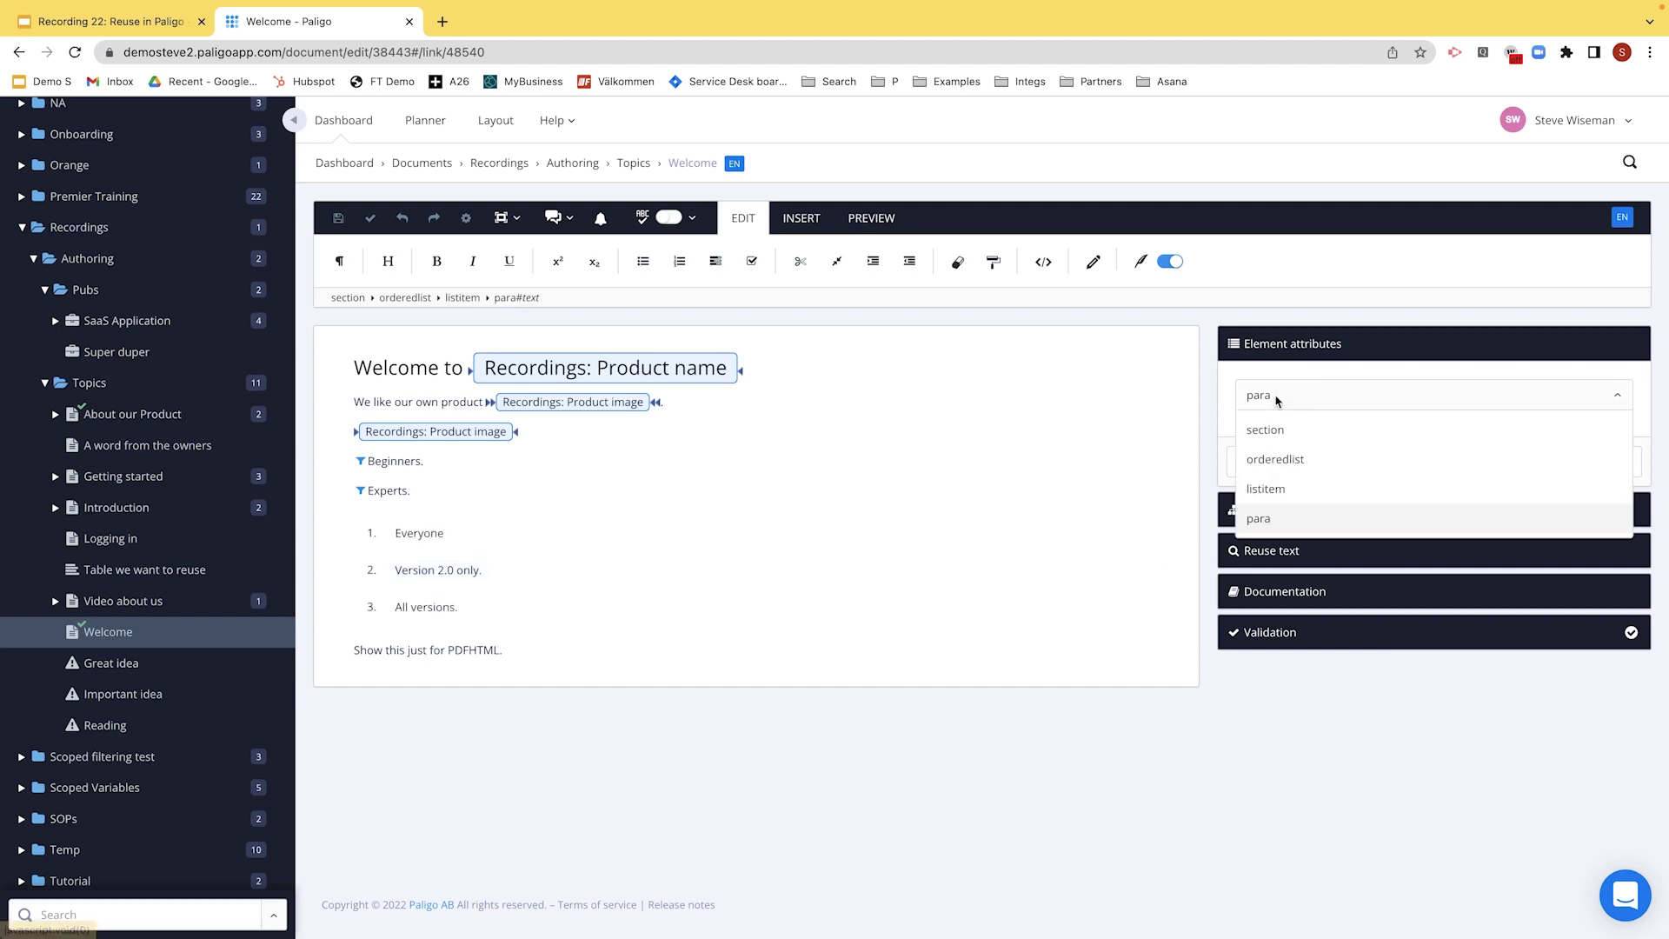
pyautogui.click(1258, 491)
pyautogui.click(1254, 465)
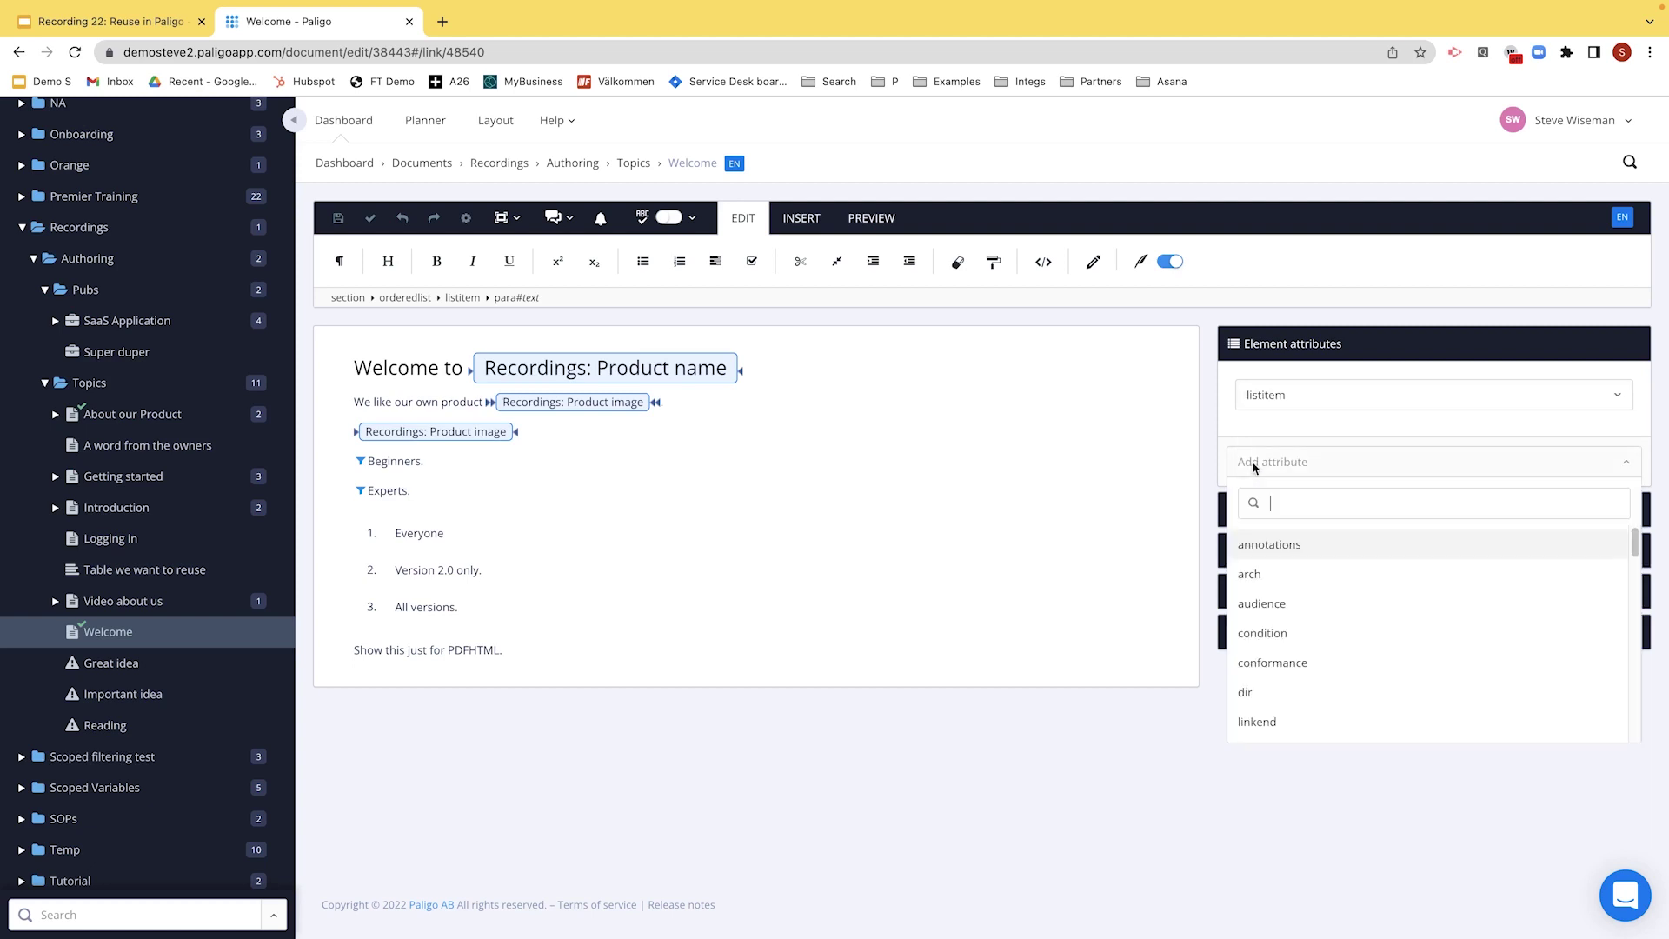
pyautogui.write('xin')
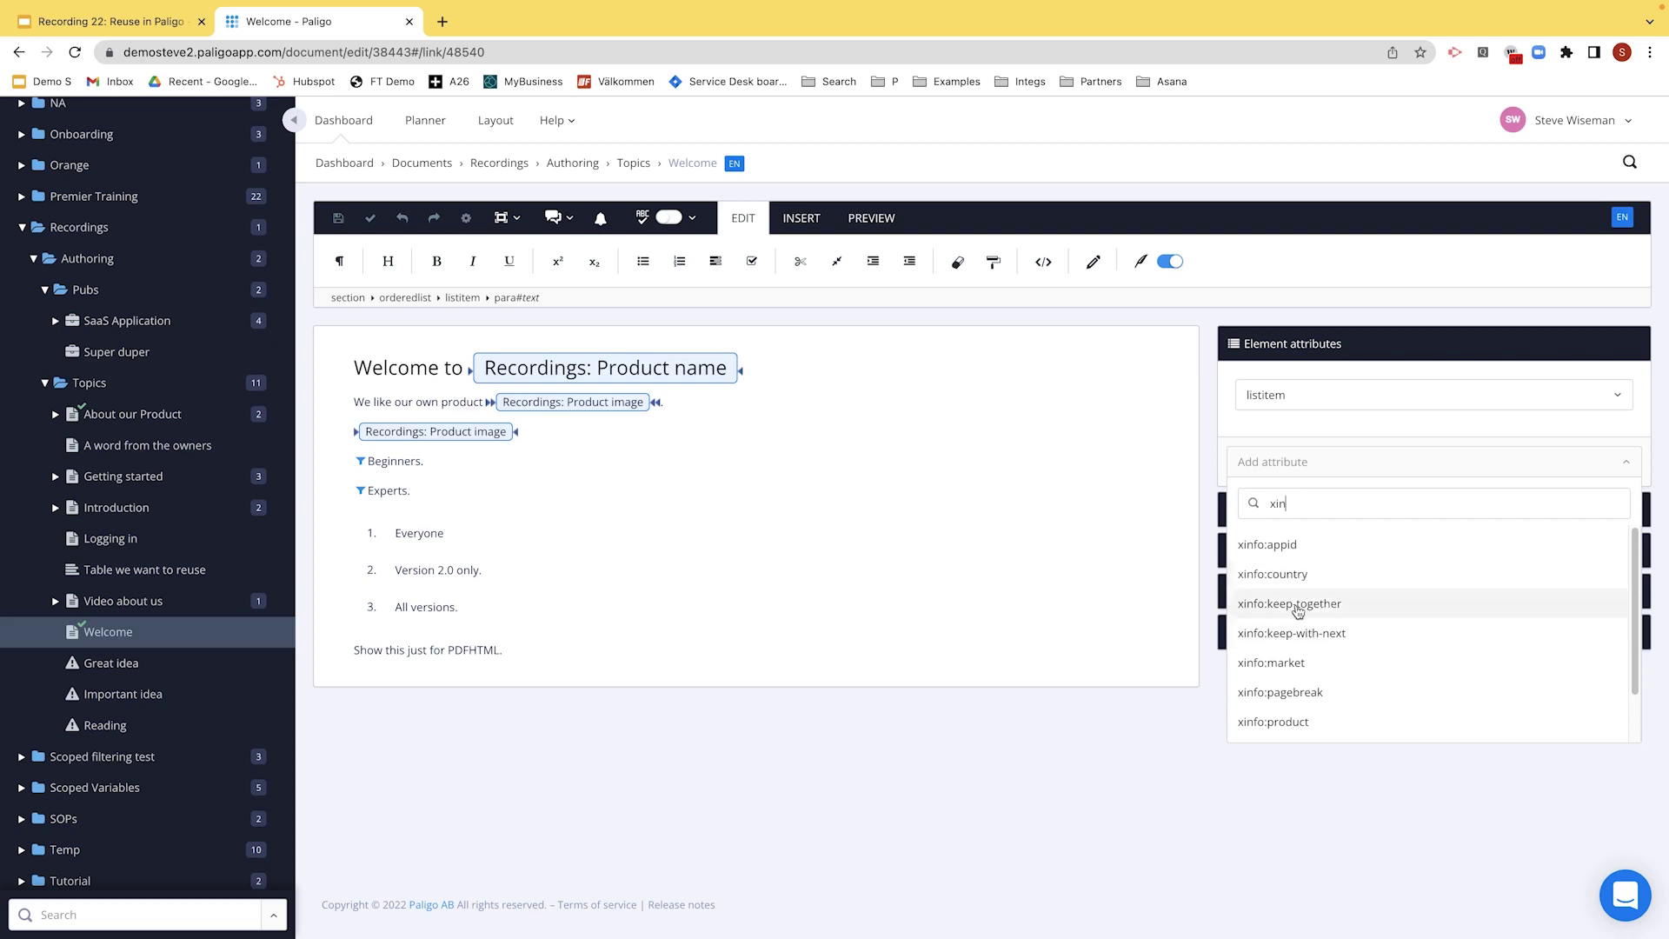
pyautogui.scroll(-2, 1299, 639)
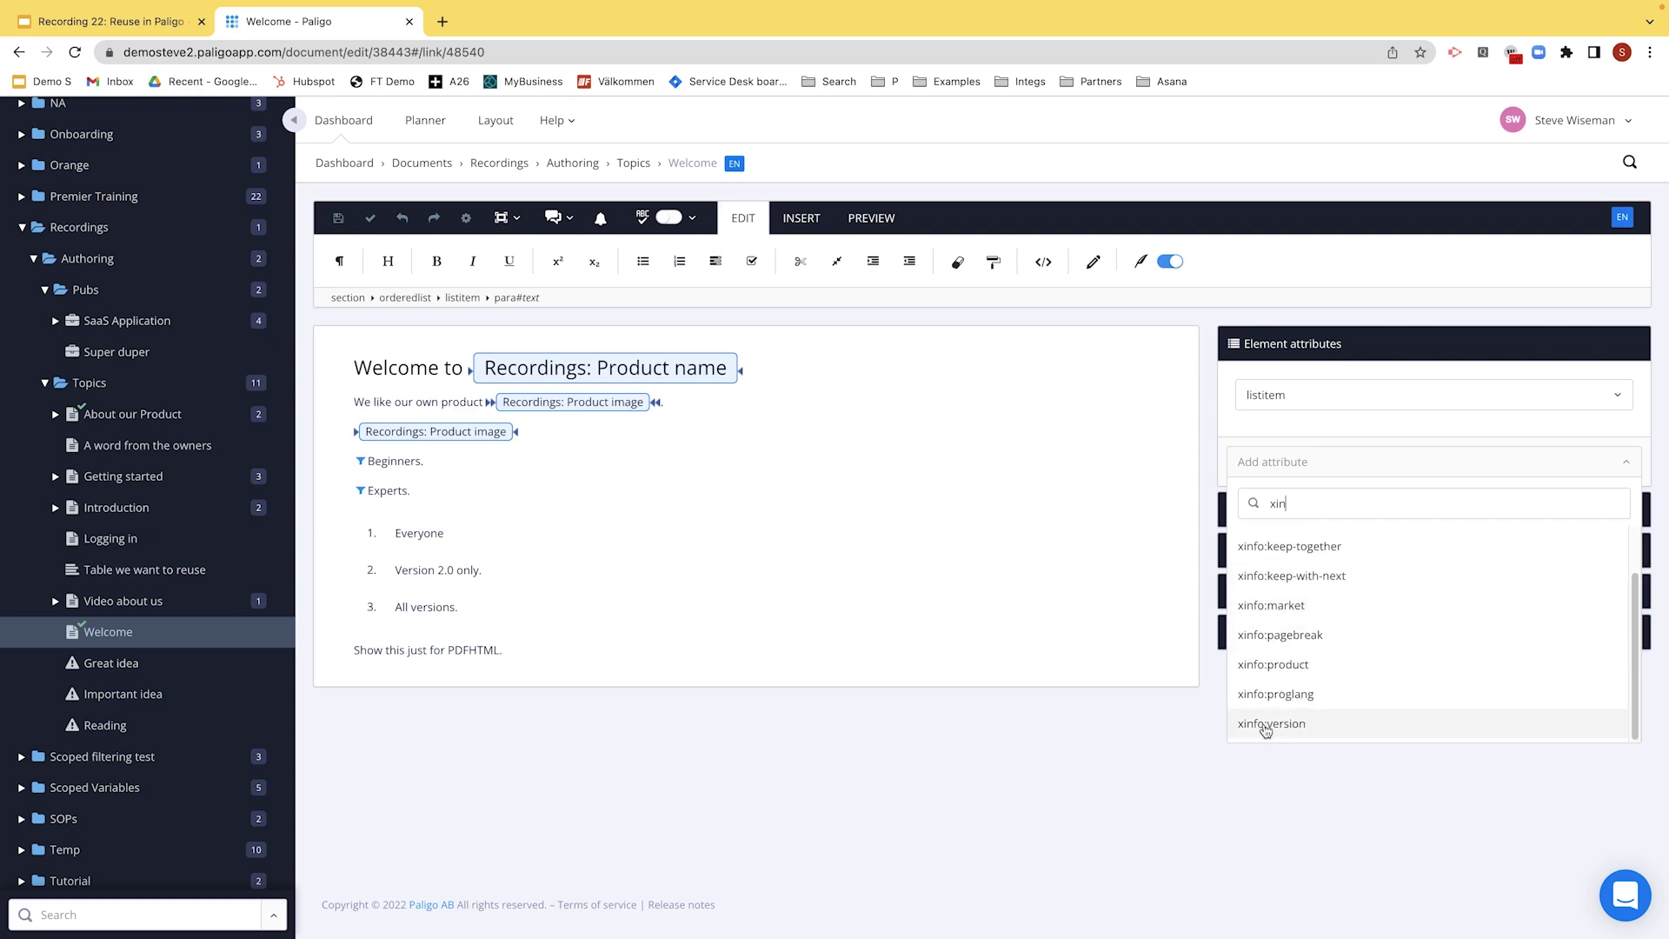
pyautogui.click(1283, 727)
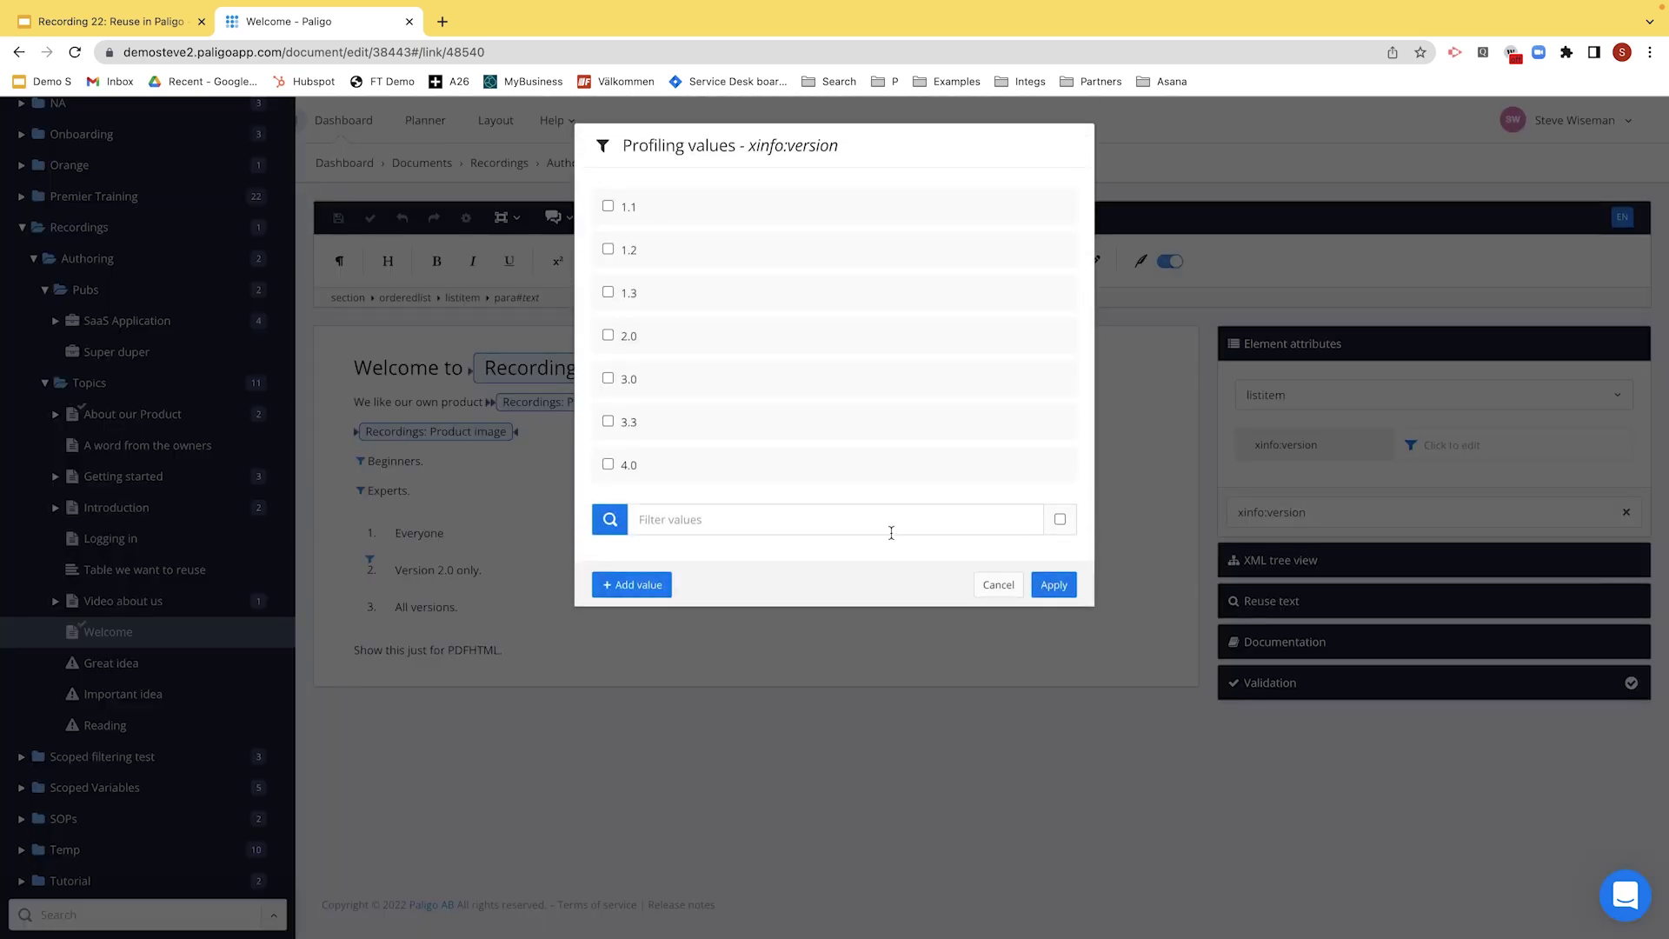
pyautogui.click(608, 337)
pyautogui.click(1054, 584)
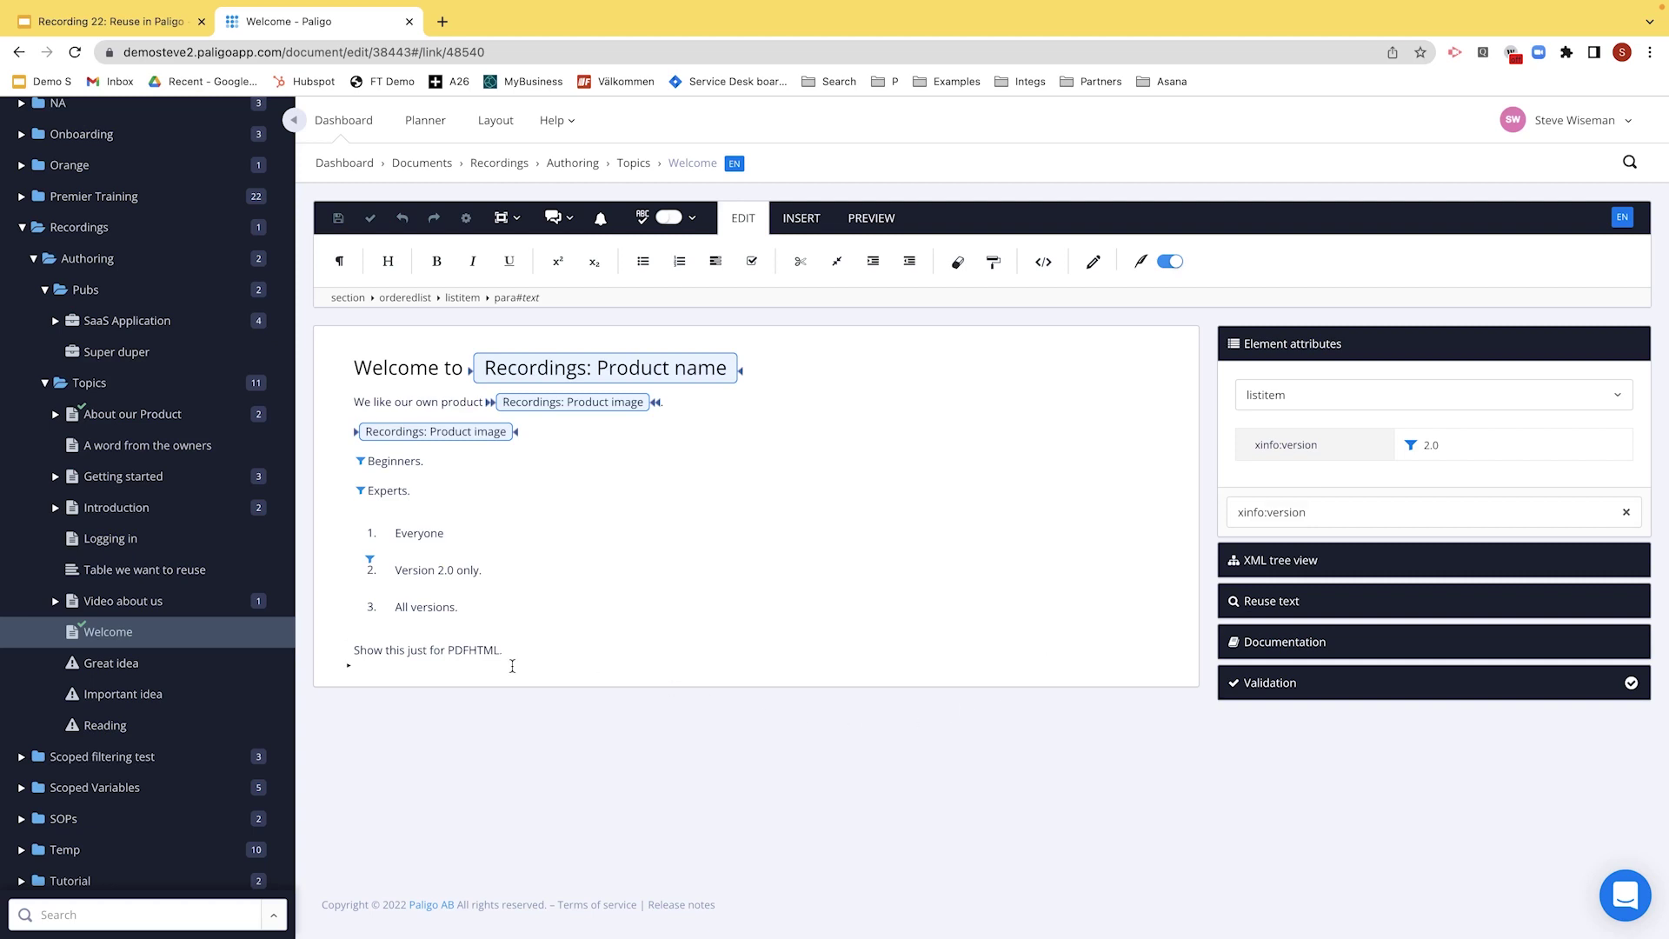
# - Wrap the word "PDF" in the "Show this just for PDFHTML." paragraph in a phrase element
pyautogui.click(442, 652)
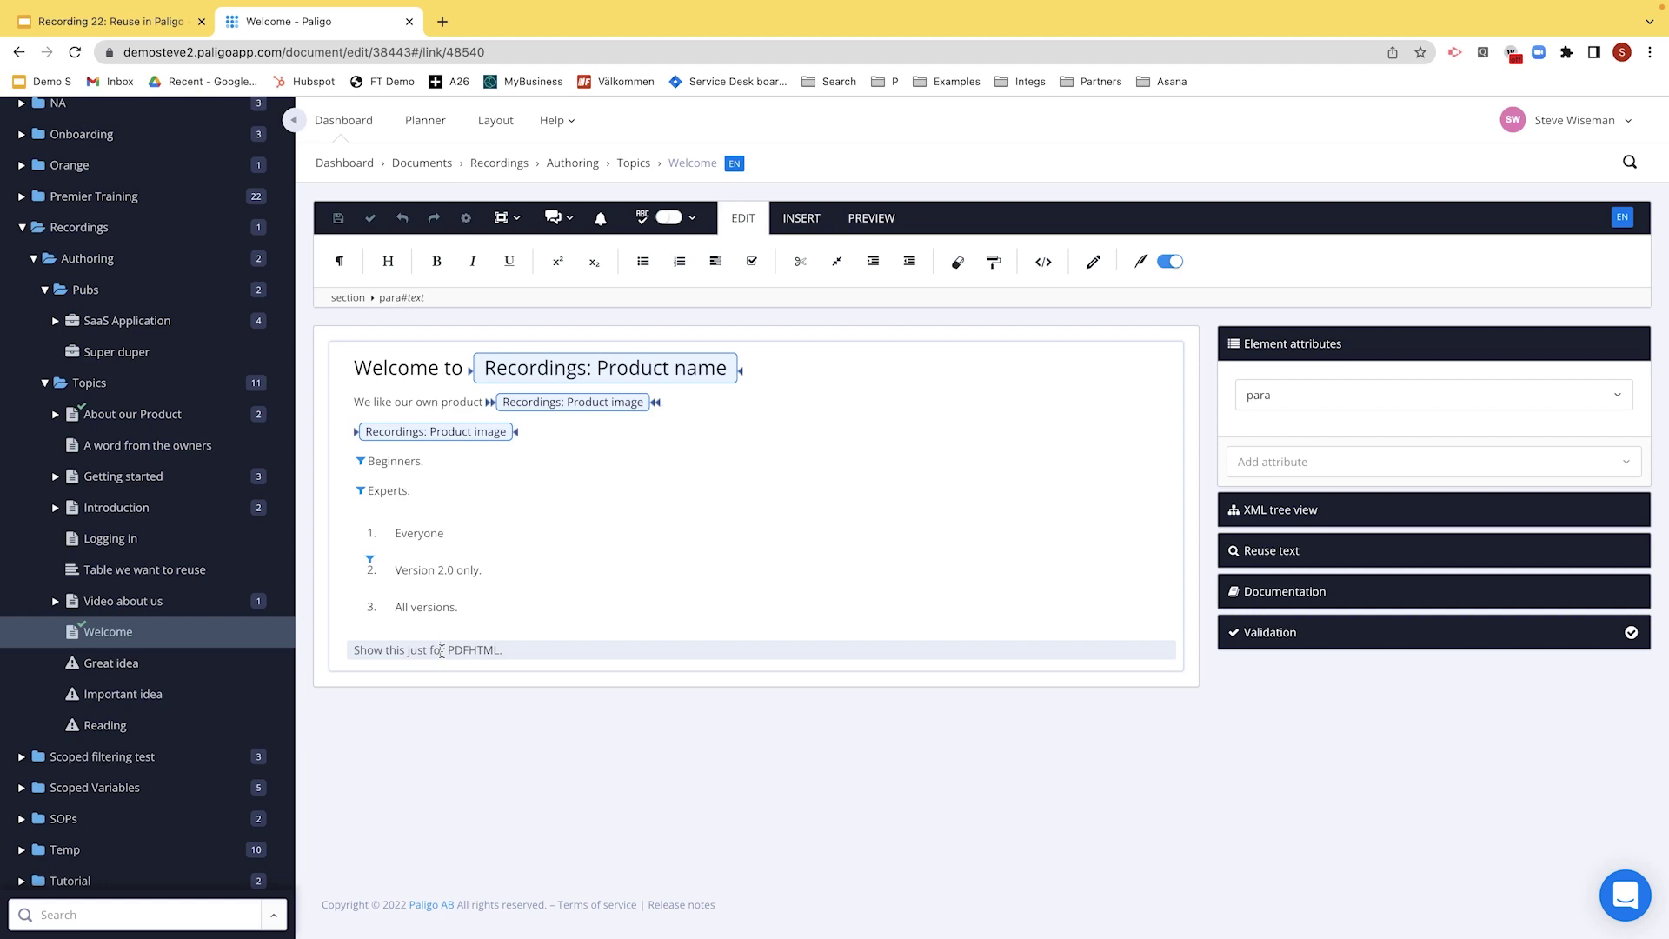
pyautogui.click(442, 651)
pyautogui.hotkey('shift', 'Right')
pyautogui.hotkey('shift', 'Right')
pyautogui.hotkey('shift', 'Right')
pyautogui.hotkey('alt', 'Return')
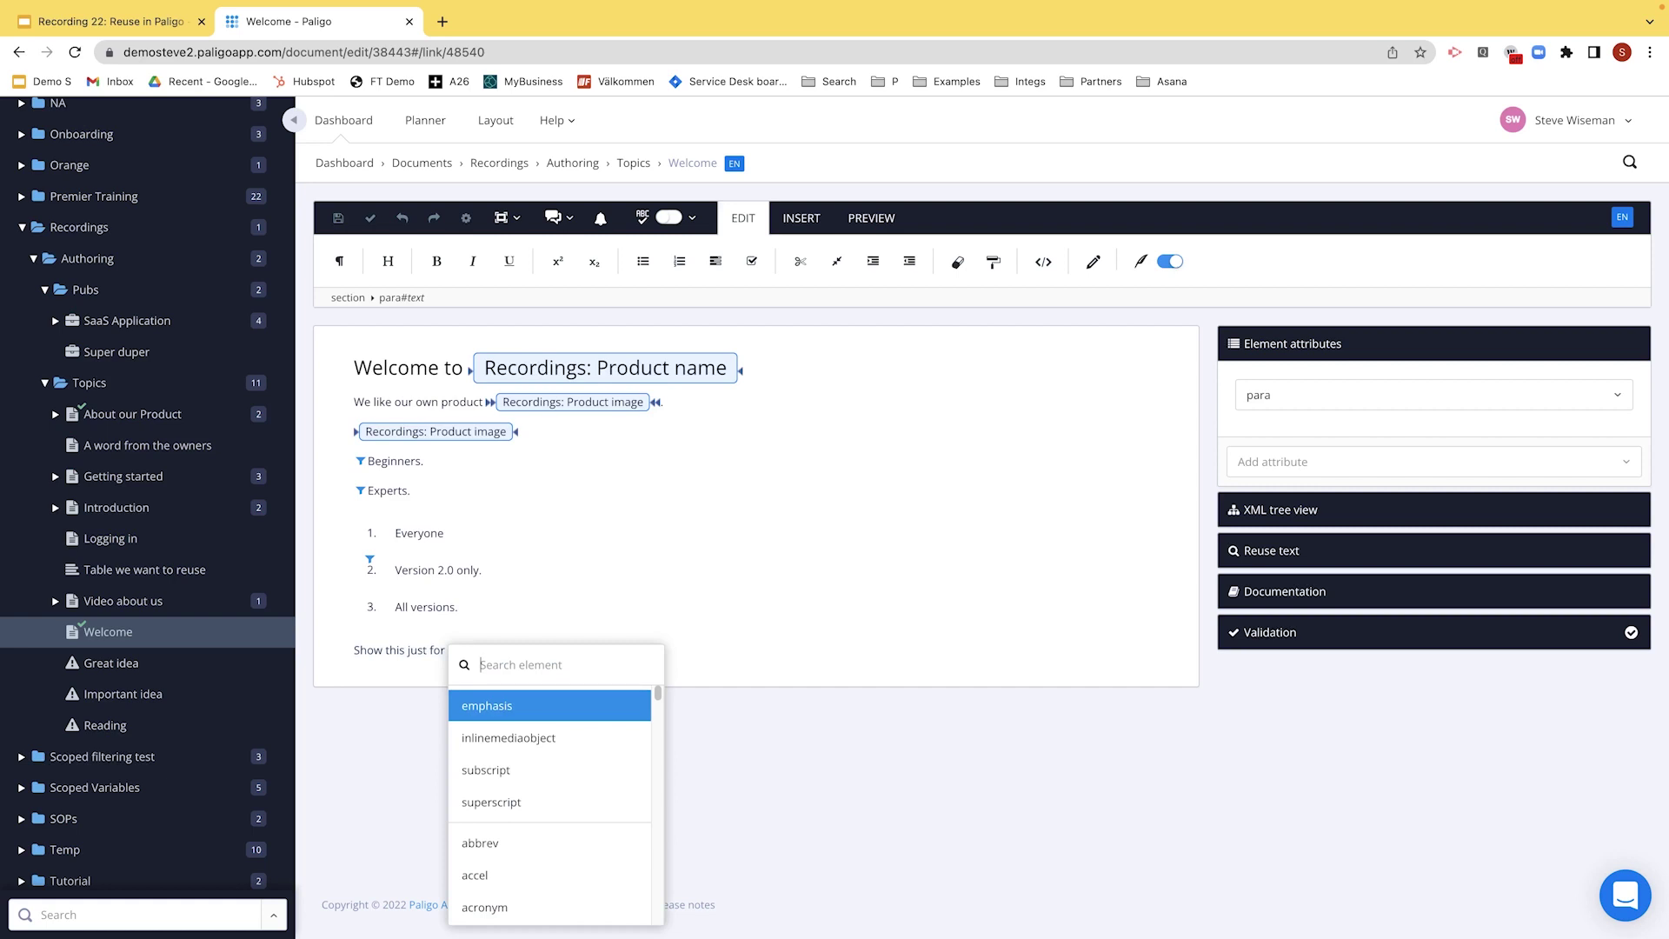
pyautogui.write('ph')
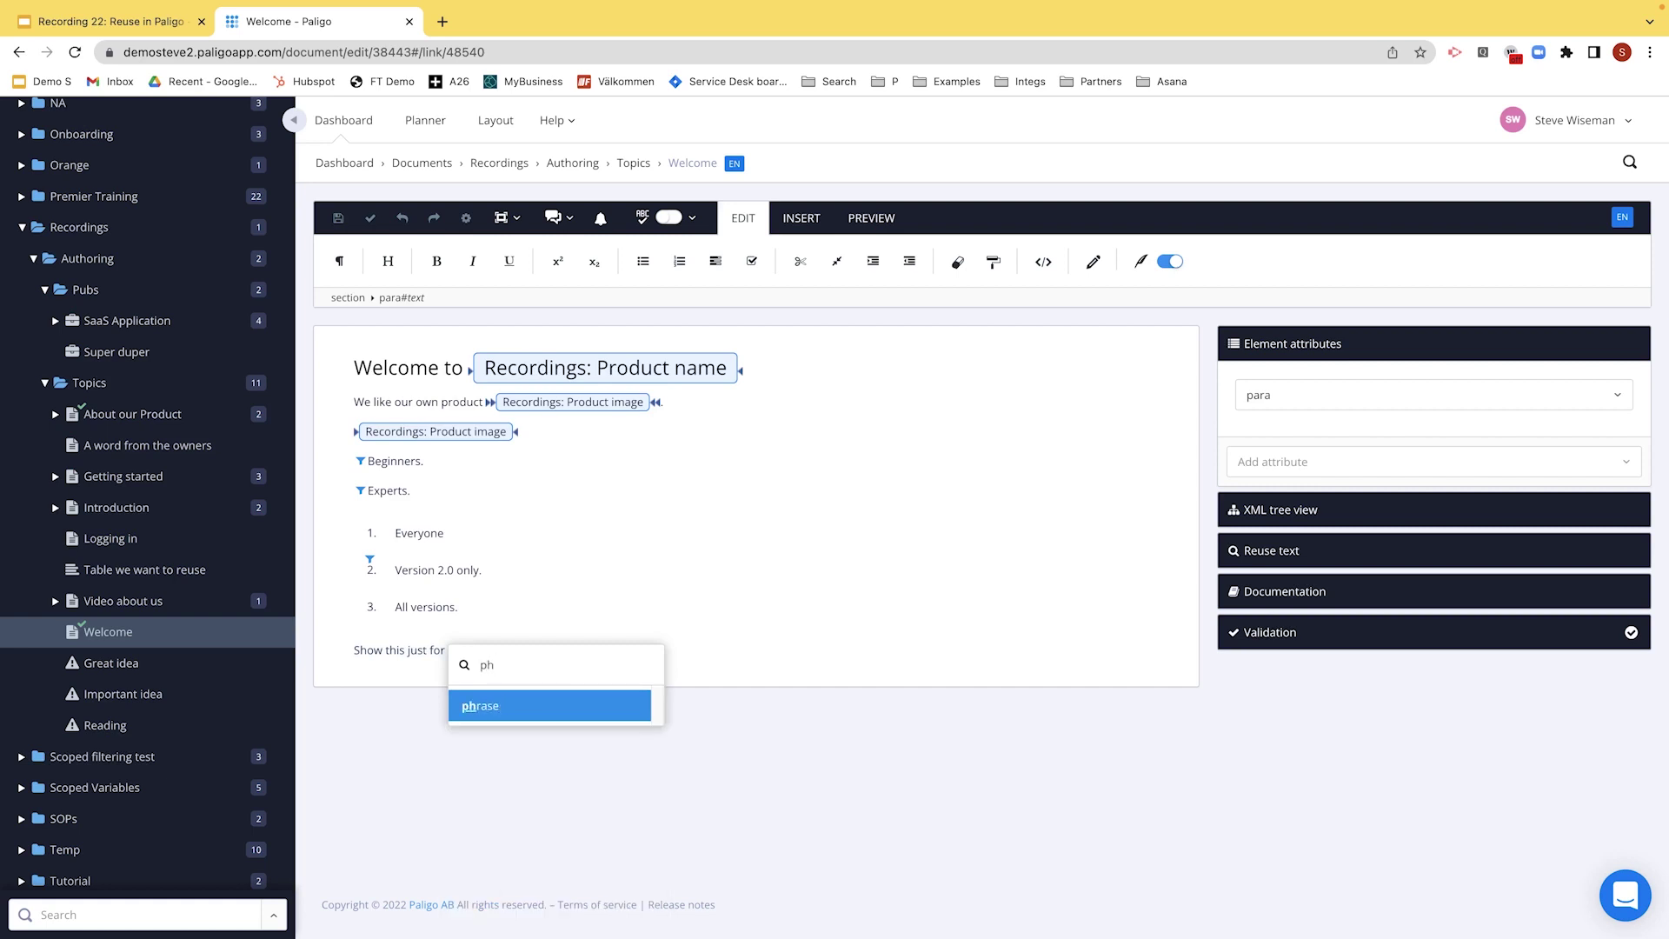
pyautogui.click(472, 713)
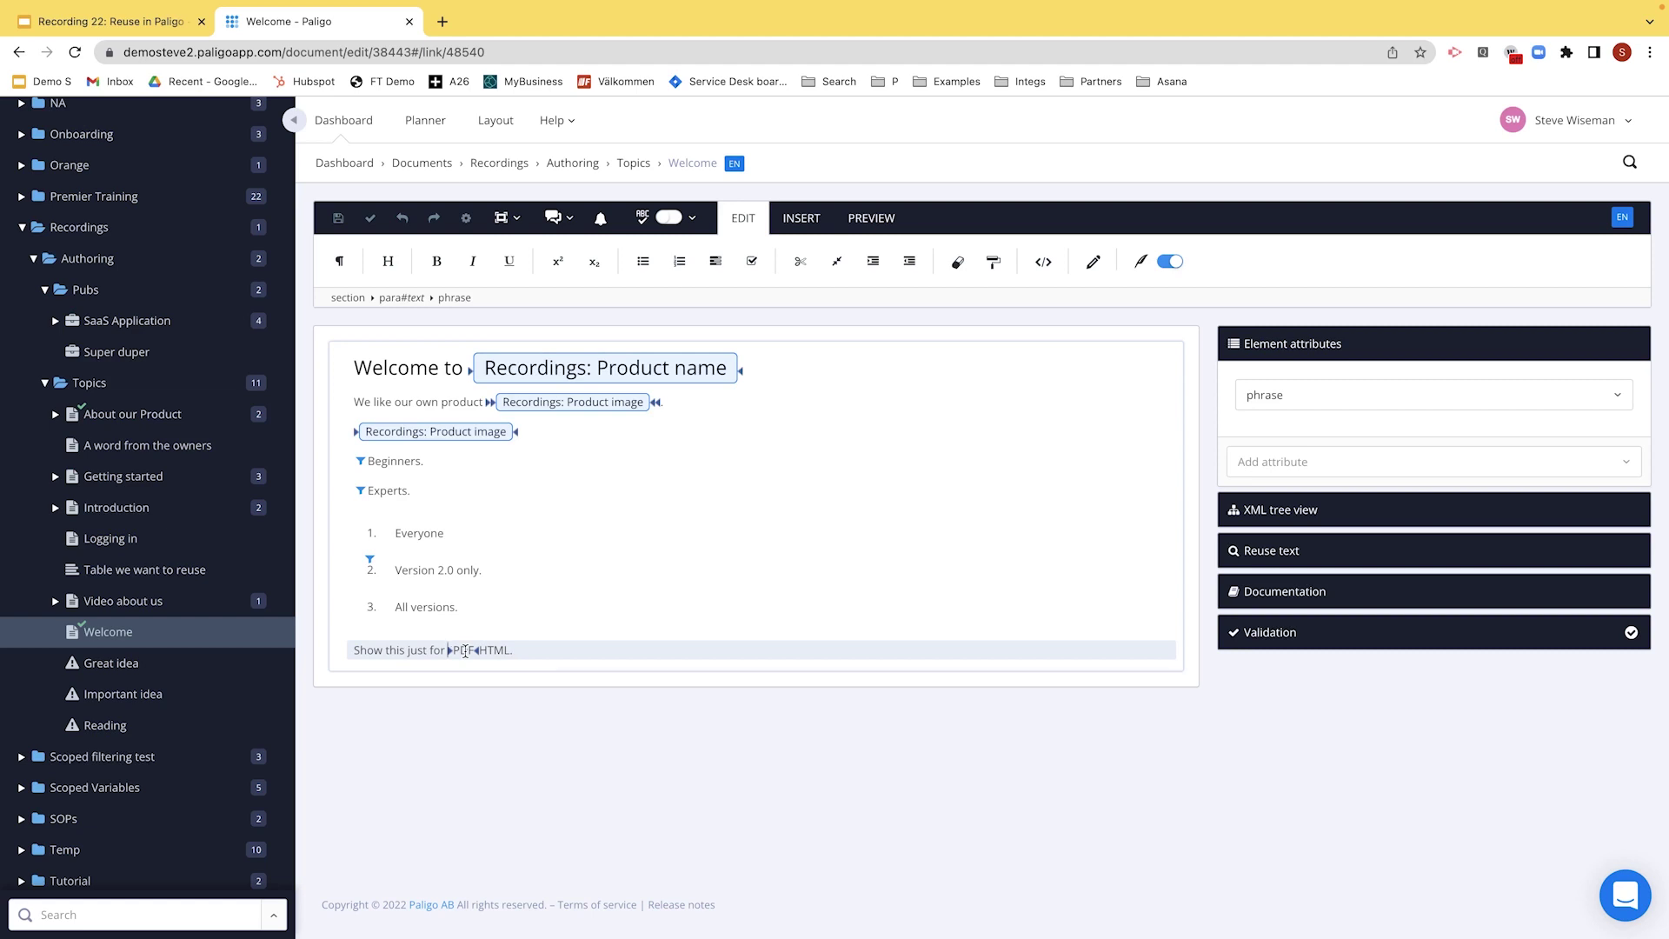
# - Add the outputformat attribute with value pdf to the phrase element around "PDF"
pyautogui.click(1285, 402)
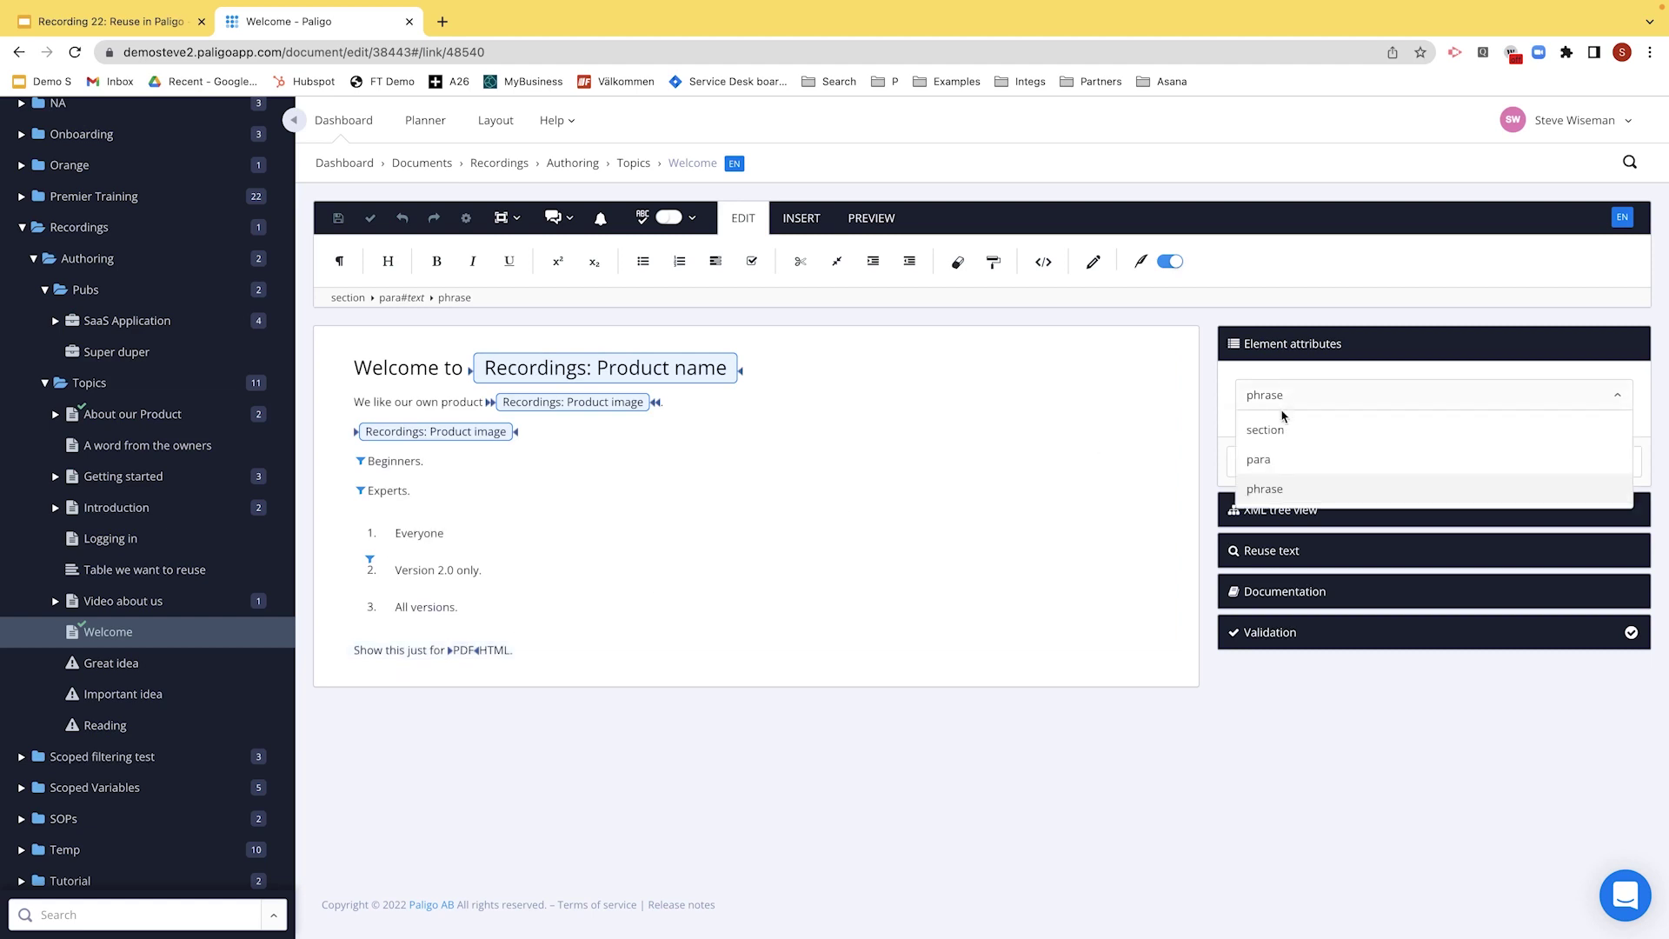
pyautogui.click(1265, 488)
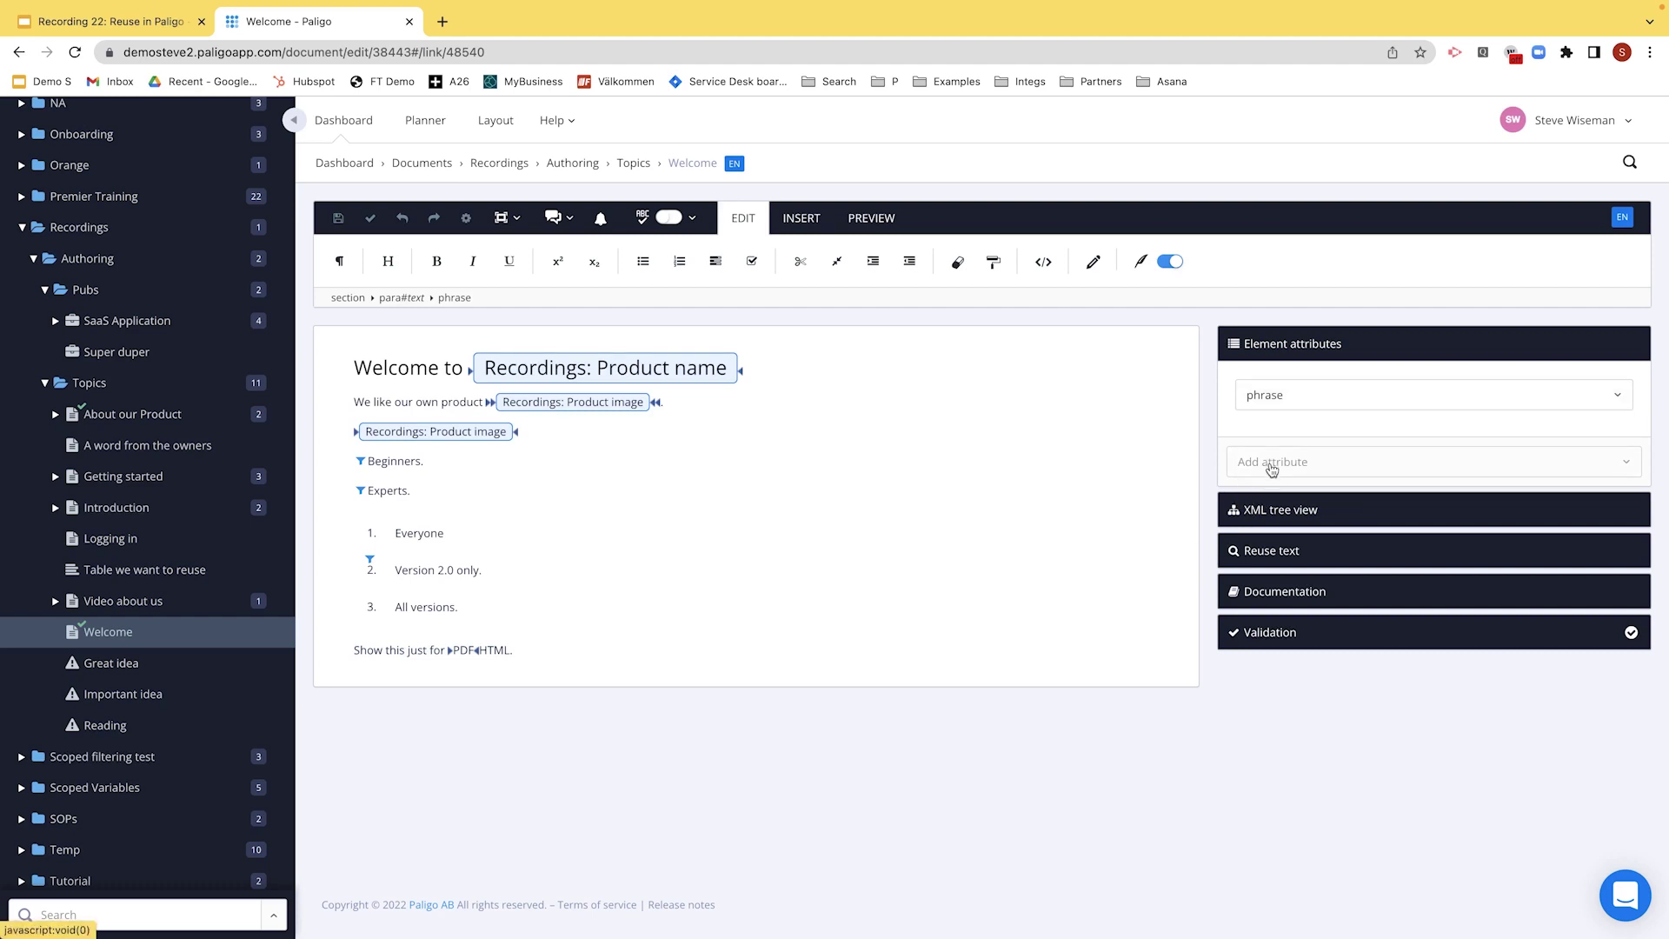
pyautogui.click(1271, 469)
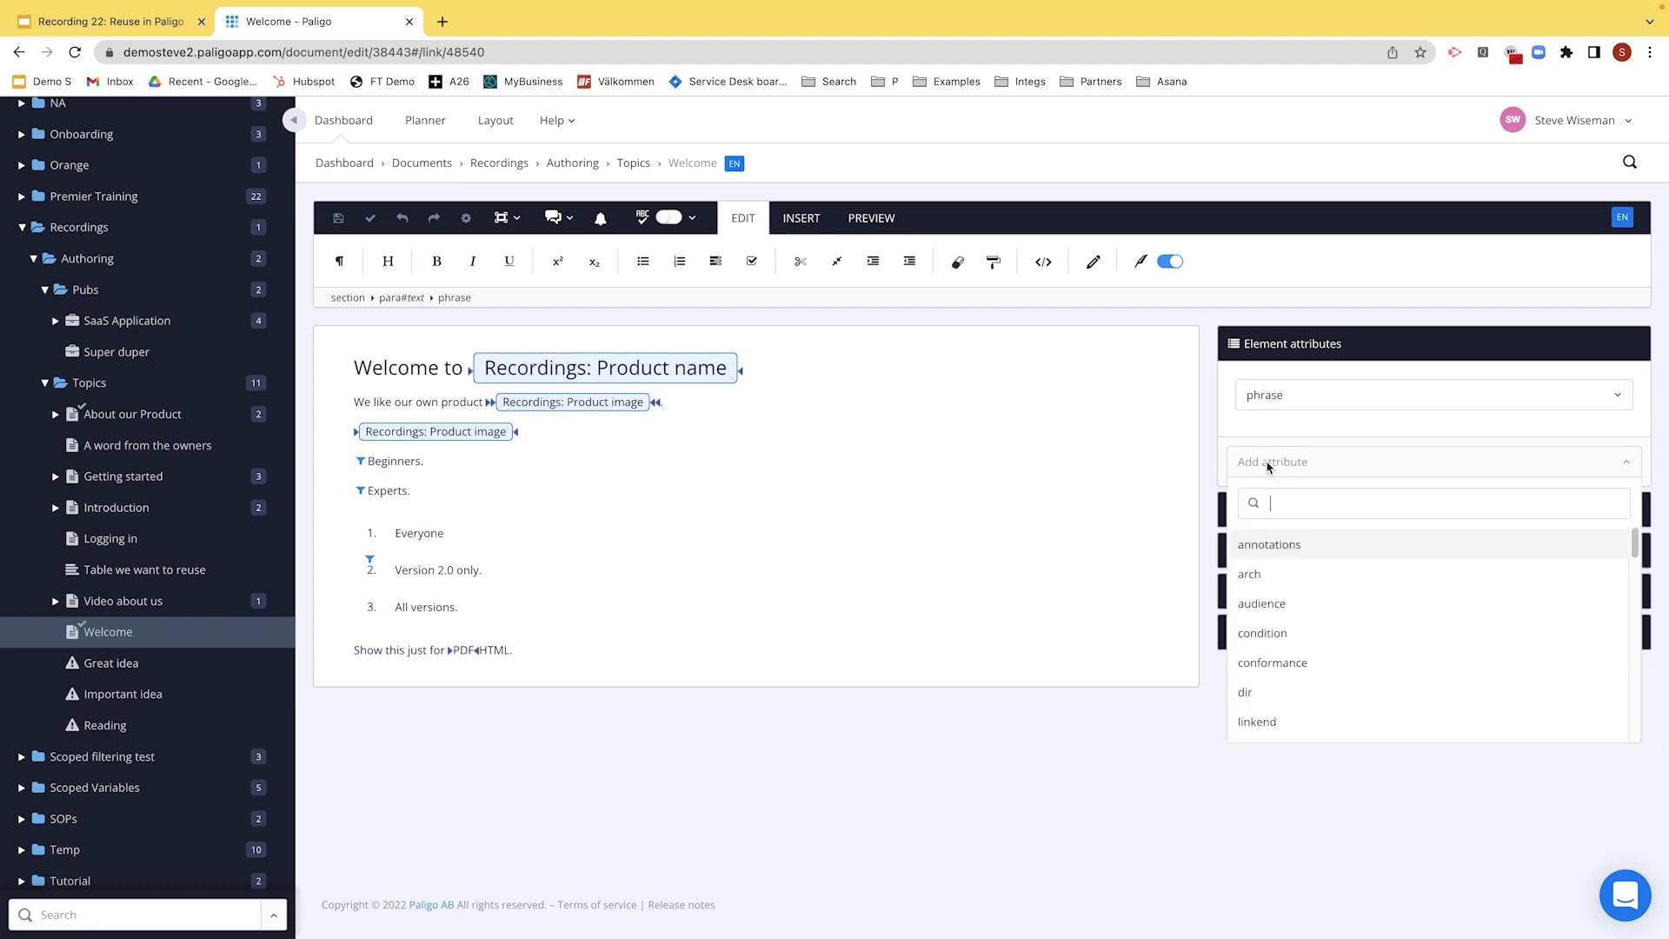
pyautogui.write('ou')
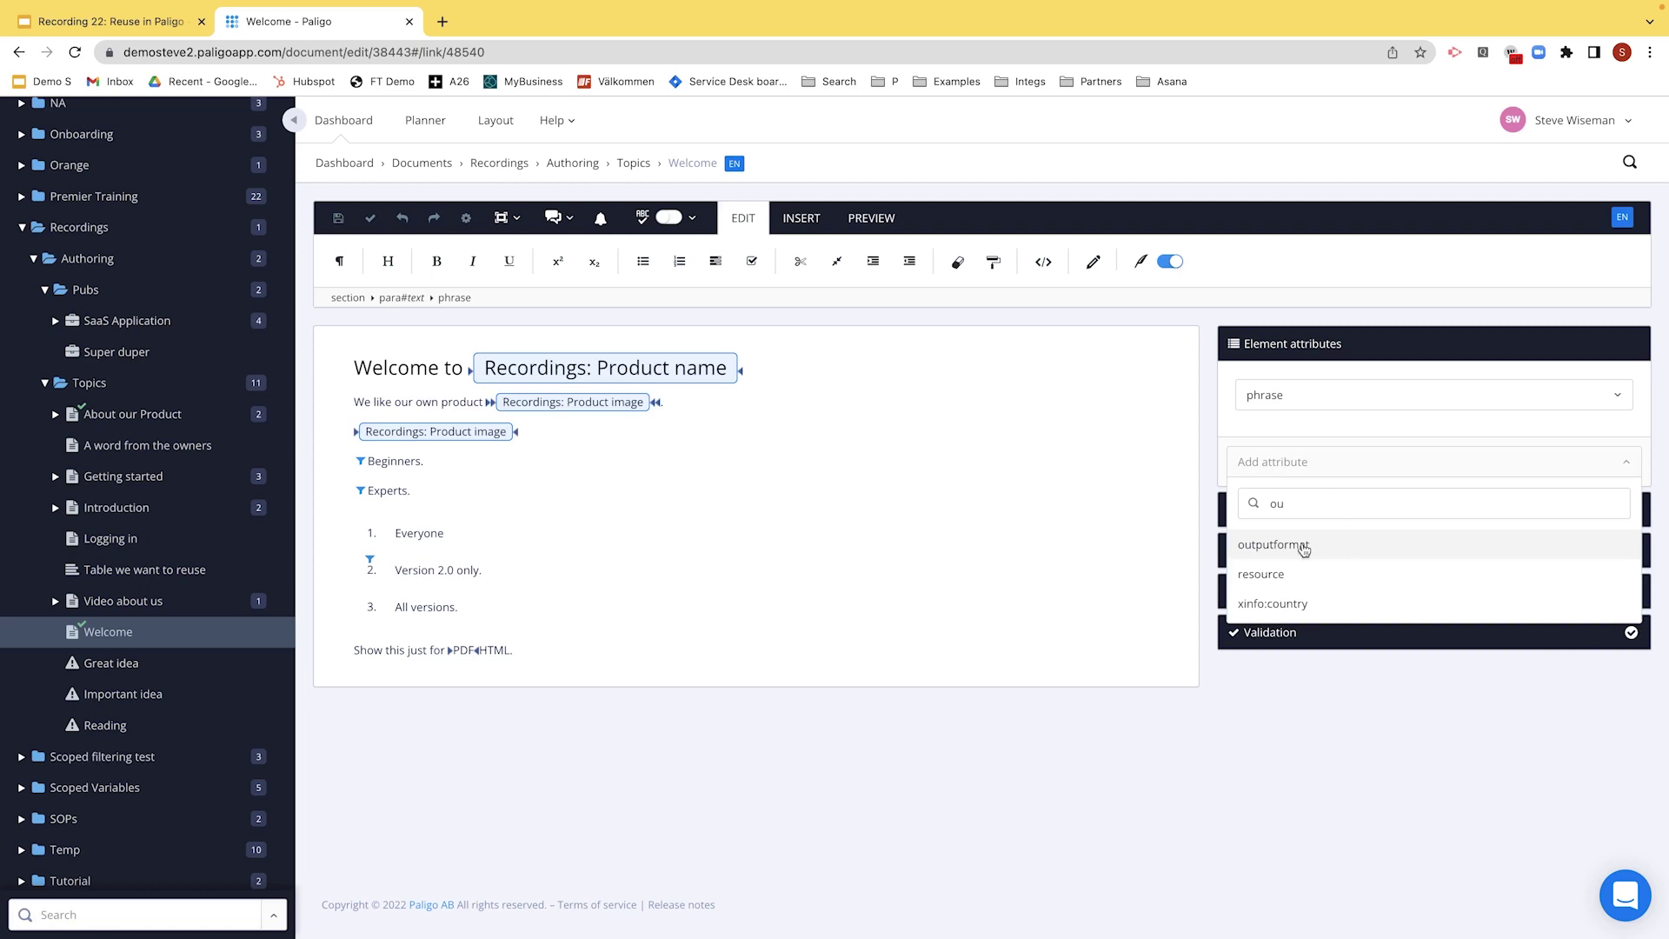
pyautogui.click(1275, 544)
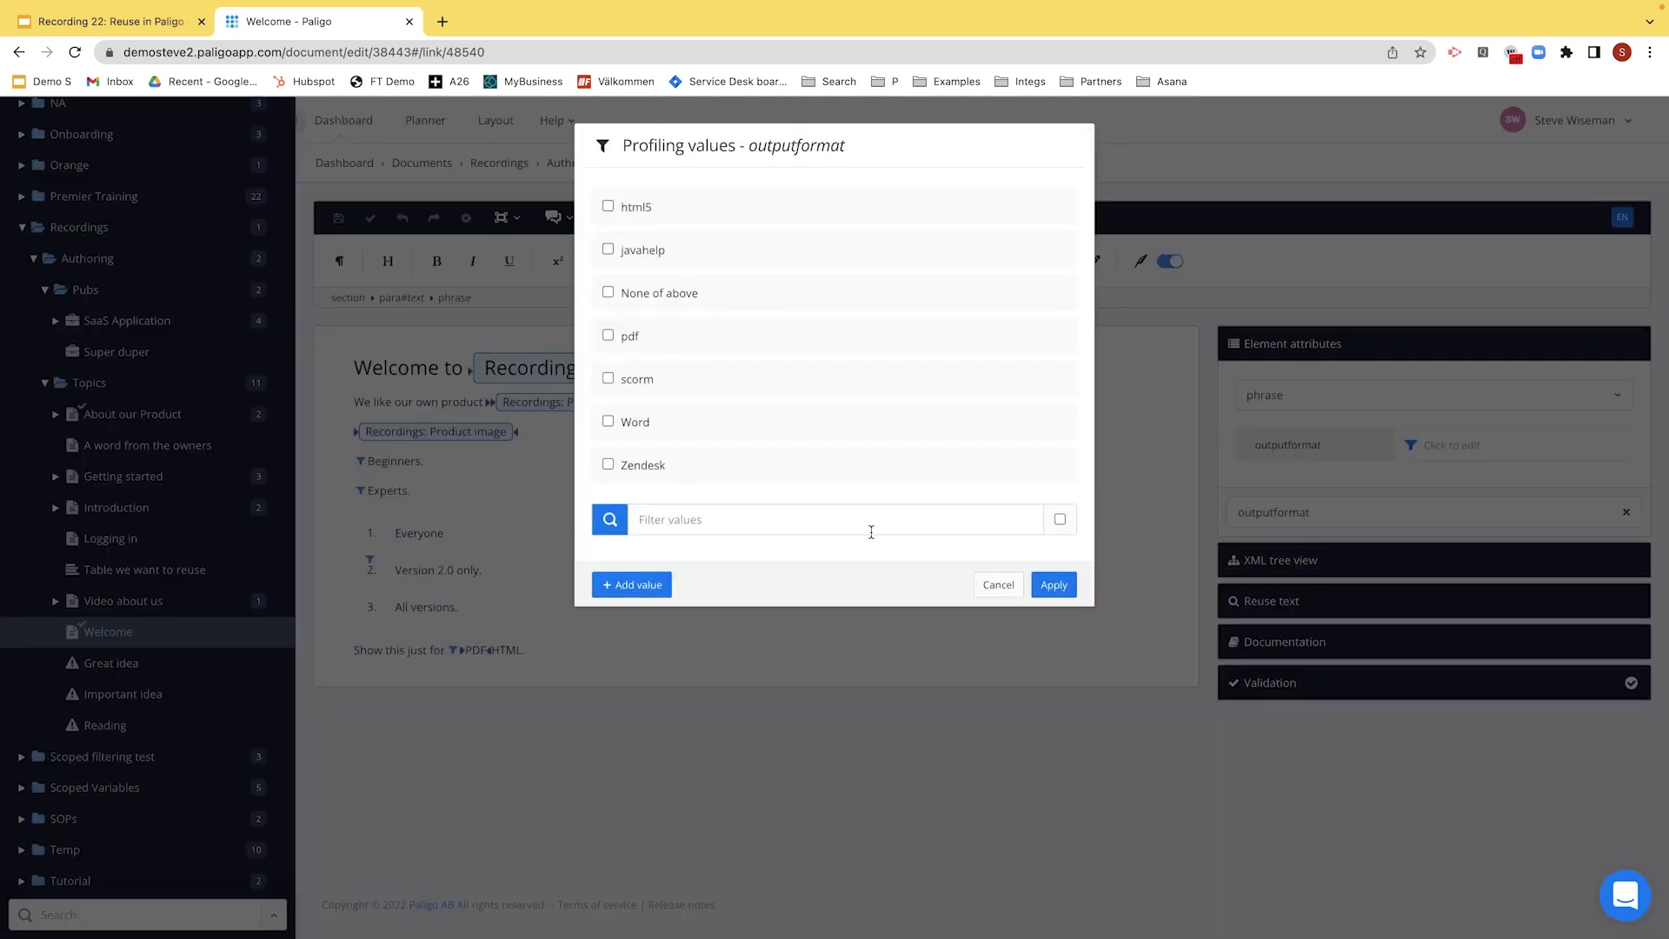
pyautogui.click(608, 336)
pyautogui.click(1053, 584)
# - Wrap the word "HTML" at the end of the "Show this just for" paragraph in its own phrase element
pyautogui.click(496, 651)
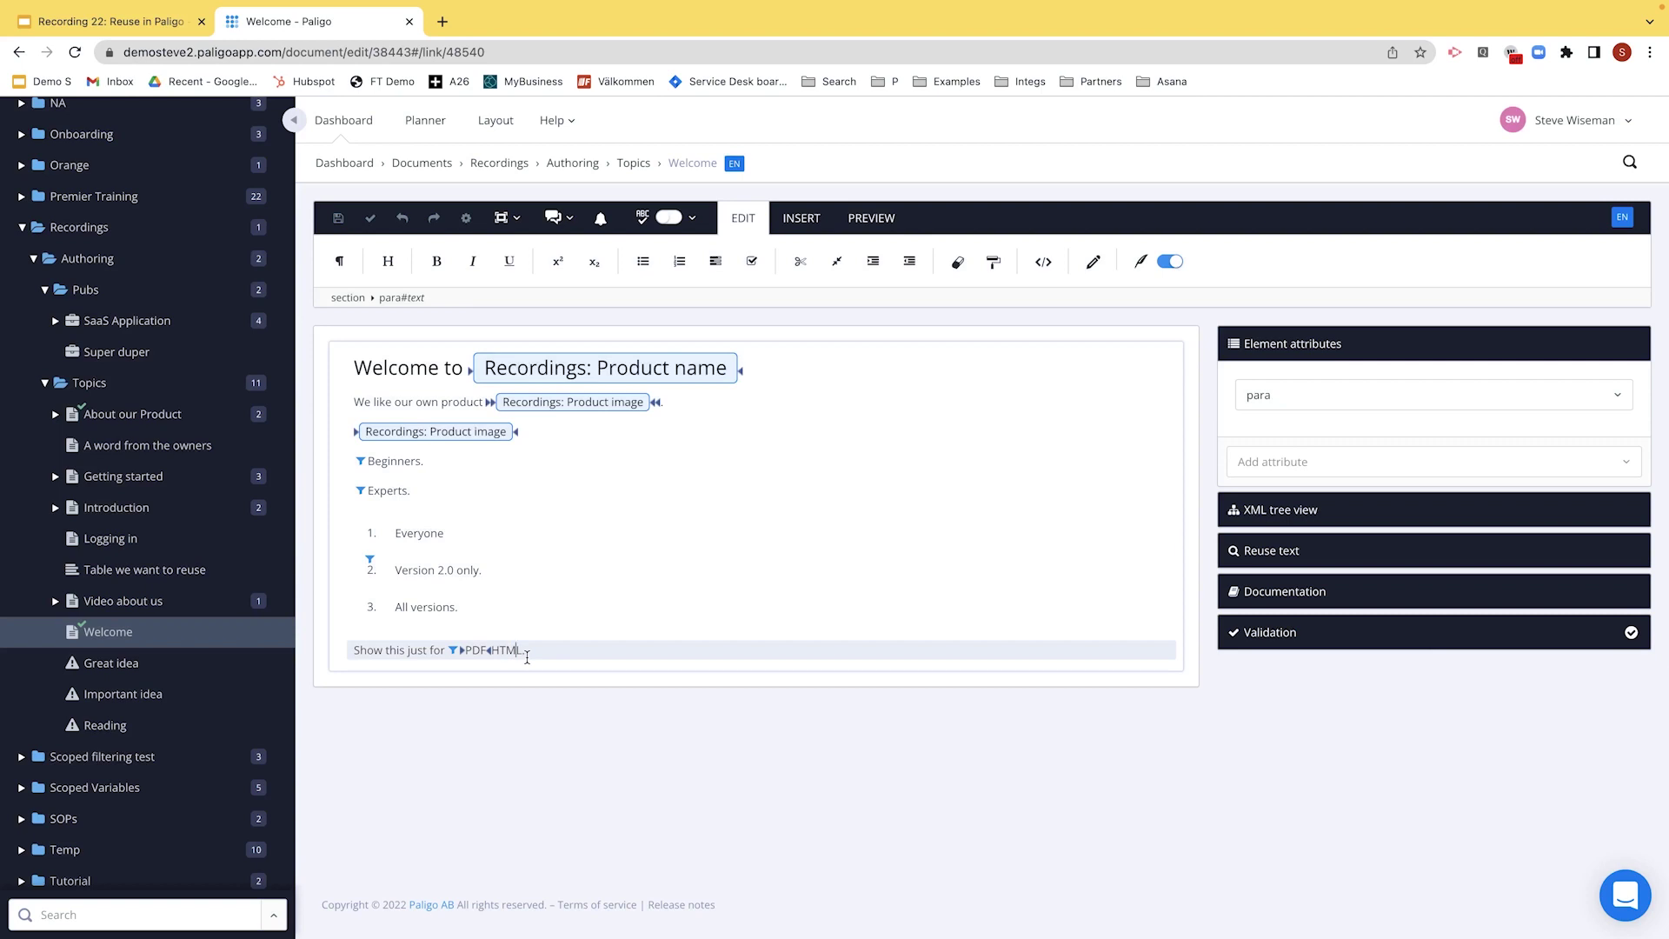
pyautogui.press('Left')
pyautogui.press('Left')
pyautogui.press('Left')
pyautogui.hotkey('shift', 'Right')
pyautogui.hotkey('shift', 'Right')
pyautogui.hotkey('shift', 'Right')
pyautogui.hotkey('shift', 'Right')
pyautogui.hotkey('alt', 'Return')
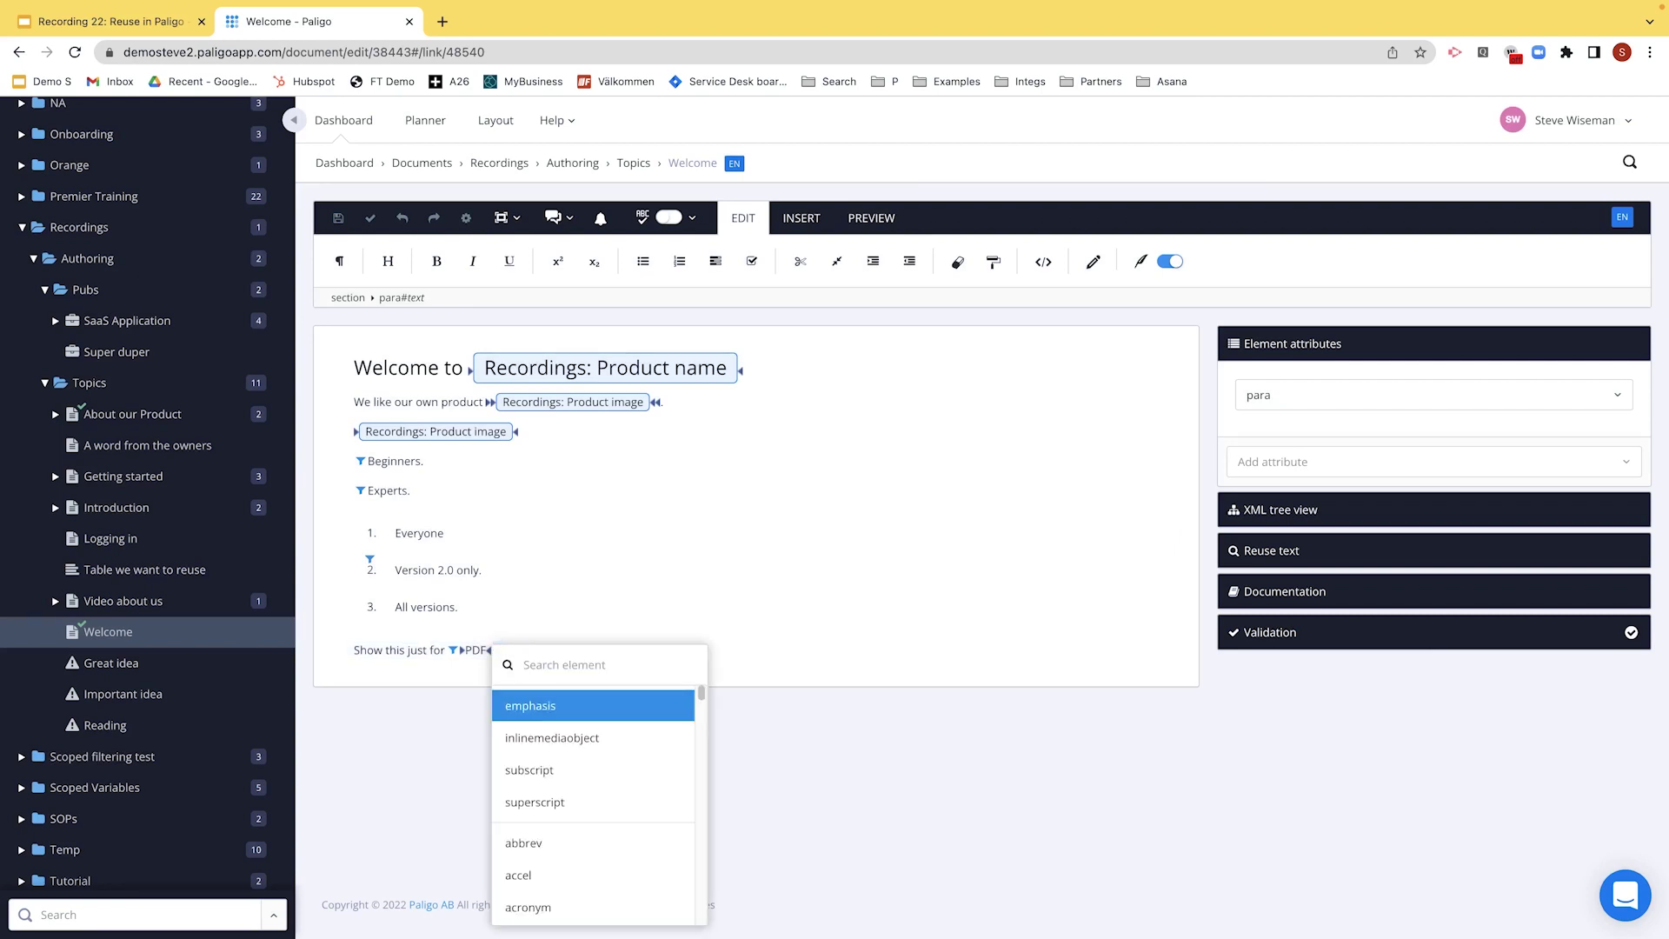
pyautogui.write('ph')
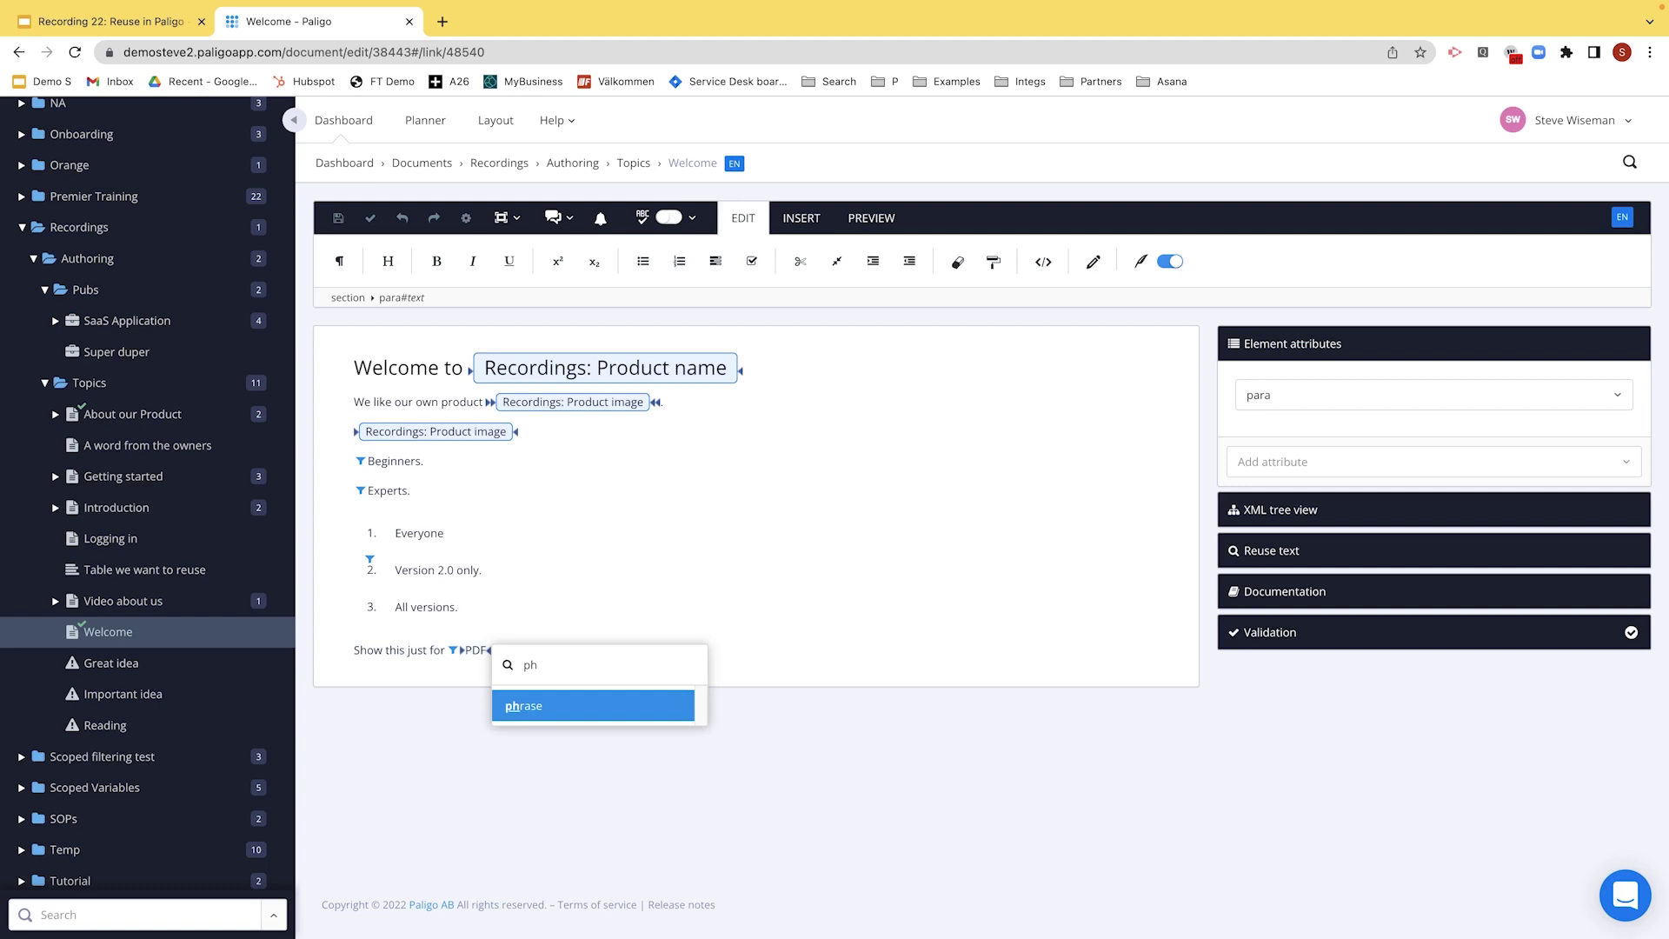
pyautogui.click(522, 708)
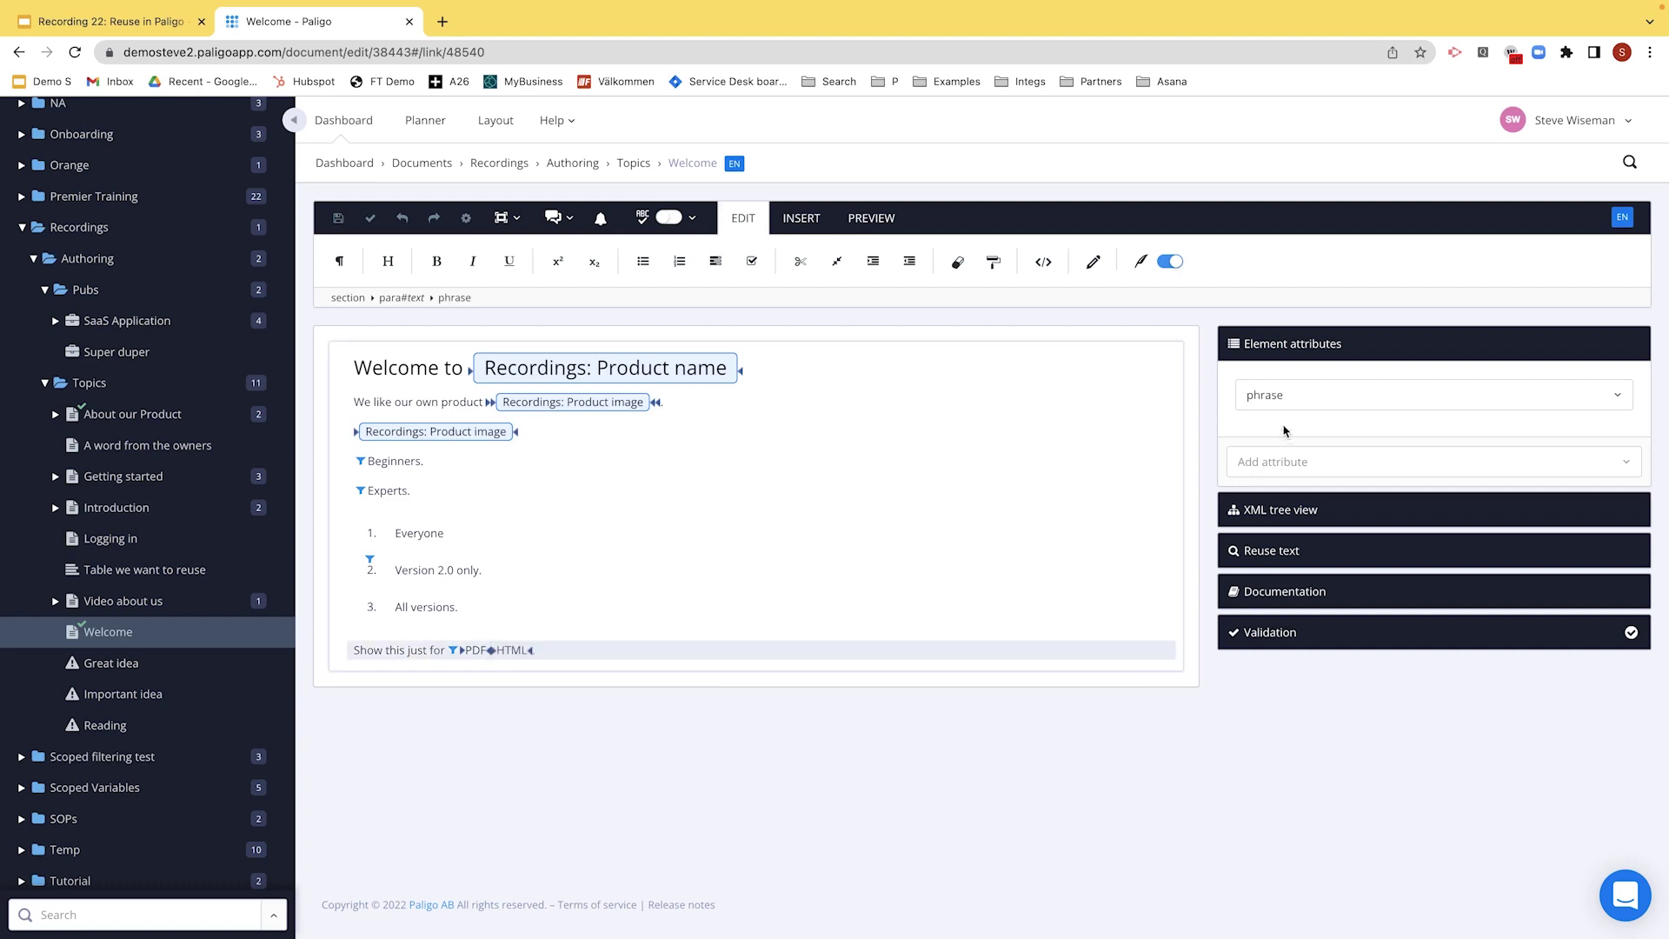
# - Add the outputformat attribute with value html5 to the phrase element around "HTML"
pyautogui.click(1278, 469)
pyautogui.write('ou')
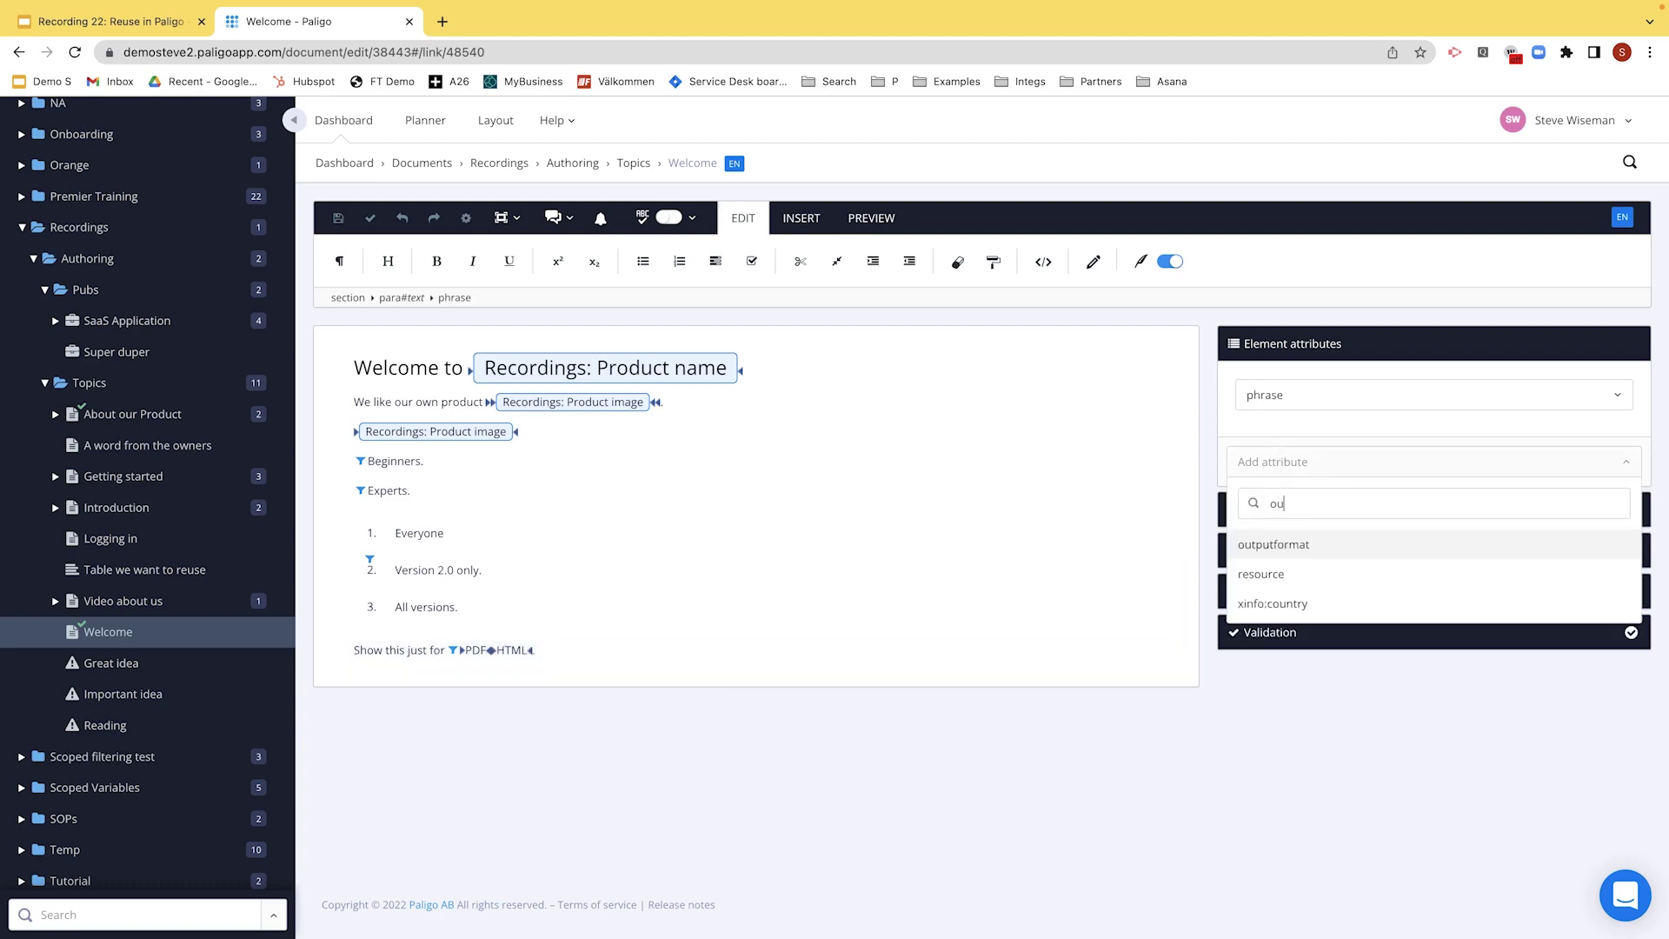
pyautogui.click(1296, 548)
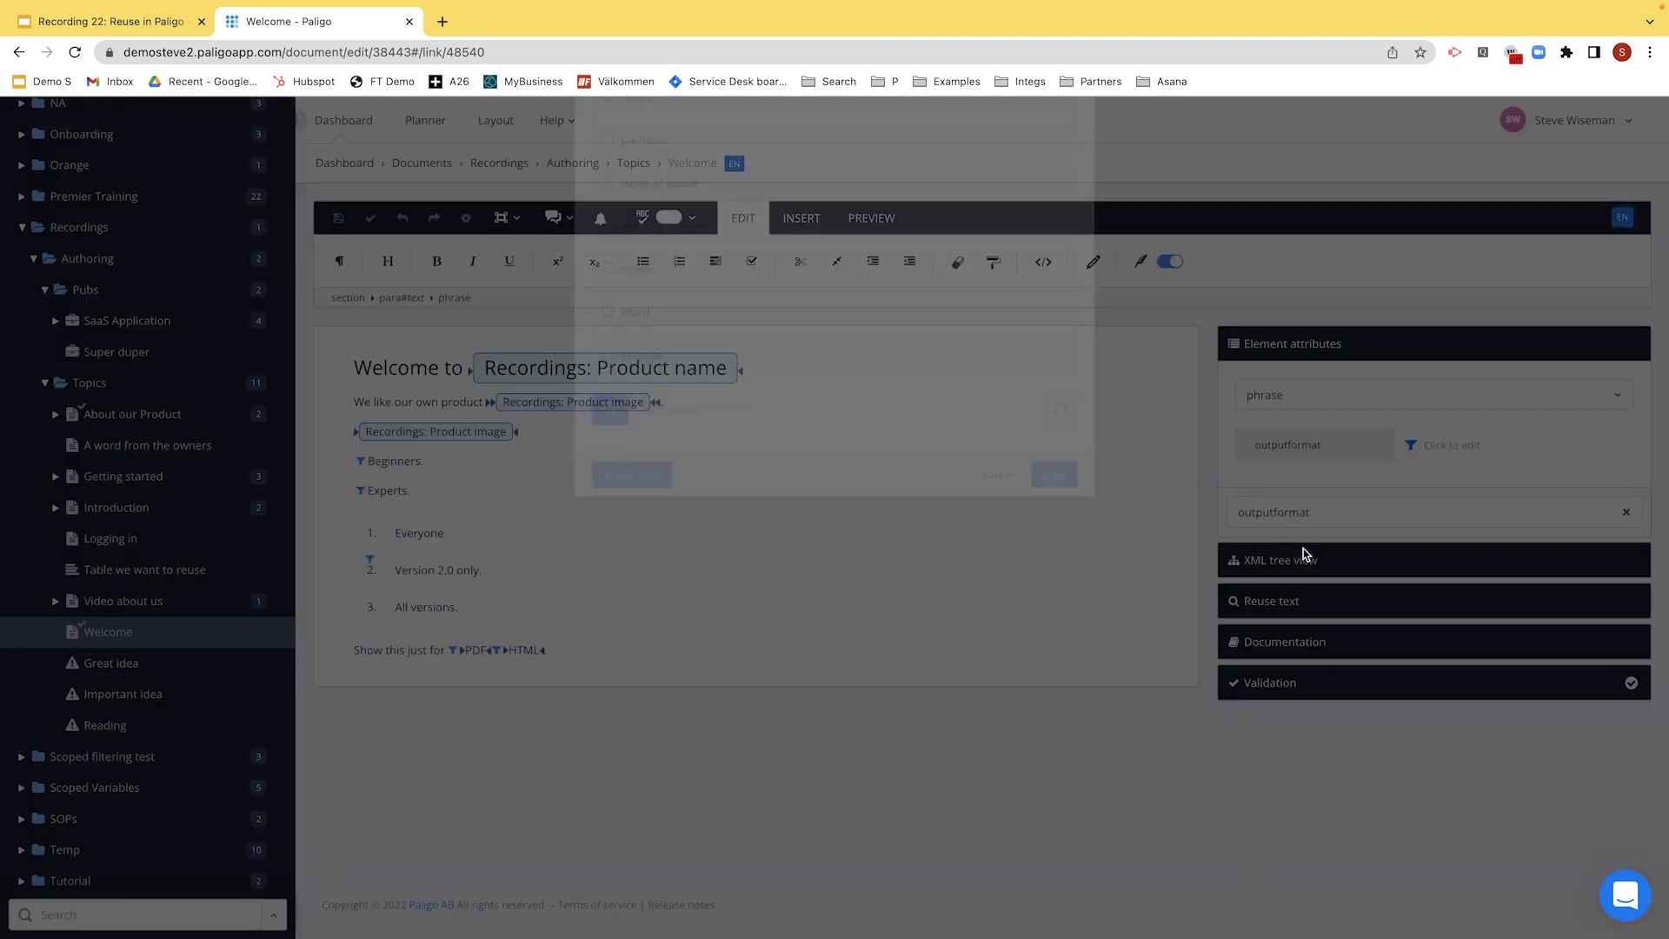
pyautogui.click(608, 206)
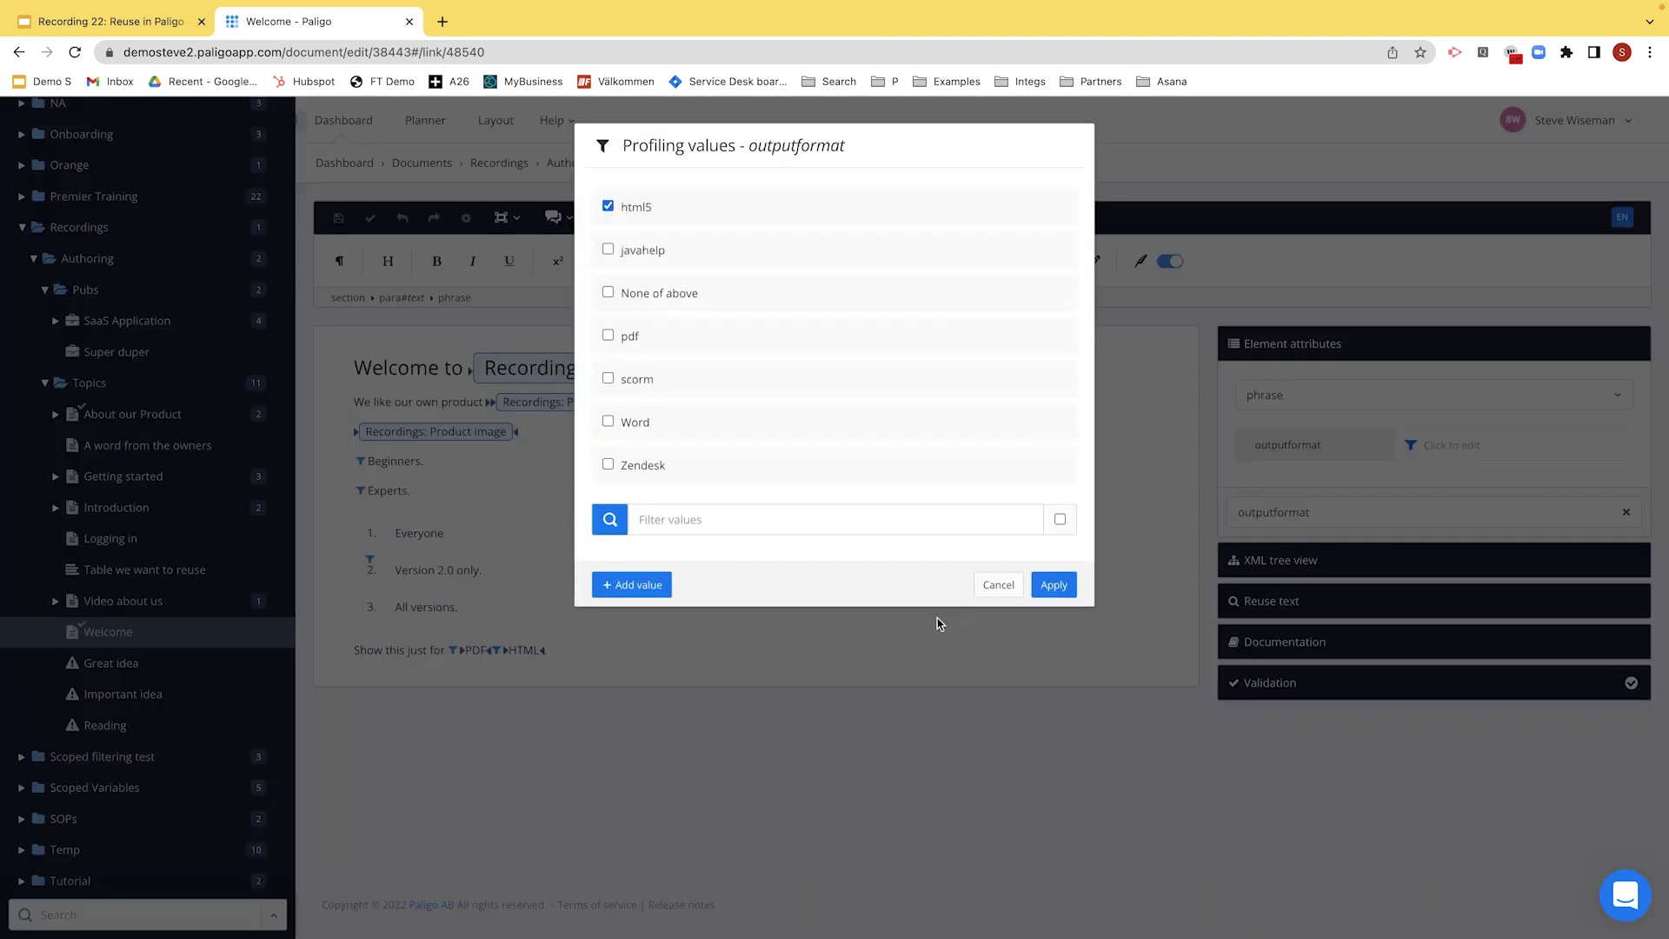
pyautogui.click(1062, 585)
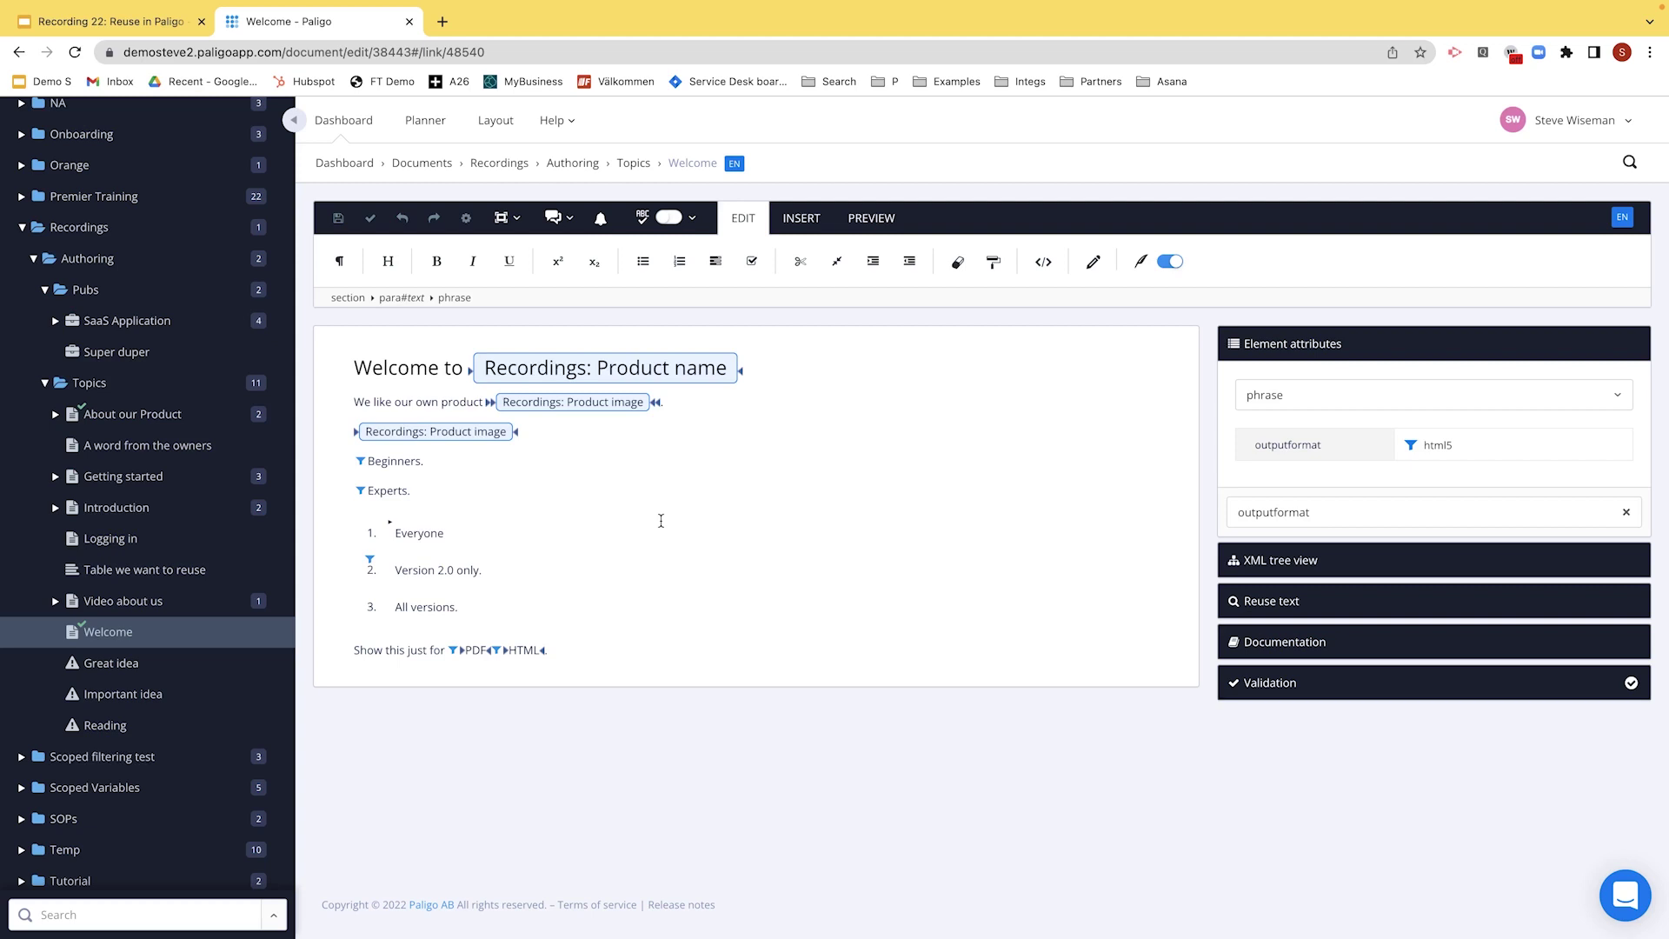
# - Open the preview profile settings for the Welcome topic and set the audience profiling filter to Beginner
pyautogui.click(873, 219)
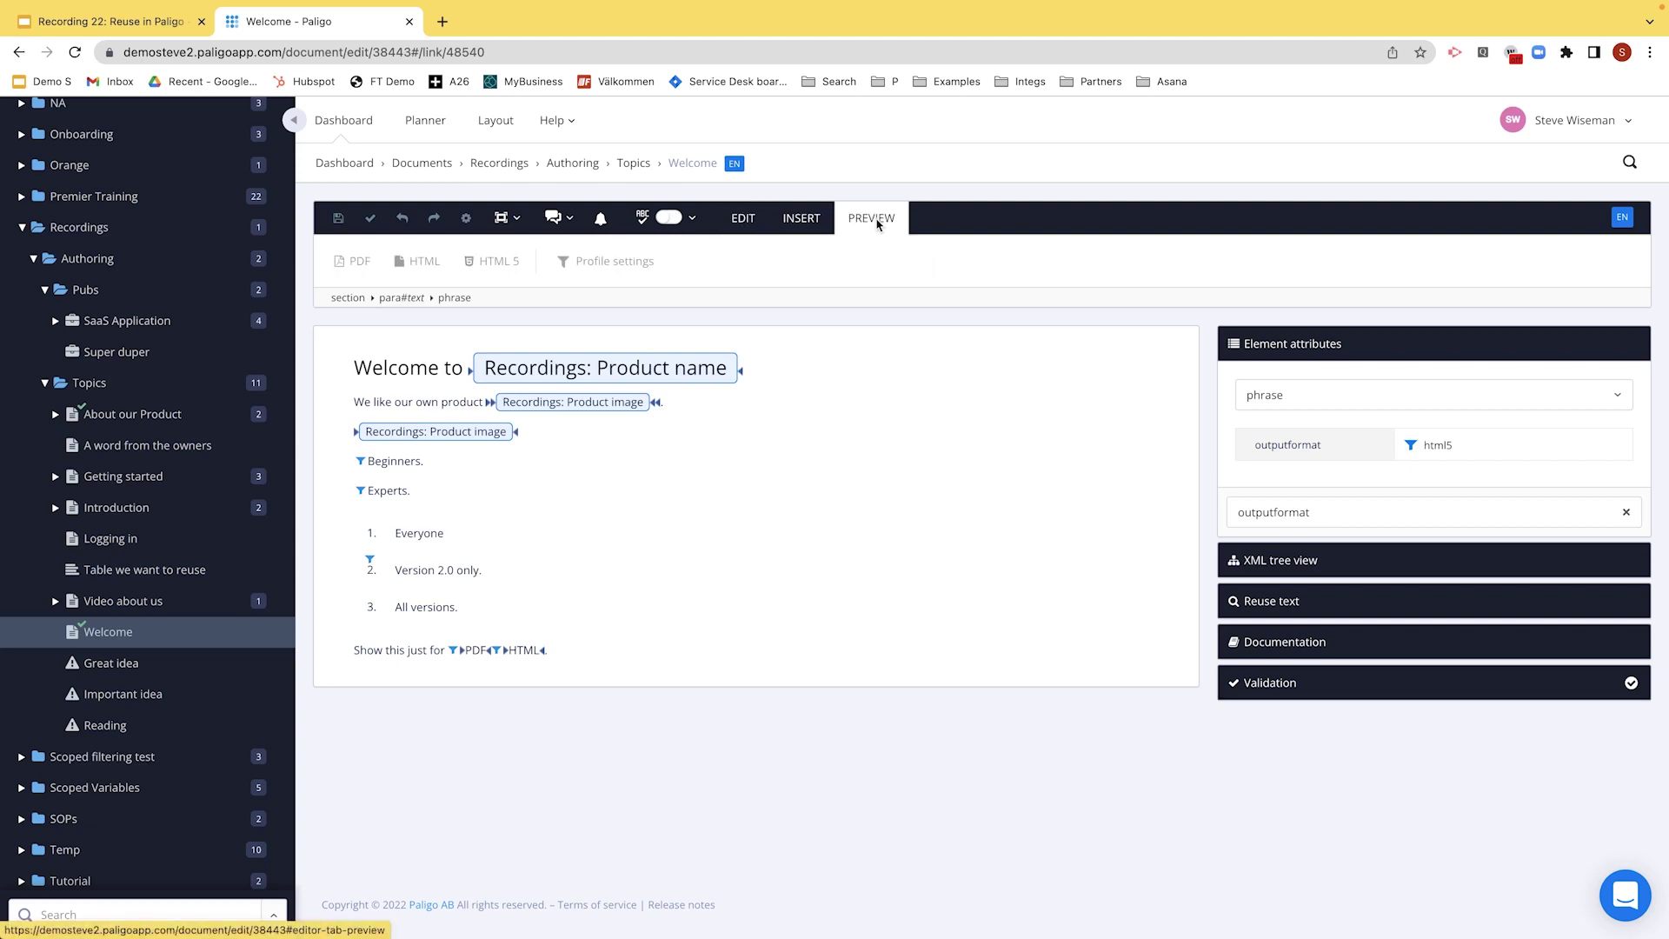
pyautogui.click(591, 262)
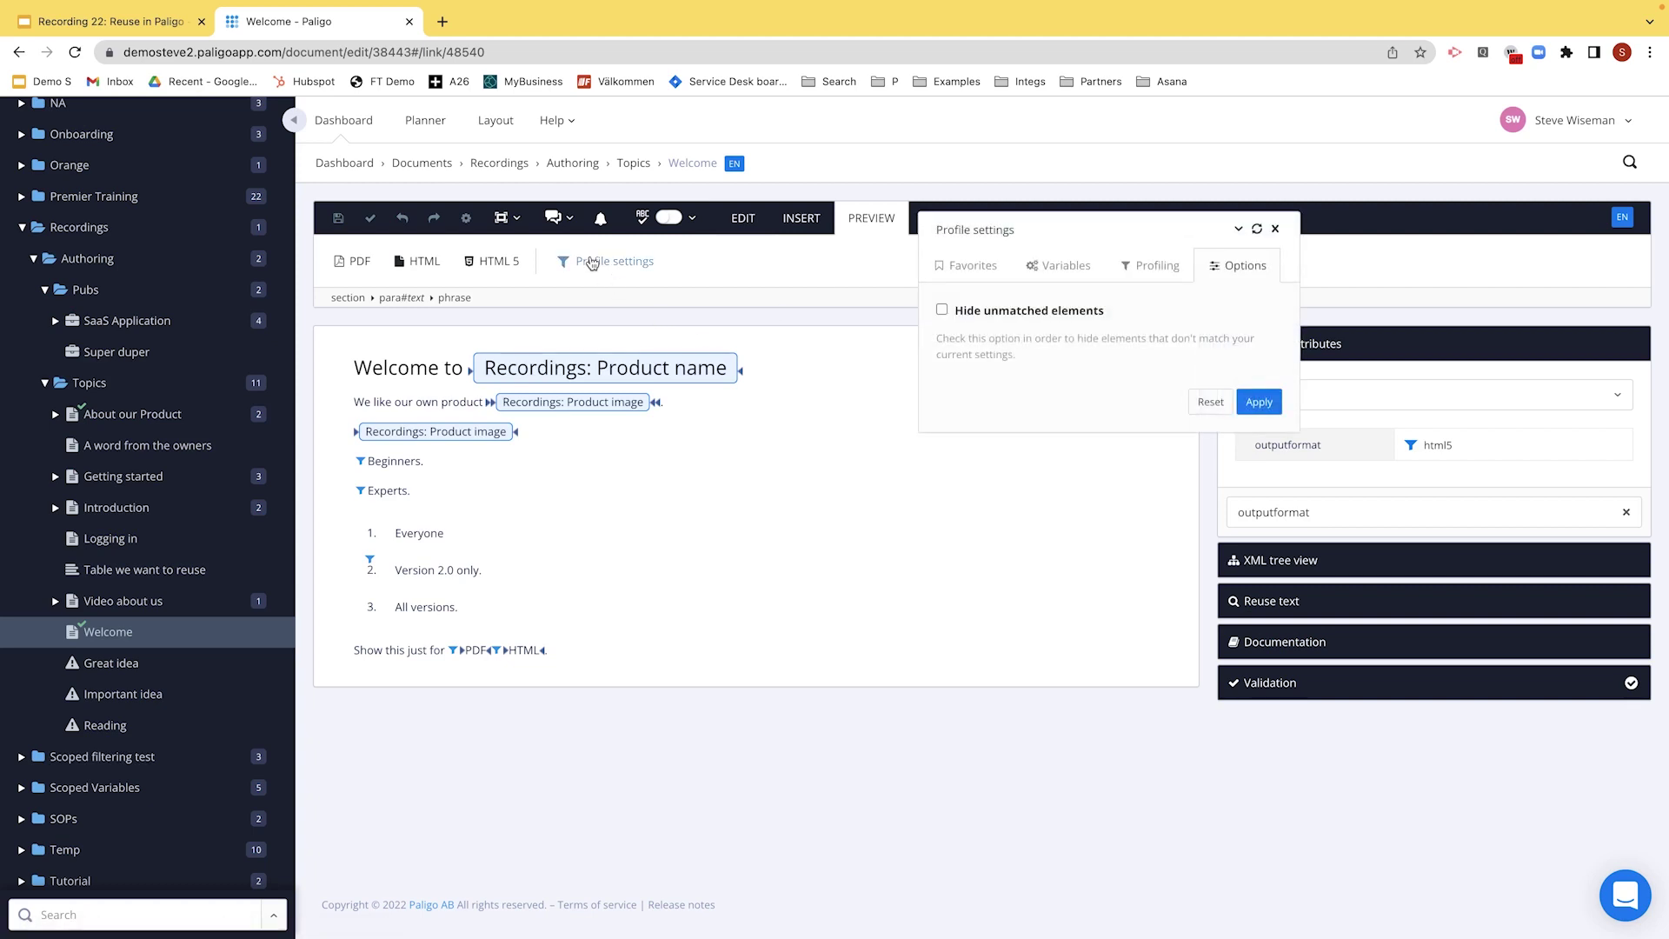
pyautogui.click(1159, 268)
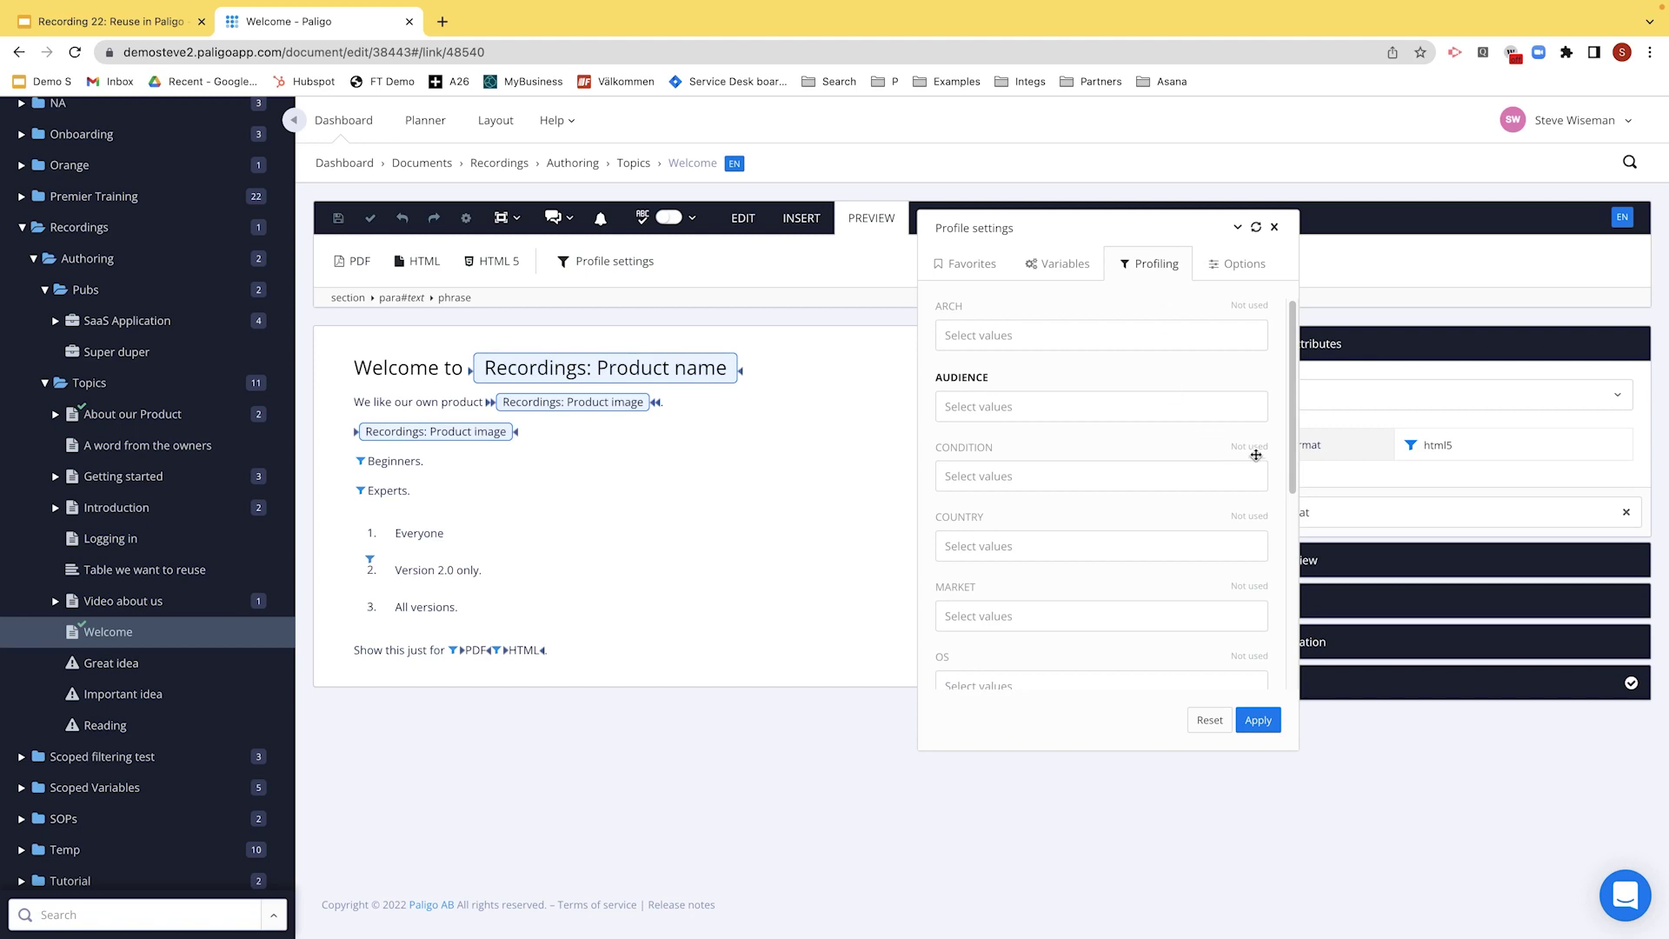
pyautogui.moveTo(1294, 399); pyautogui.dragTo(1286, 356)
pyautogui.click(1256, 229)
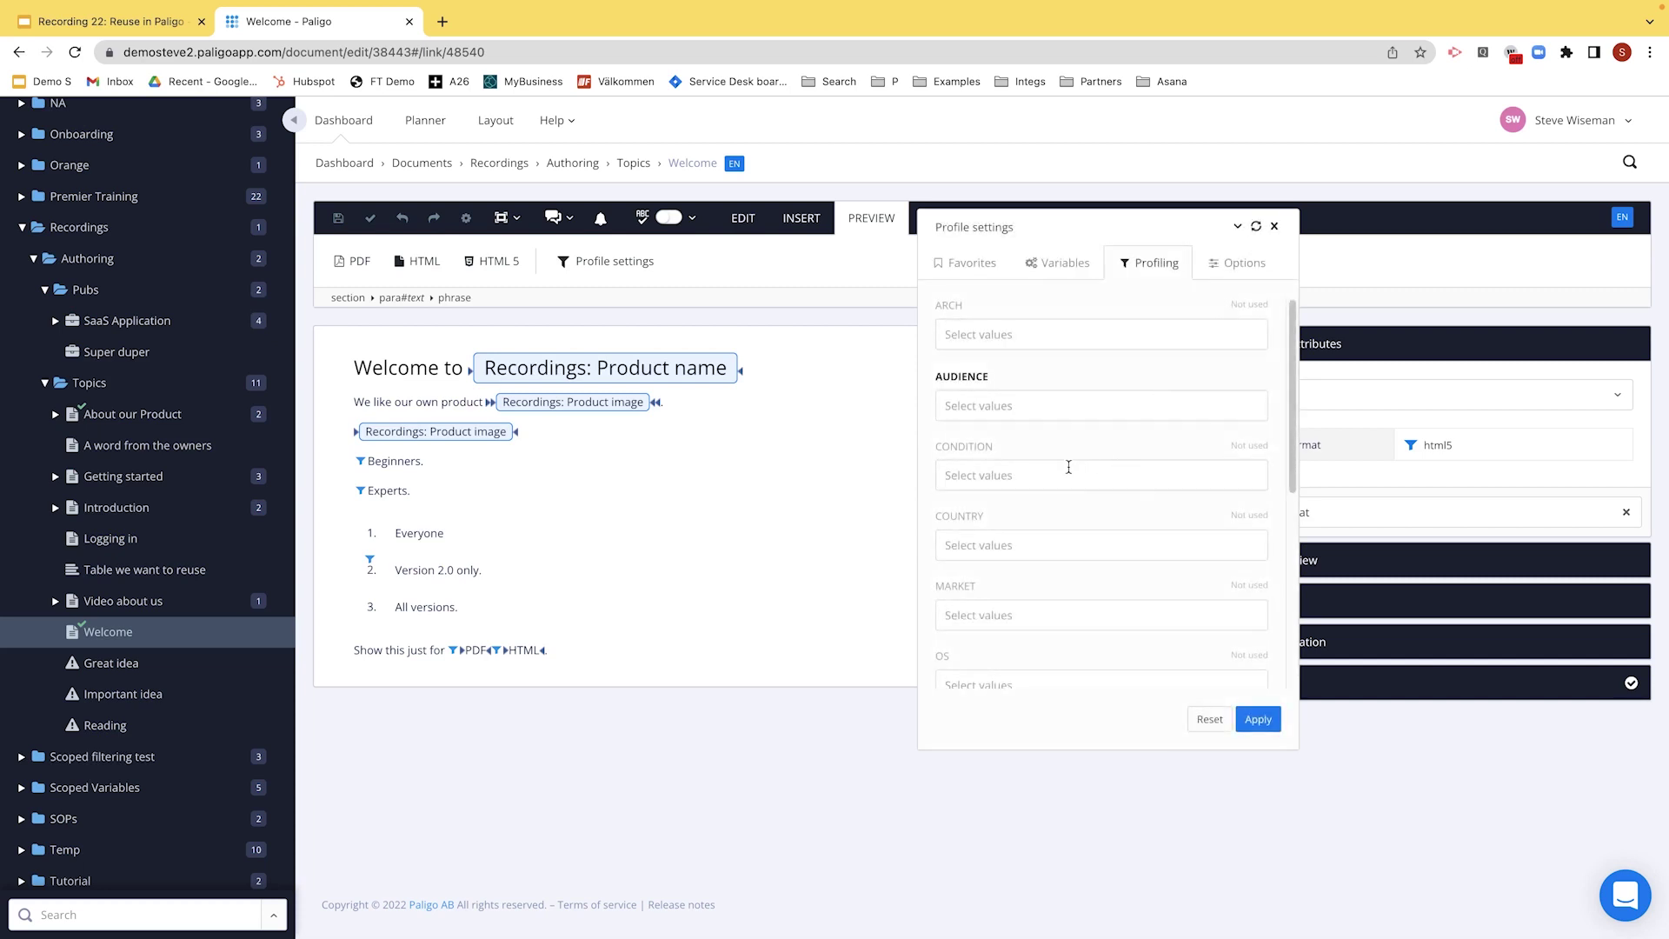
pyautogui.click(988, 410)
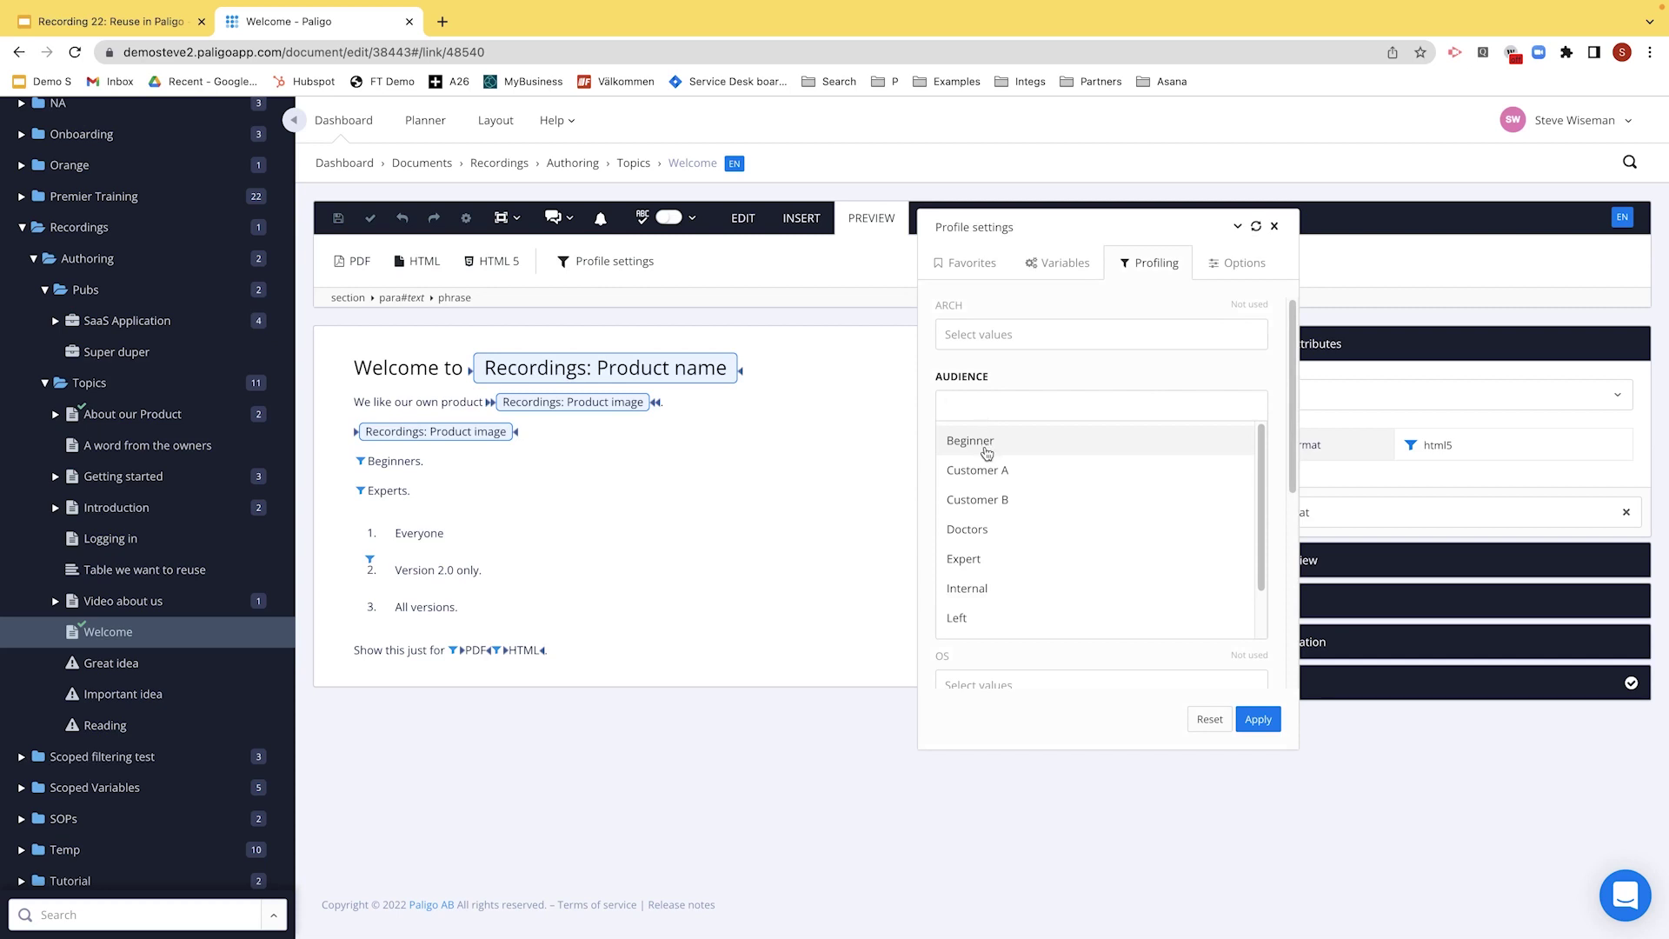
pyautogui.click(985, 443)
# - Set the outputformat filter to html5 and the version filter to 3.0, and apply the profiling to the topic
pyautogui.scroll(-3, 1075, 560)
pyautogui.scroll(-2, 1075, 560)
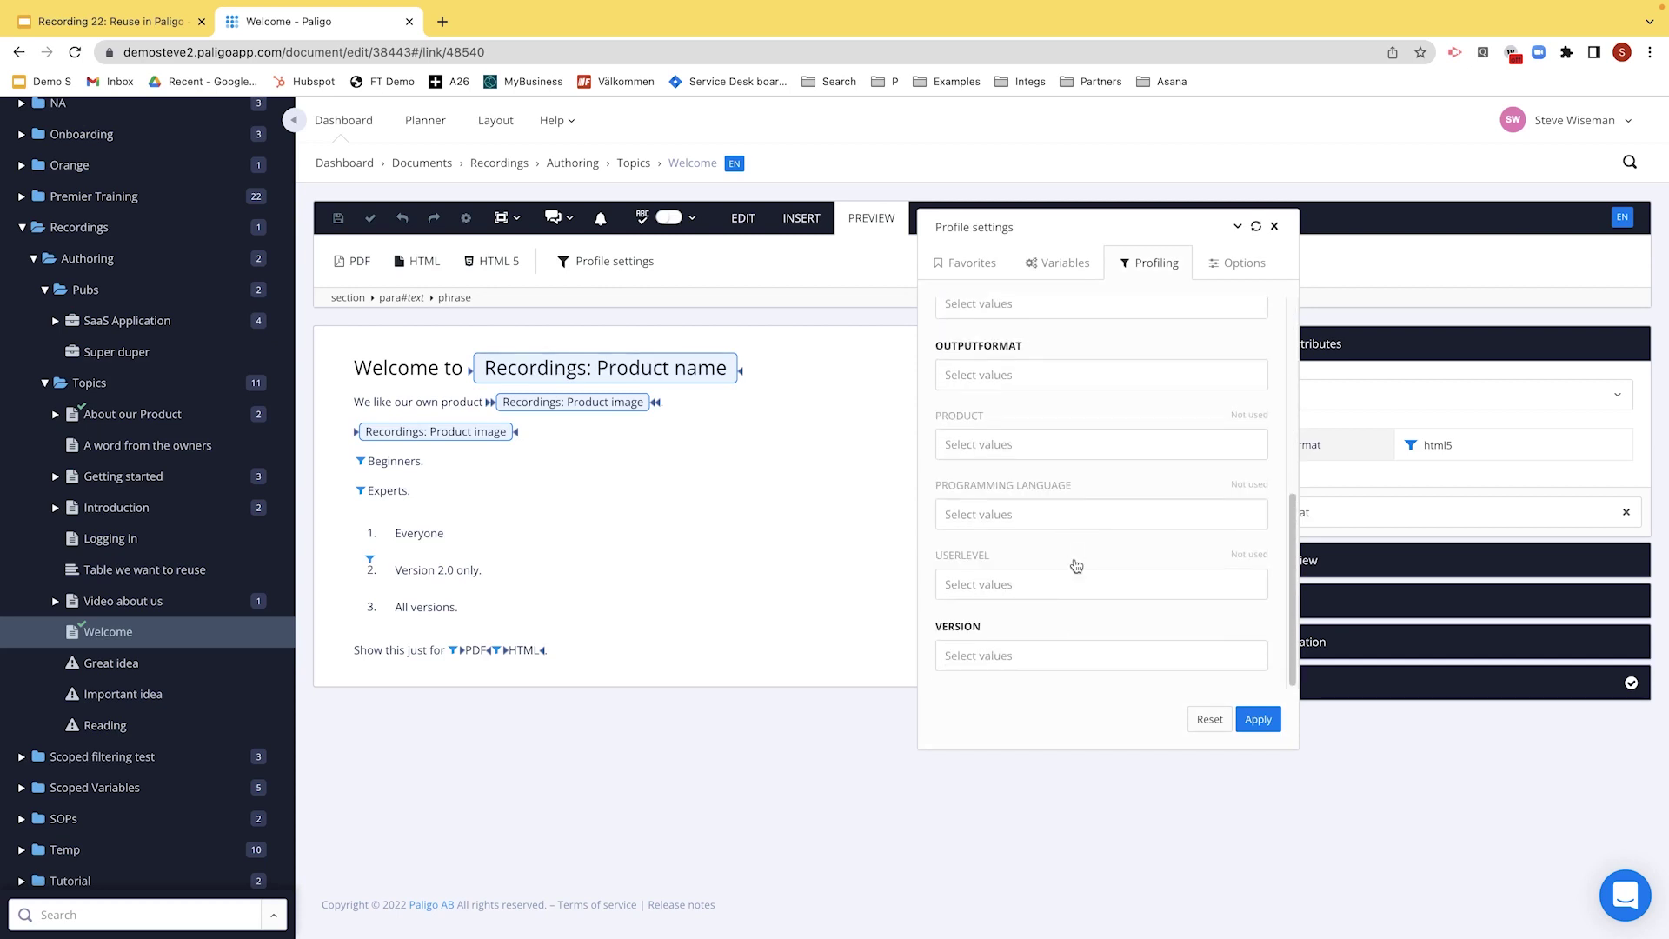
pyautogui.click(1031, 376)
pyautogui.click(991, 418)
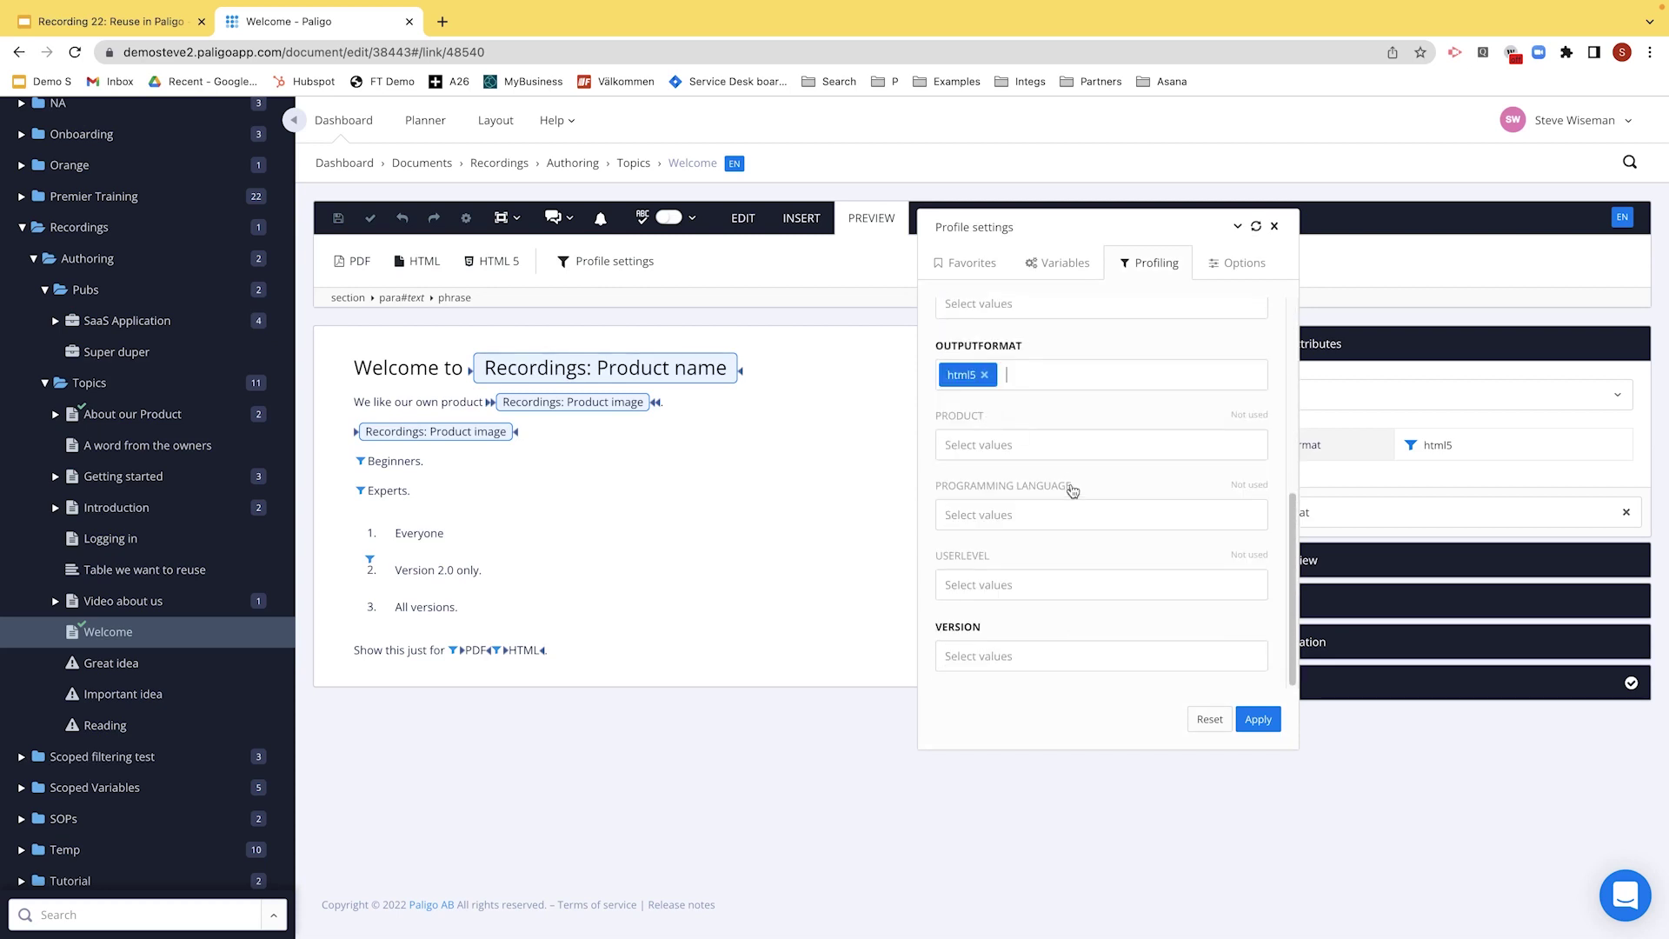
pyautogui.click(1042, 658)
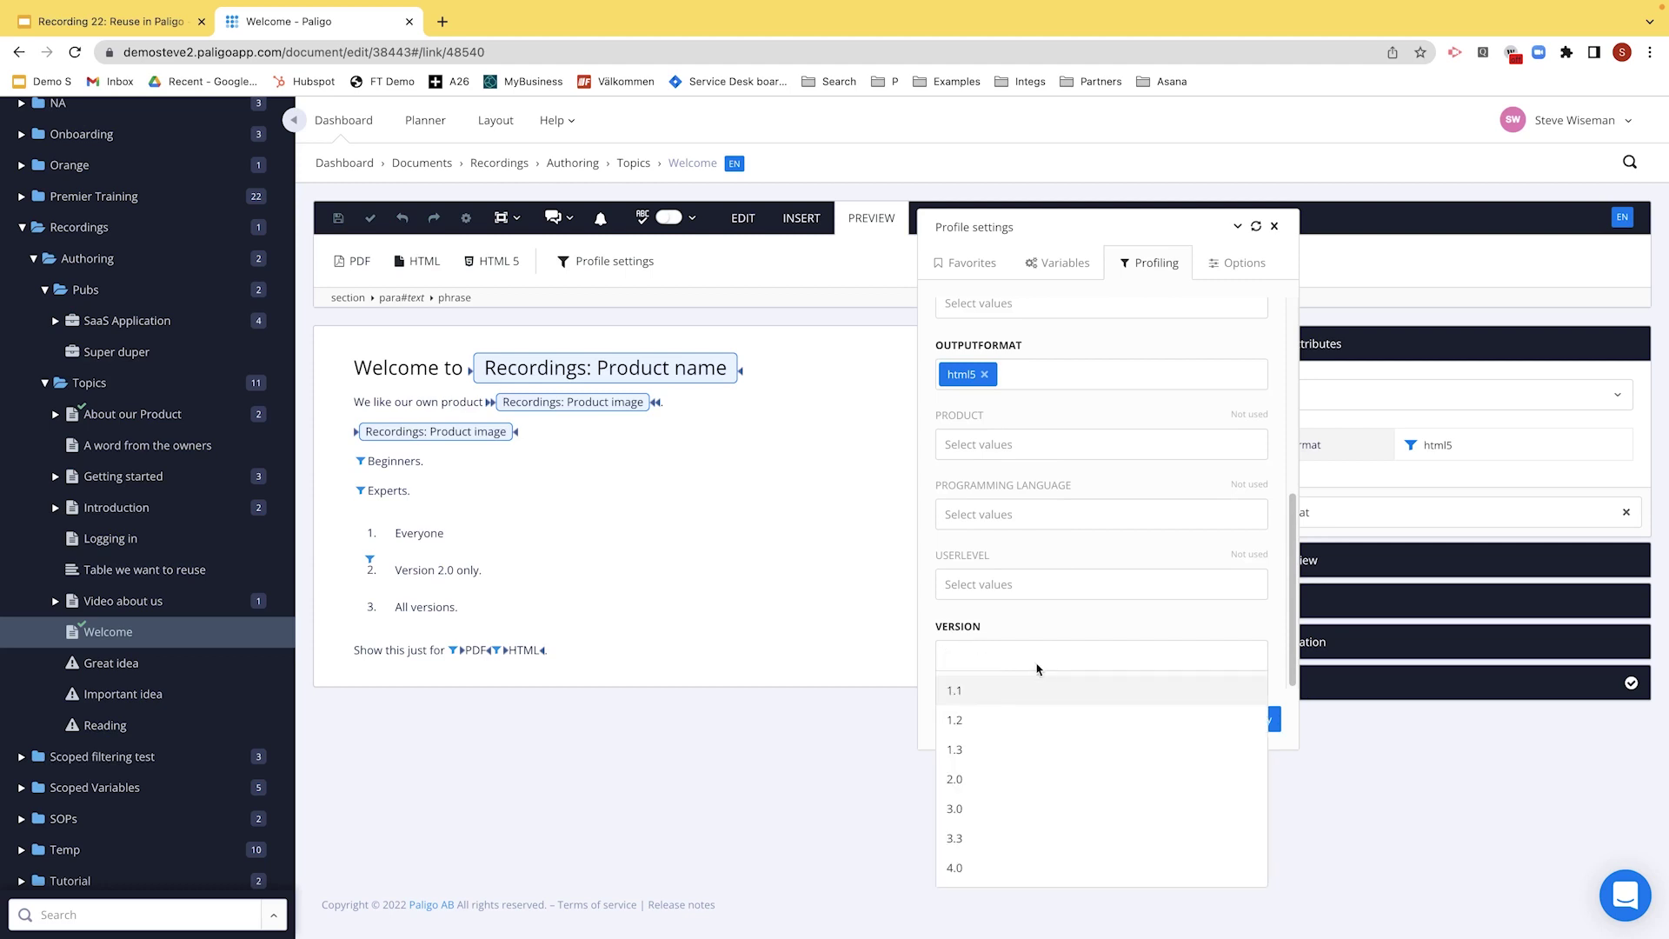
pyautogui.click(980, 820)
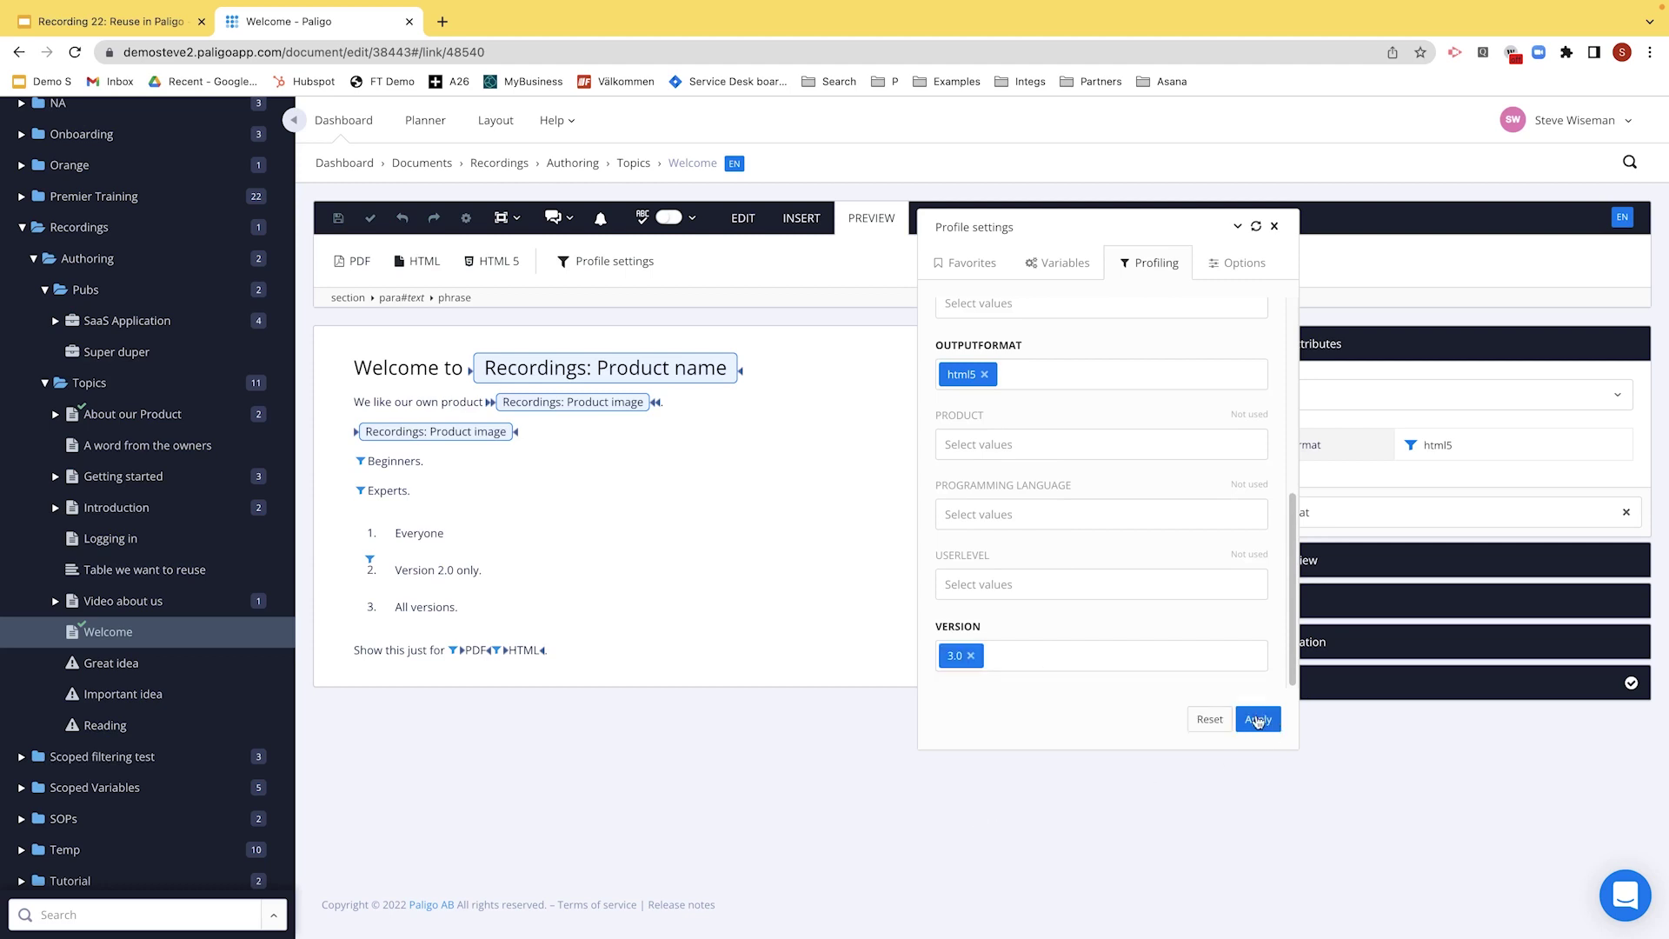
pyautogui.click(1257, 720)
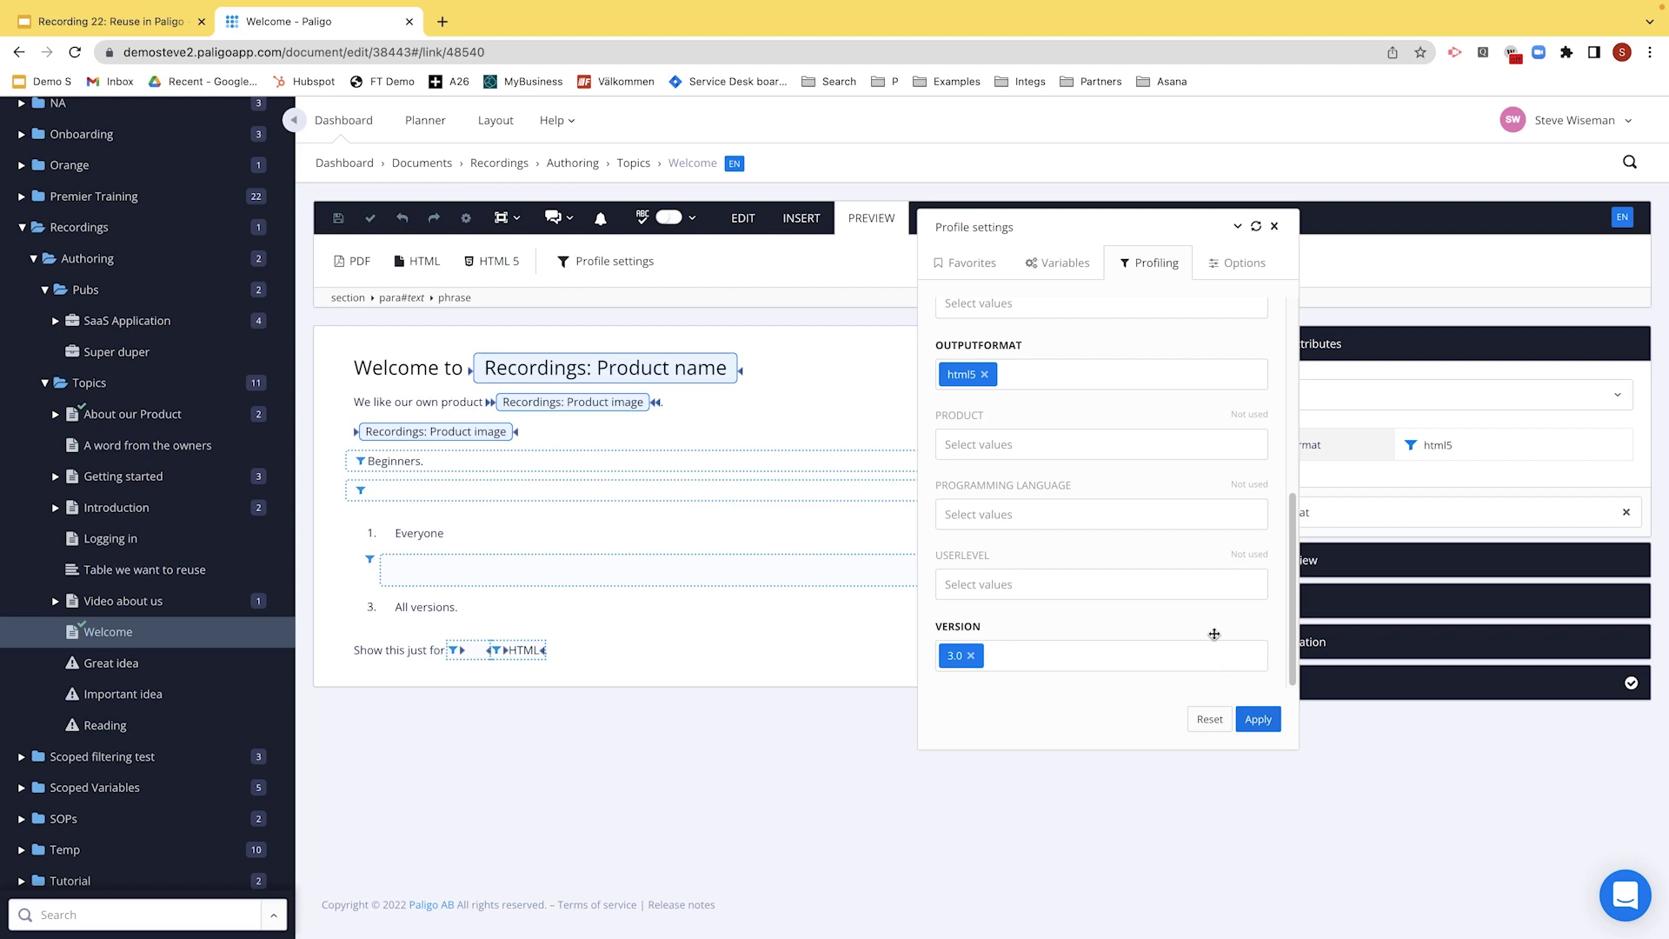
# - Enable hiding of unmatched elements in the profile settings and apply it to the topic
pyautogui.click(1231, 268)
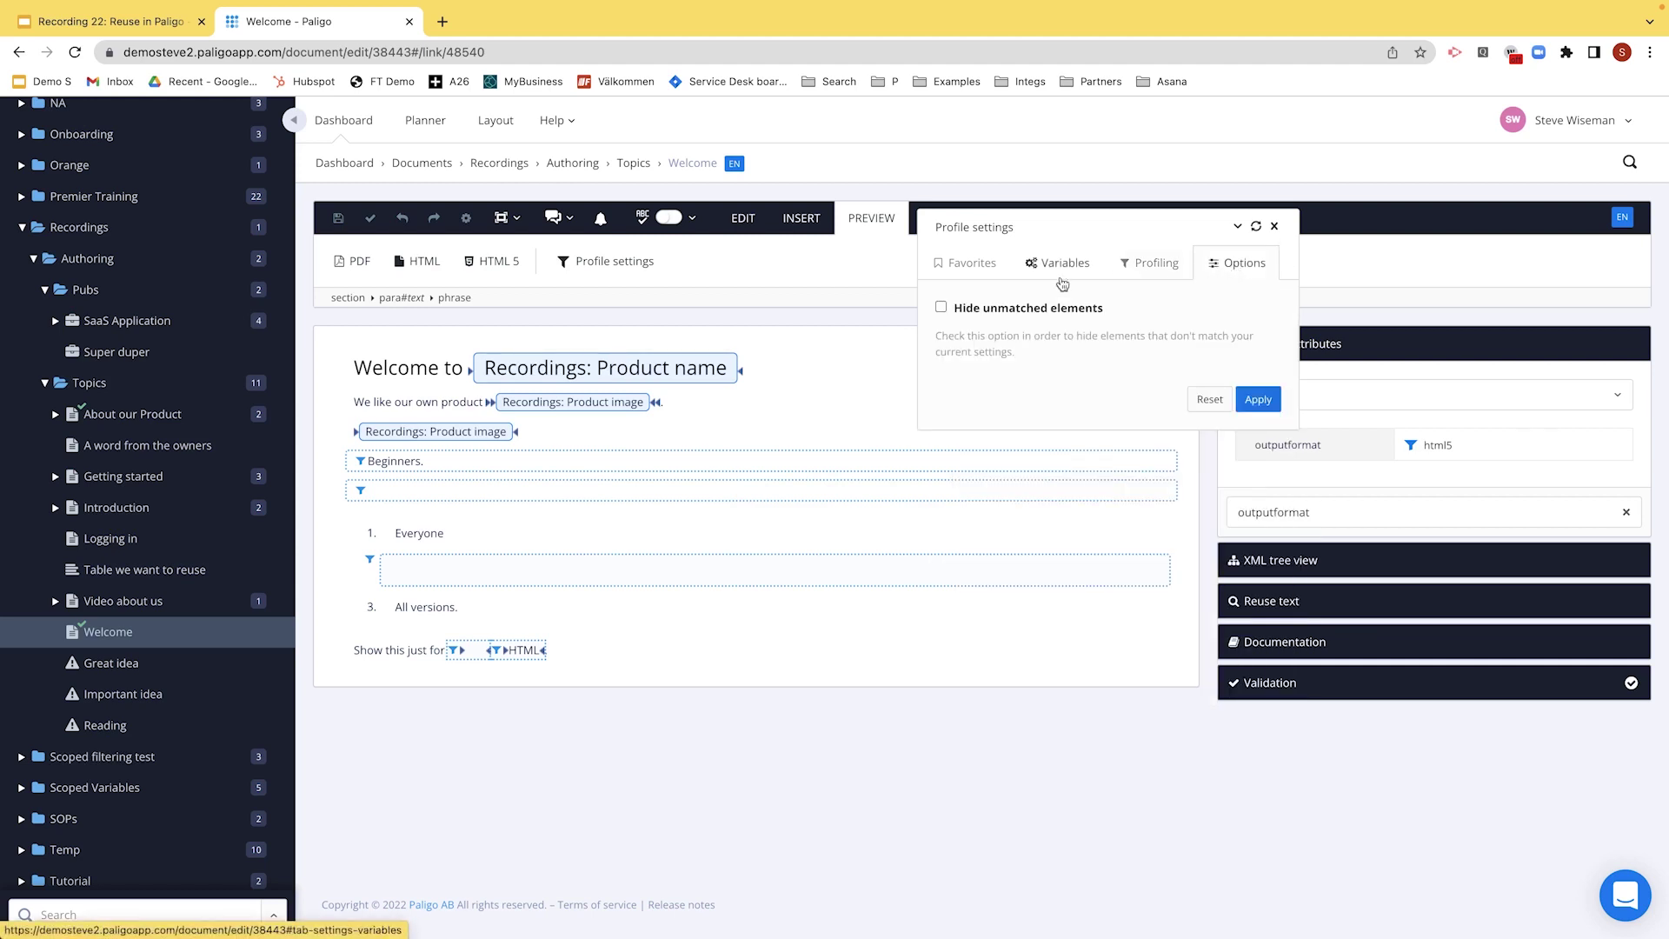
pyautogui.click(980, 315)
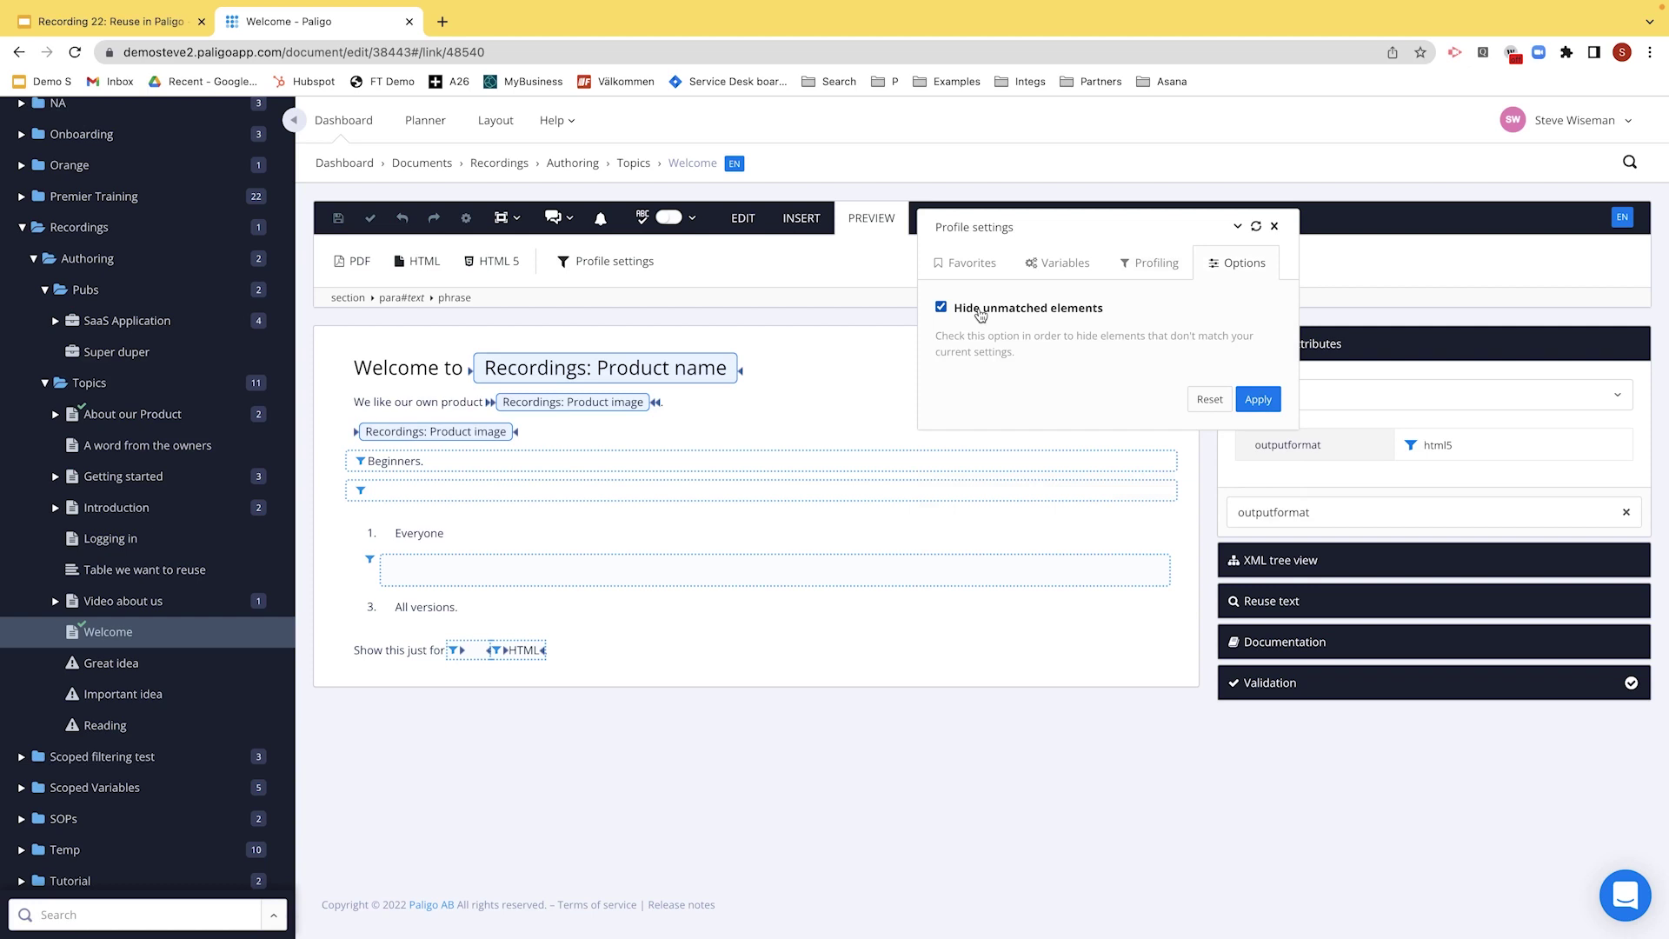
pyautogui.click(1258, 402)
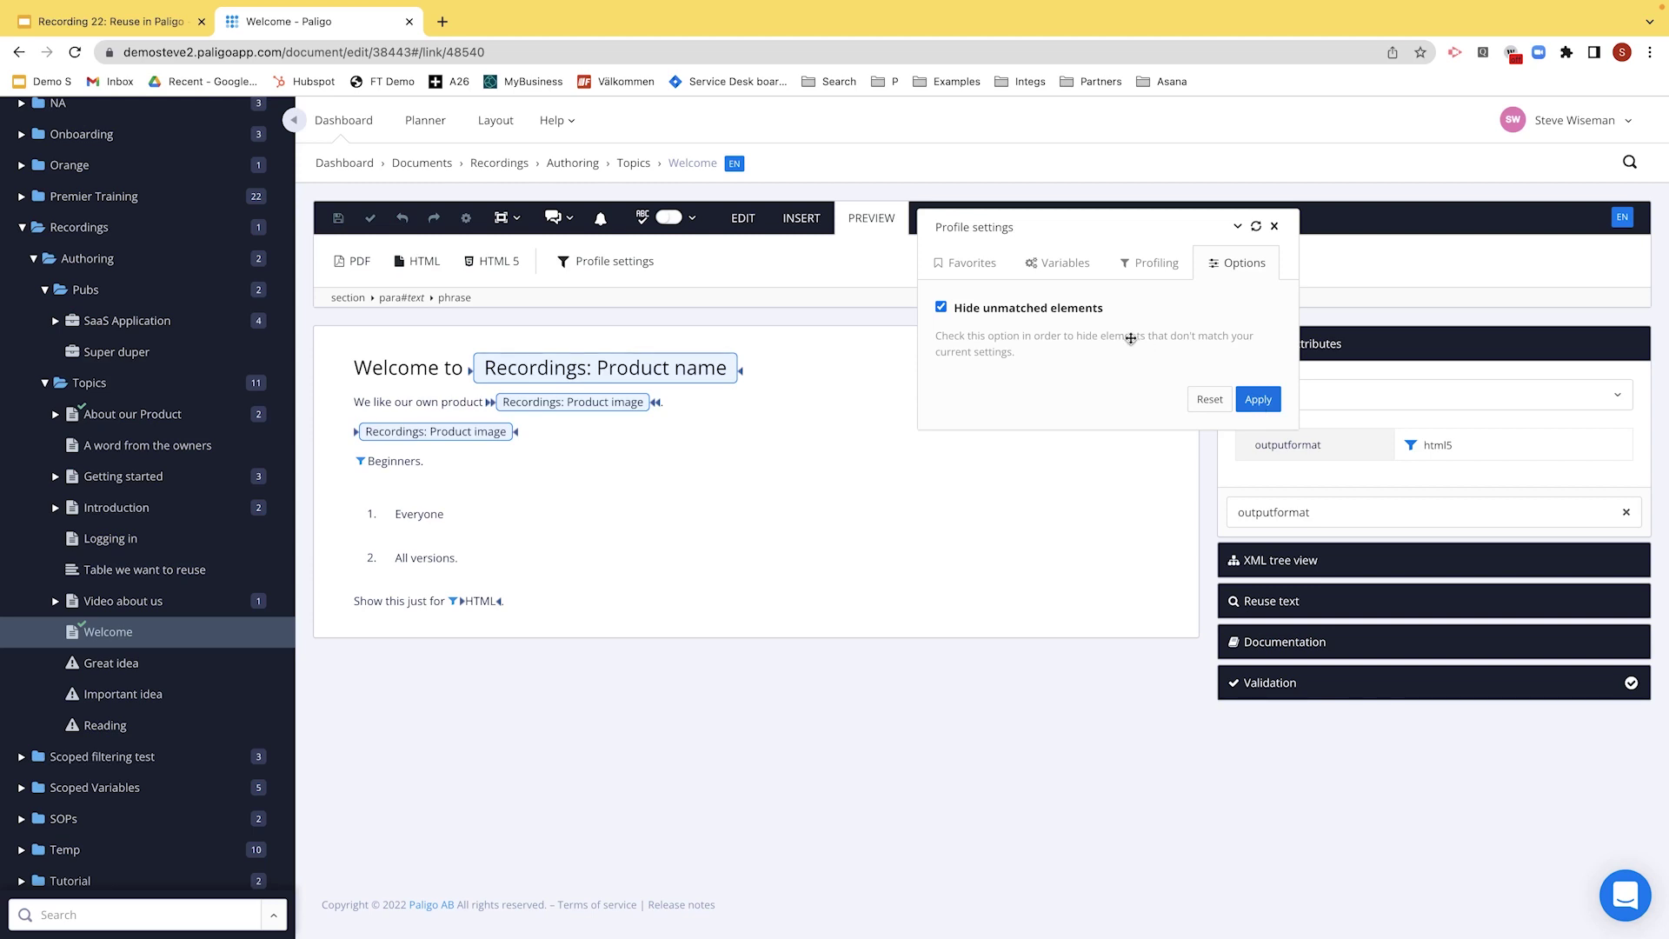
# - Save the current profile settings as a favorite named "V2 Beg", and load that favorite after resetting the filters
pyautogui.click(976, 275)
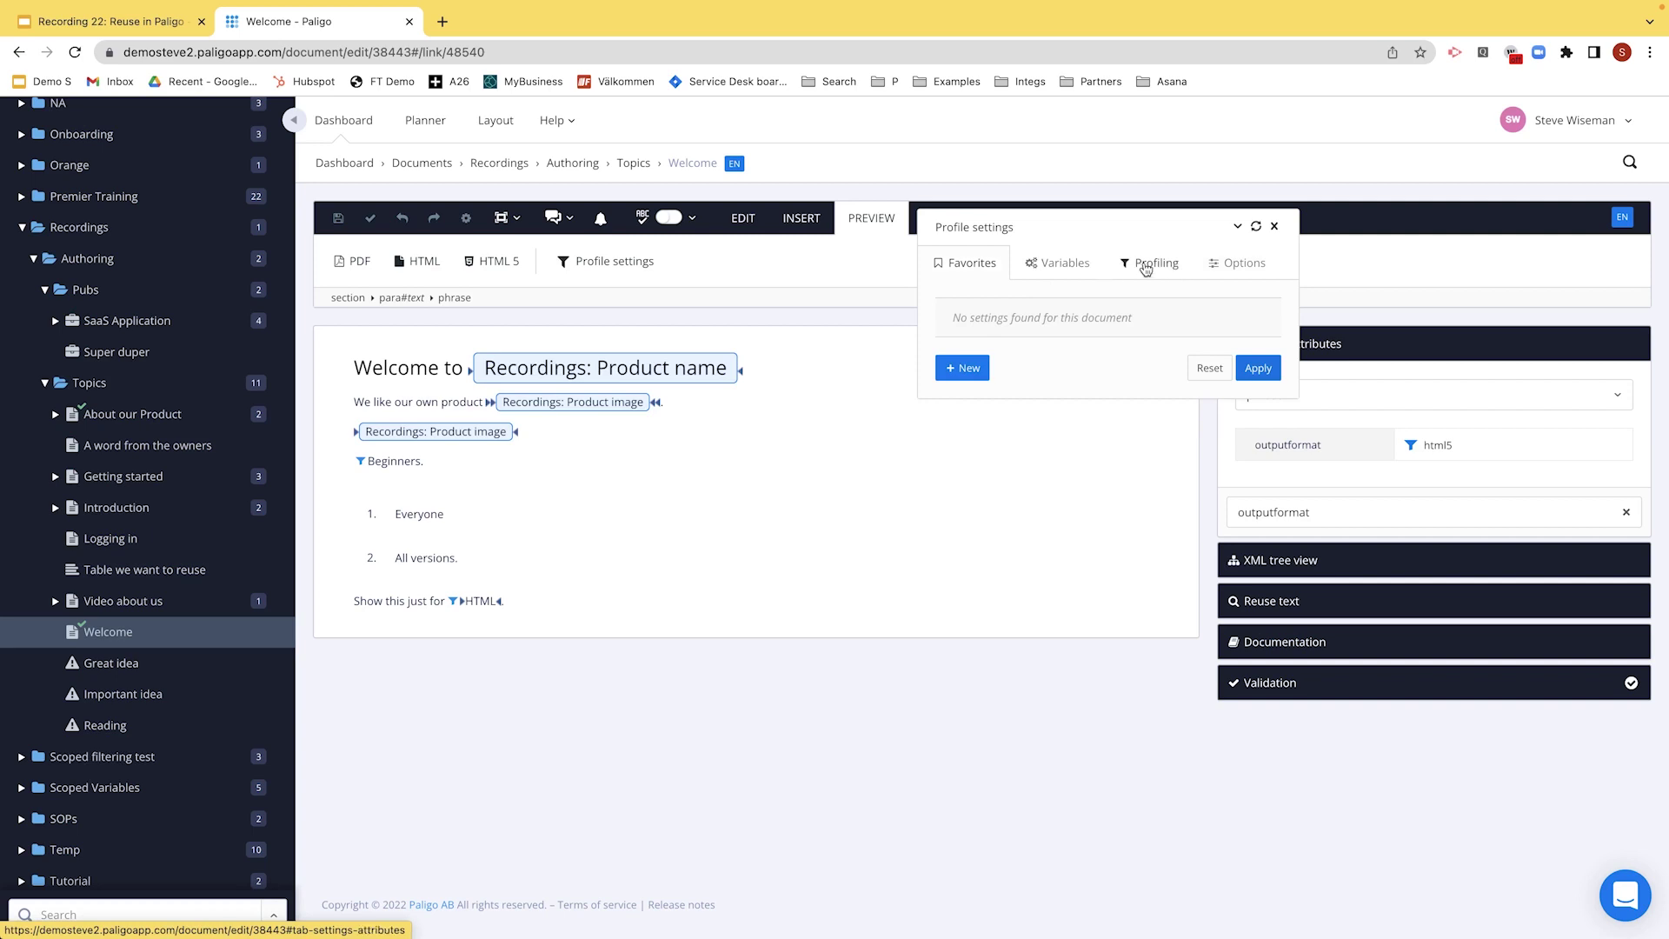
pyautogui.click(962, 373)
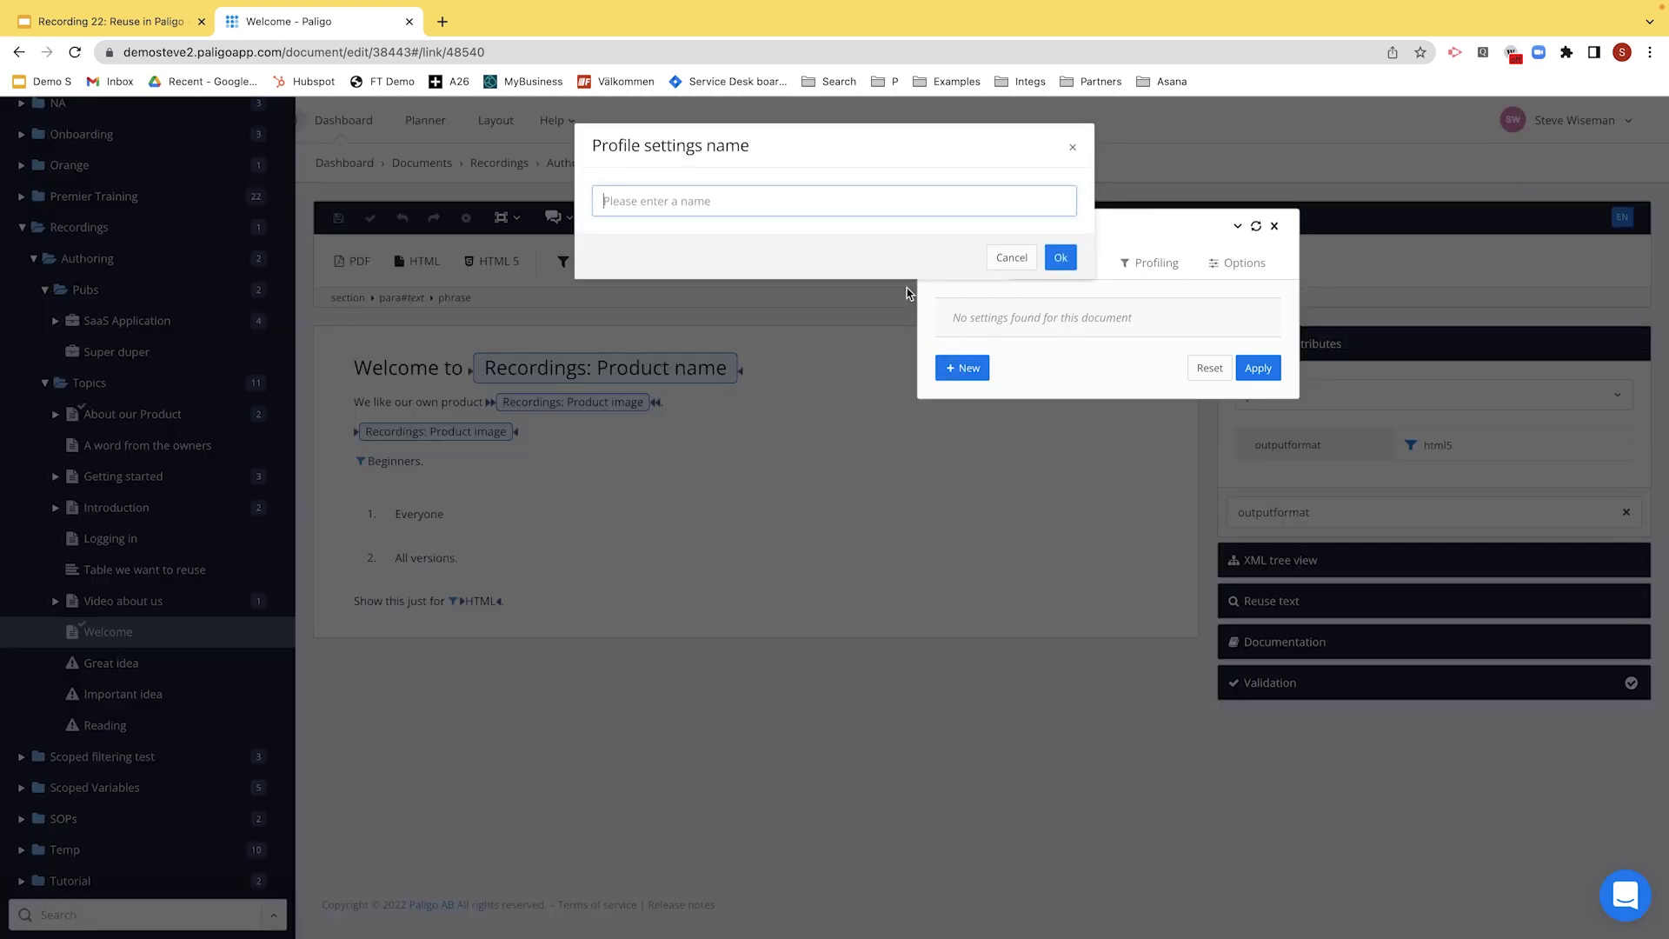
pyautogui.write('V2 Beg')
pyautogui.click(1061, 258)
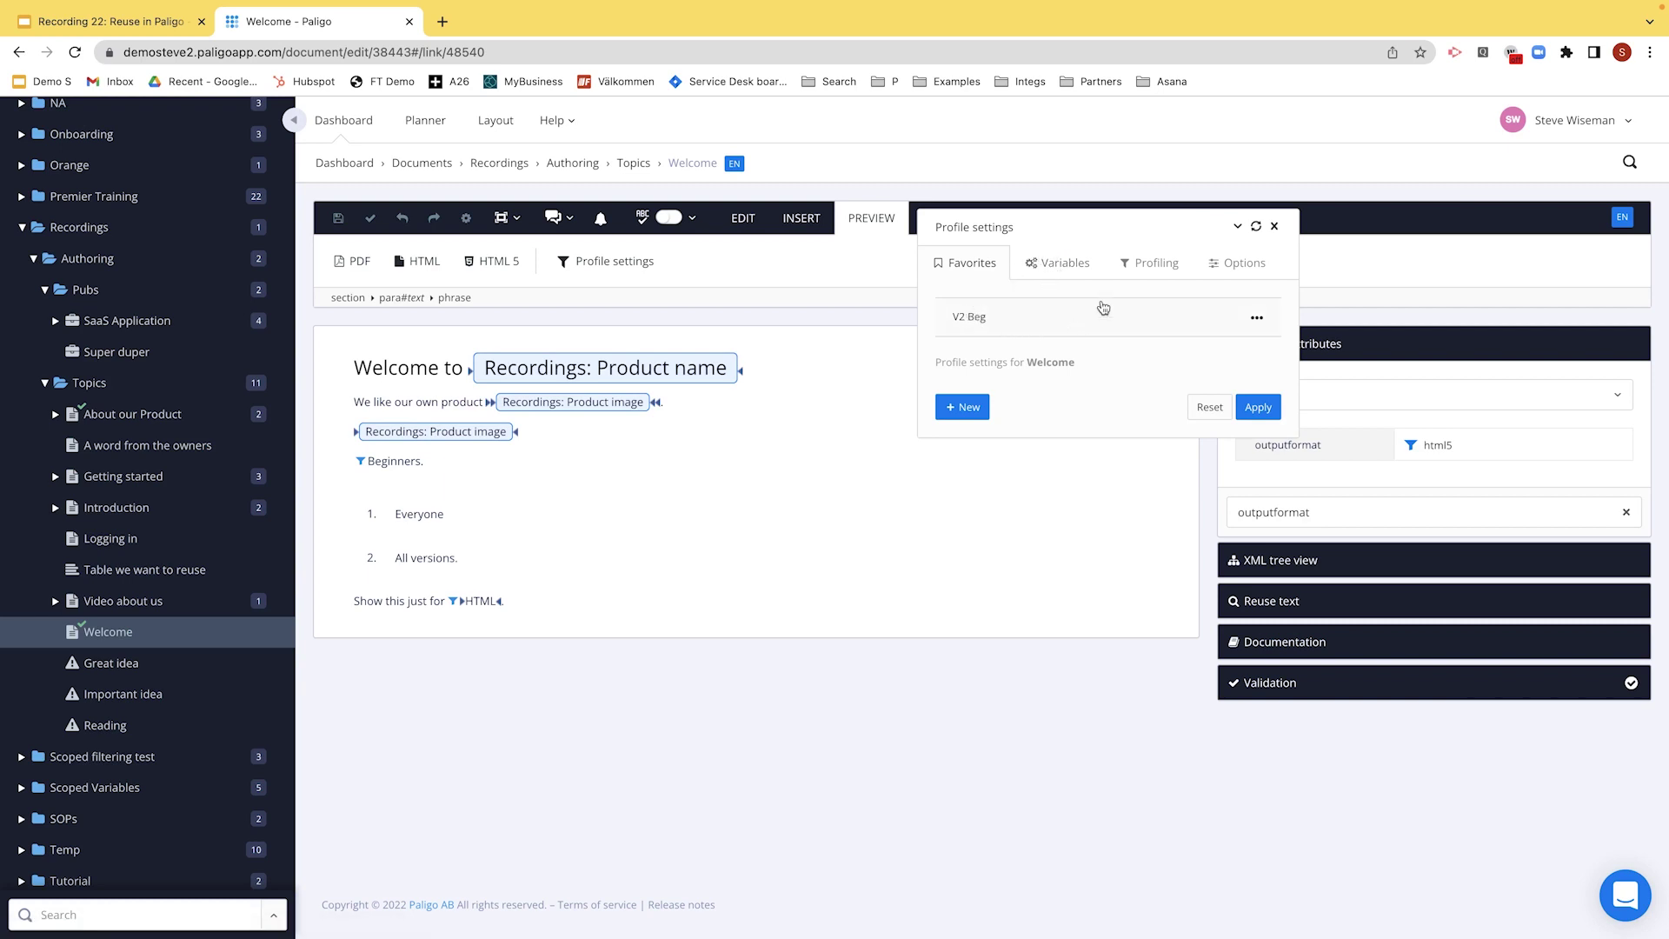
pyautogui.click(1210, 408)
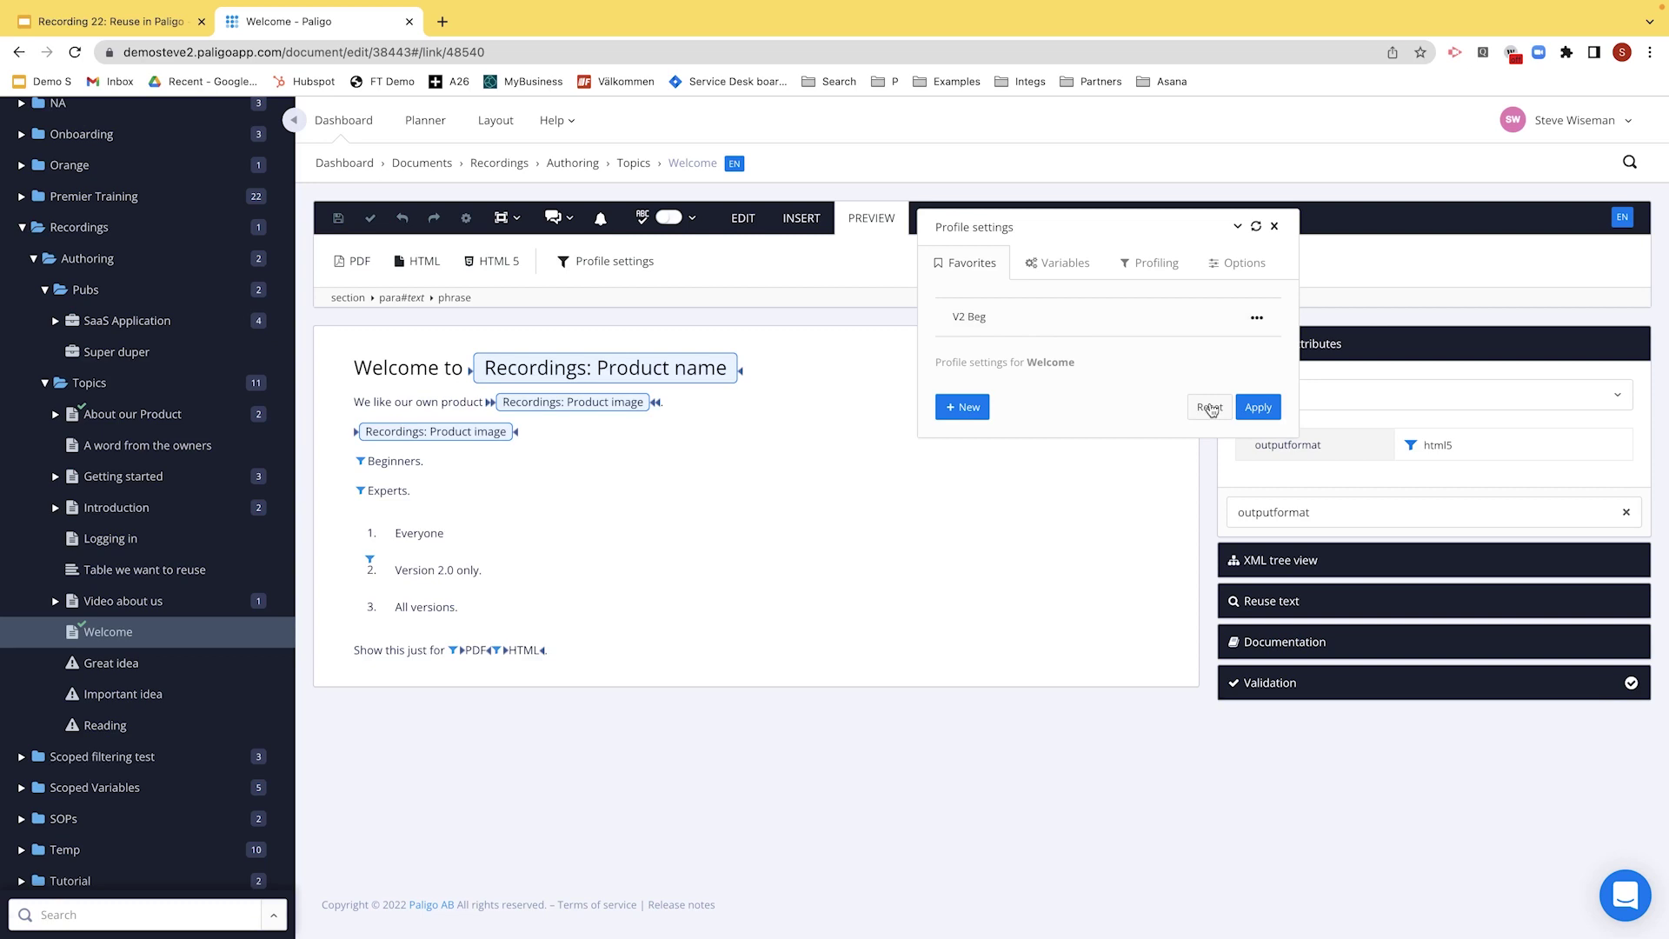
pyautogui.click(982, 321)
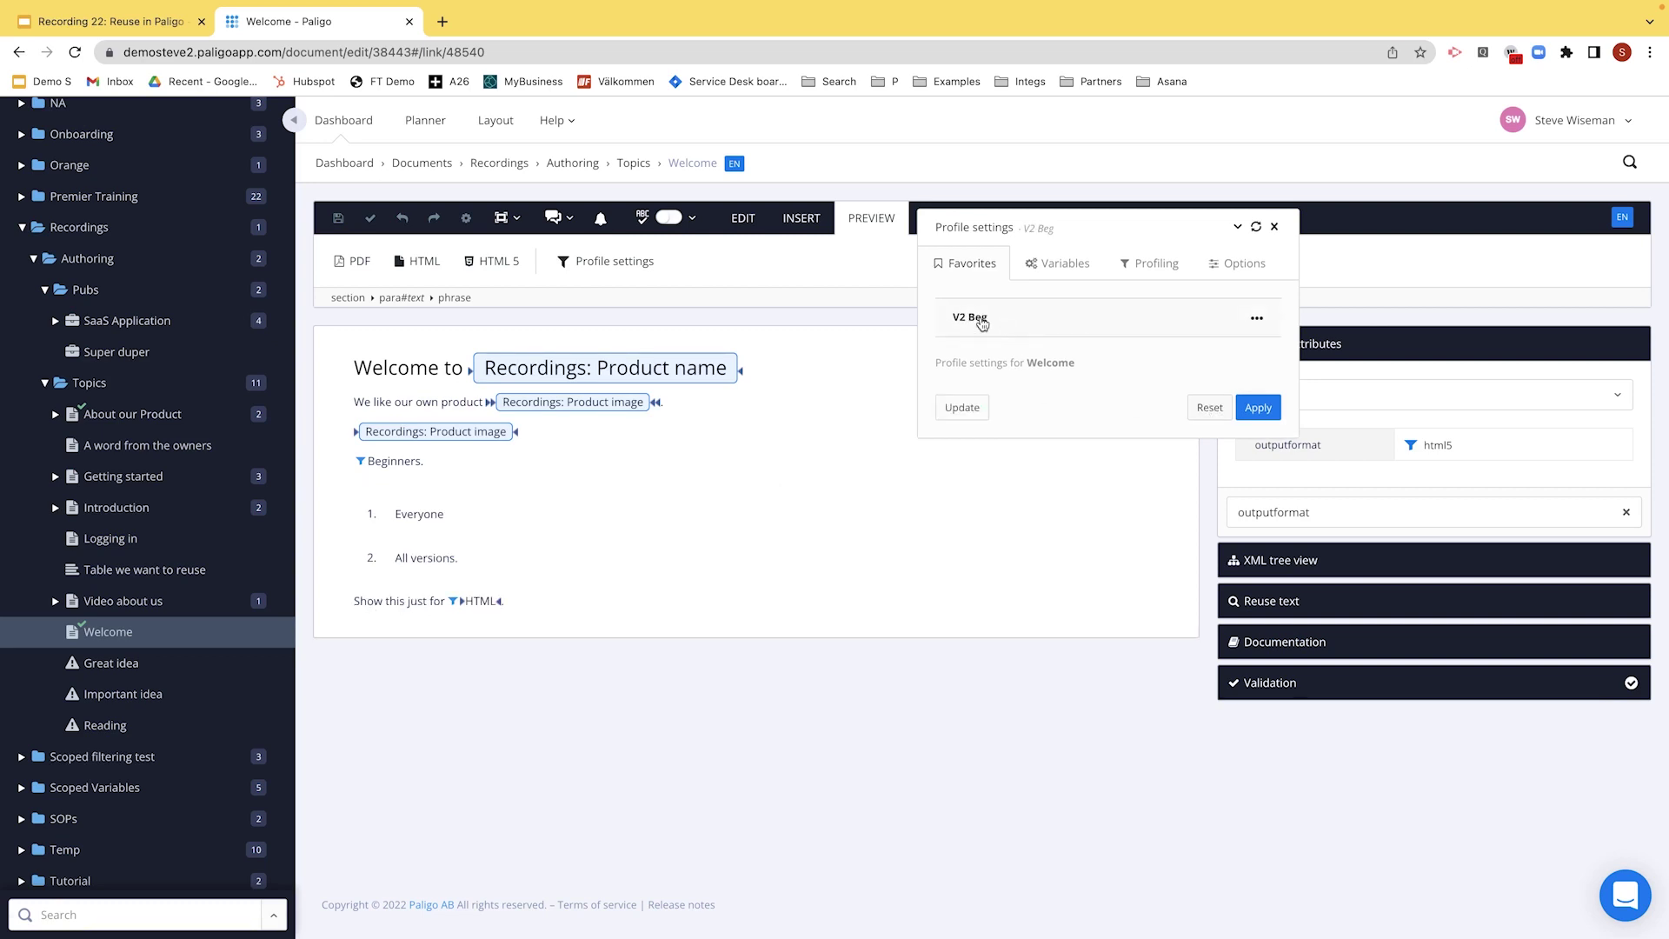